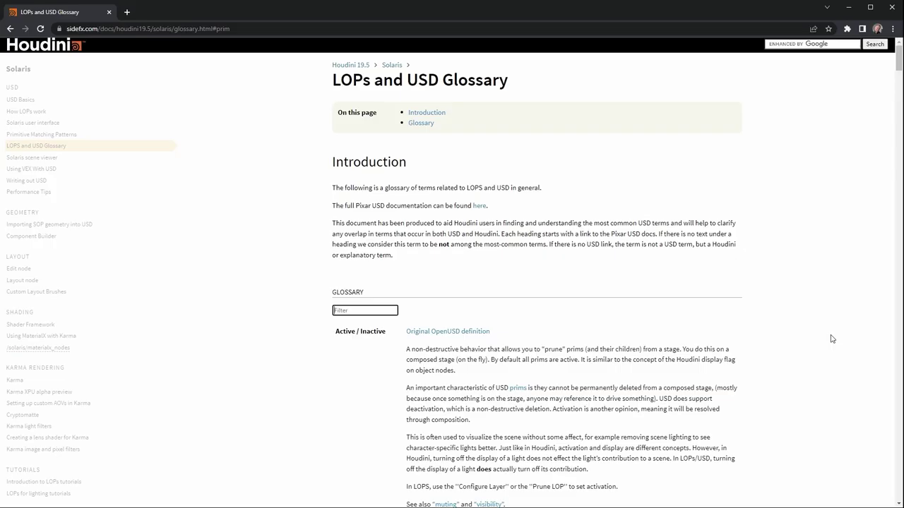
# Filter the LOPs and USD glossary for "usd", followed by "prim", and read the matching definitions
pyautogui.click(336, 310)
pyautogui.write('usd')
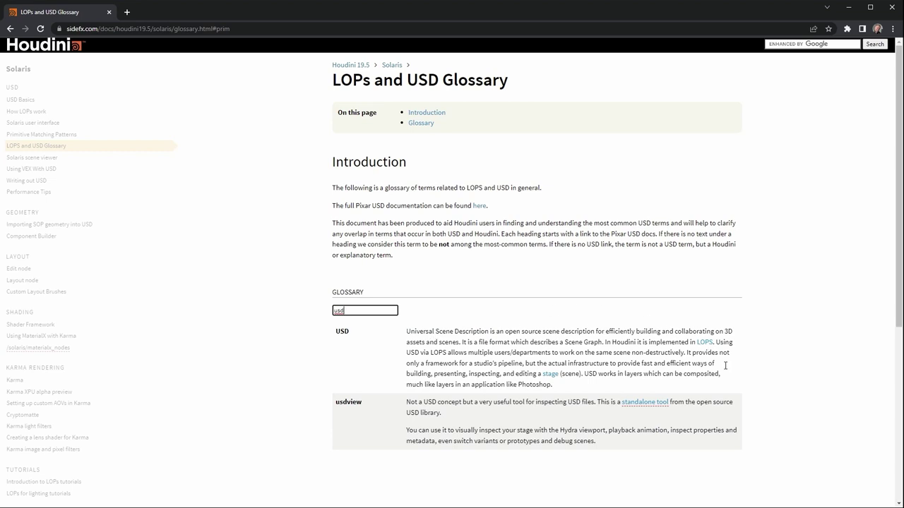
pyautogui.doubleClick(340, 311)
pyautogui.write('prim')
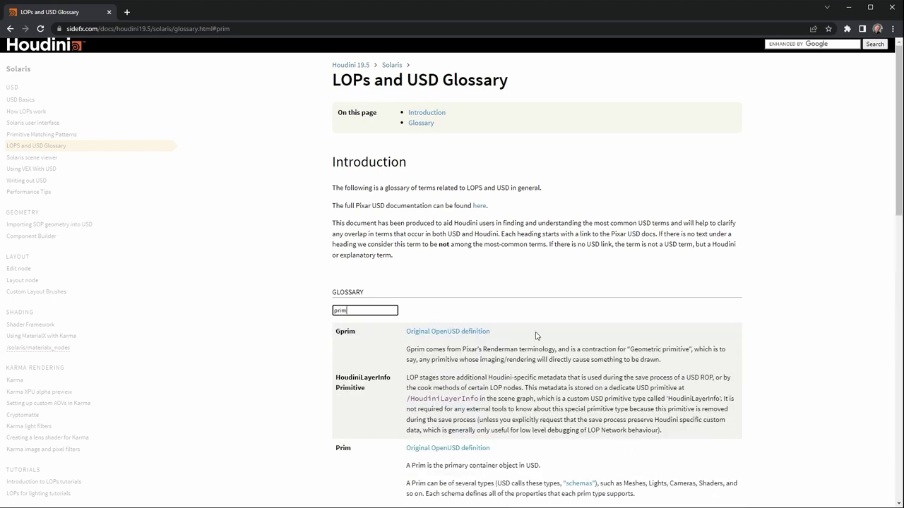
pyautogui.scroll(-3, 537, 337)
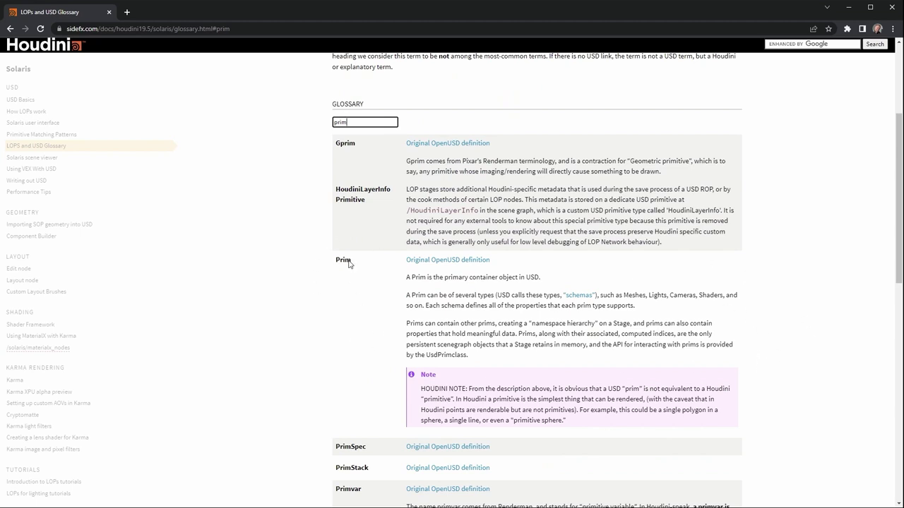
pyautogui.scroll(3, 509, 272)
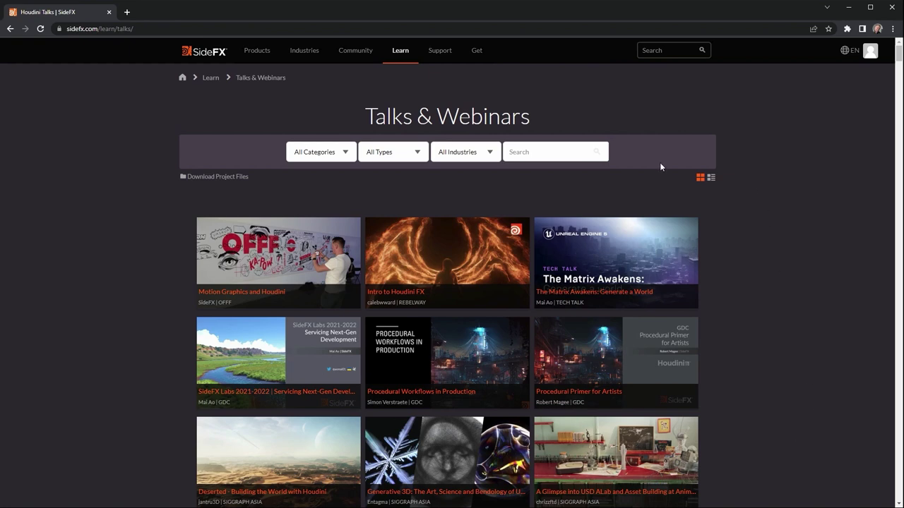
# Filter the Talks & Webinars by the Solaris category and look over the listed talks
pyautogui.click(312, 152)
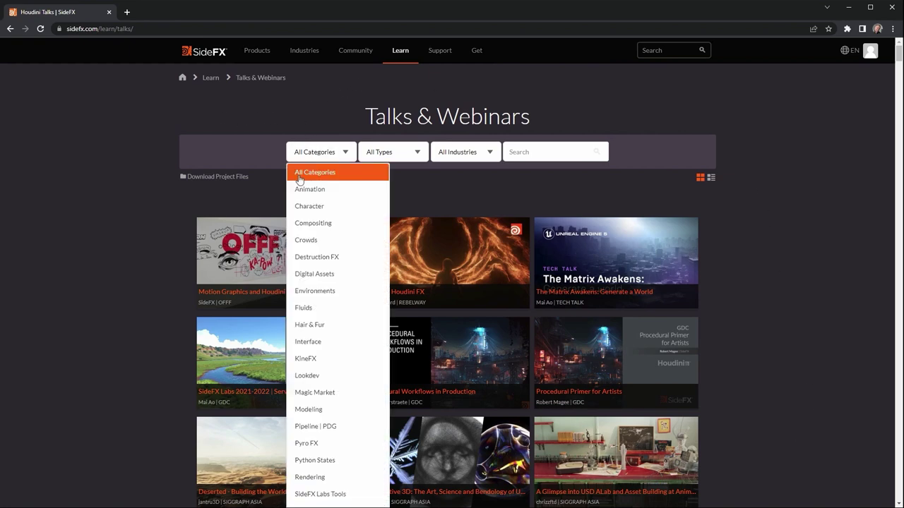
pyautogui.scroll(-1, 302, 393)
pyautogui.click(304, 420)
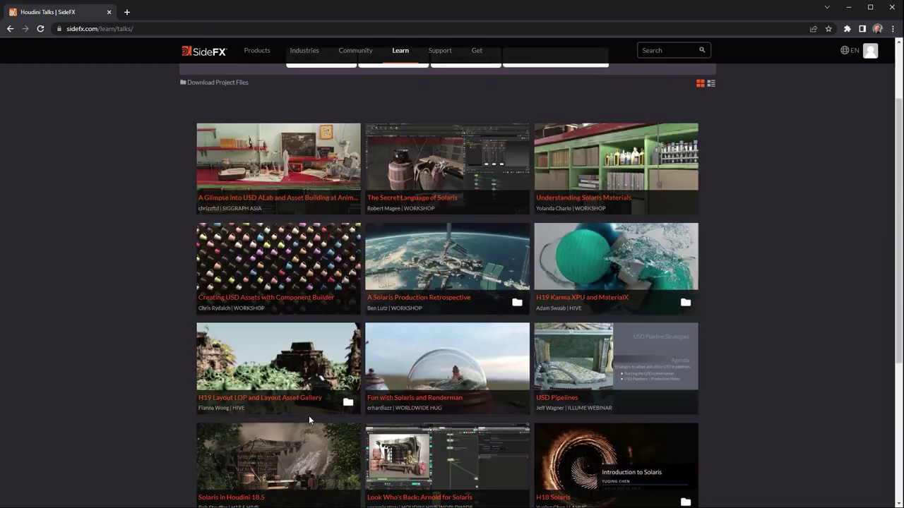
pyautogui.scroll(1, 84, 243)
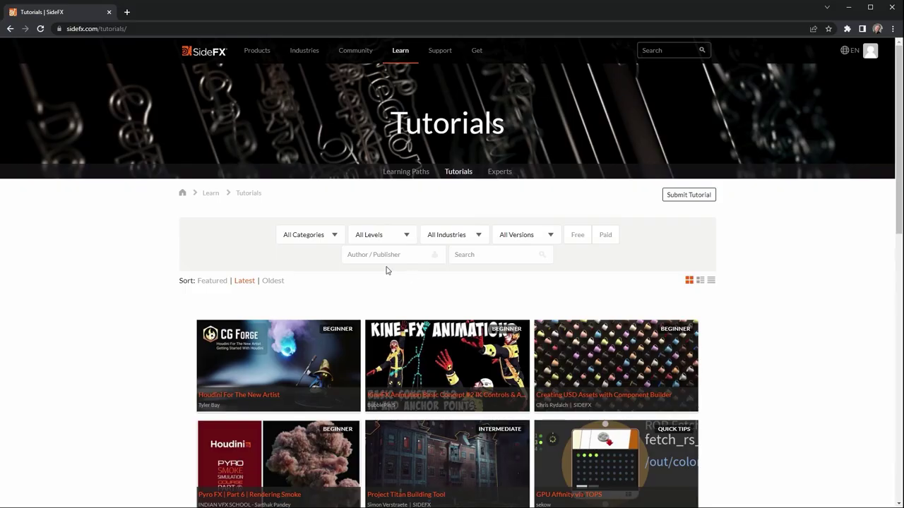
# Filter the SideFX tutorials by the Solaris category
pyautogui.click(323, 237)
pyautogui.scroll(-8, 317, 283)
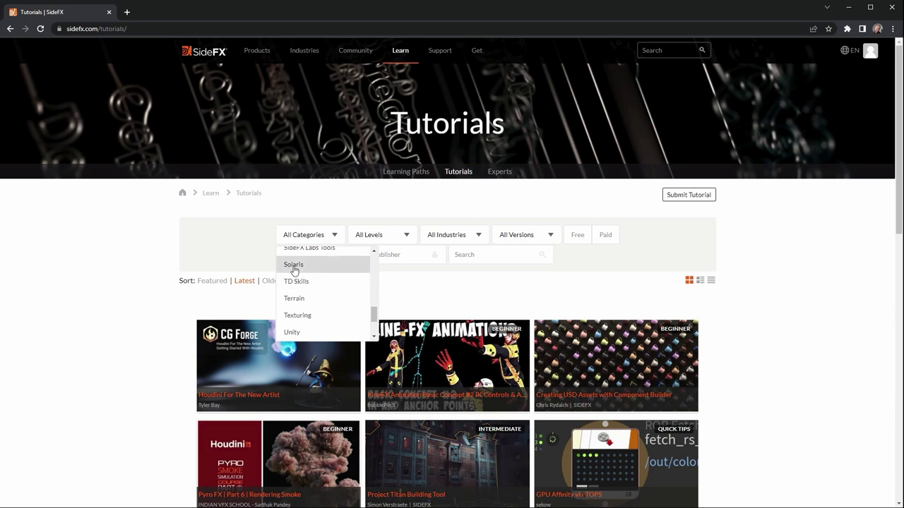
pyautogui.click(293, 265)
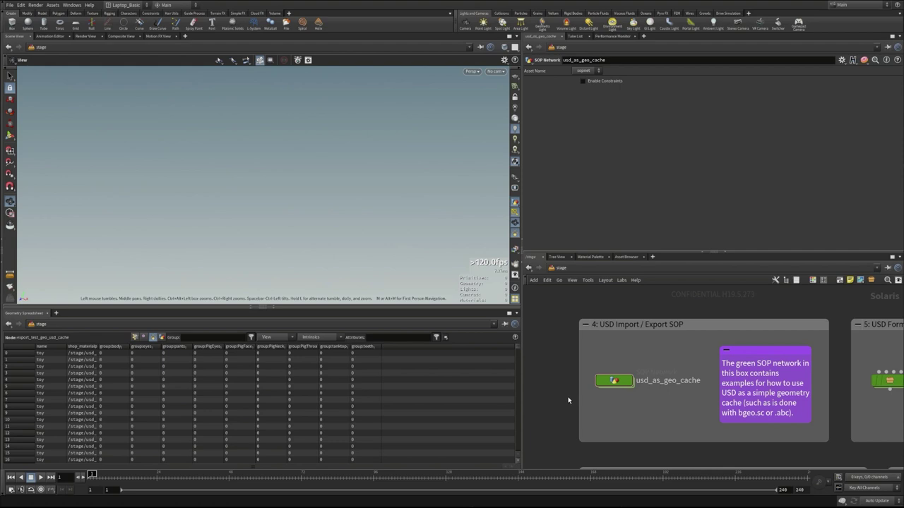
# Switch to Houdini's stage network and view the cook commands available for the cook_all_ROPs node without running any
pyautogui.click(555, 268)
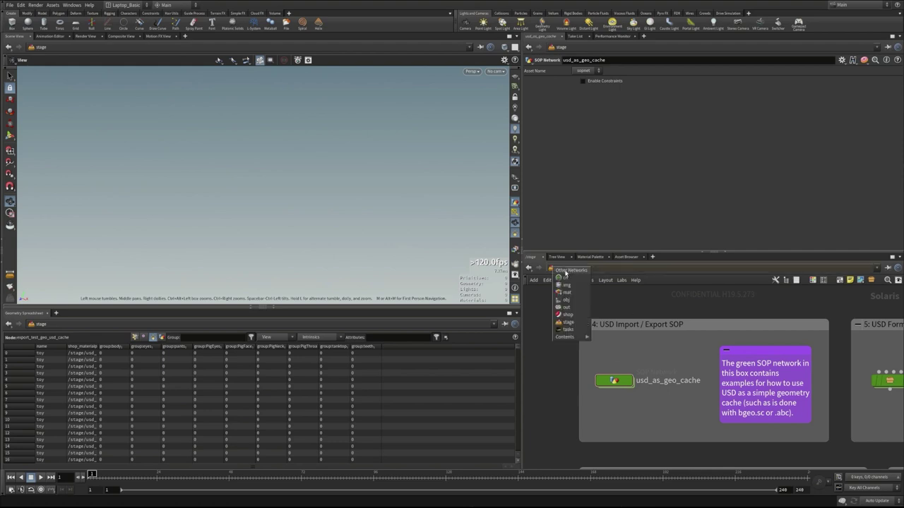
pyautogui.click(567, 322)
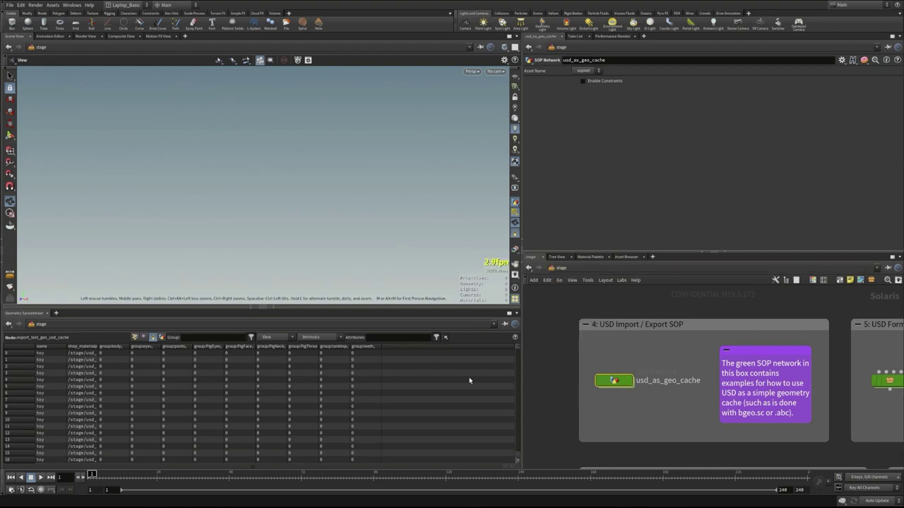
pyautogui.scroll(-2, 572, 351)
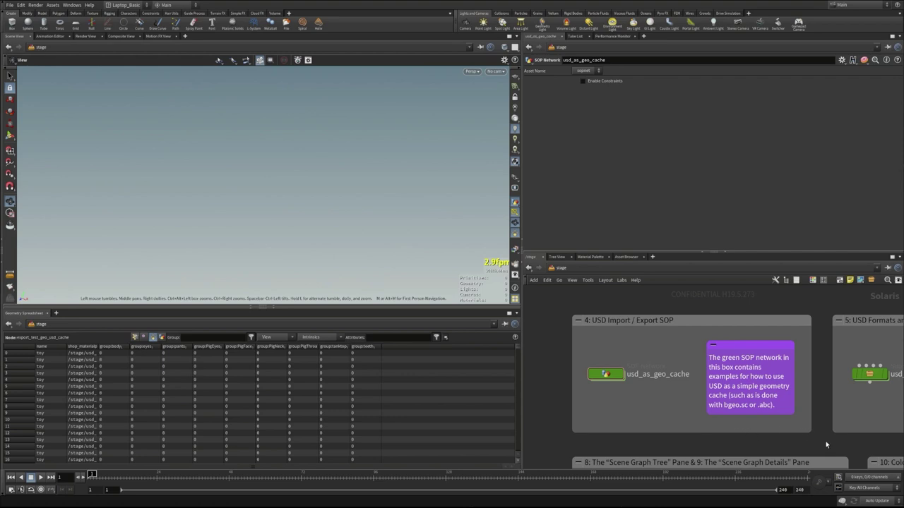
pyautogui.moveTo(824, 440); pyautogui.dragTo(681, 380, button='middle')
pyautogui.press('1')
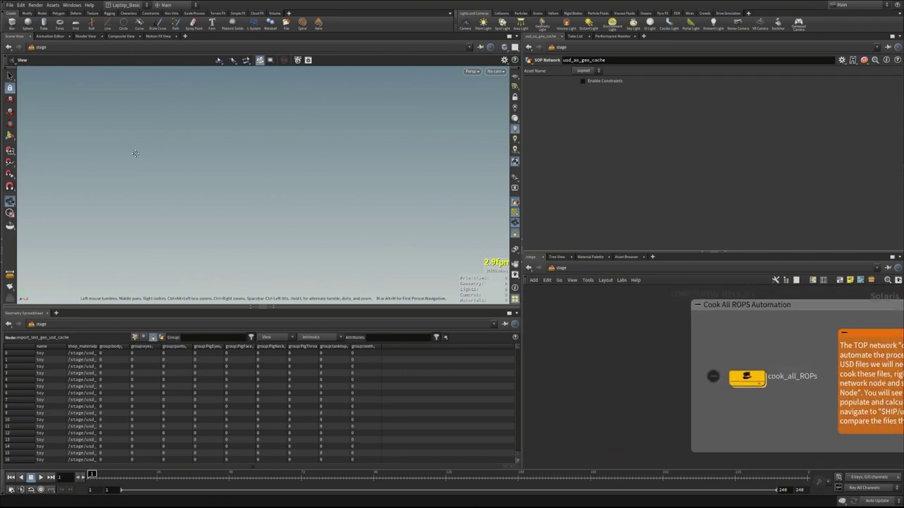
pyautogui.moveTo(754, 427); pyautogui.dragTo(685, 423, button='middle')
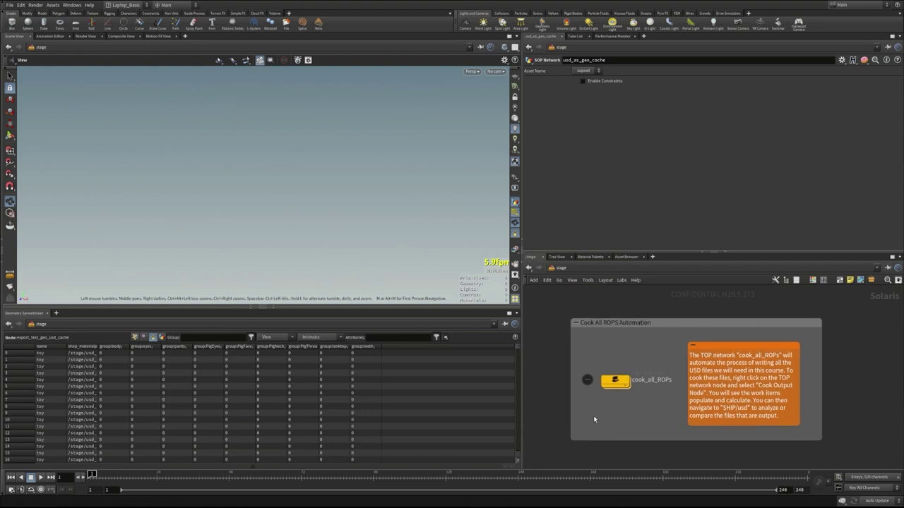
pyautogui.rightClick(615, 381)
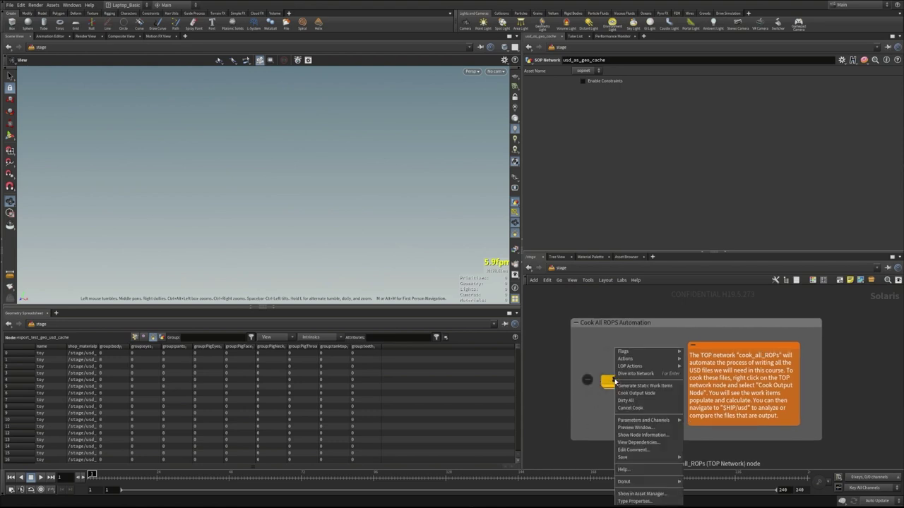
pyautogui.click(560, 410)
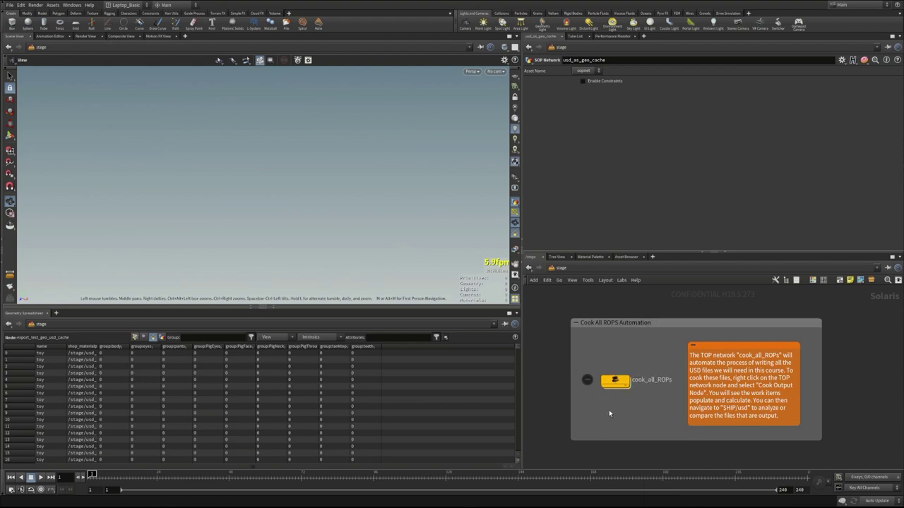
# Enter the usd_as_geo_cache SOP network in the USD Import / Export box and frame its three models in the viewport
pyautogui.moveTo(572, 392); pyautogui.dragTo(716, 375, button='middle')
pyautogui.scroll(-4, 614, 367)
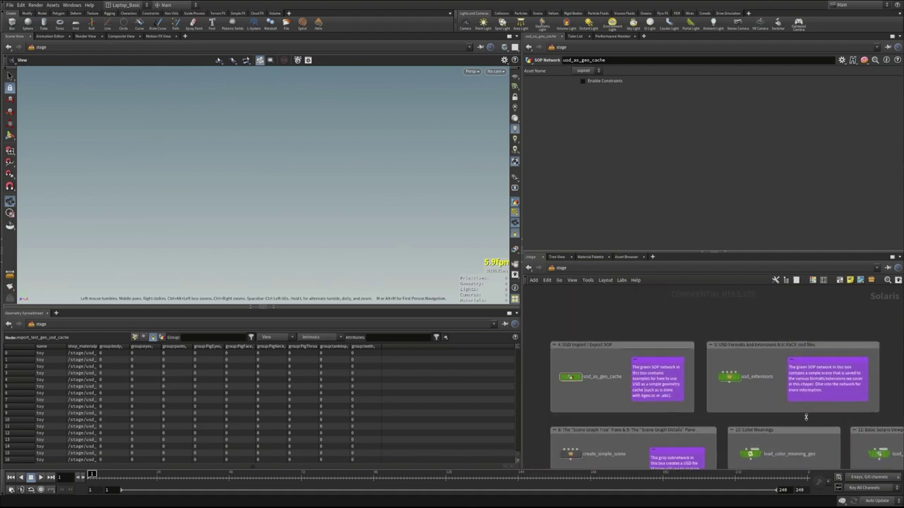
pyautogui.scroll(4, 648, 404)
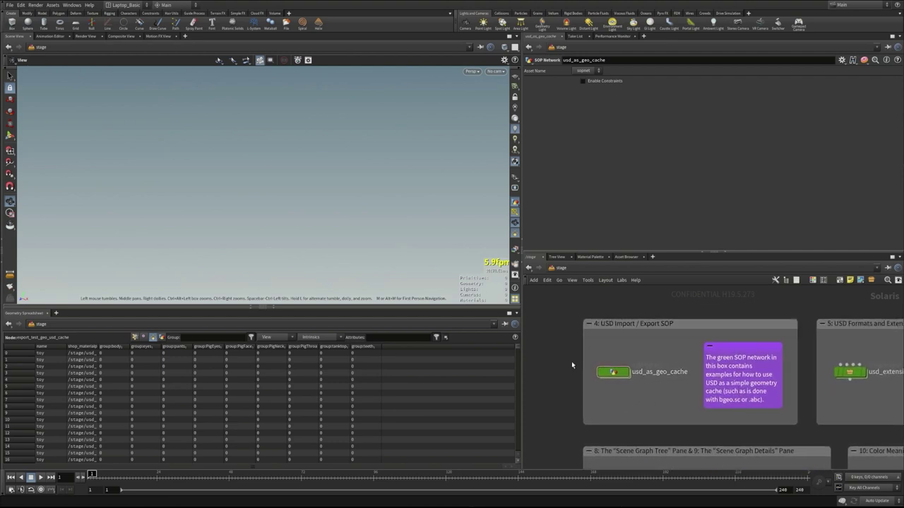
pyautogui.moveTo(608, 381); pyautogui.dragTo(596, 379, button='middle')
pyautogui.moveTo(602, 373)
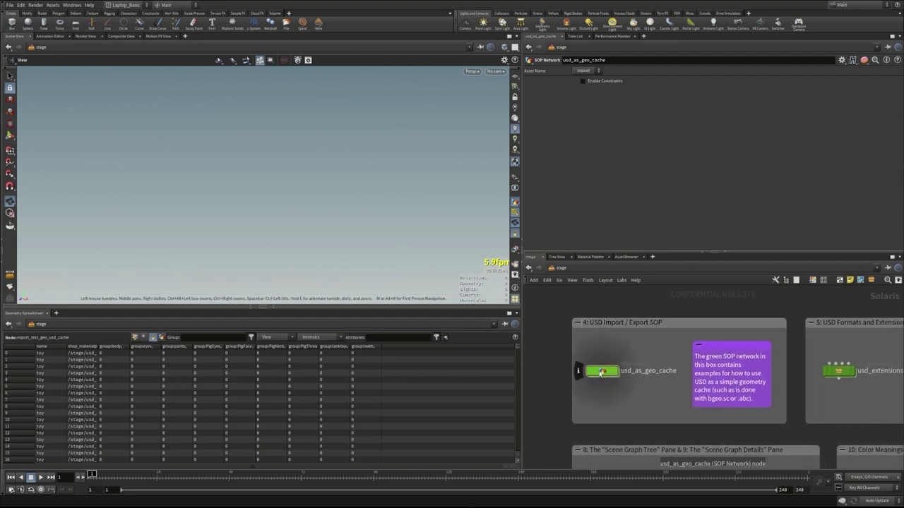
pyautogui.doubleClick(602, 372)
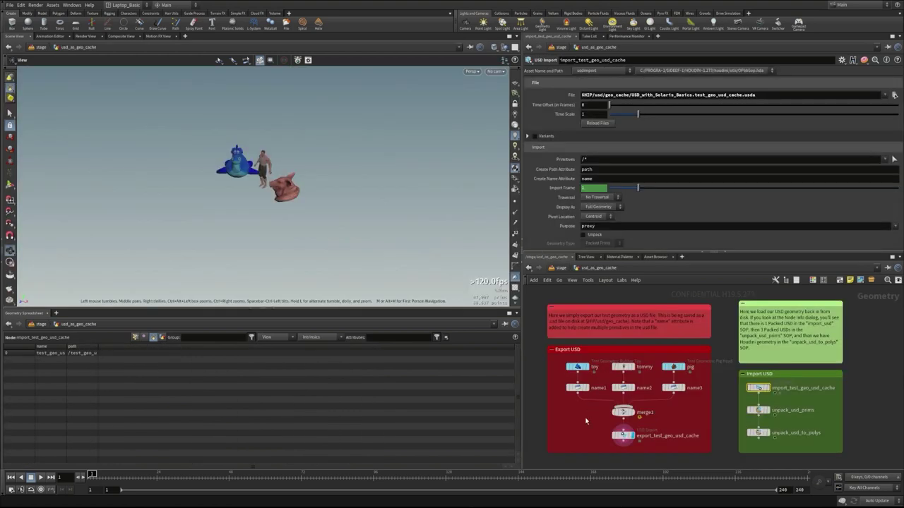
pyautogui.scroll(5, 379, 157)
pyautogui.moveTo(379, 158); pyautogui.dragTo(261, 215)
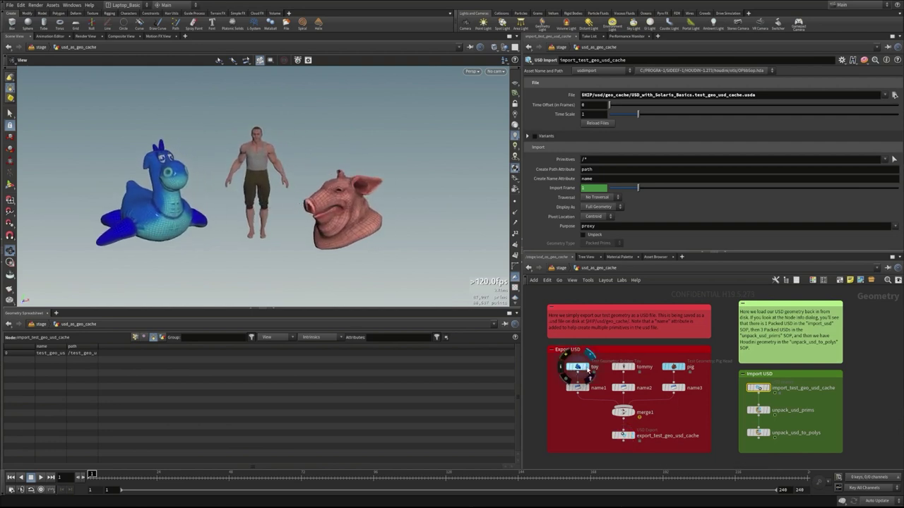
# Display the toy, tommy and pig test geometry nodes one after another and view each model
pyautogui.click(586, 366)
pyautogui.click(577, 367)
pyautogui.click(631, 367)
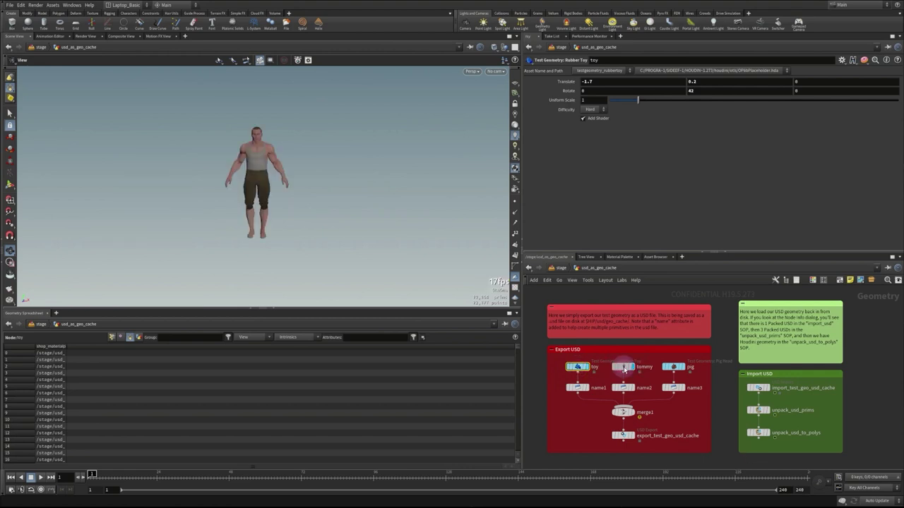
pyautogui.click(623, 366)
pyautogui.click(682, 366)
pyautogui.click(672, 366)
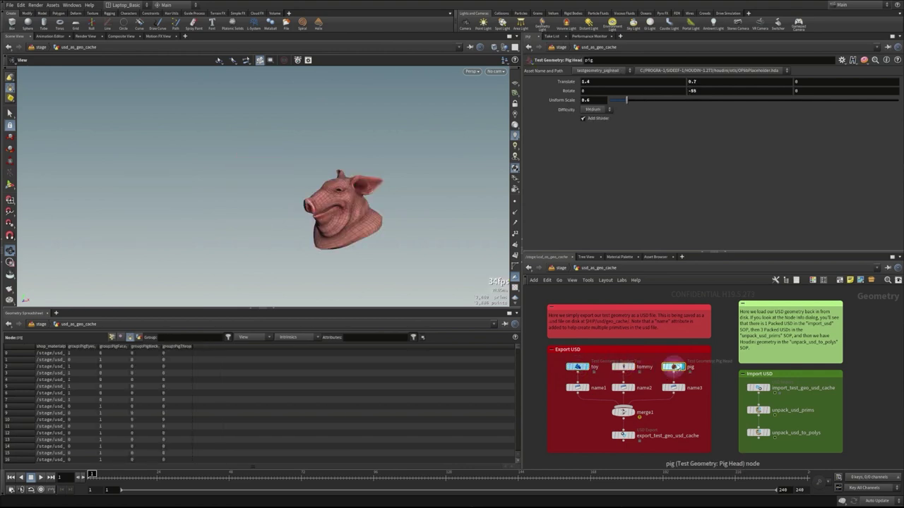
# Display the name1, name2 and name3 nodes in turn and check their name attribute in the spreadsheet
pyautogui.click(586, 388)
pyautogui.click(577, 388)
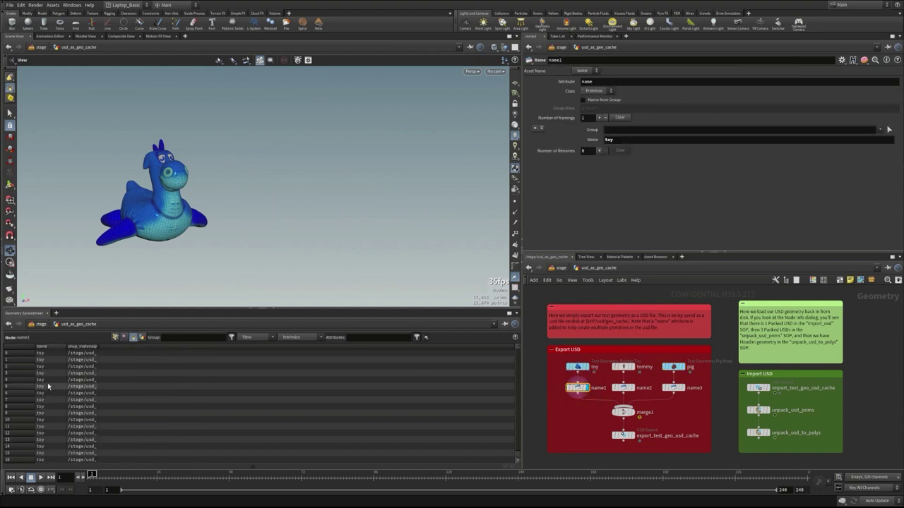
pyautogui.click(631, 388)
pyautogui.click(623, 388)
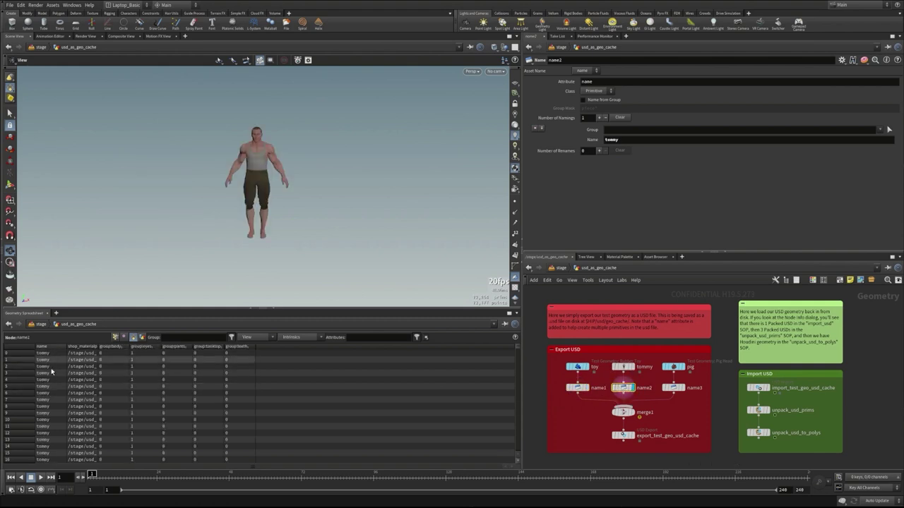
pyautogui.click(682, 388)
pyautogui.click(674, 387)
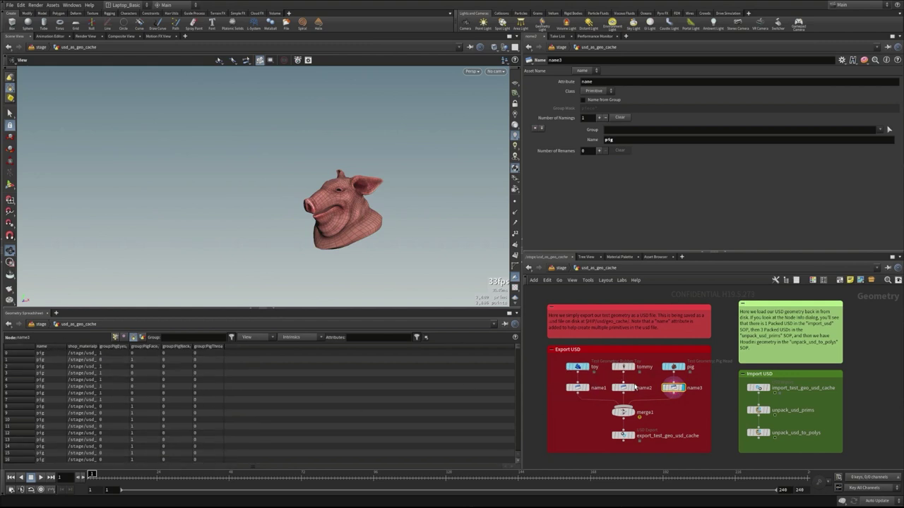
# Display the merge1 node's combined geometry and select export_test_geo_usd_cache to view its USD Export settings
pyautogui.click(636, 417)
pyautogui.click(623, 411)
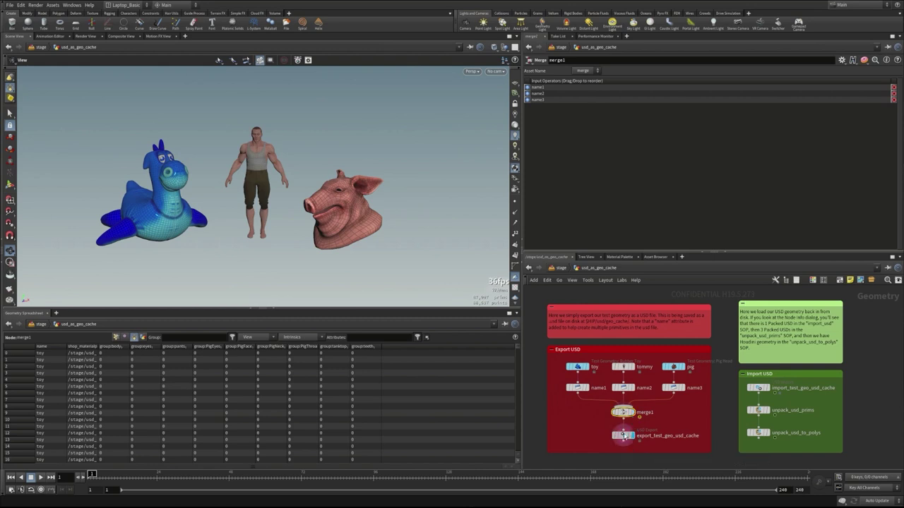
pyautogui.click(624, 435)
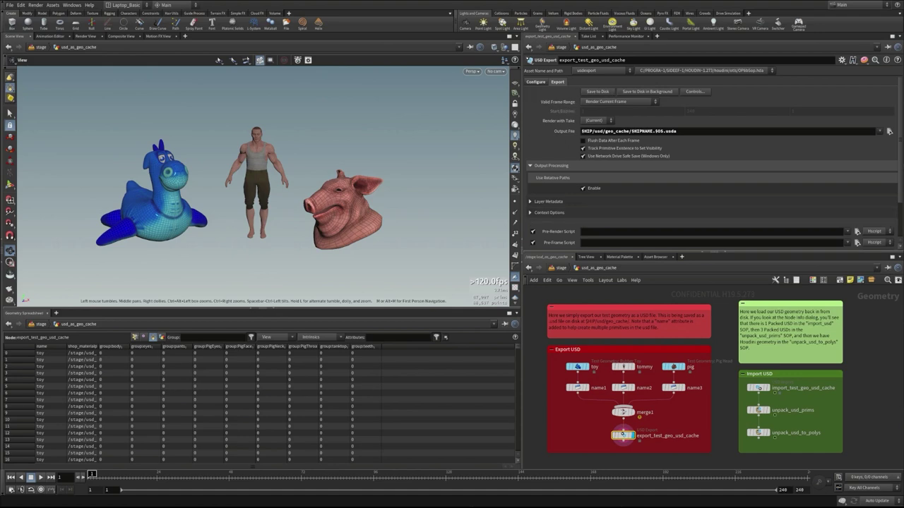
# Switch to the geo_cache folder, open USD_with_Solaris_Basics.test_geo_usd_cache.usda in the code editor and read through it
pyautogui.hotkey('alt', 'Tab')
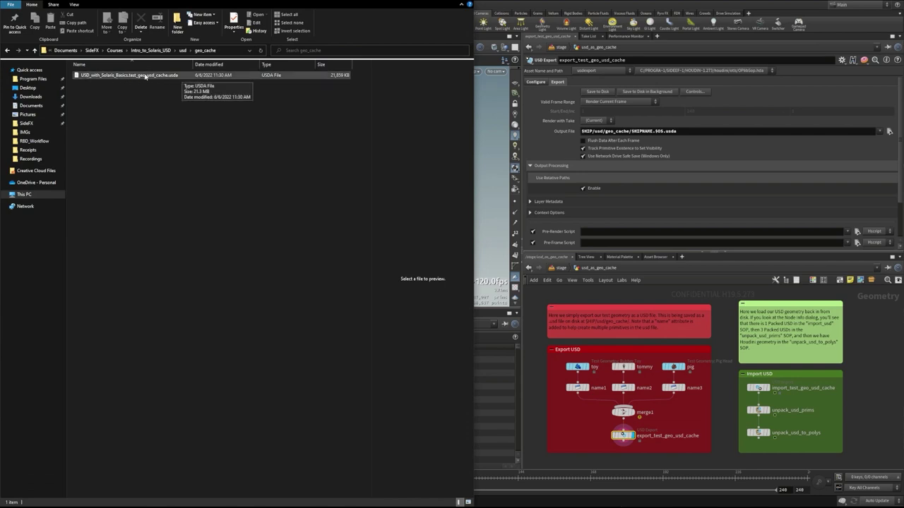
pyautogui.press('Return')
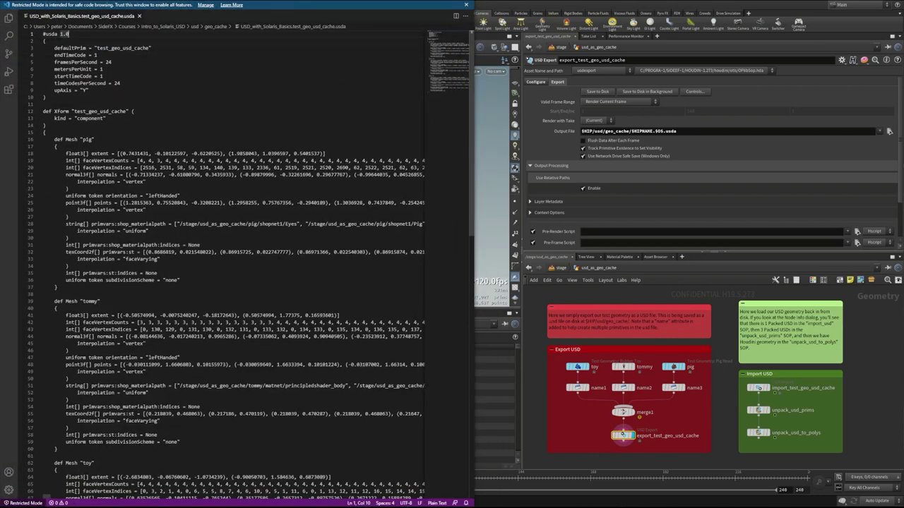
pyautogui.scroll(-6, 450, 66)
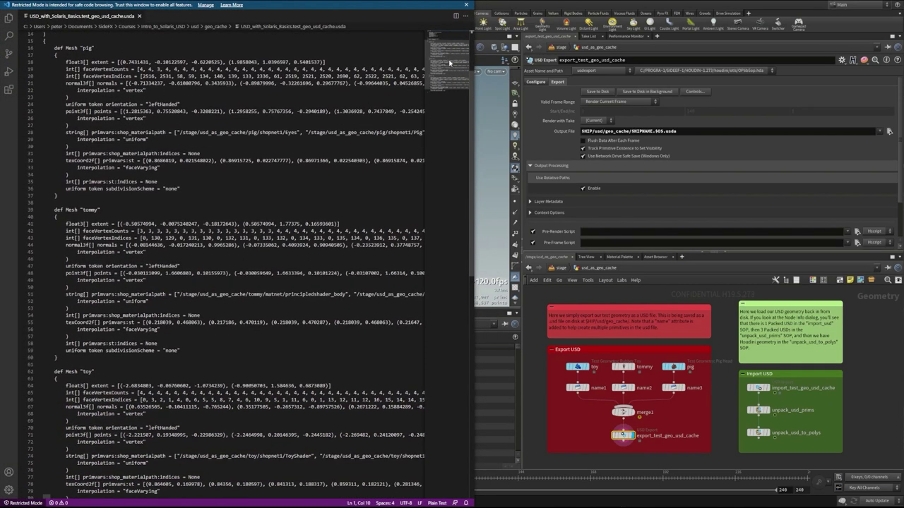
pyautogui.scroll(-1, 451, 66)
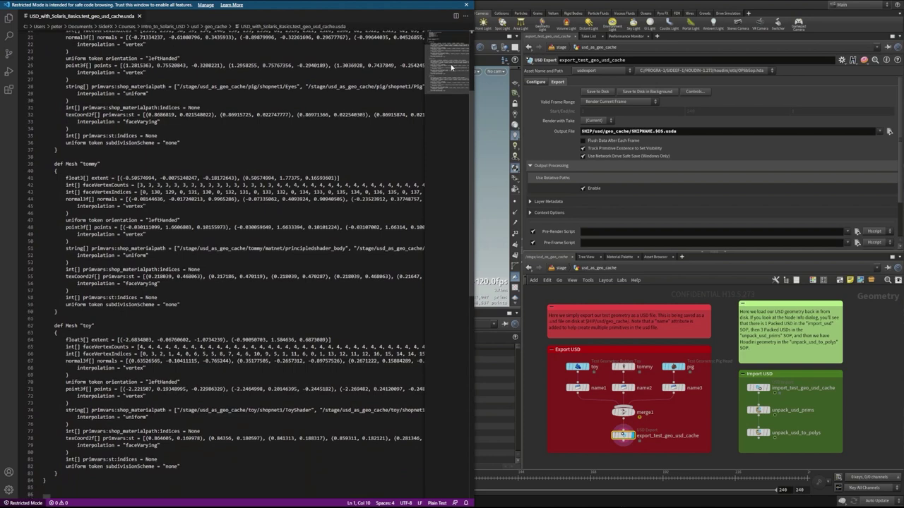
pyautogui.scroll(7, 452, 60)
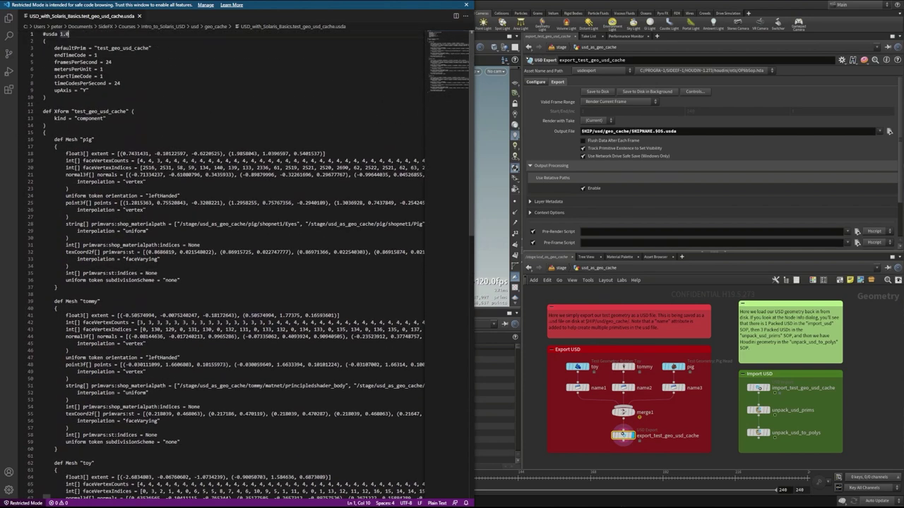
# Highlight the def Mesh lines for "pig", "tommy" and "toy" in the usda file, one after another
pyautogui.moveTo(54, 139); pyautogui.dragTo(95, 139)
pyautogui.click(94, 139)
pyautogui.moveTo(53, 301); pyautogui.dragTo(101, 301)
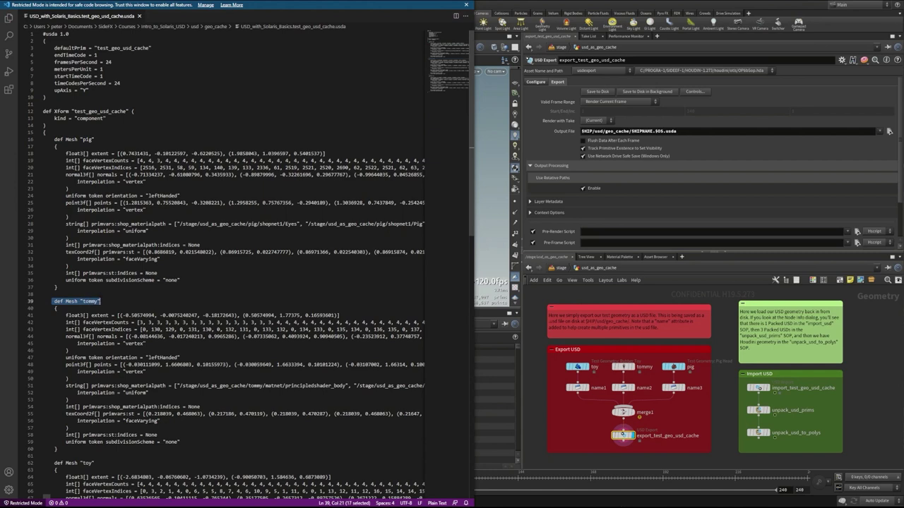
pyautogui.moveTo(55, 463); pyautogui.dragTo(95, 463)
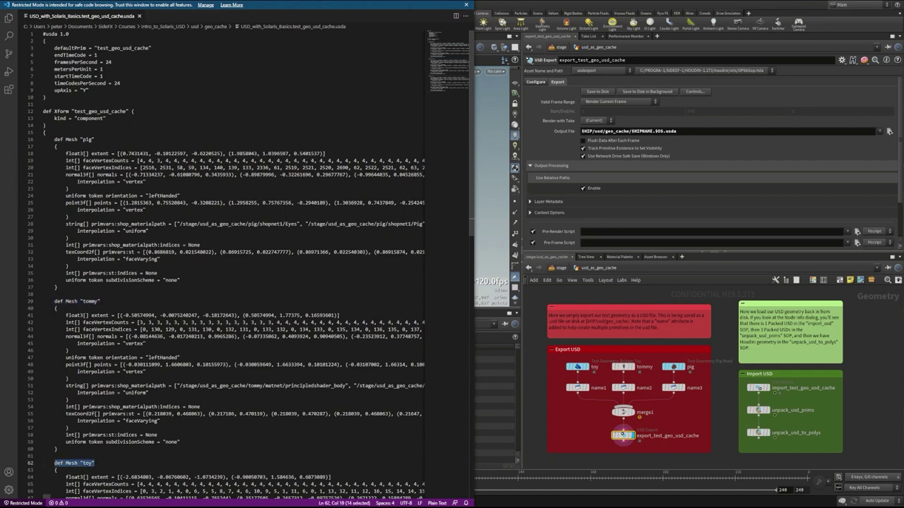
# Return to Houdini, display the import_test_geo_usd_cache node and check its USD Import settings, node info and viewport geometry
pyautogui.moveTo(621, 435)
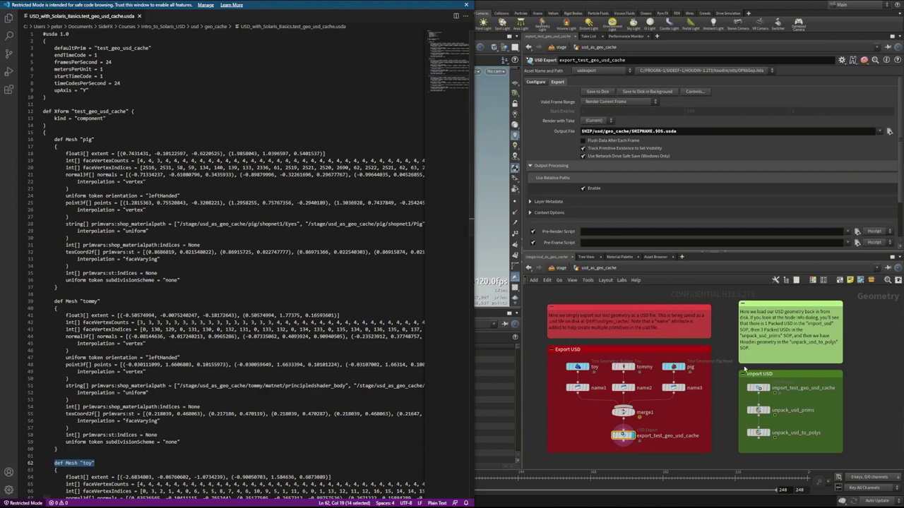
pyautogui.click(729, 388)
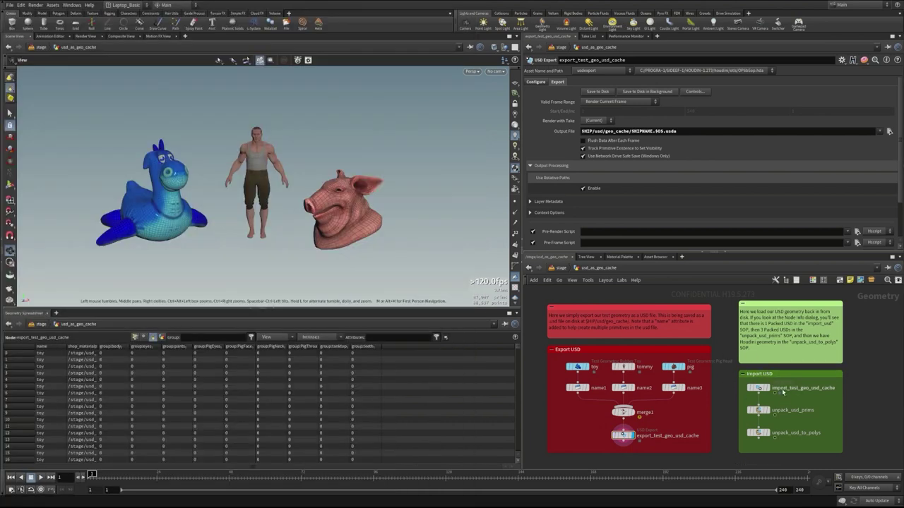
pyautogui.click(767, 387)
pyautogui.click(759, 388)
pyautogui.moveTo(758, 389)
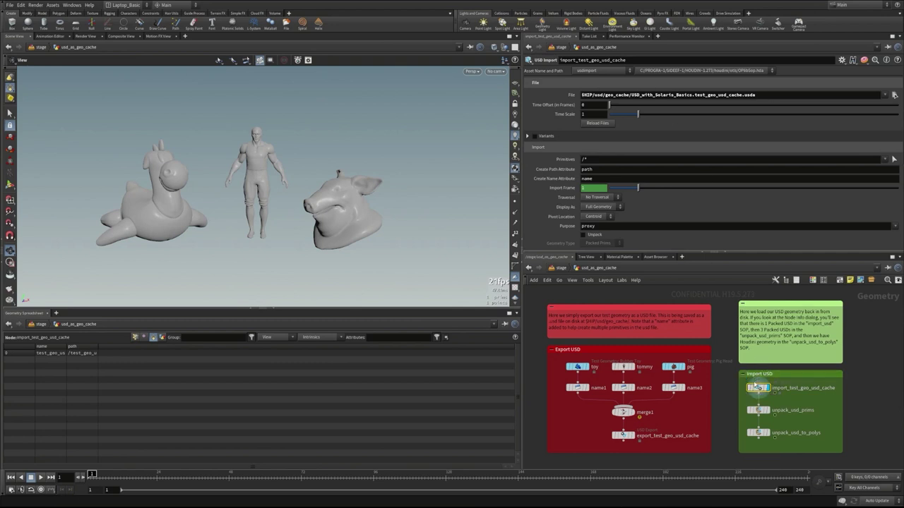
pyautogui.middleClick(758, 387)
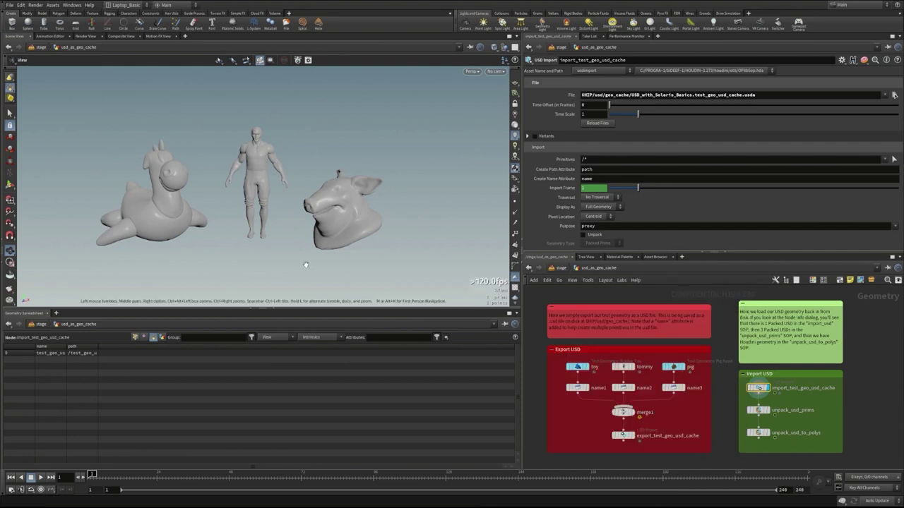
pyautogui.moveTo(757, 388); pyautogui.dragTo(632, 334, button='middle')
pyautogui.moveTo(241, 168); pyautogui.dragTo(248, 185)
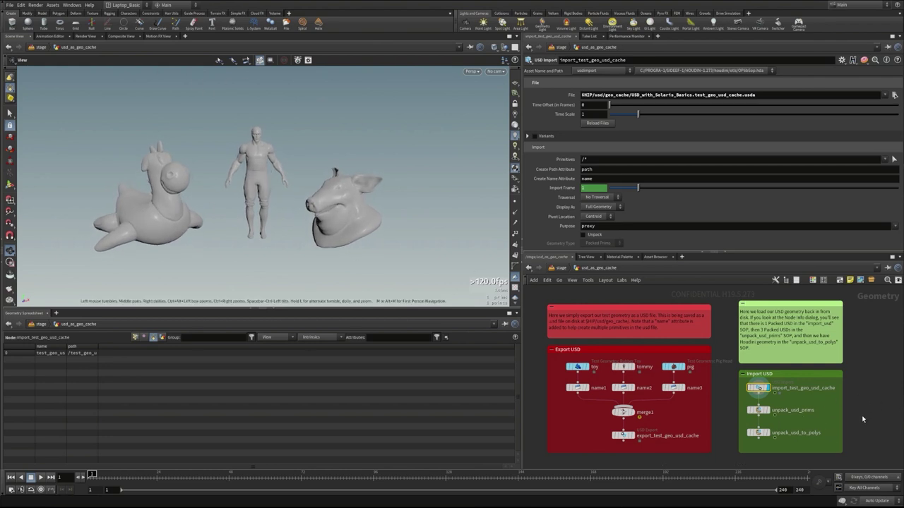
# Display the unpack_usd_prims and unpack_usd_to_polys nodes in turn and check the node info of each
pyautogui.click(759, 410)
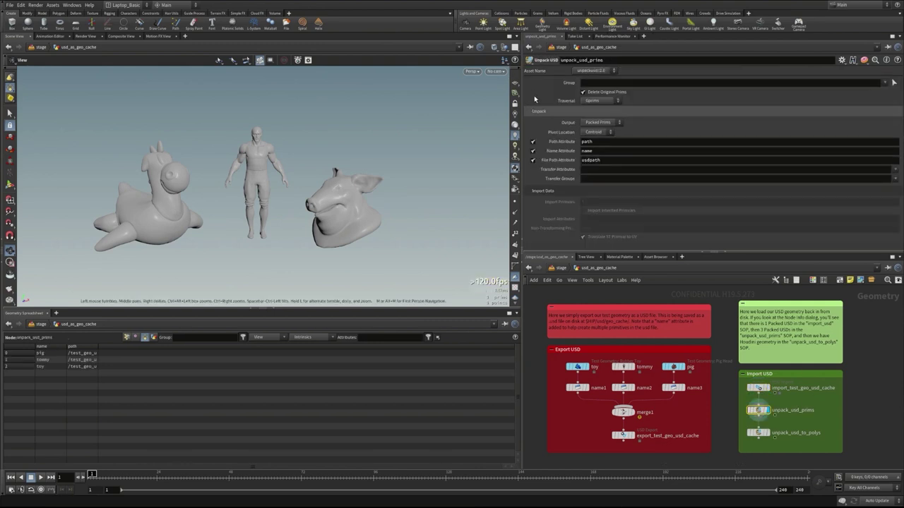
pyautogui.moveTo(757, 412)
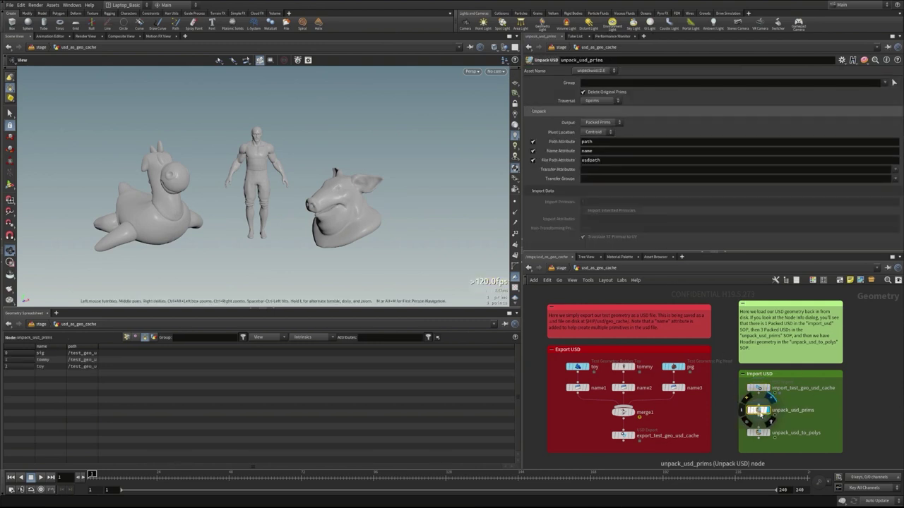
pyautogui.middleClick(760, 412)
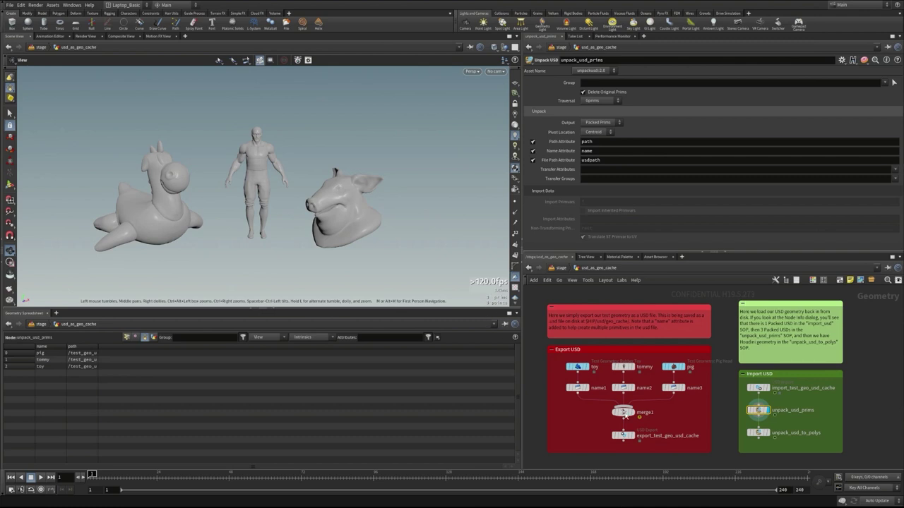
pyautogui.click(764, 434)
pyautogui.click(761, 434)
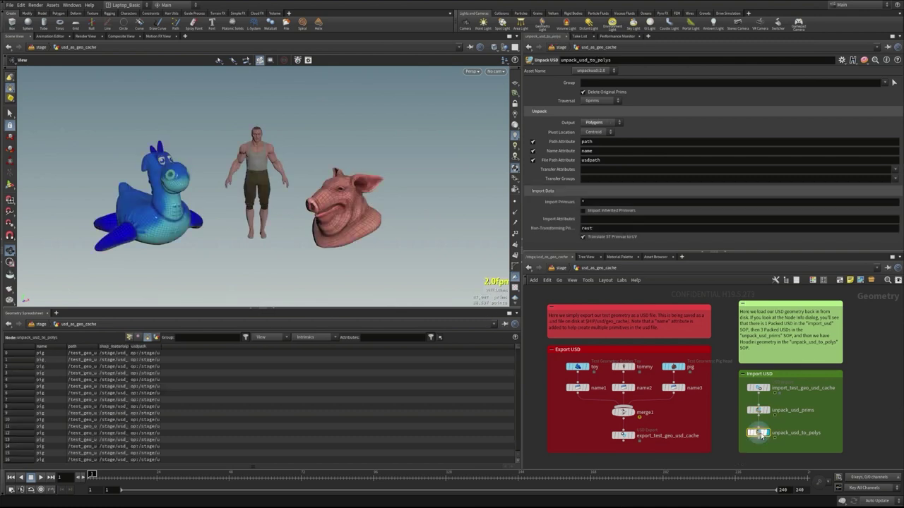
pyautogui.middleClick(761, 435)
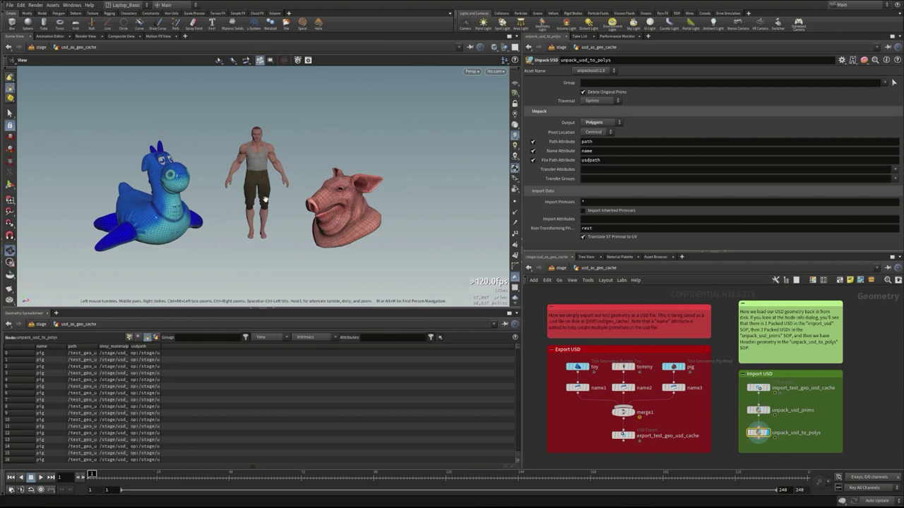
pyautogui.middleClick(758, 432)
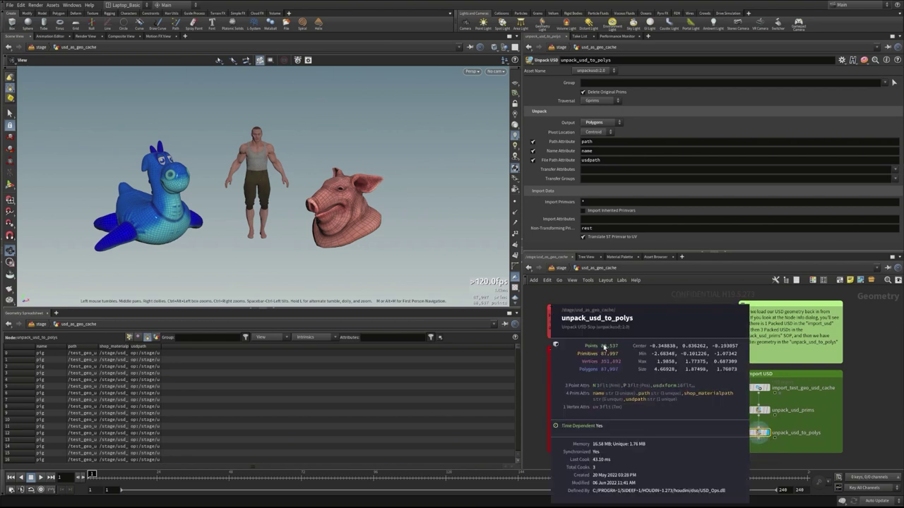
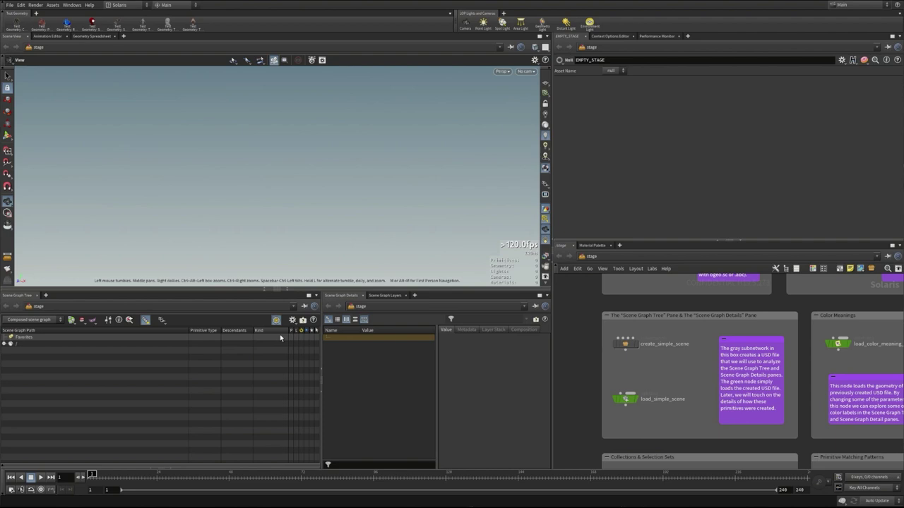
# Display the load_simple_scene node and check the simple_flat_scene USD ROP settings inside the create_simple_scene subnetwork
pyautogui.click(636, 400)
pyautogui.click(626, 400)
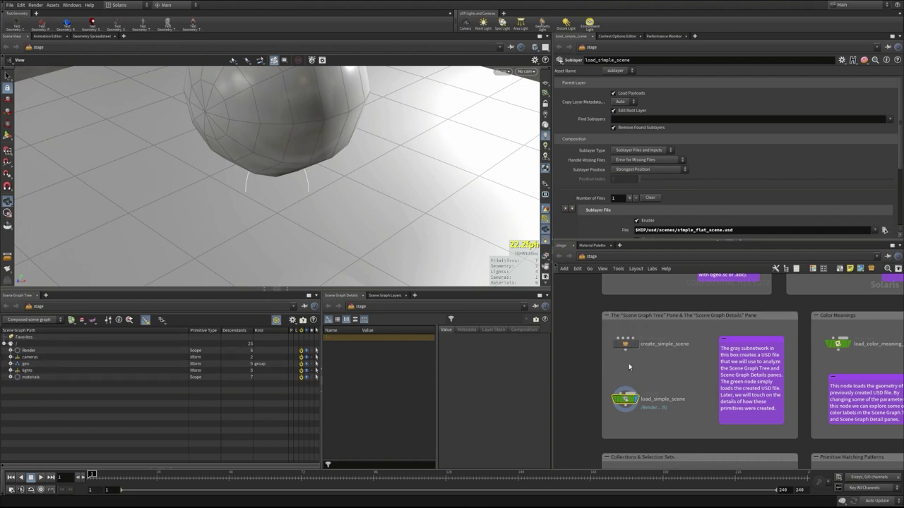
pyautogui.moveTo(626, 347)
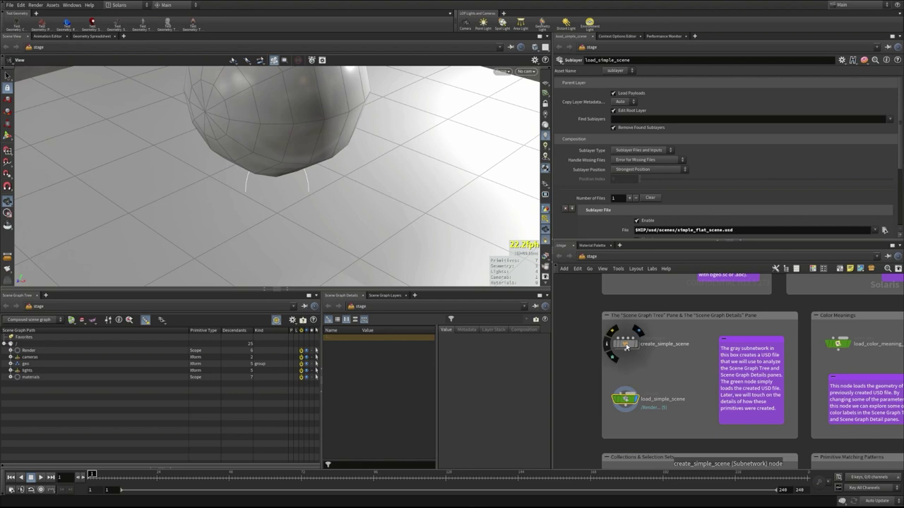
pyautogui.doubleClick(625, 347)
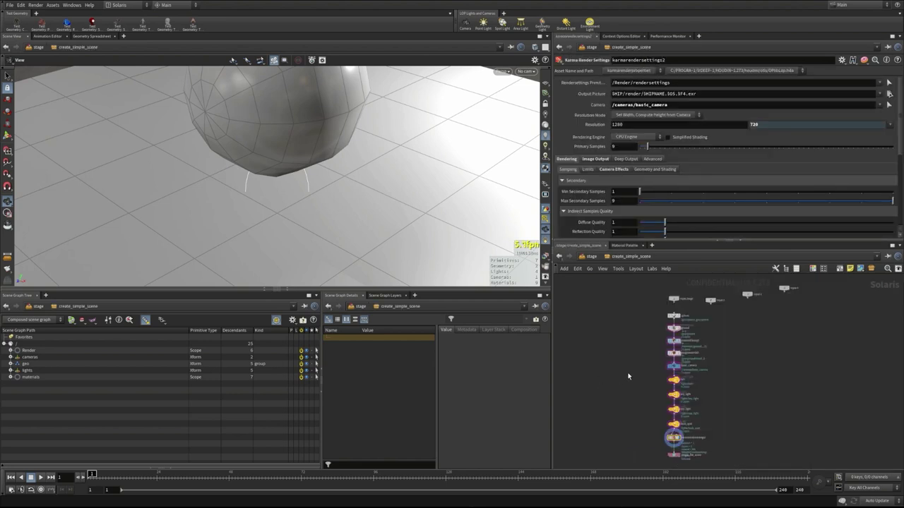
pyautogui.moveTo(627, 377); pyautogui.dragTo(651, 367, button='middle')
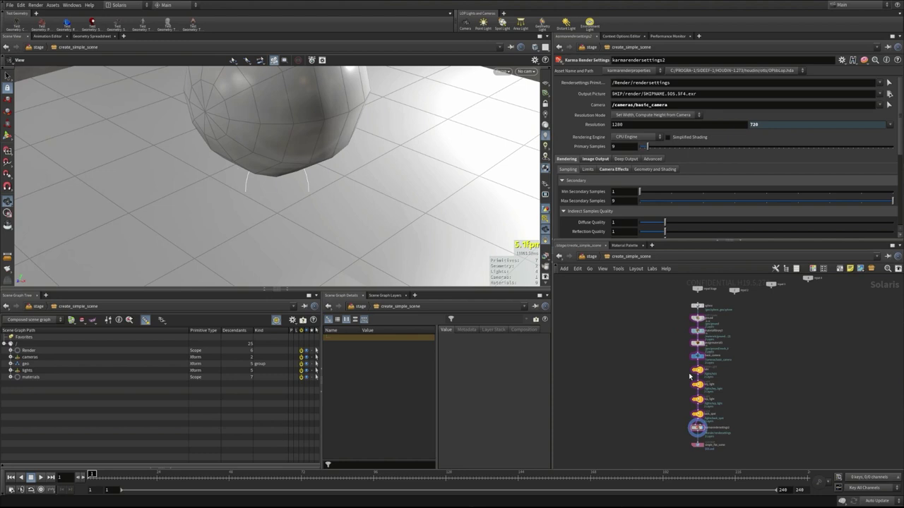
pyautogui.click(691, 444)
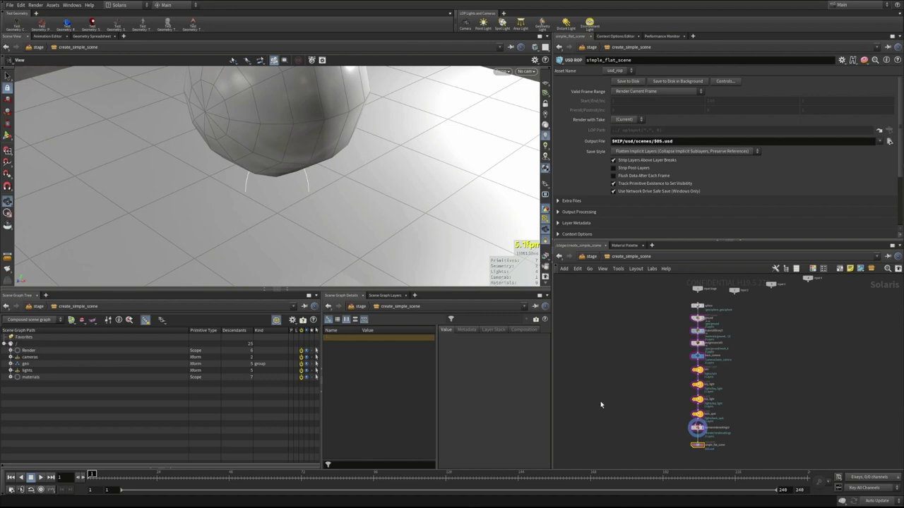
pyautogui.press('u')
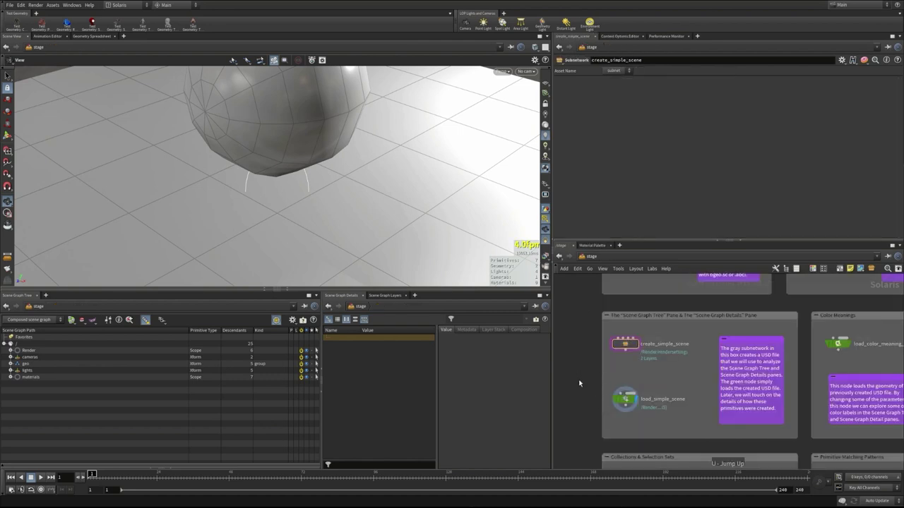
# Select load_simple_scene and expand the Render, cameras, geo, lights and materials primitives in the scene graph tree
pyautogui.click(632, 400)
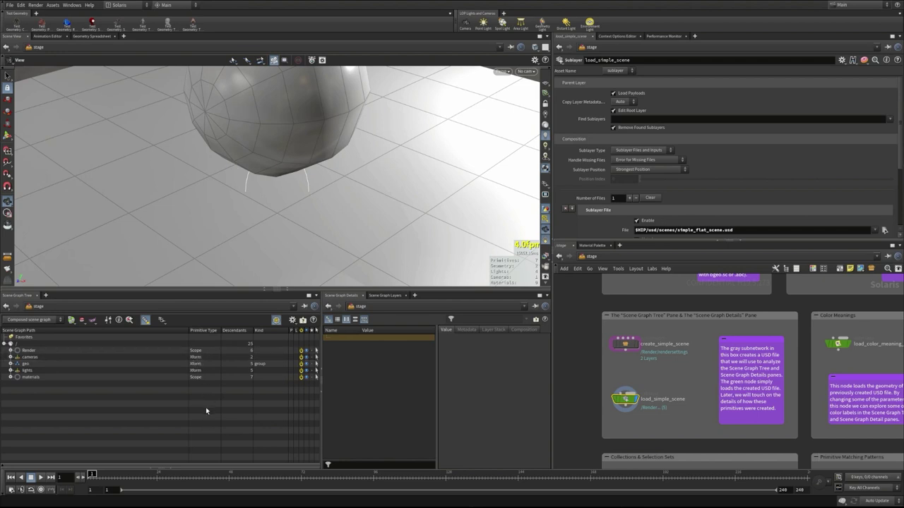
pyautogui.click(11, 350)
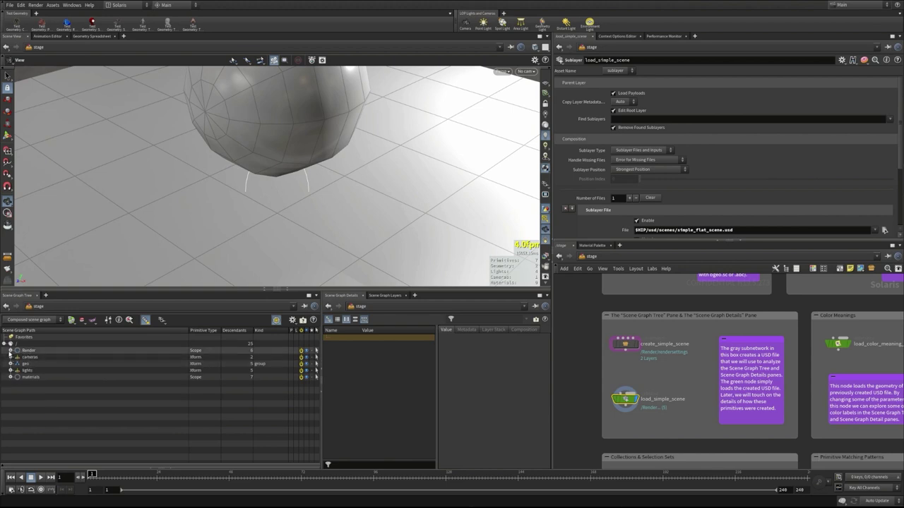
pyautogui.click(10, 370)
pyautogui.click(10, 383)
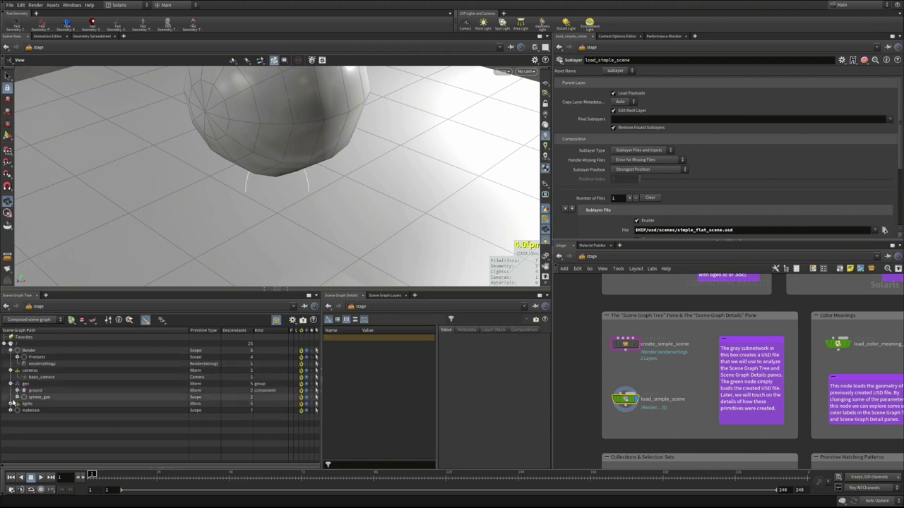
pyautogui.click(11, 403)
pyautogui.click(11, 436)
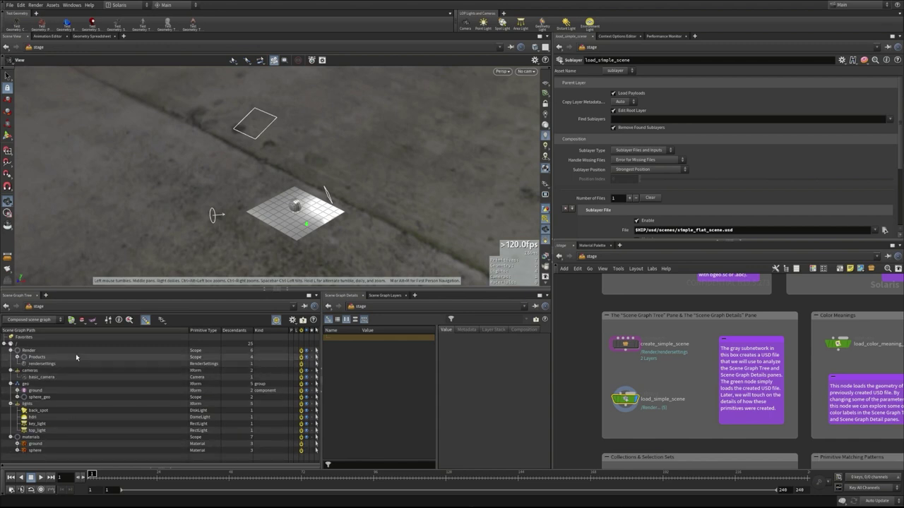
# Narrow the scene graph path column and select the root primitive and then the lights primitive to view their details
pyautogui.moveTo(189, 329); pyautogui.dragTo(161, 330)
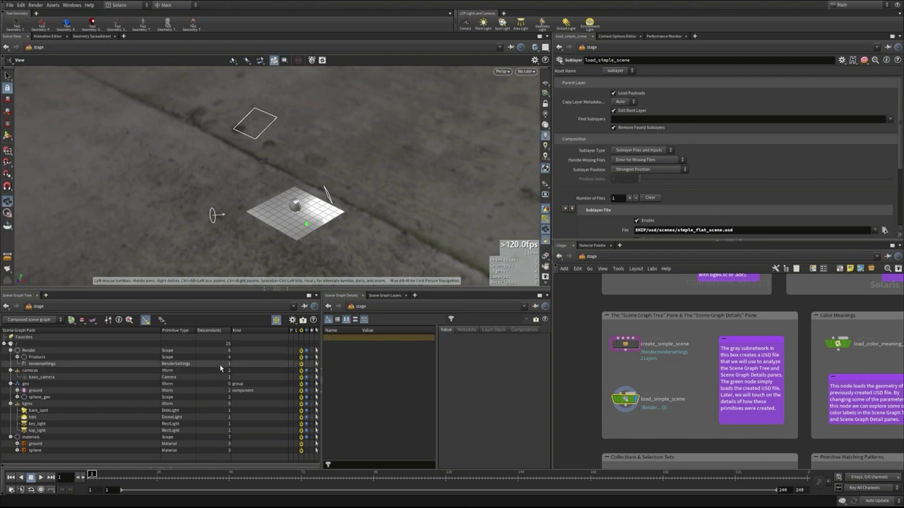
pyautogui.click(191, 343)
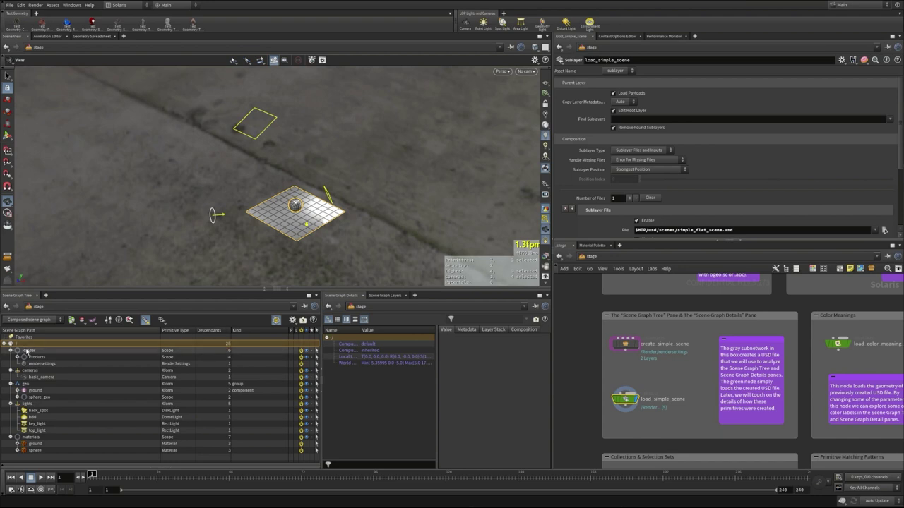
pyautogui.click(62, 404)
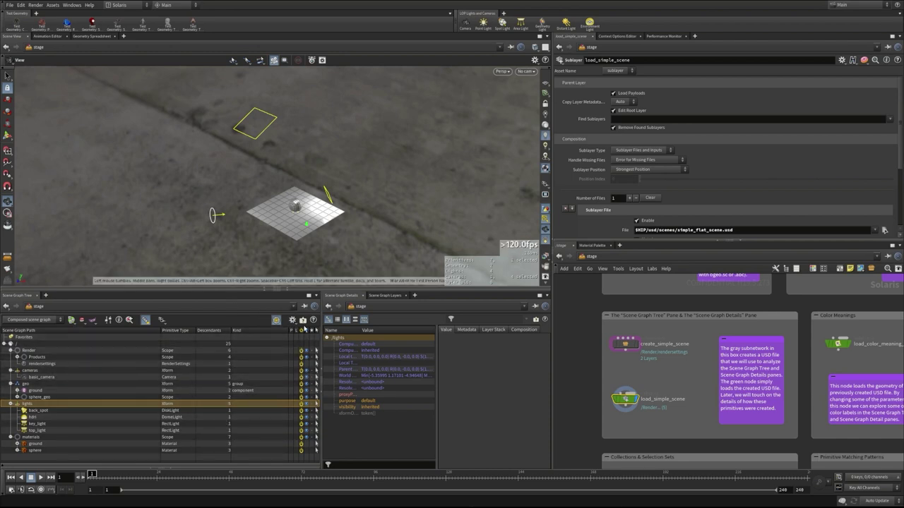
# Try out the activation, visibility and solo toggles on the lights primitive and check the effect in the viewport
pyautogui.click(302, 406)
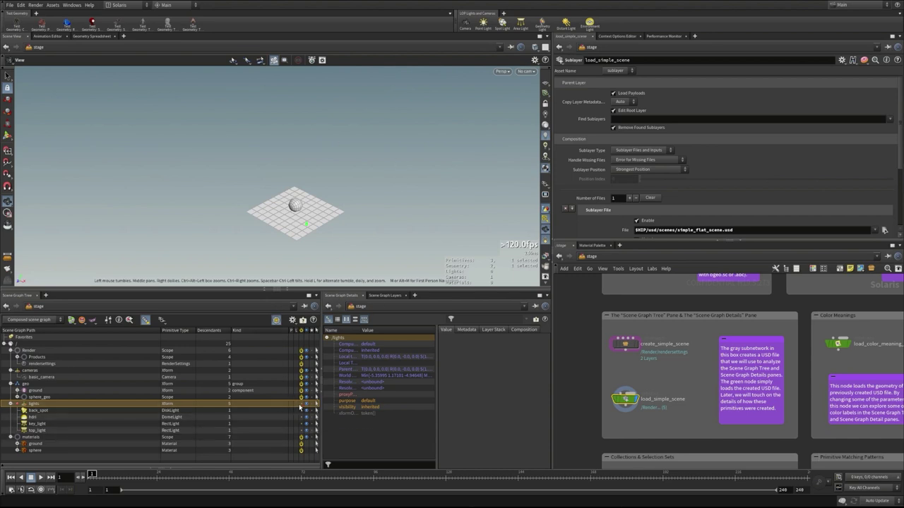
pyautogui.click(301, 406)
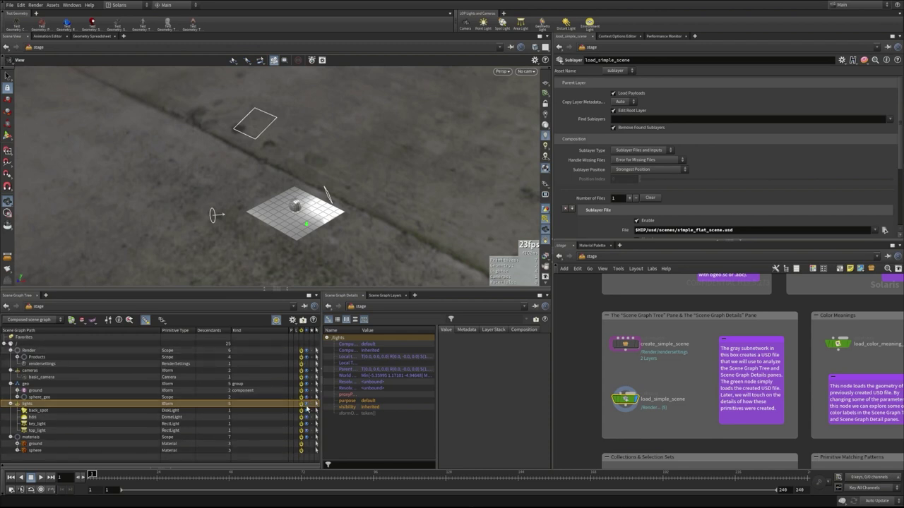
pyautogui.click(312, 403)
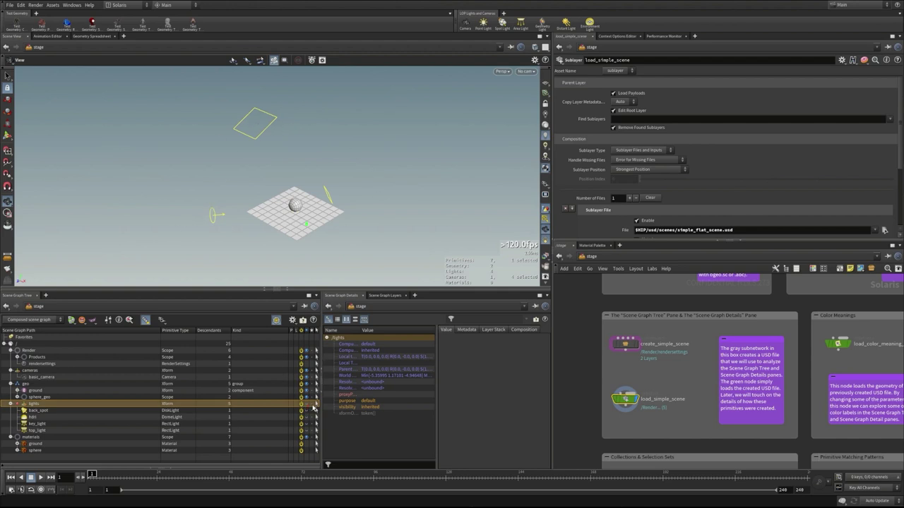
pyautogui.click(309, 405)
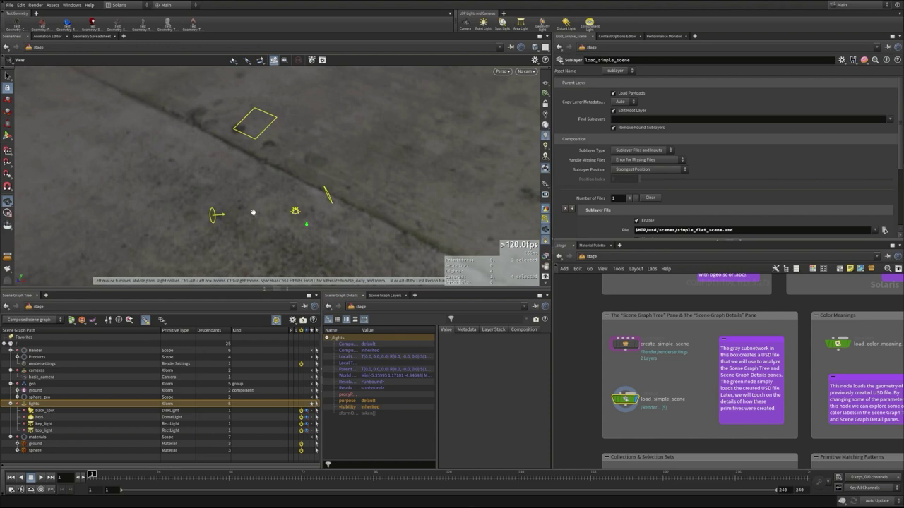
pyautogui.moveTo(255, 212)
pyautogui.mouseDown()
pyautogui.moveTo(264, 191)
pyautogui.moveTo(254, 153)
pyautogui.moveTo(272, 194)
pyautogui.moveTo(257, 230)
pyautogui.mouseUp()
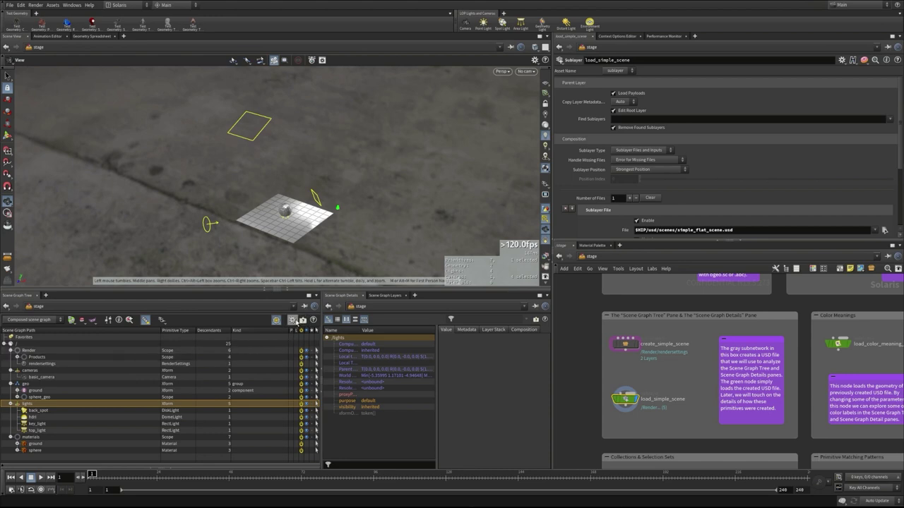
# Show the Material column in the scene graph tree and expand ground and sphere_geo to check their assigned materials
pyautogui.click(293, 320)
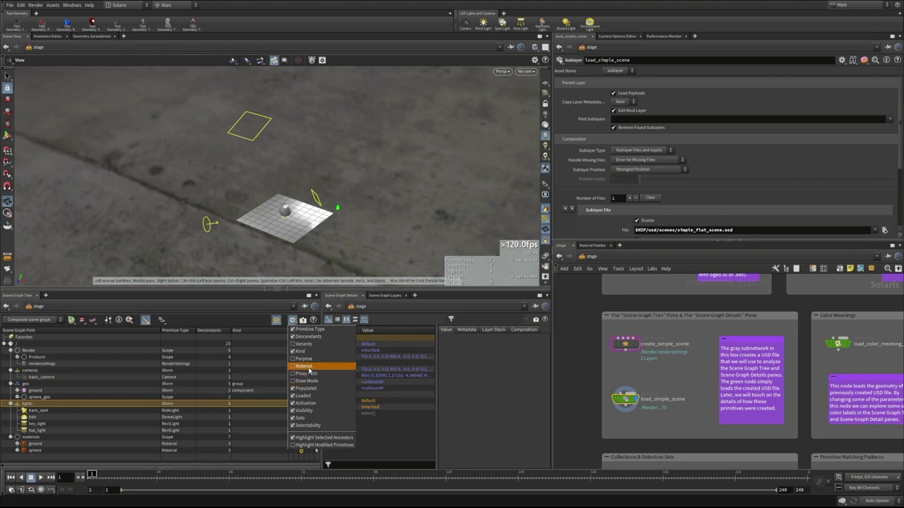
pyautogui.click(295, 368)
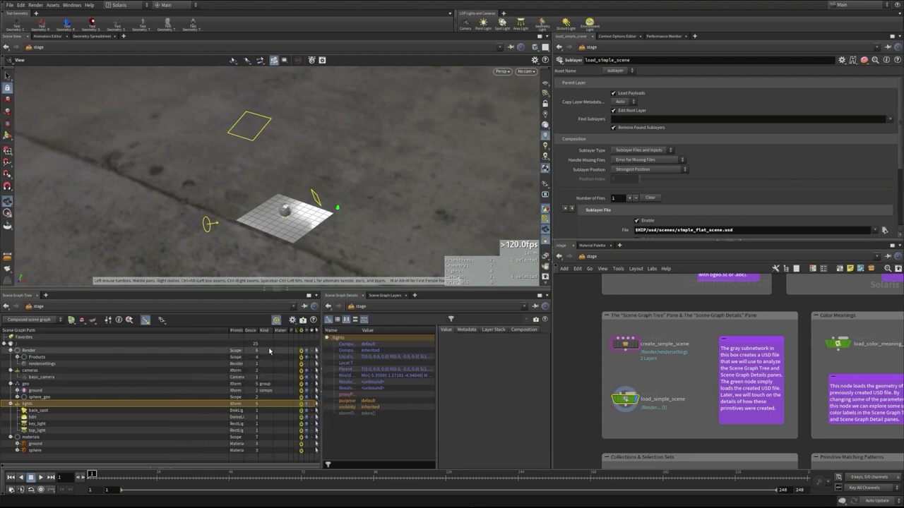
pyautogui.moveTo(195, 329); pyautogui.dragTo(153, 329)
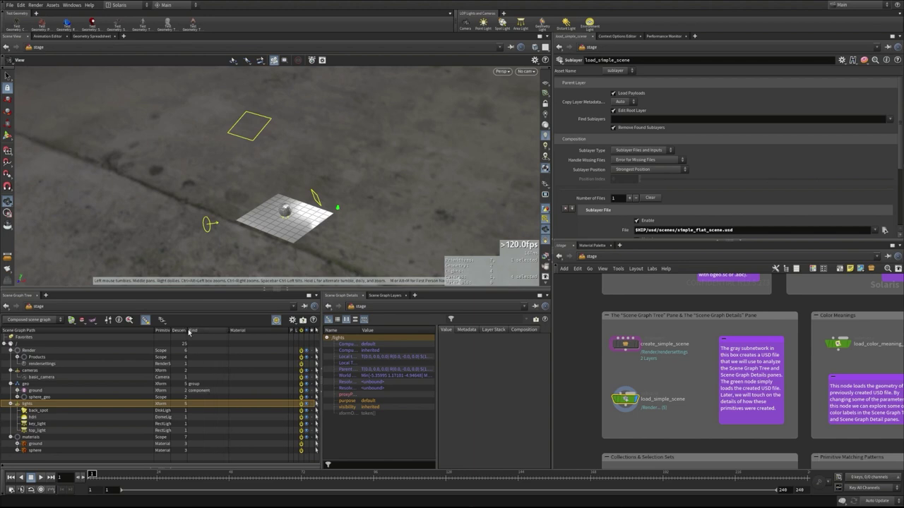
pyautogui.click(190, 332)
pyautogui.moveTo(186, 329); pyautogui.dragTo(197, 329)
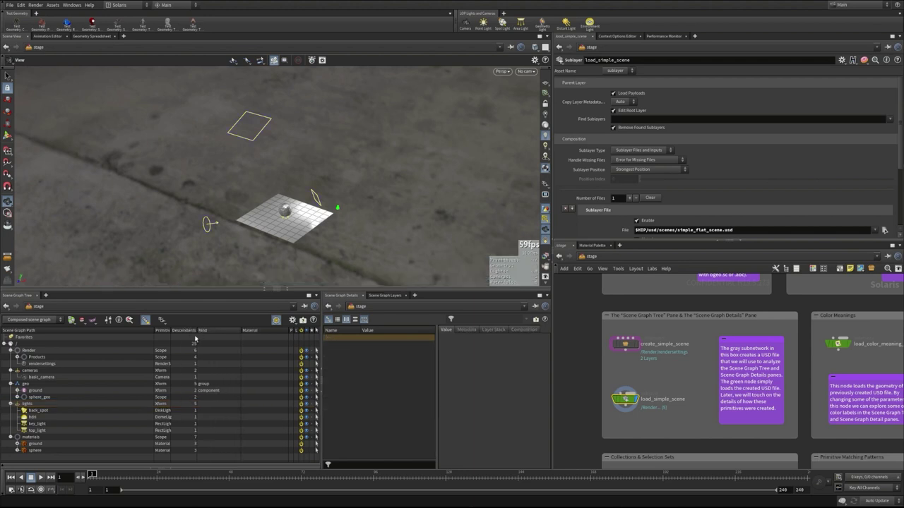
pyautogui.click(18, 390)
pyautogui.click(17, 403)
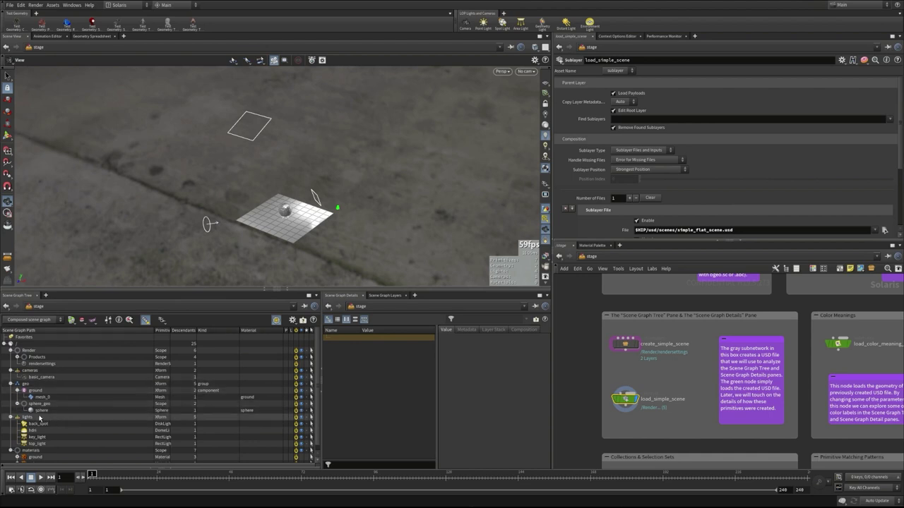
# Enlarge the Scene Graph Details pane and look through the attributes of the basic_camera primitive
pyautogui.scroll(-1, 252, 417)
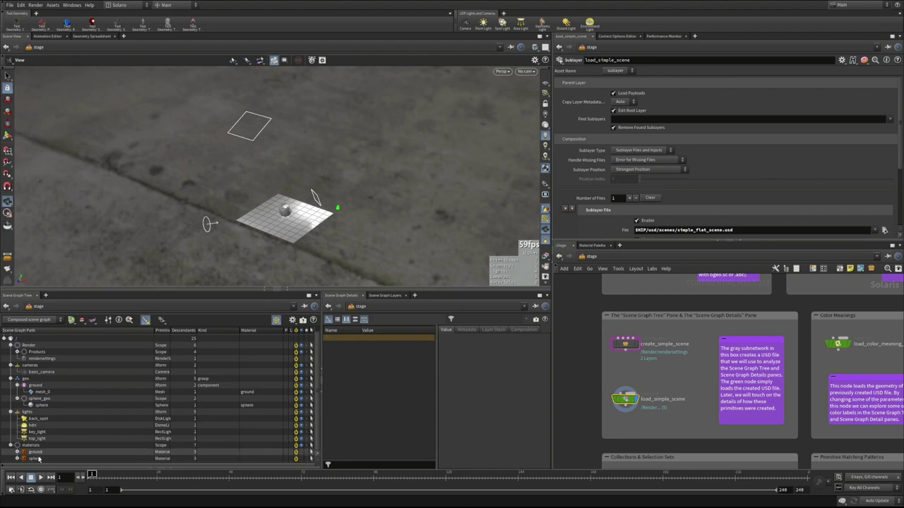
pyautogui.scroll(1, 141, 434)
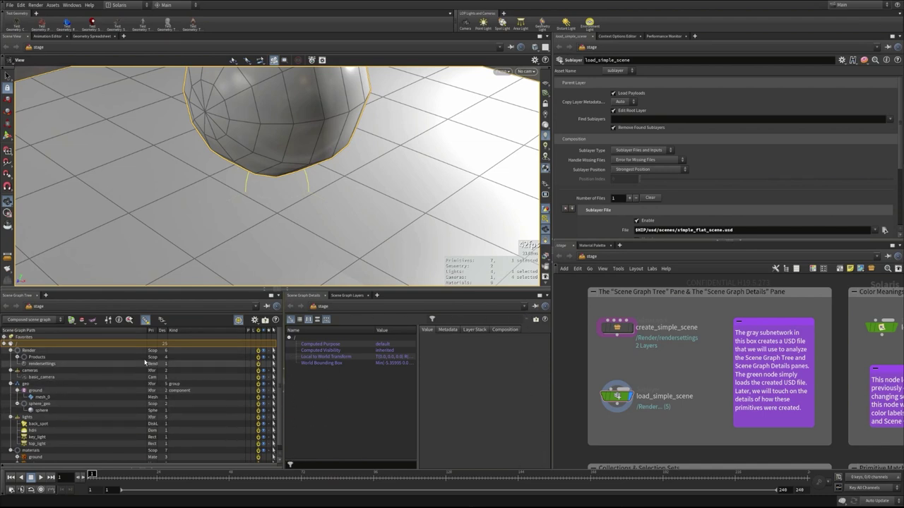
pyautogui.moveTo(284, 382); pyautogui.dragTo(225, 384)
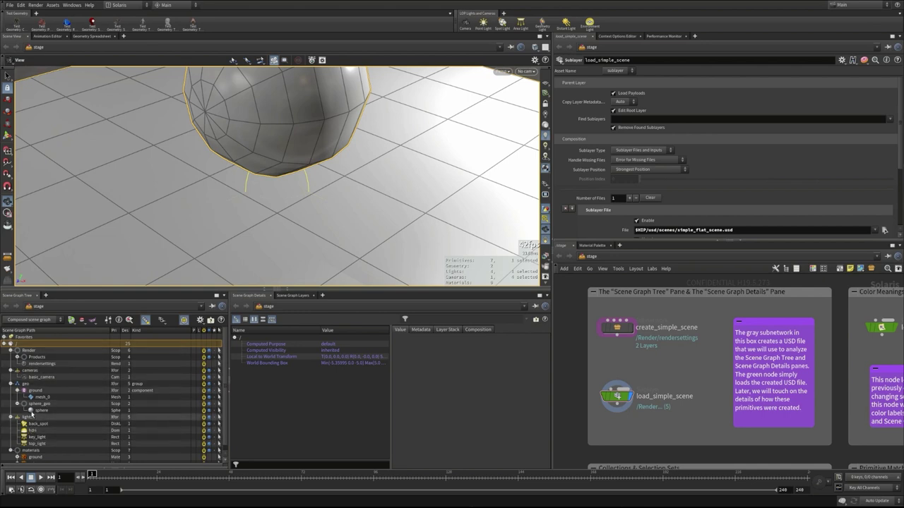
pyautogui.click(33, 379)
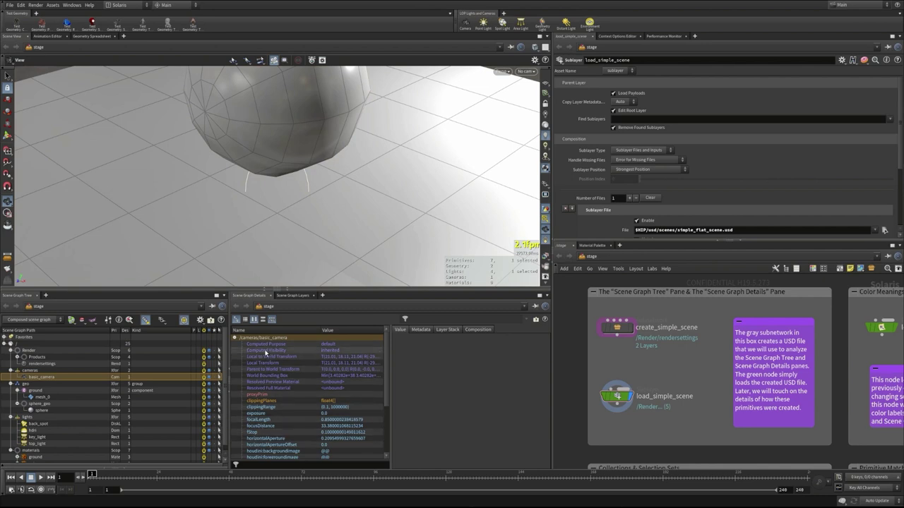
pyautogui.moveTo(386, 347); pyautogui.dragTo(385, 400)
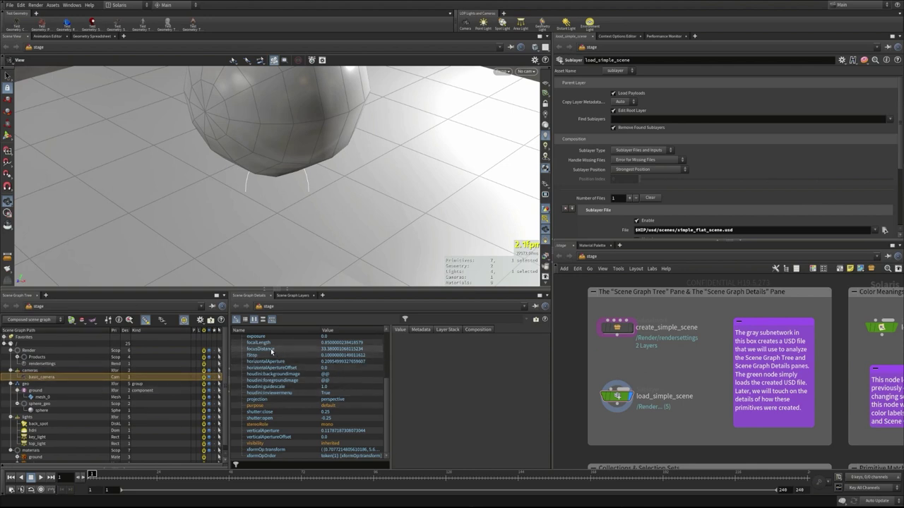
pyautogui.moveTo(387, 386); pyautogui.dragTo(385, 334)
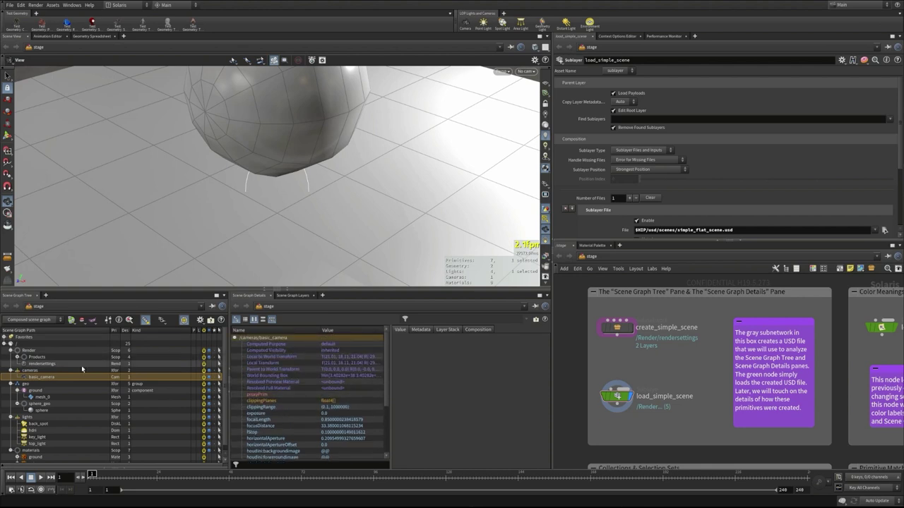
# Examine the attributes of the rendersettings primitive and the key_light primitive in the scene graph details
pyautogui.click(60, 364)
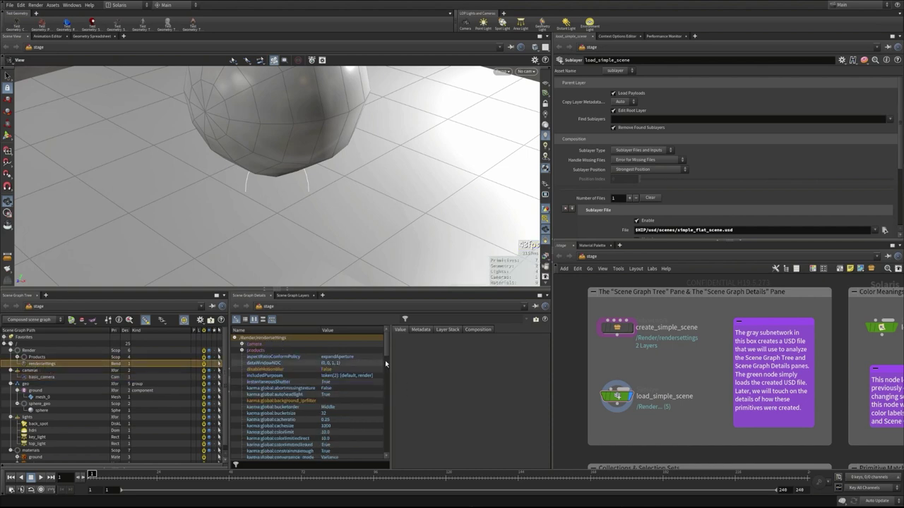
pyautogui.moveTo(387, 345); pyautogui.dragTo(384, 376)
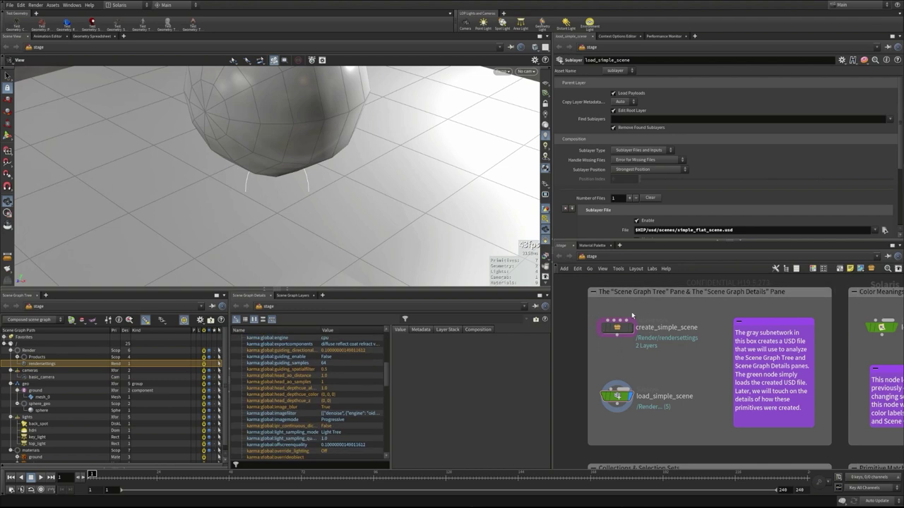
pyautogui.moveTo(388, 377); pyautogui.dragTo(383, 411)
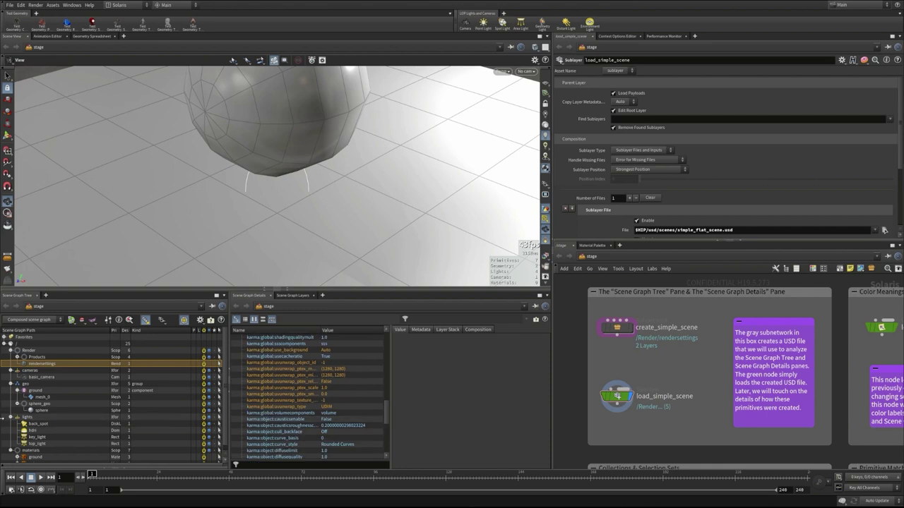
pyautogui.click(32, 437)
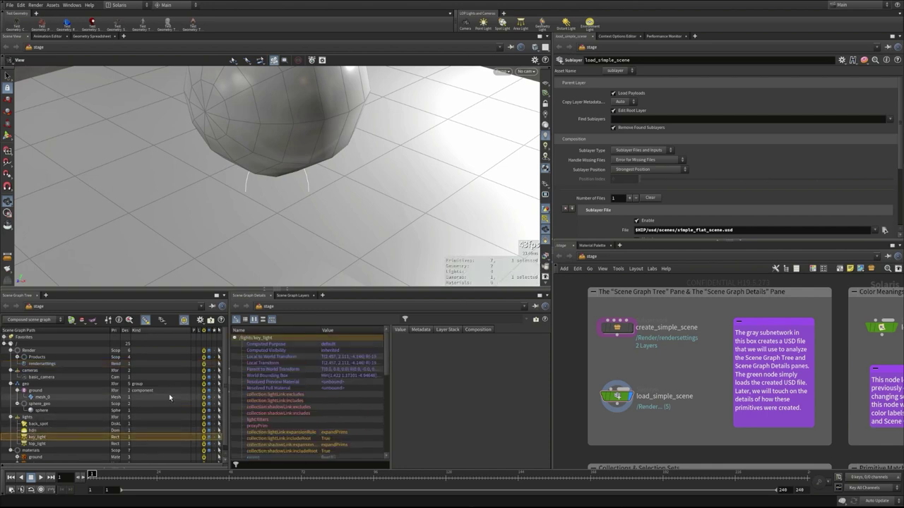
pyautogui.moveTo(391, 365); pyautogui.dragTo(385, 421)
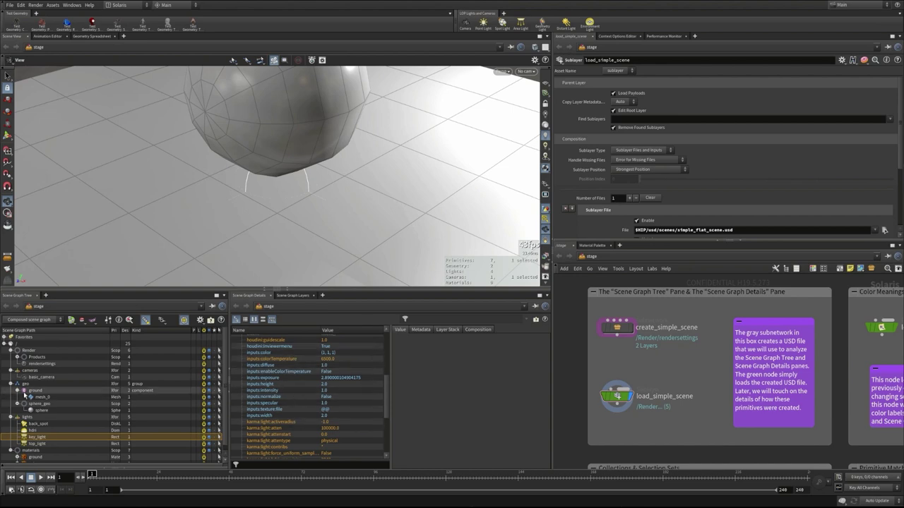
# Examine the list of values stored in the points attribute of the ground's mesh_0 primitive
pyautogui.click(45, 398)
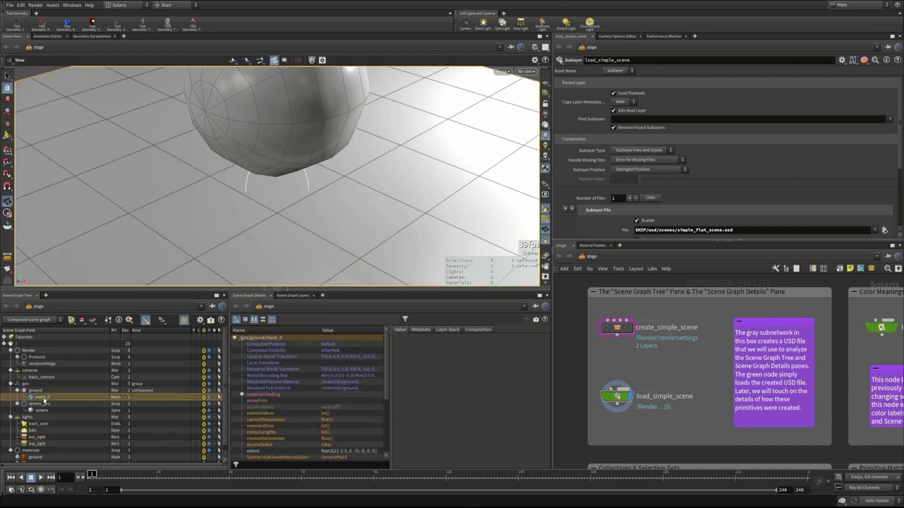
pyautogui.scroll(-5, 319, 385)
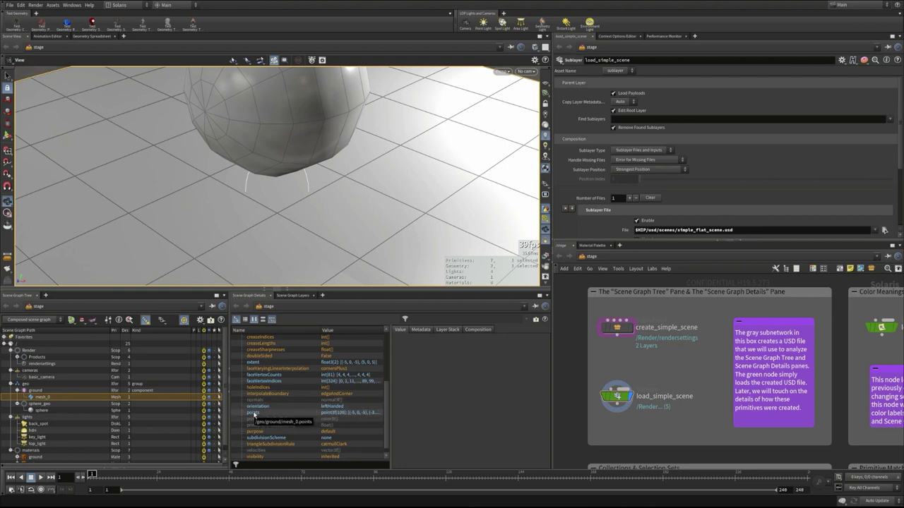
pyautogui.click(254, 414)
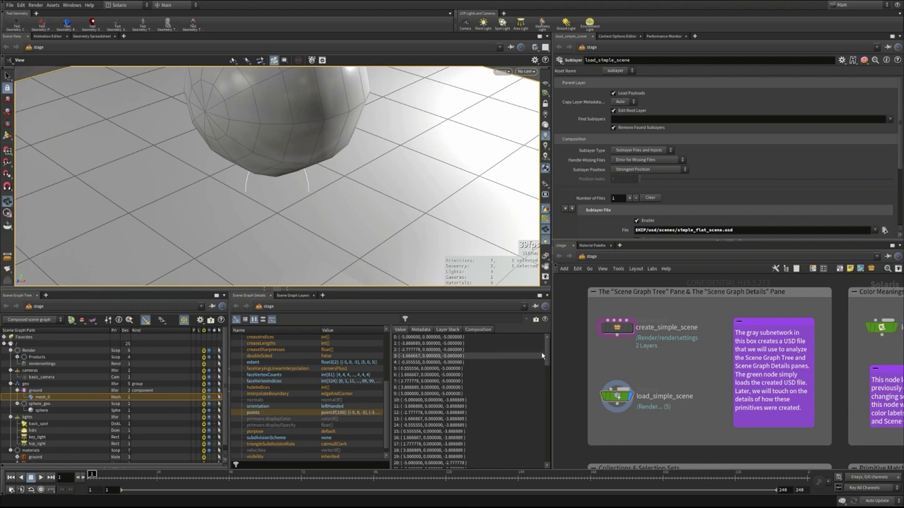
pyautogui.moveTo(546, 347); pyautogui.dragTo(546, 457)
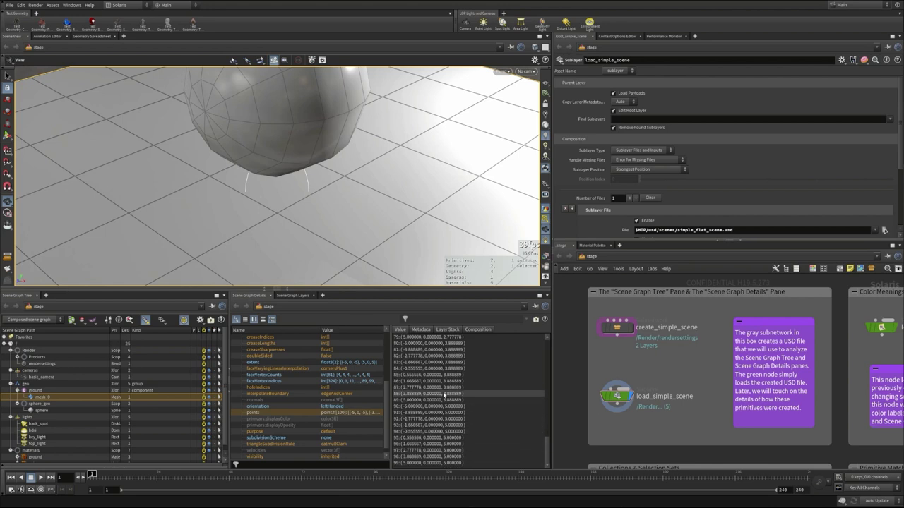
pyautogui.scroll(20, 510, 363)
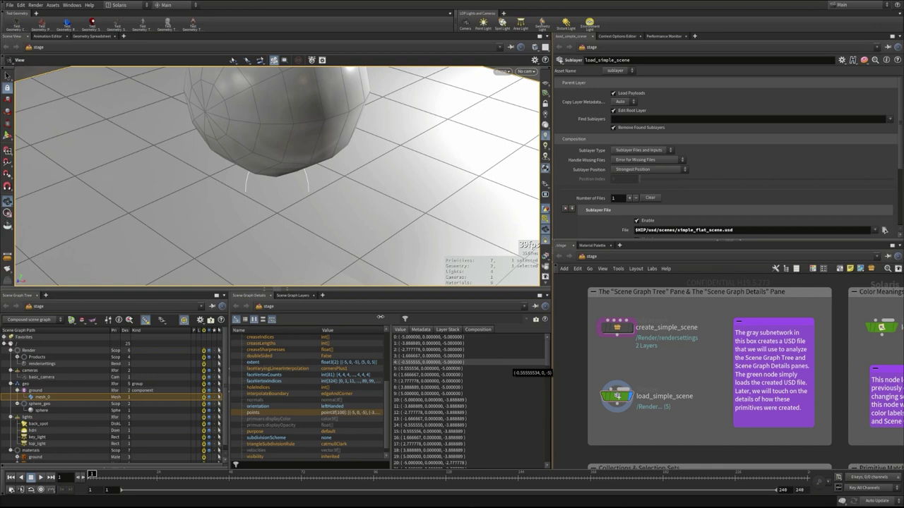
# Select all four lights from back_spot to top_light, check their combined details and collapse the back_spot attributes
pyautogui.click(35, 423)
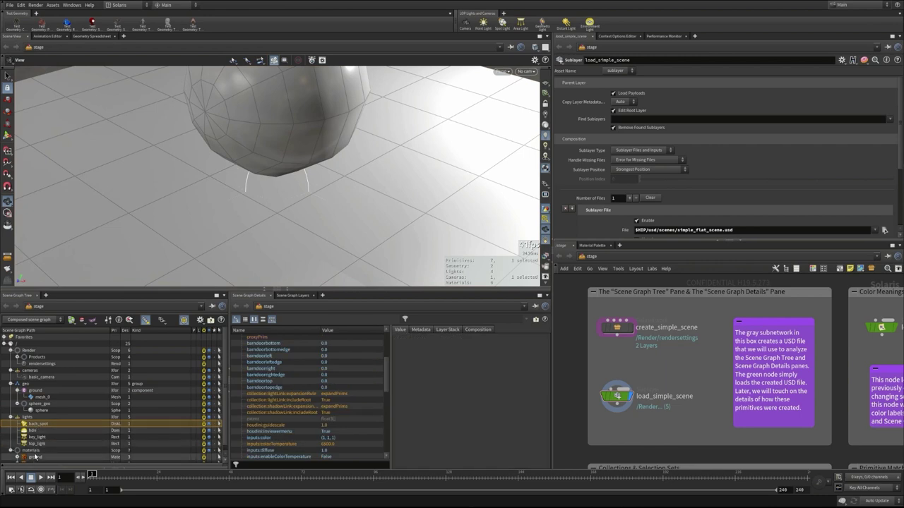
pyautogui.keyDown('shift'); pyautogui.click(34, 443); pyautogui.keyUp('shift')
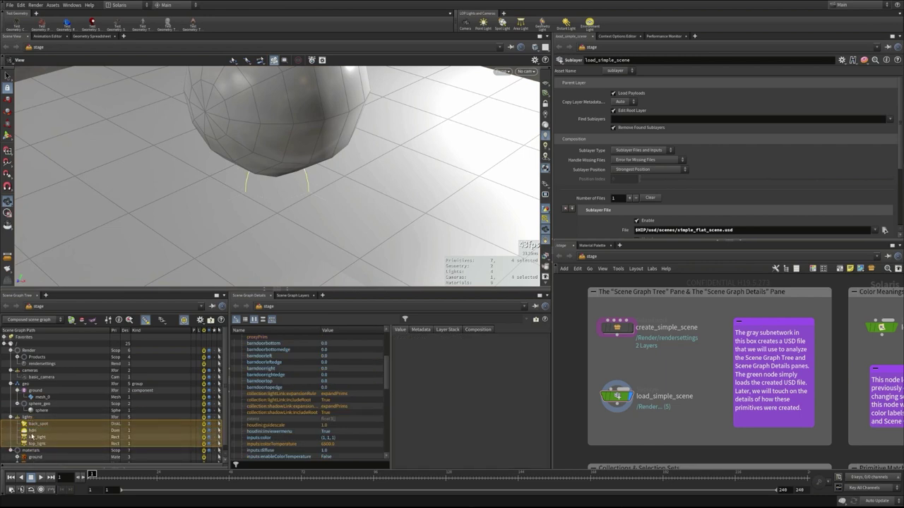
pyautogui.moveTo(386, 371); pyautogui.dragTo(386, 344)
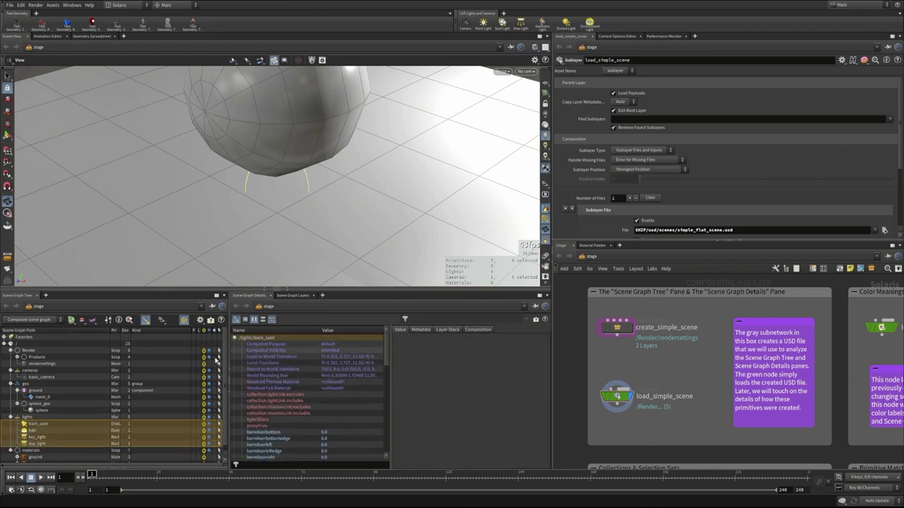
pyautogui.scroll(-10, 386, 360)
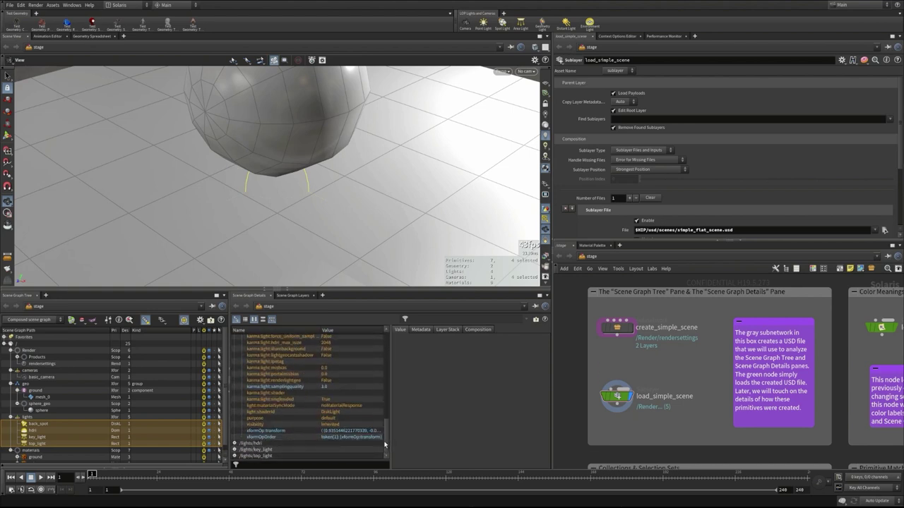
pyautogui.scroll(10, 240, 367)
pyautogui.click(234, 338)
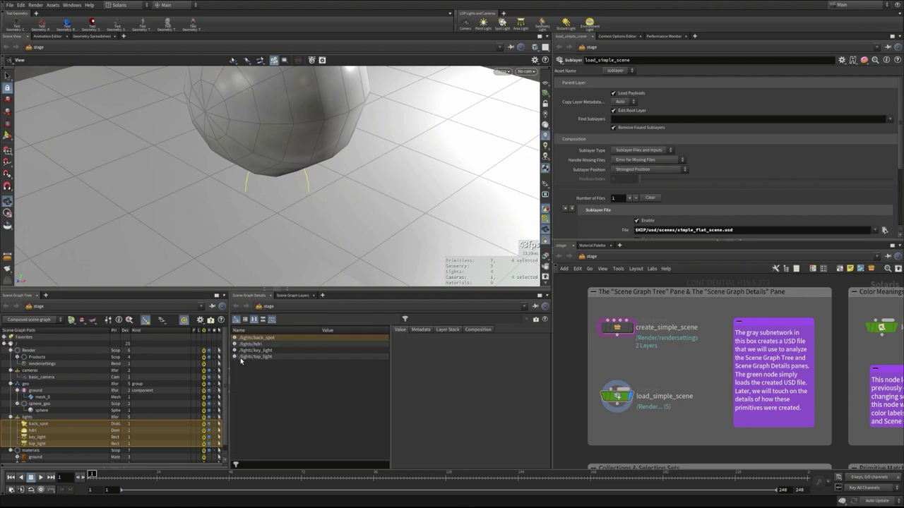
pyautogui.click(234, 339)
pyautogui.click(235, 338)
pyautogui.click(234, 339)
pyautogui.click(234, 338)
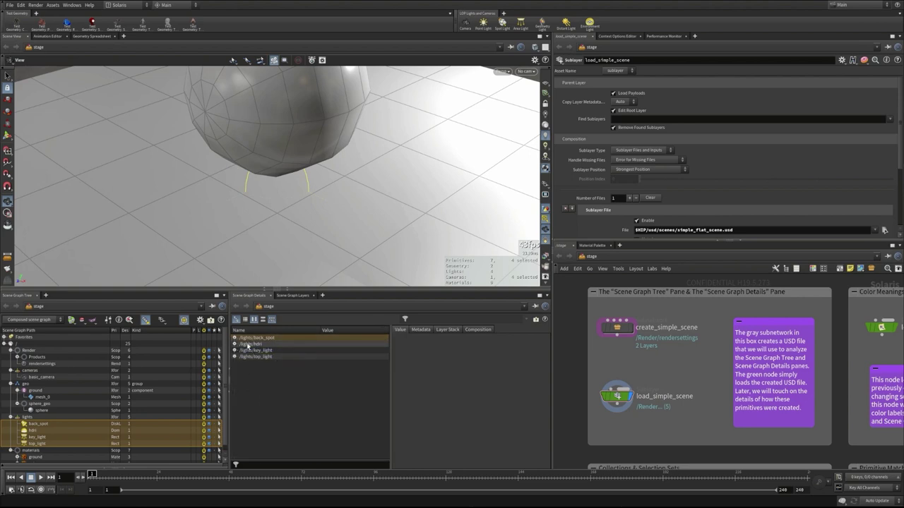
# Show the selected lights' details as a spreadsheet with the value pane stacked below, and compare their attributes
pyautogui.click(245, 320)
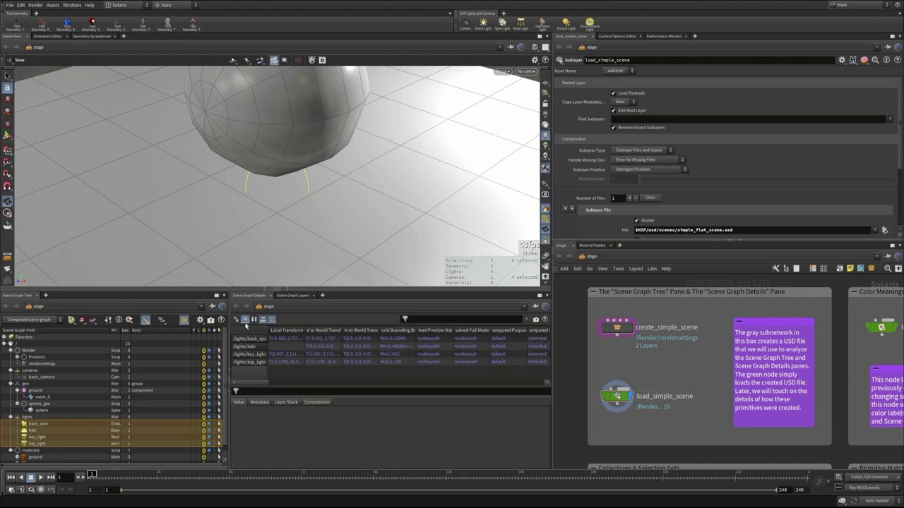
pyautogui.click(263, 320)
pyautogui.click(262, 320)
pyautogui.click(254, 319)
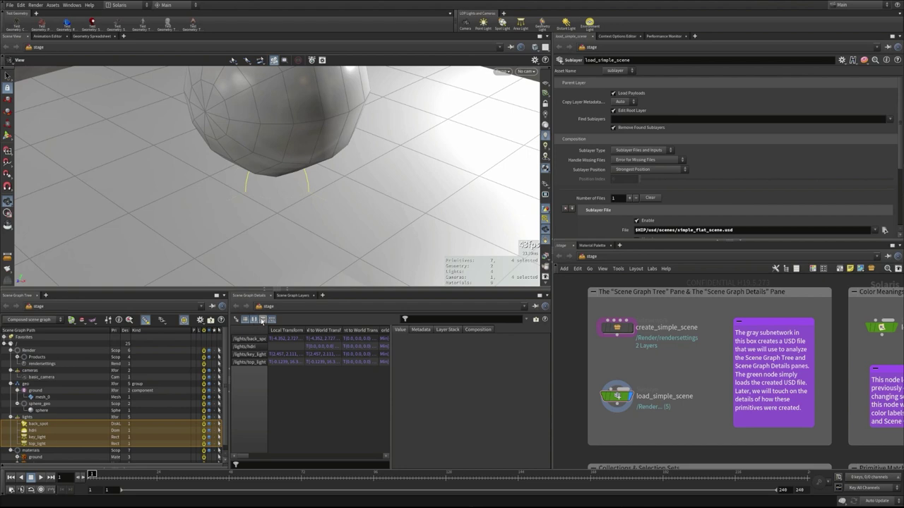
pyautogui.click(262, 320)
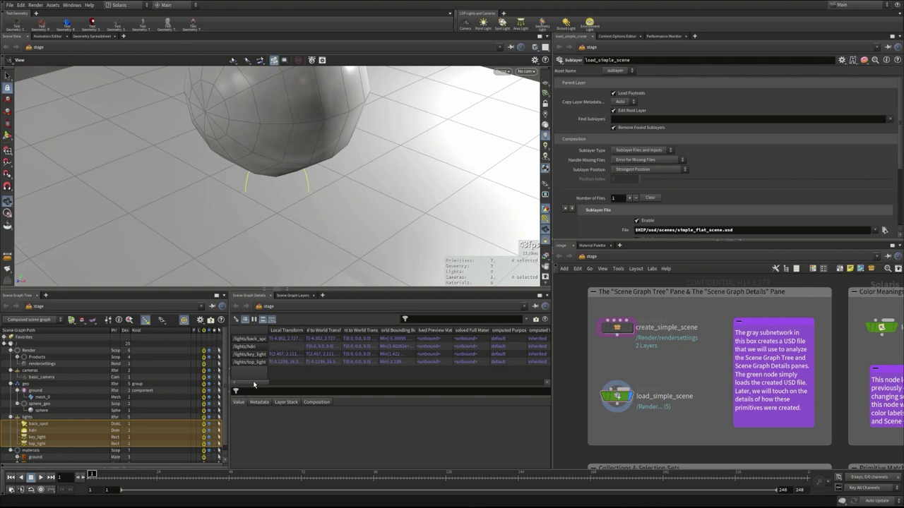
pyautogui.moveTo(253, 383); pyautogui.dragTo(359, 383)
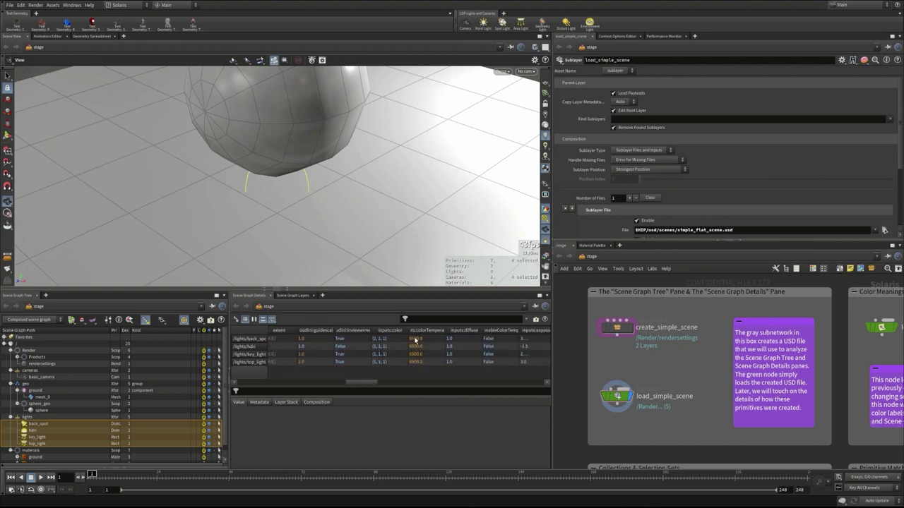
pyautogui.moveTo(359, 386); pyautogui.dragTo(399, 379)
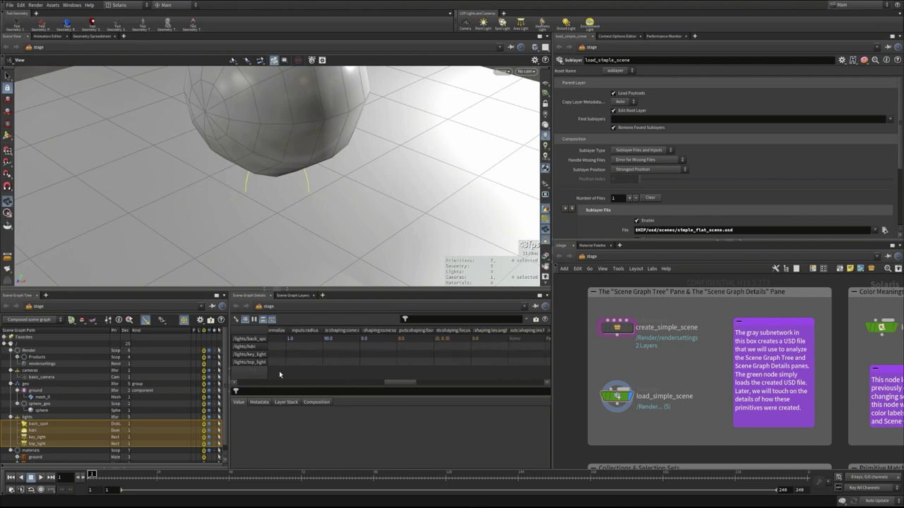
# Filter the lights' spreadsheet to inputs:exposure, fit the column width to compare the values, and clear the filter
pyautogui.click(525, 321)
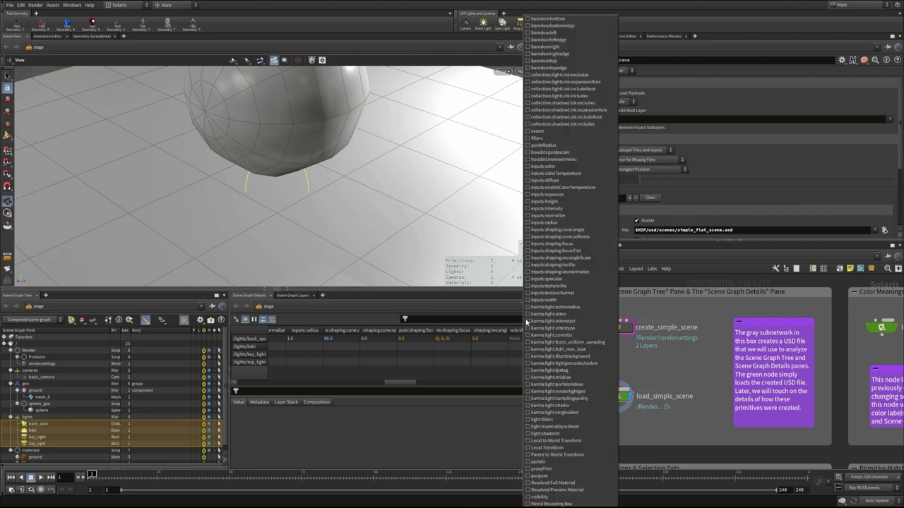
pyautogui.click(526, 195)
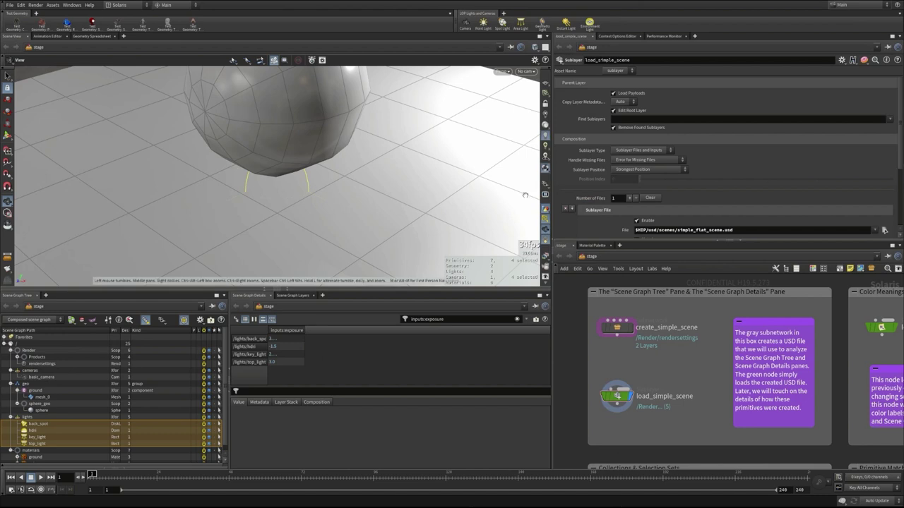
pyautogui.doubleClick(305, 331)
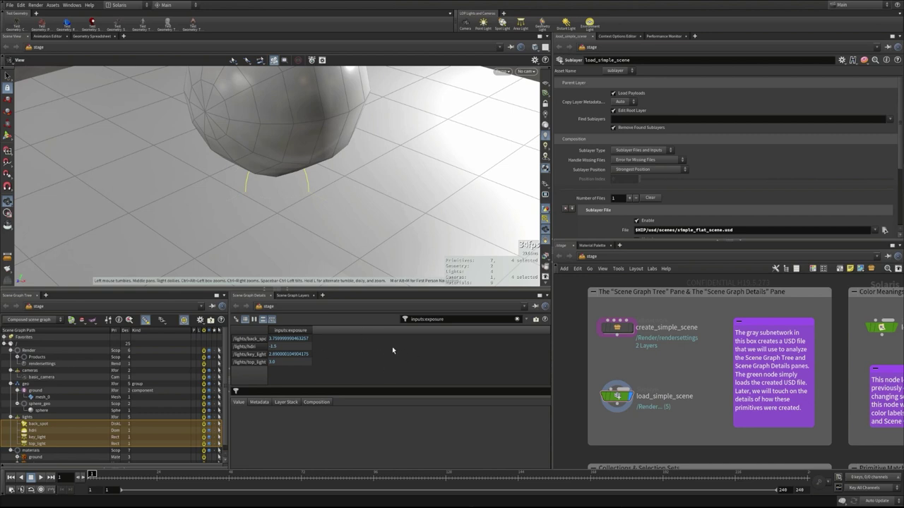
pyautogui.click(516, 319)
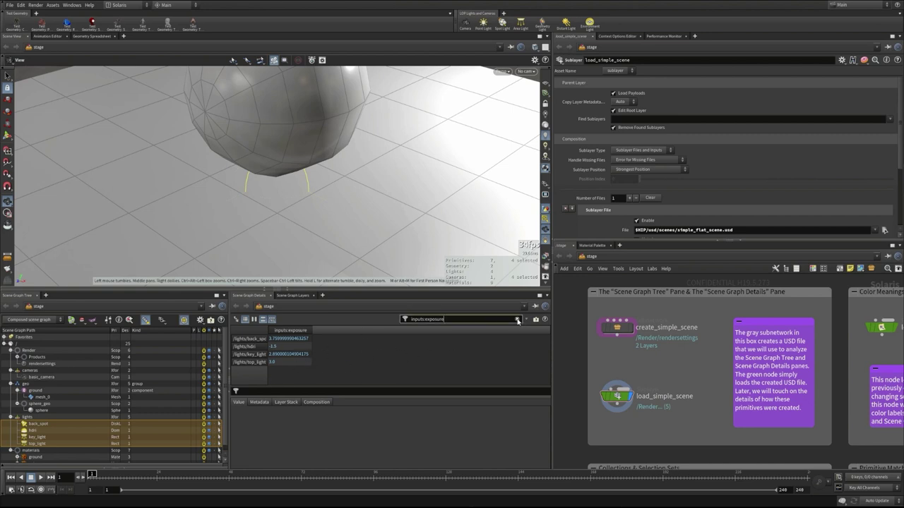
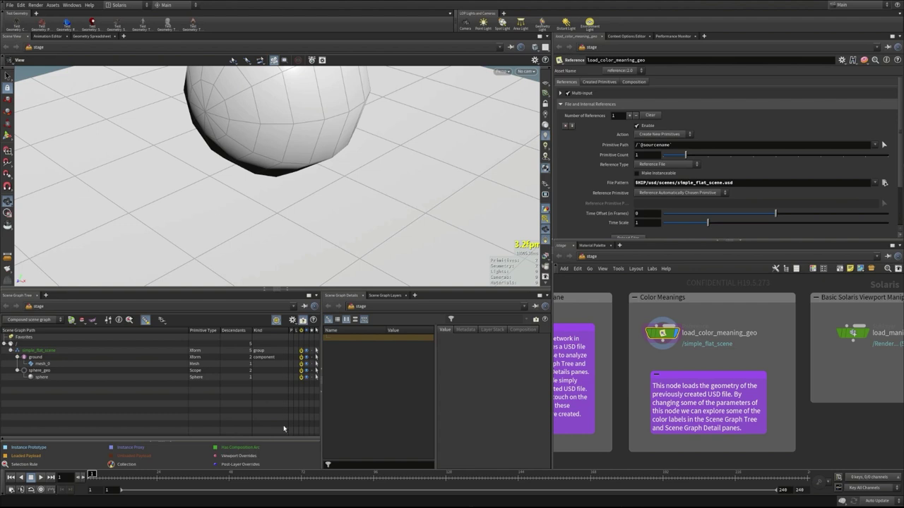
# Try deactivating and restoring the sphere primitive in the scene graph tree, and hide the color legend
pyautogui.click(300, 378)
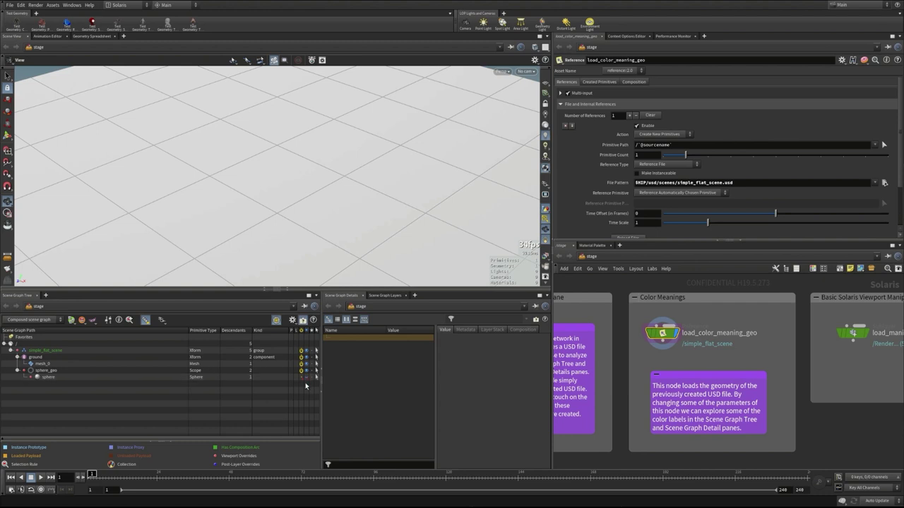
pyautogui.click(317, 378)
pyautogui.click(306, 376)
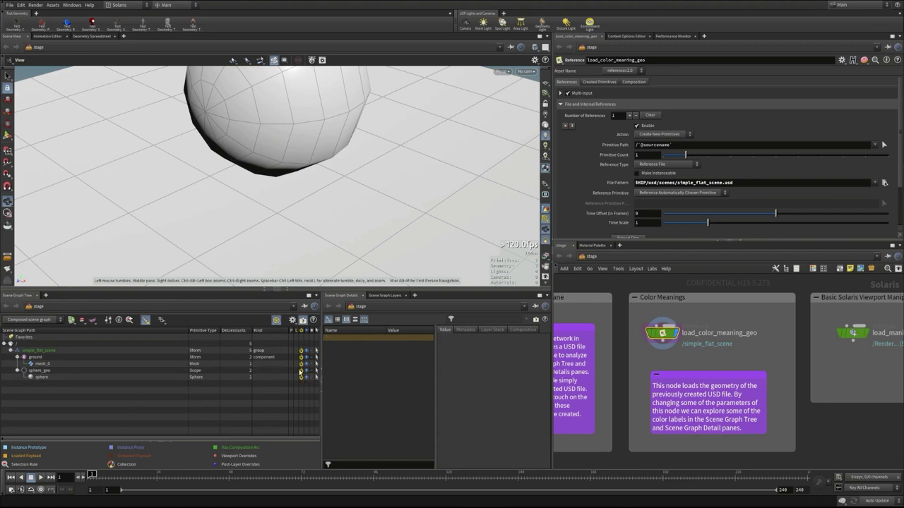
pyautogui.click(303, 320)
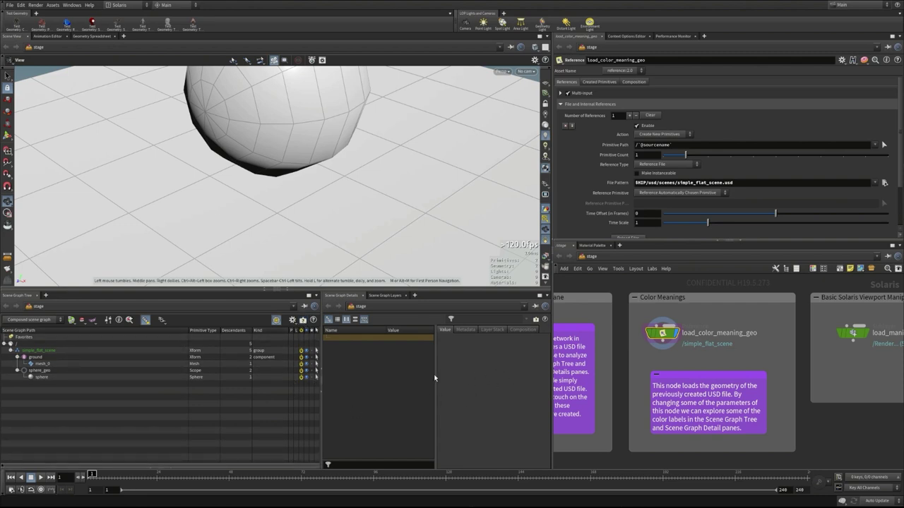
# Select mesh_0, widen the Scene Graph Details pane and its Name column, and show the color legend
pyautogui.click(40, 364)
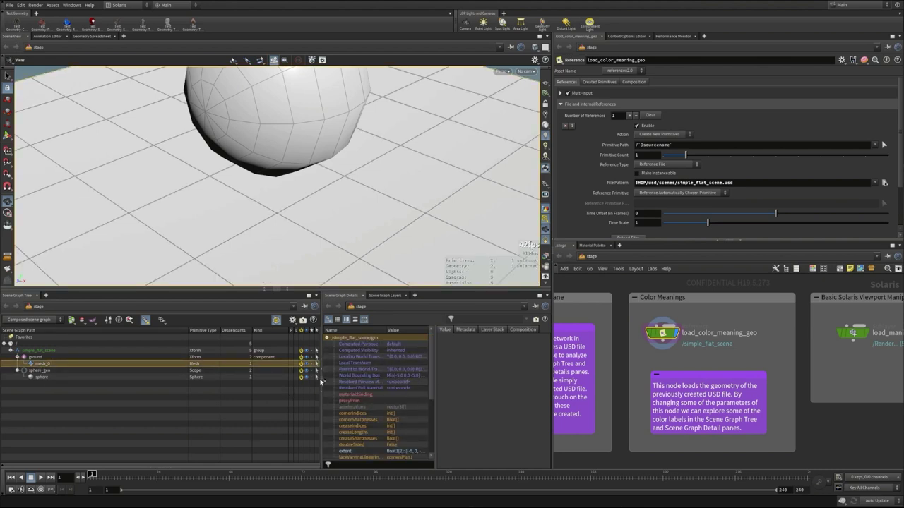
pyautogui.moveTo(323, 384); pyautogui.dragTo(220, 378)
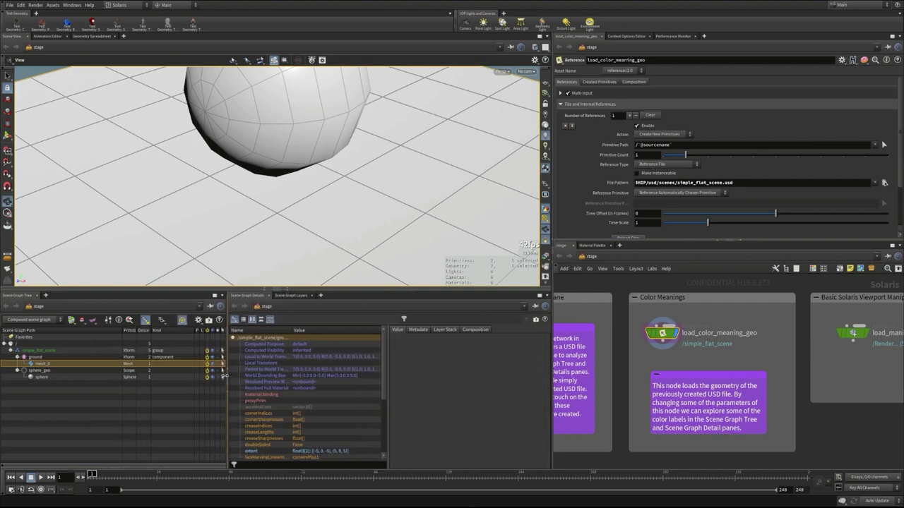
pyautogui.moveTo(291, 329); pyautogui.dragTo(311, 330)
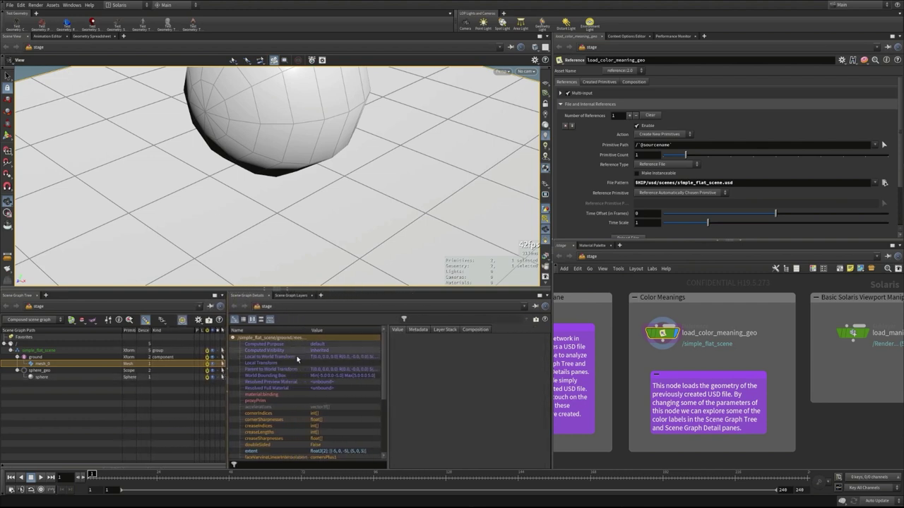
pyautogui.click(535, 320)
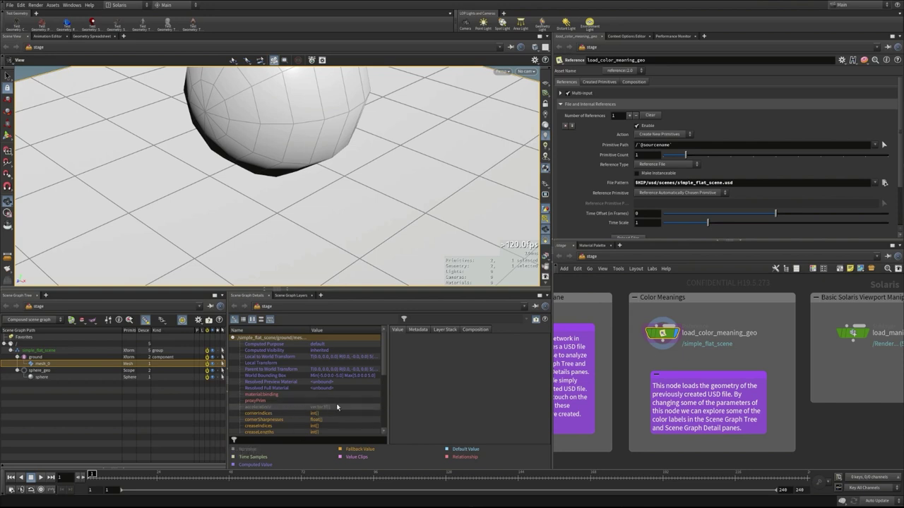
# Compare mesh_0's attribute colors with the legend, view the points values, then hide the legend and rebalance the pane widths
pyautogui.moveTo(381, 357); pyautogui.dragTo(384, 413)
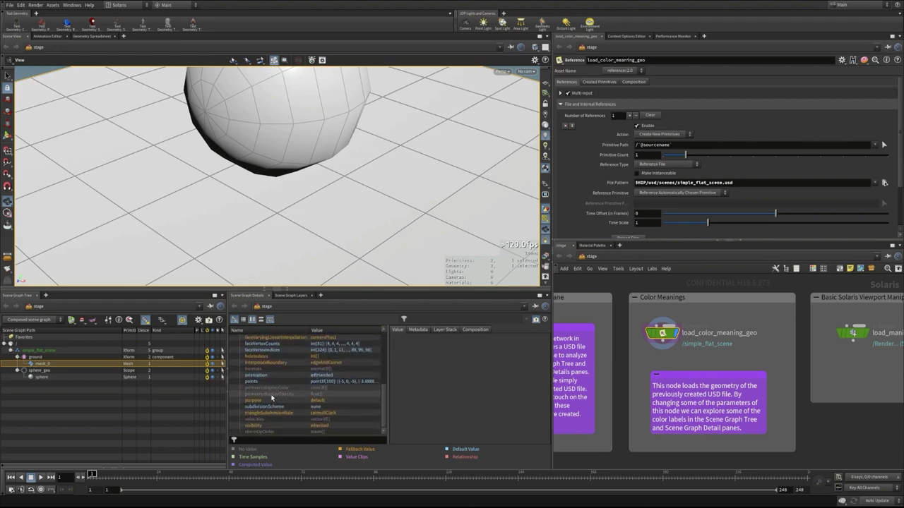
pyautogui.scroll(10, 359, 360)
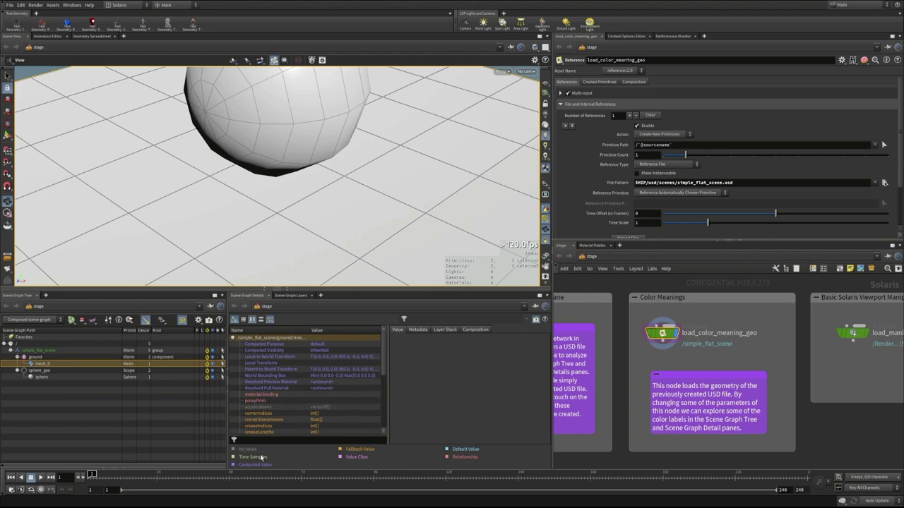
pyautogui.scroll(-3, 384, 362)
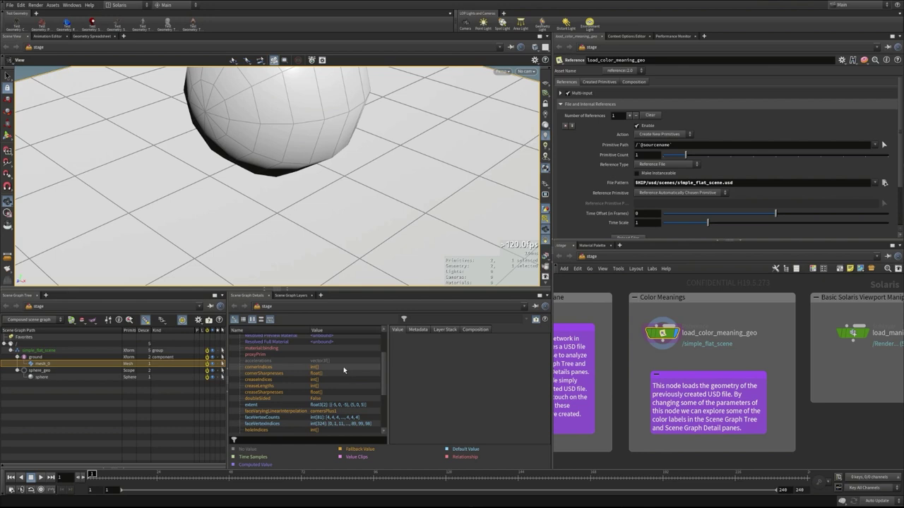
pyautogui.moveTo(382, 376); pyautogui.dragTo(382, 393)
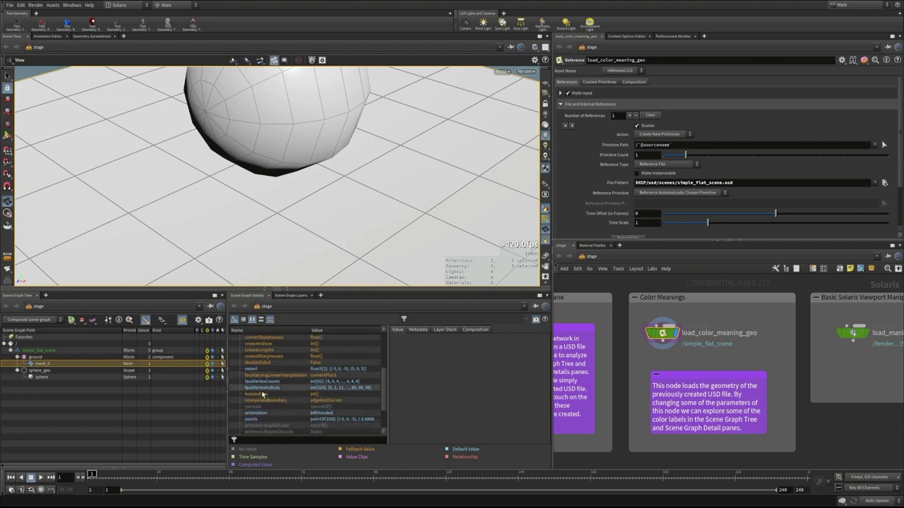
pyautogui.click(259, 420)
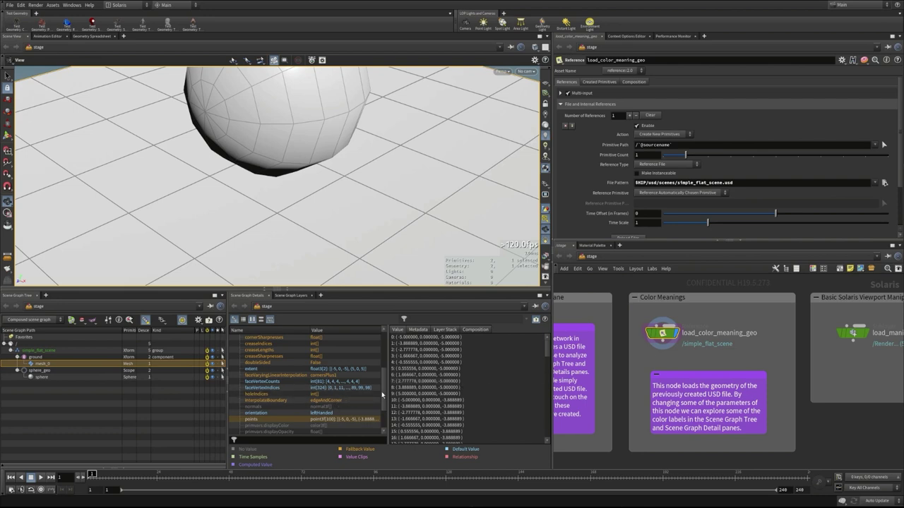
pyautogui.scroll(-2, 384, 412)
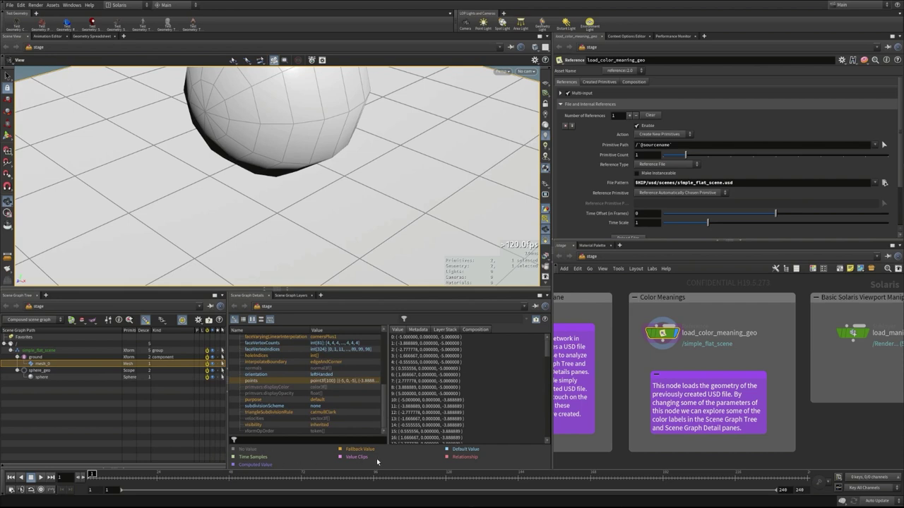
pyautogui.scroll(6, 380, 347)
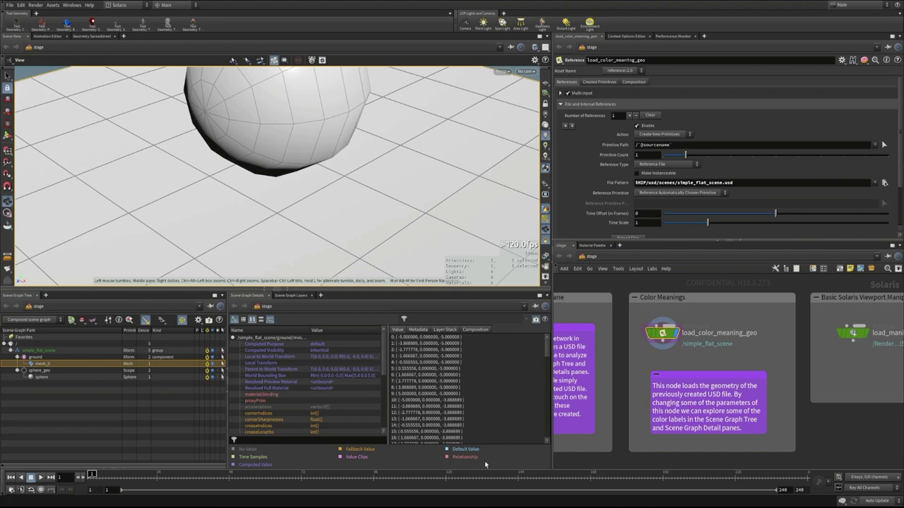
pyautogui.scroll(-2, 280, 385)
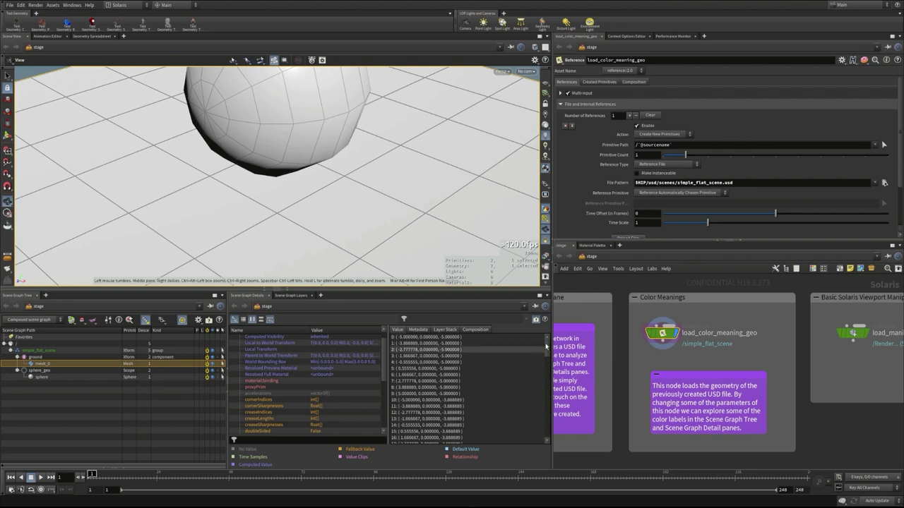
pyautogui.click(536, 319)
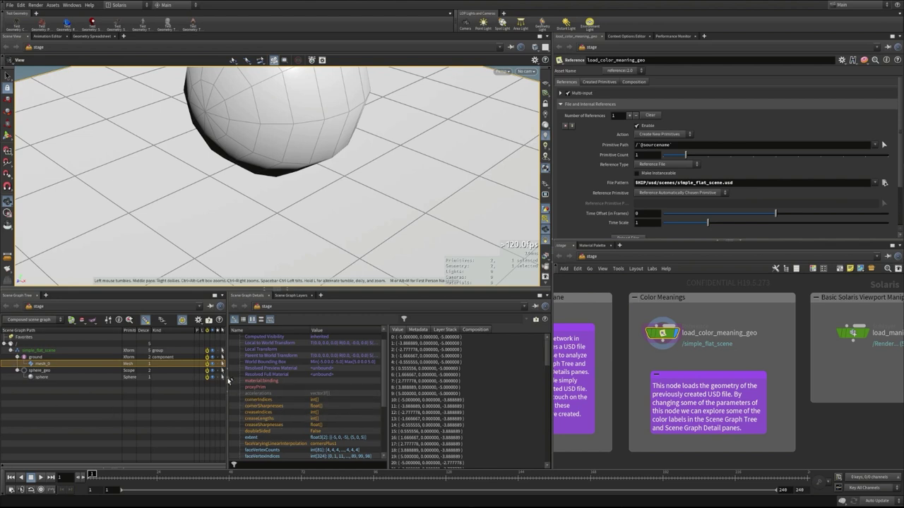
pyautogui.moveTo(226, 378); pyautogui.dragTo(260, 379)
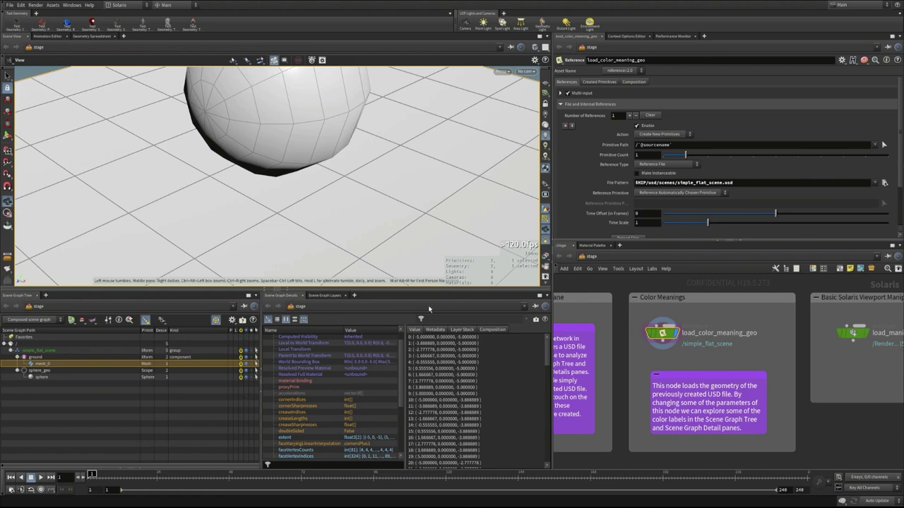
# Open the Scene Graph Tree pane's help page, read its section on primitive colors, and close the help
pyautogui.click(253, 320)
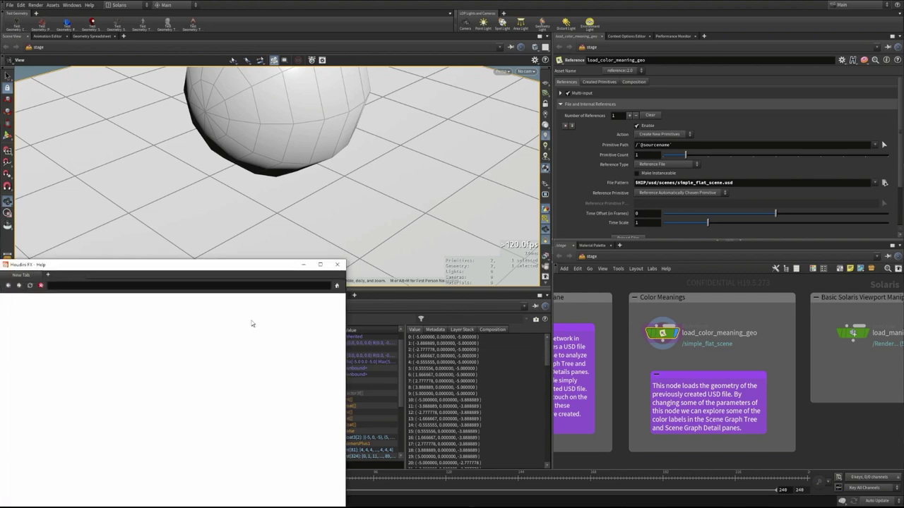
pyautogui.moveTo(191, 275); pyautogui.dragTo(1, 226)
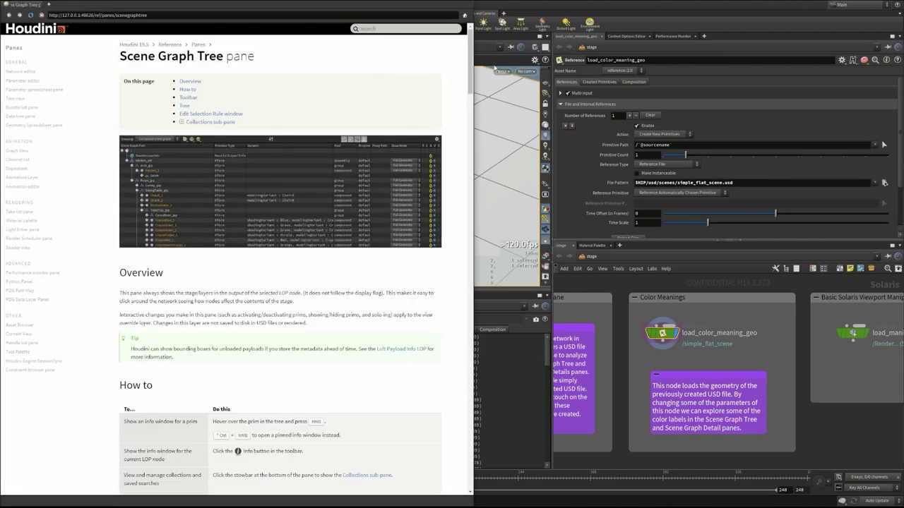
pyautogui.moveTo(472, 58); pyautogui.dragTo(470, 211)
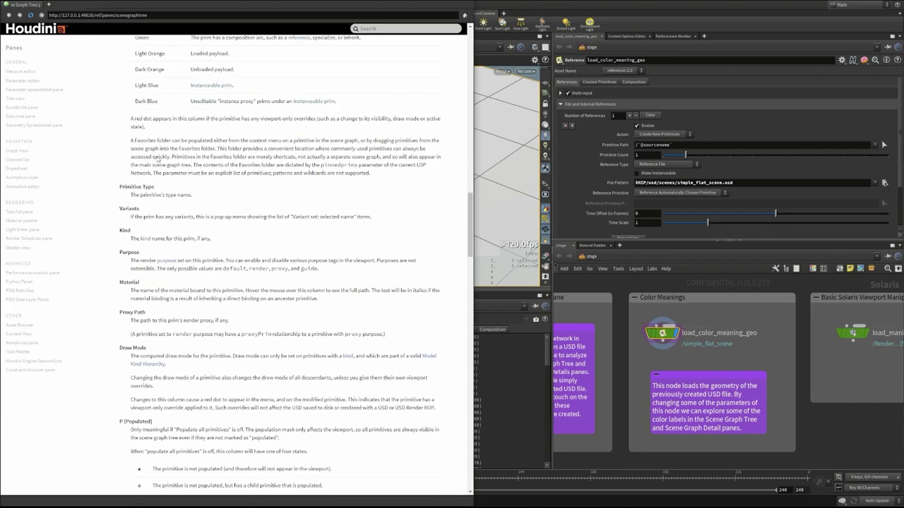
pyautogui.moveTo(467, 225); pyautogui.dragTo(460, 416)
pyautogui.click(468, 3)
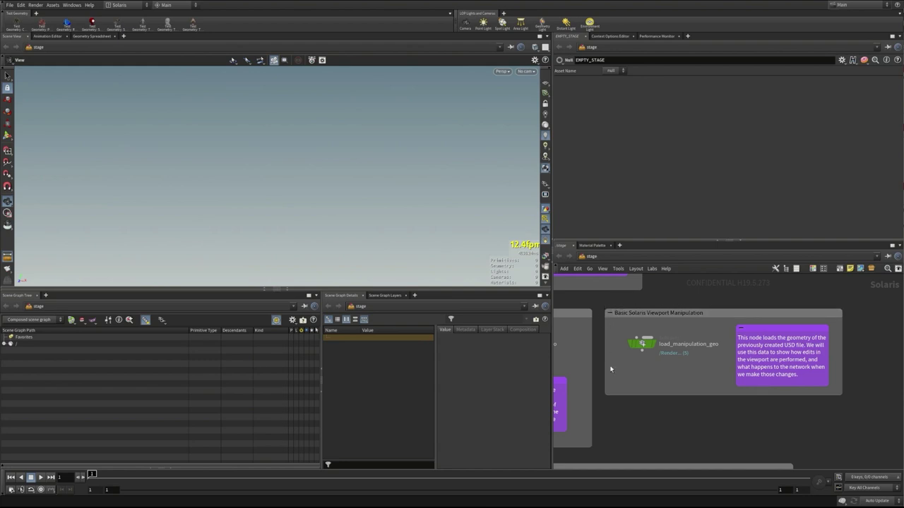
# Display the load_manipulation_geo node and box-select the ground and sphere in the viewport with selection restricted to geometry
pyautogui.click(642, 344)
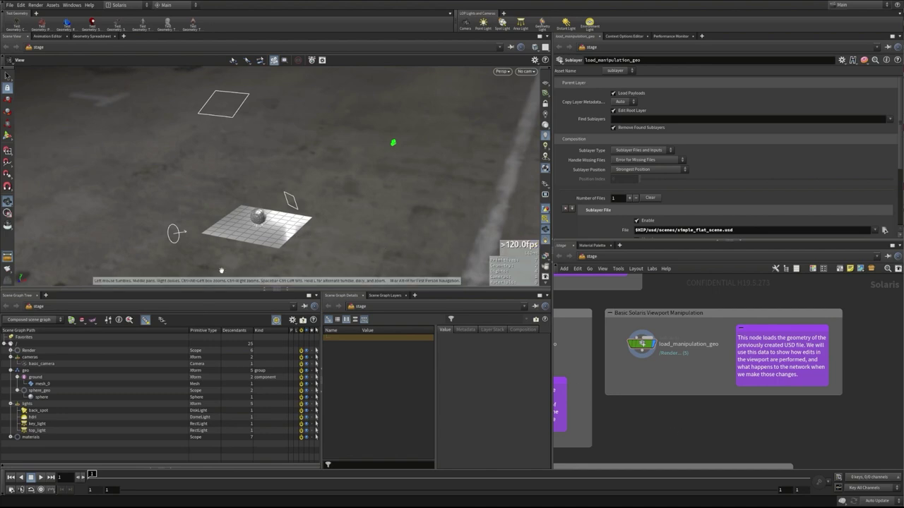
pyautogui.press('s')
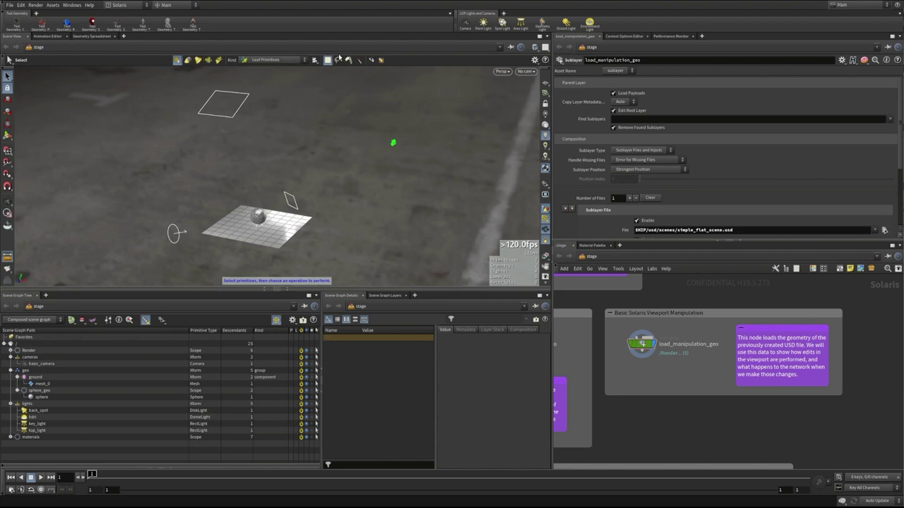
pyautogui.click(188, 61)
pyautogui.moveTo(192, 174); pyautogui.dragTo(271, 233)
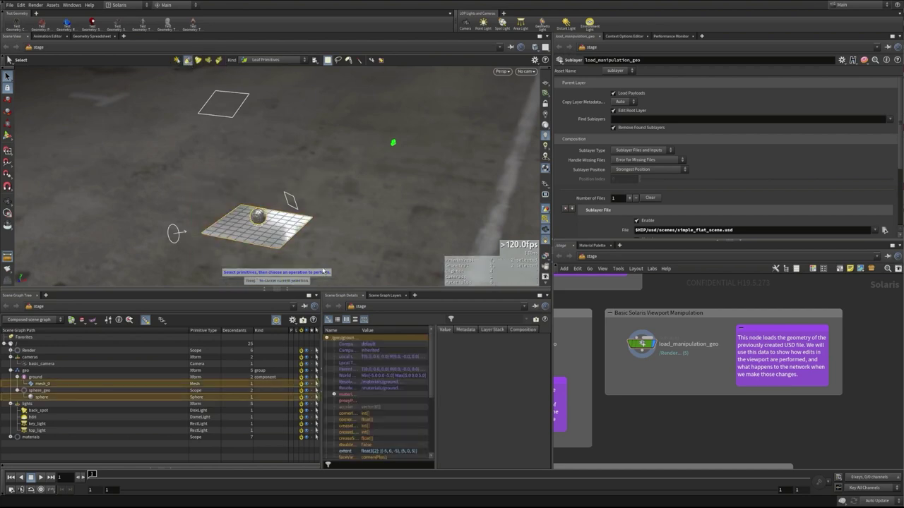
# Box-select only the lights, then only the camera, by restricting the viewport selection to each type
pyautogui.click(198, 61)
pyautogui.moveTo(145, 74); pyautogui.dragTo(440, 250)
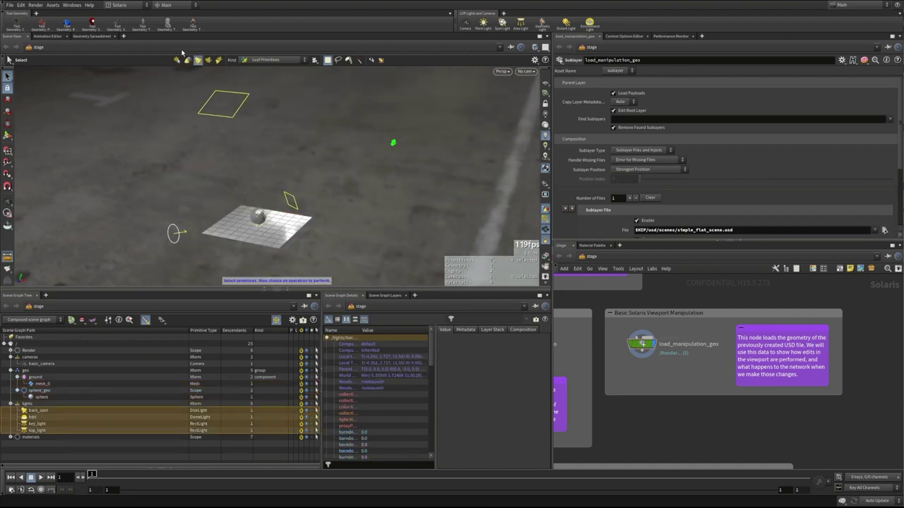
pyautogui.click(209, 60)
pyautogui.moveTo(115, 82); pyautogui.dragTo(417, 149)
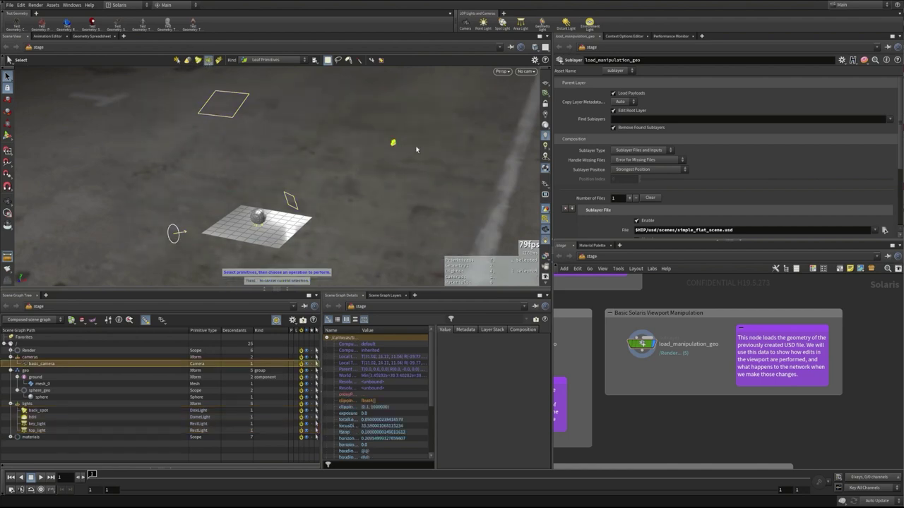
# Box-select the lights and camera together without geometry, then allow all primitive types again and clear the selection
pyautogui.click(218, 59)
pyautogui.moveTo(123, 69); pyautogui.dragTo(502, 278)
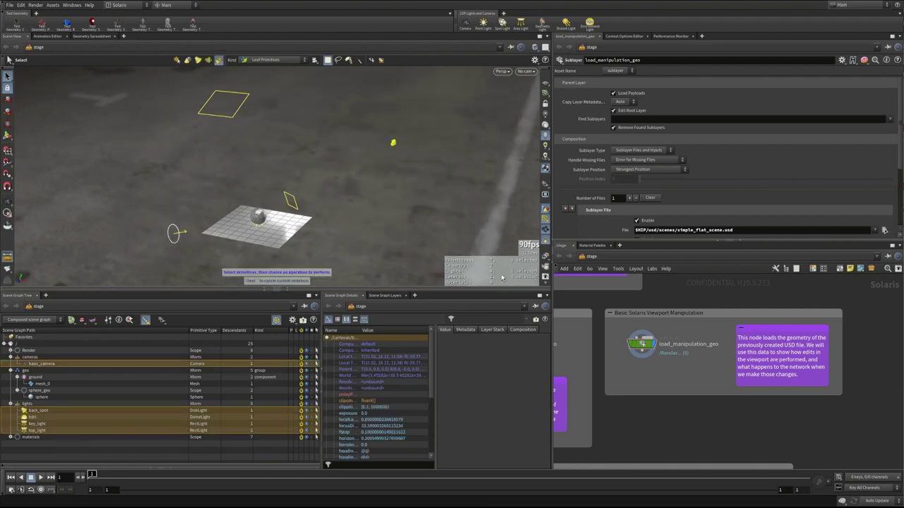
pyautogui.click(177, 60)
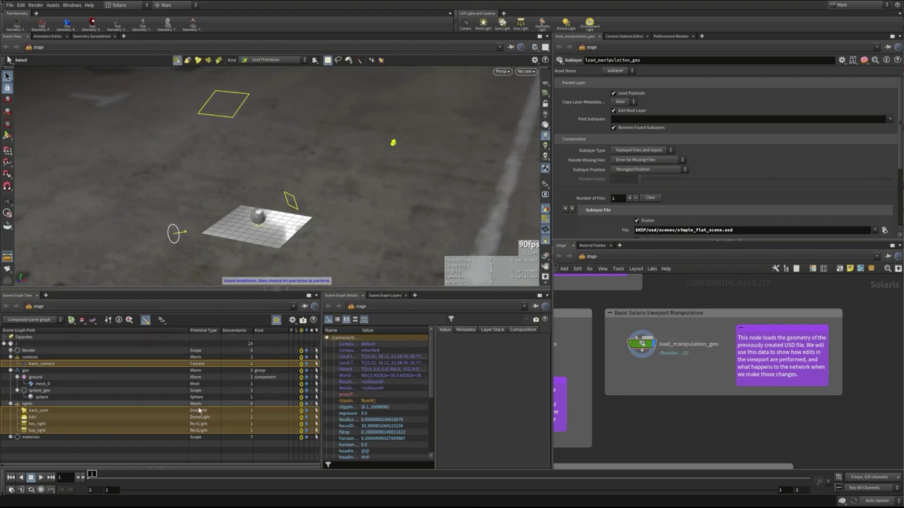
pyautogui.click(180, 149)
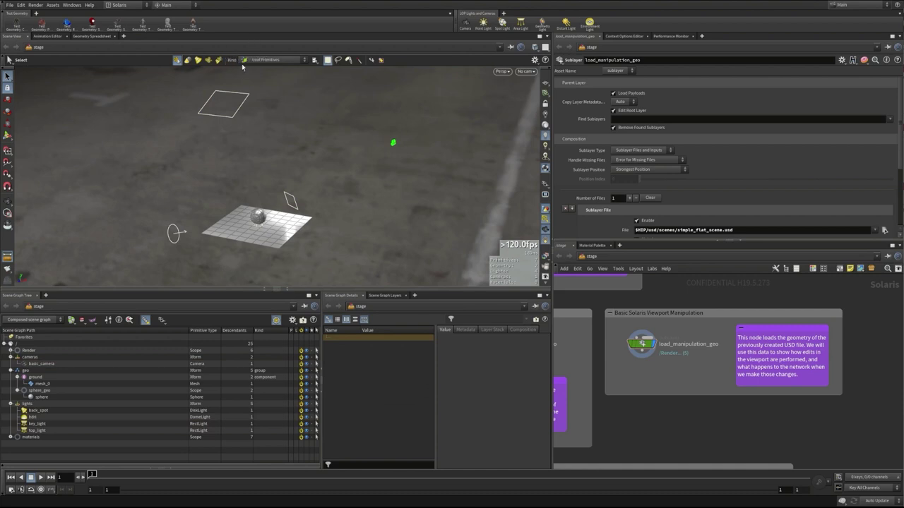
# Keep the selection kind at Leaf Primitives and pick top_light and then the sphere in the viewport
pyautogui.click(255, 60)
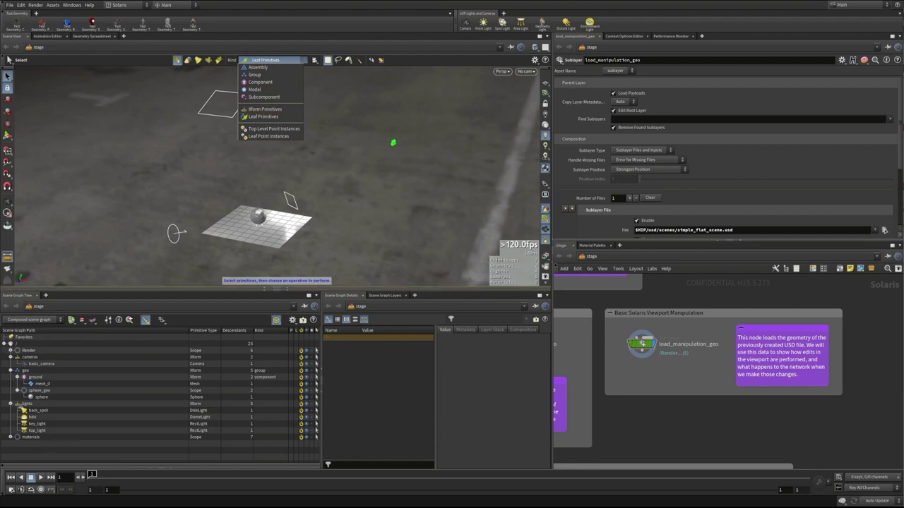
pyautogui.click(260, 116)
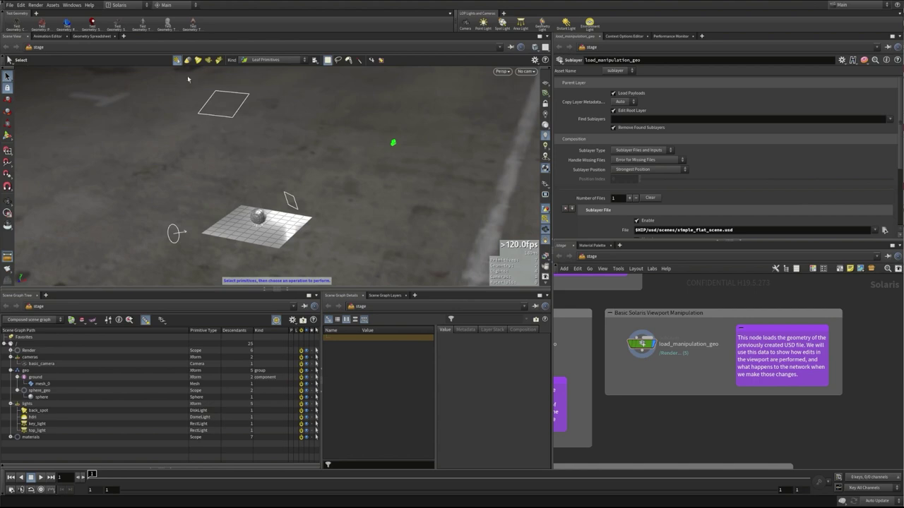
pyautogui.click(223, 103)
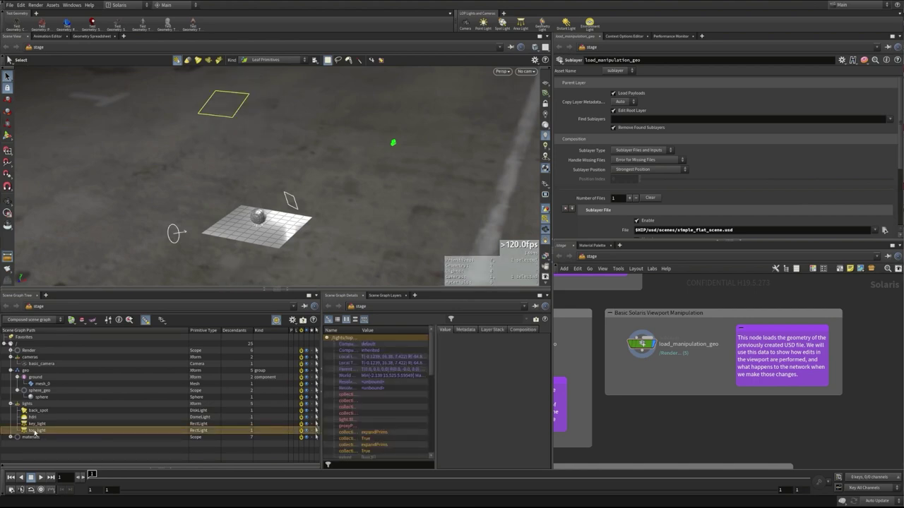
pyautogui.click(258, 217)
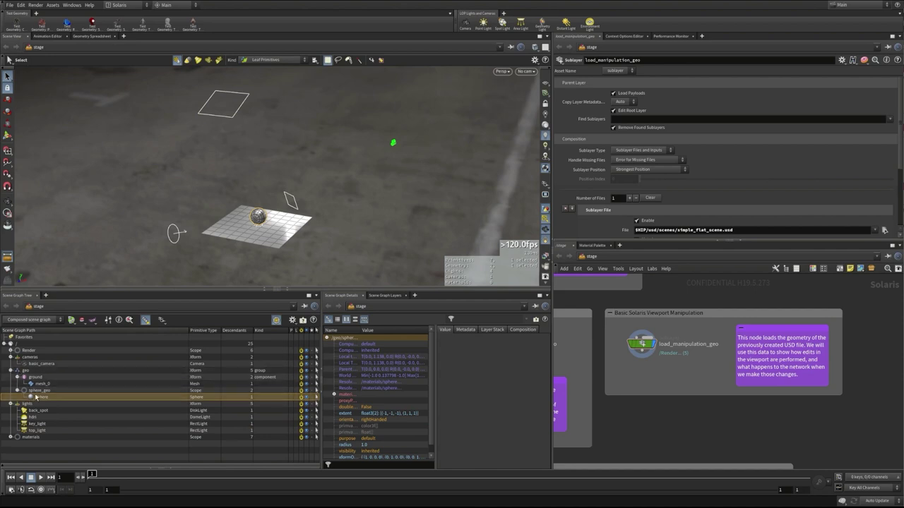
# Set the selection kind to Xform Primitives, pick the ground and then the sphere in the viewport, and clear the selection
pyautogui.click(247, 60)
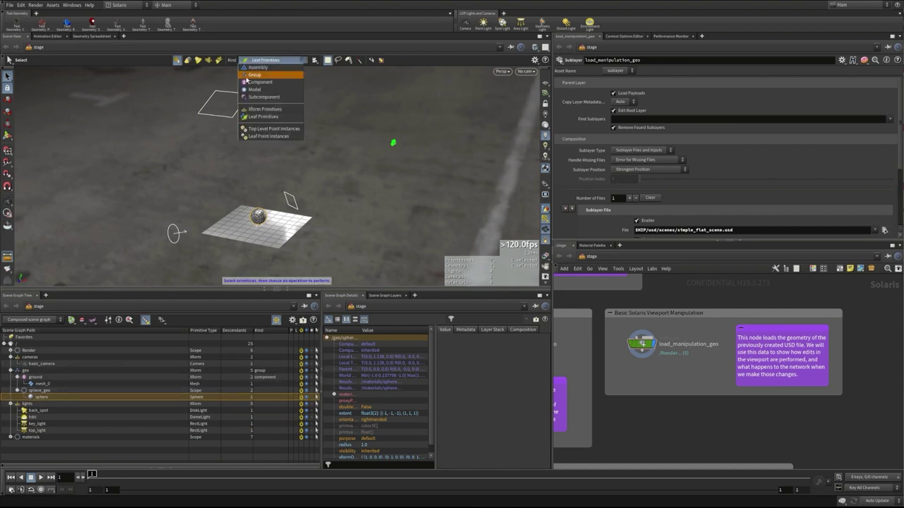
pyautogui.click(263, 110)
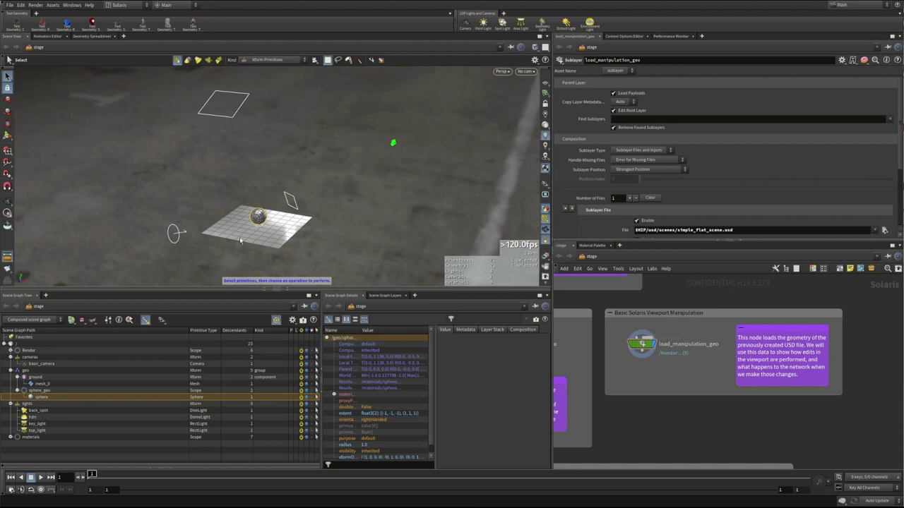
pyautogui.click(283, 242)
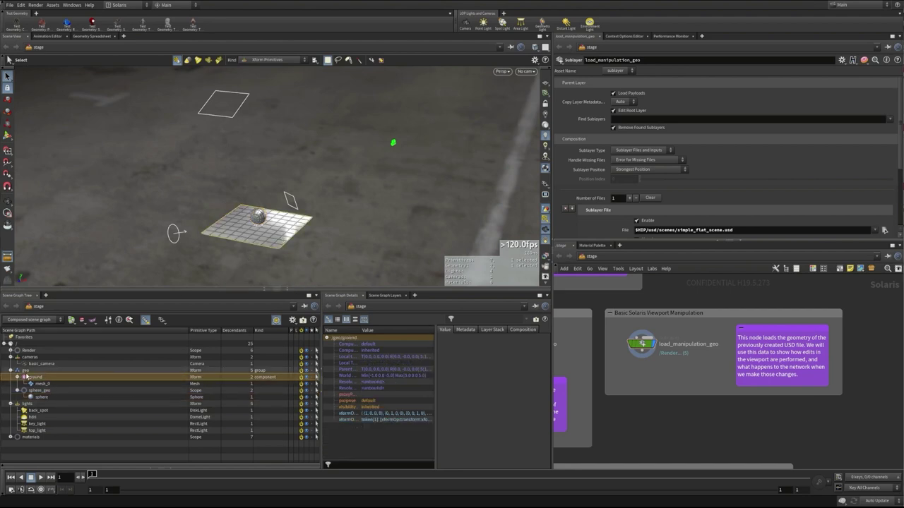
pyautogui.click(260, 216)
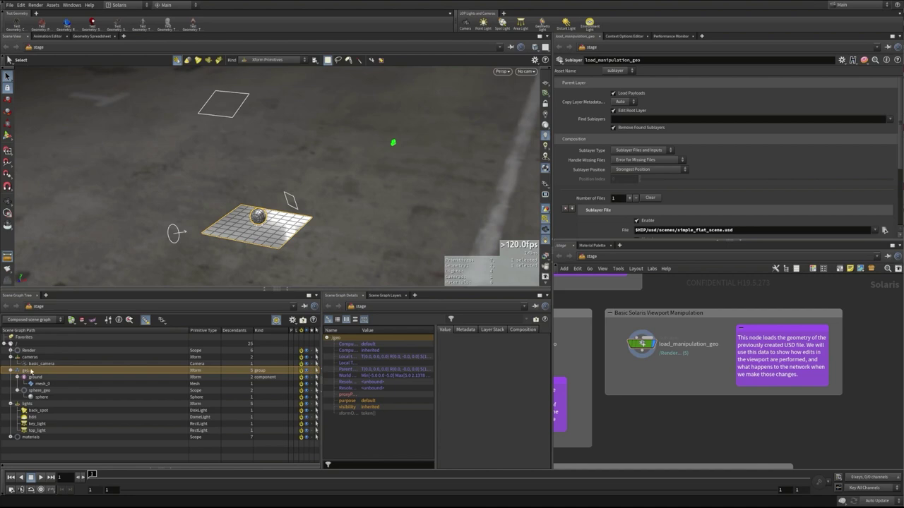
pyautogui.click(362, 228)
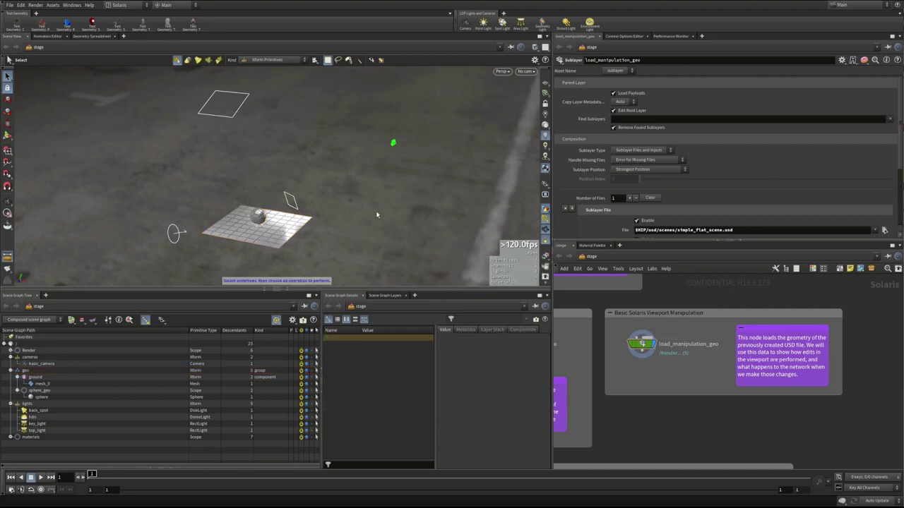
# Set the selection kind to Leaf Primitives, select the sphere, add the ground mesh and the hdri light to it, and clear the selection
pyautogui.click(255, 59)
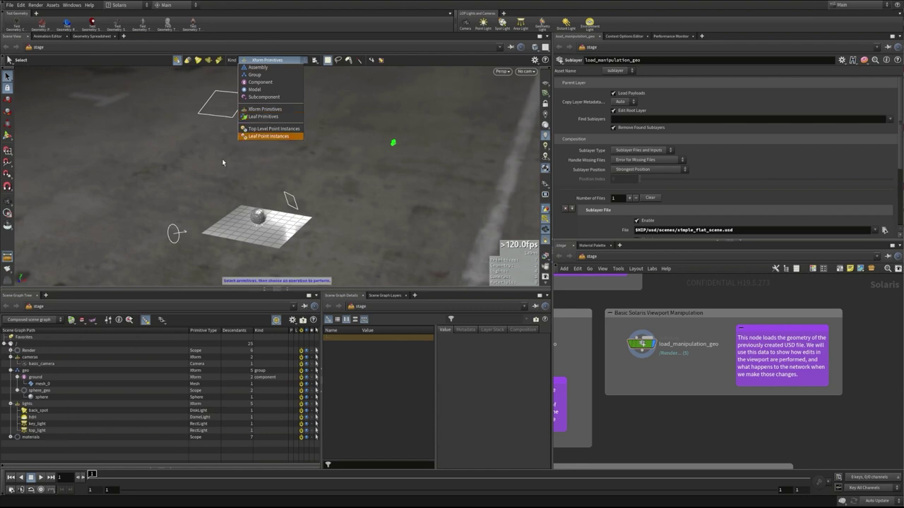
pyautogui.press('Up')
pyautogui.press('Up')
pyautogui.press('Return')
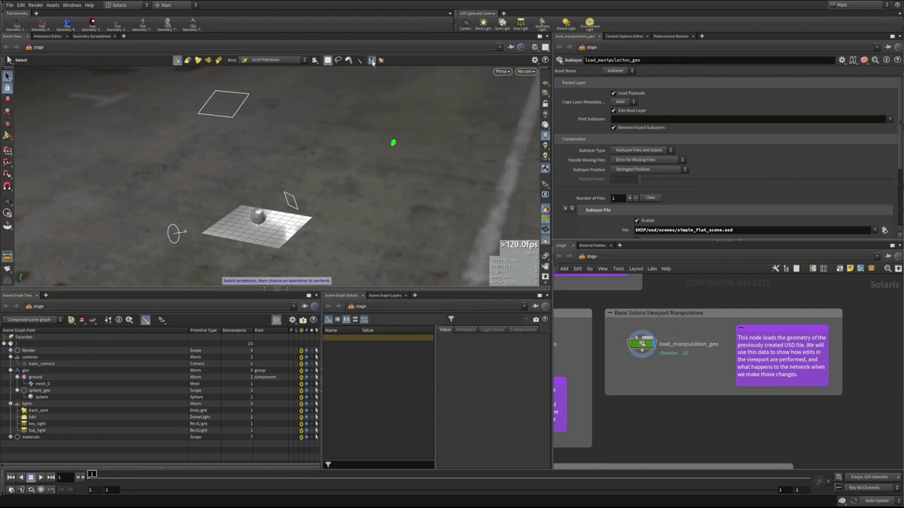
pyautogui.click(258, 218)
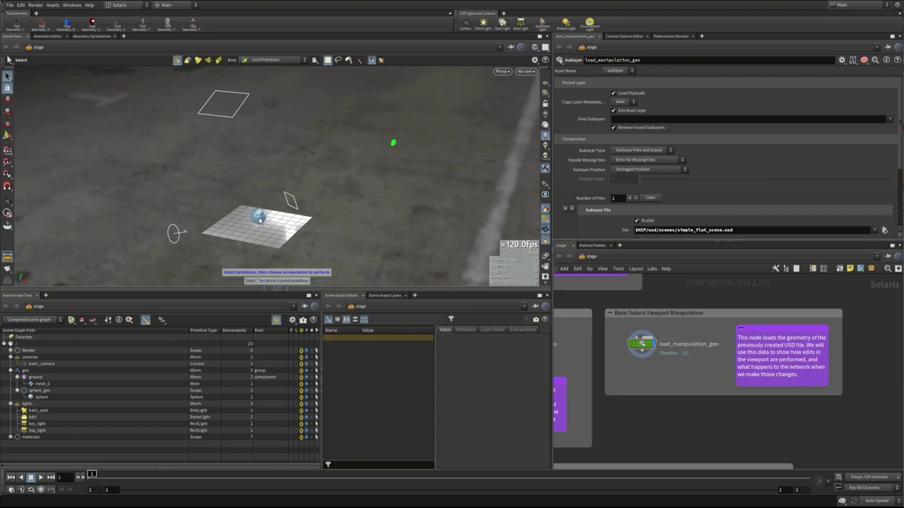
pyautogui.click(259, 218)
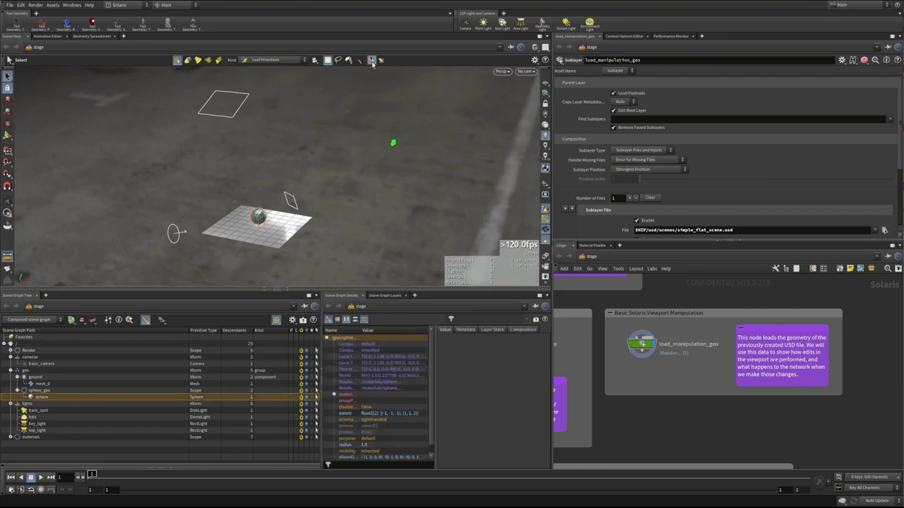
pyautogui.keyDown('shift'); pyautogui.click(259, 218); pyautogui.keyUp('shift')
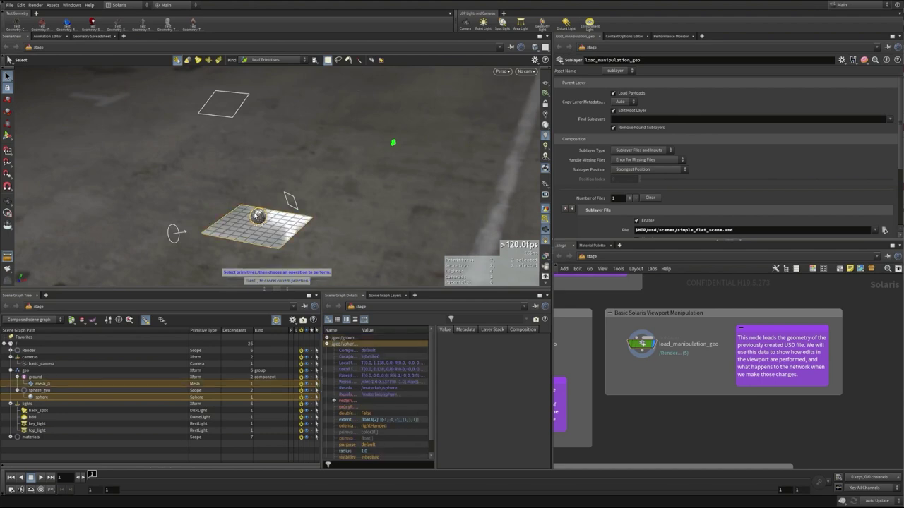
pyautogui.keyDown('shift'); pyautogui.click(263, 225); pyautogui.keyUp('shift')
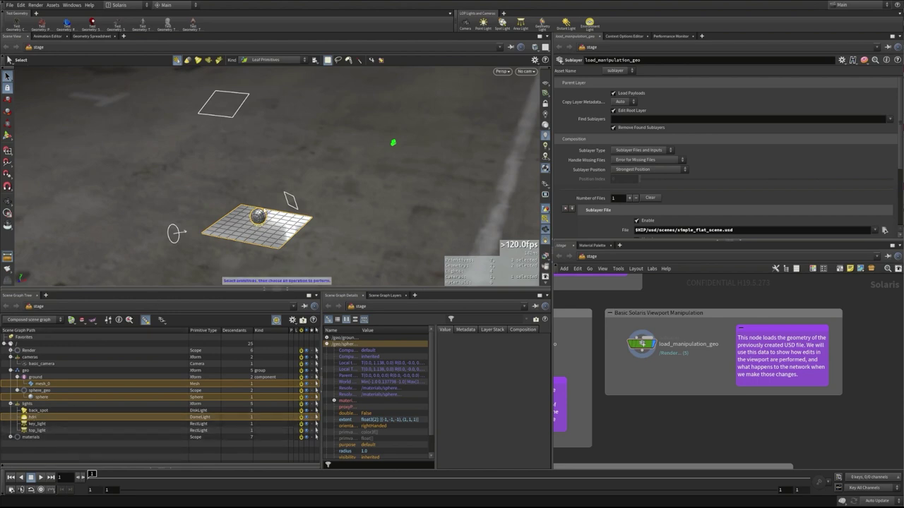
pyautogui.click(286, 173)
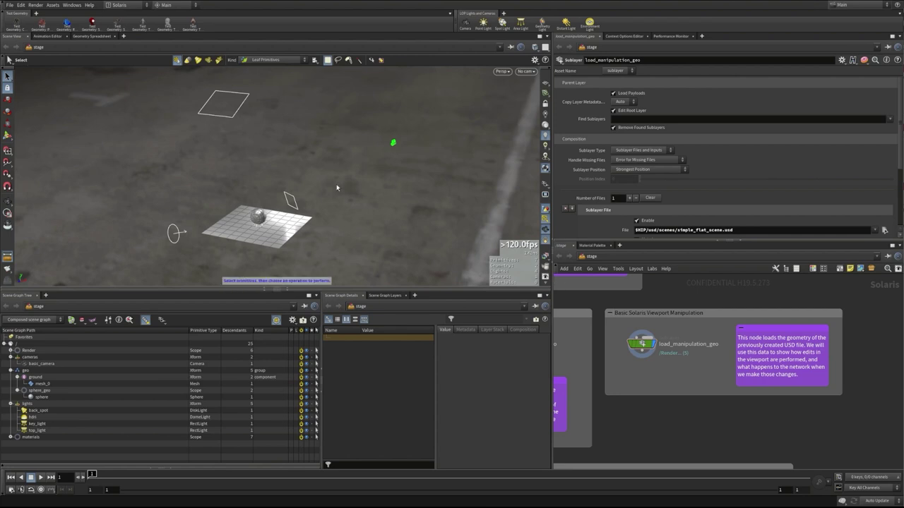
# Set the selection kind to Xform Primitives and pick the rectangular top light in the viewport to select its parent lights primitive
pyautogui.click(256, 61)
pyautogui.click(253, 111)
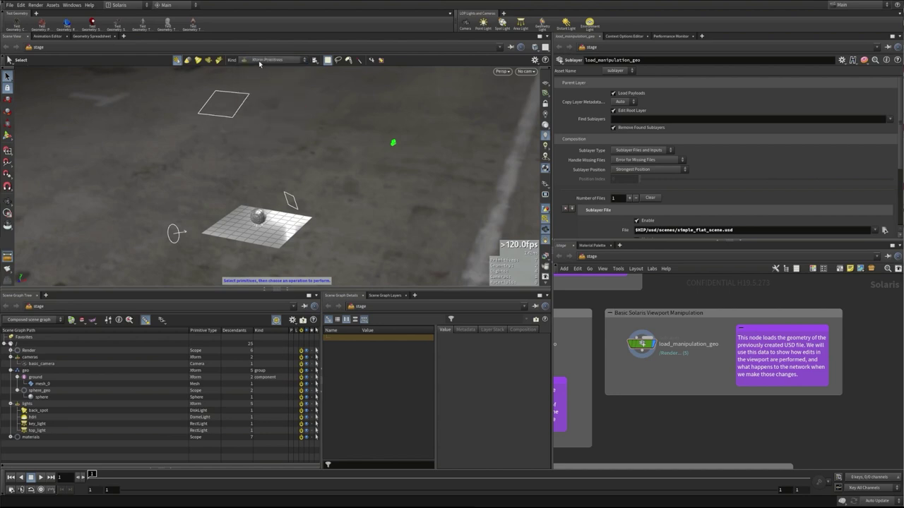
pyautogui.click(223, 117)
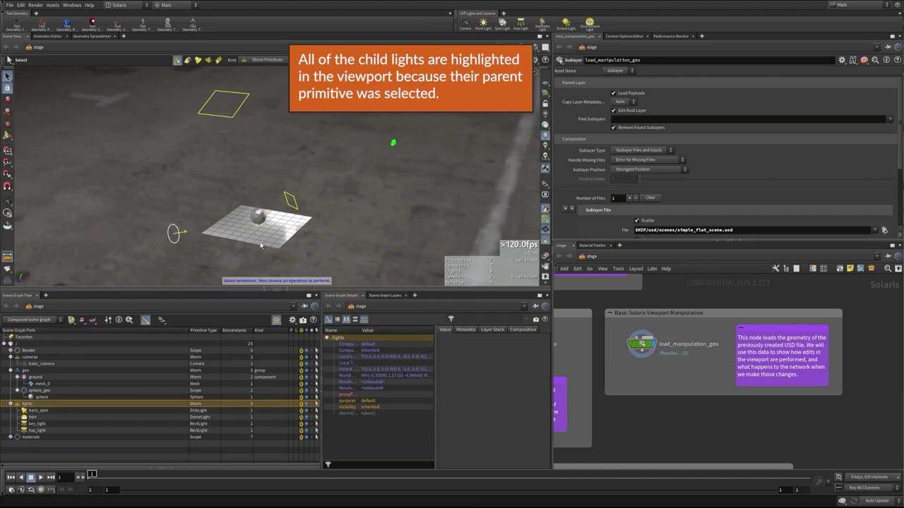
# Move the whole lights group in the viewport to about X 5.3, Y -7.1, Z 2.1
pyautogui.press('t')
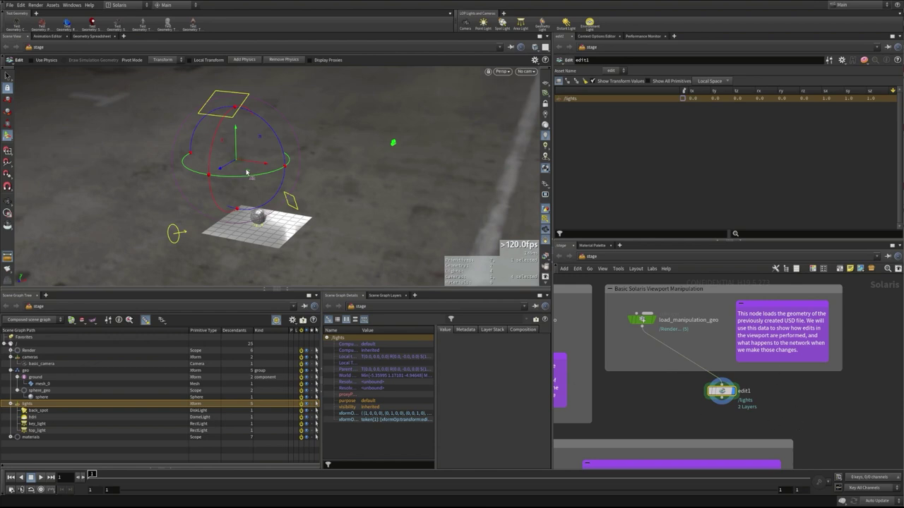
pyautogui.moveTo(247, 176)
pyautogui.mouseDown()
pyautogui.moveTo(255, 204)
pyautogui.moveTo(176, 175)
pyautogui.moveTo(346, 182)
pyautogui.moveTo(212, 168)
pyautogui.moveTo(288, 213)
pyautogui.moveTo(224, 207)
pyautogui.moveTo(295, 170)
pyautogui.moveTo(238, 187)
pyautogui.mouseUp()
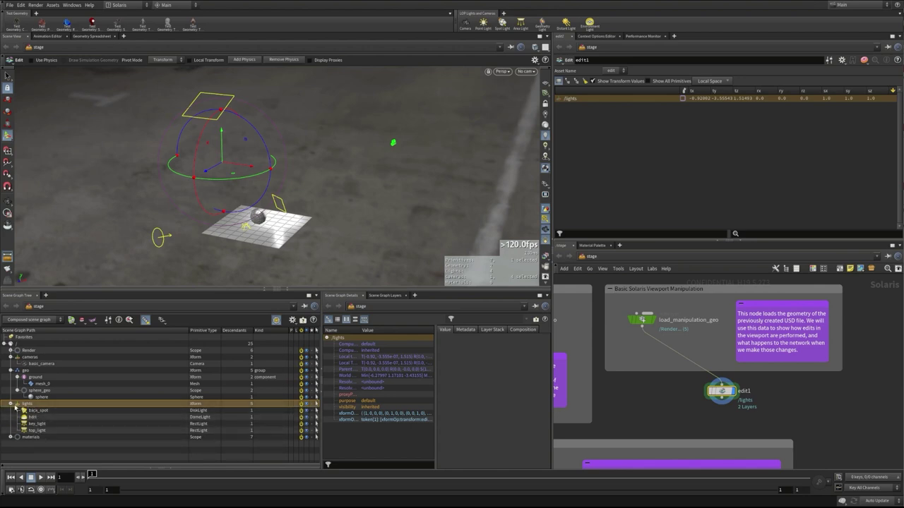
pyautogui.moveTo(233, 174); pyautogui.dragTo(284, 183)
# Place edit1 under load_manipulation_geo, toggle its bypass to compare the light positions, and delete the node
pyautogui.moveTo(712, 396)
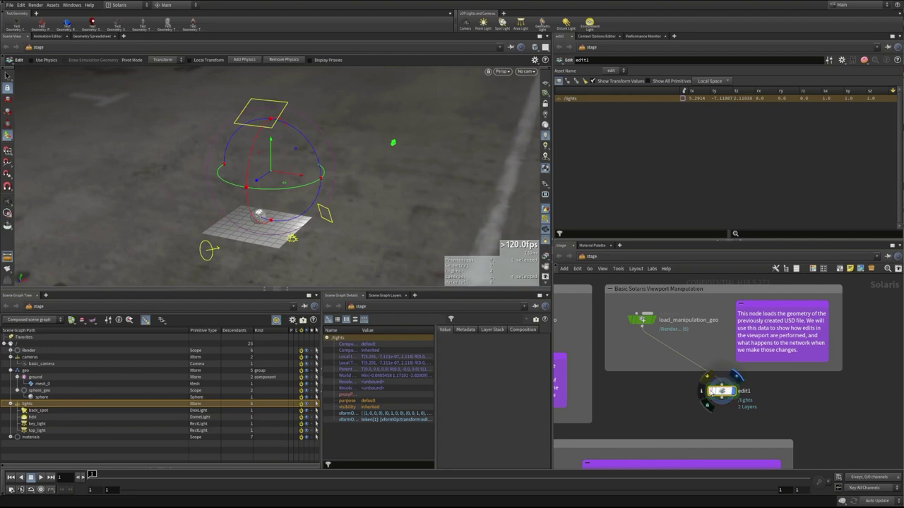
pyautogui.press('b')
pyautogui.press('b')
pyautogui.press('b')
pyautogui.moveTo(708, 391); pyautogui.dragTo(629, 384)
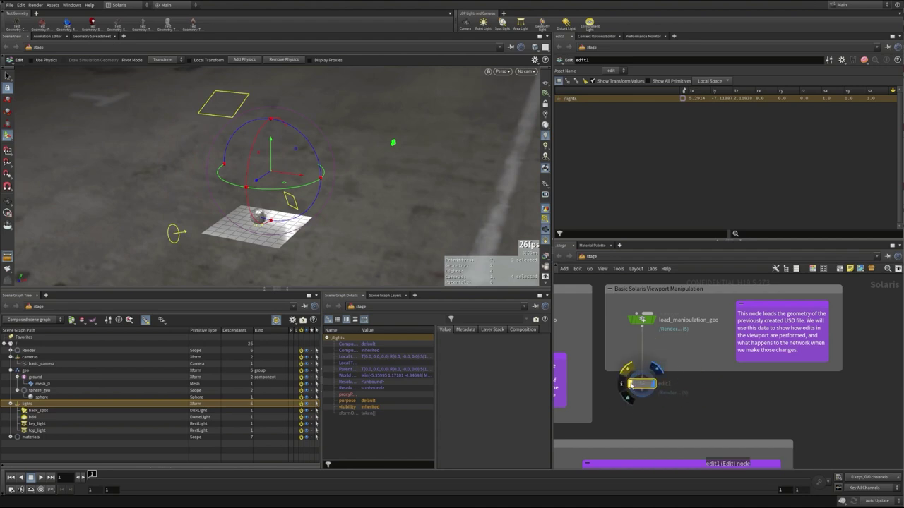
pyautogui.press('b')
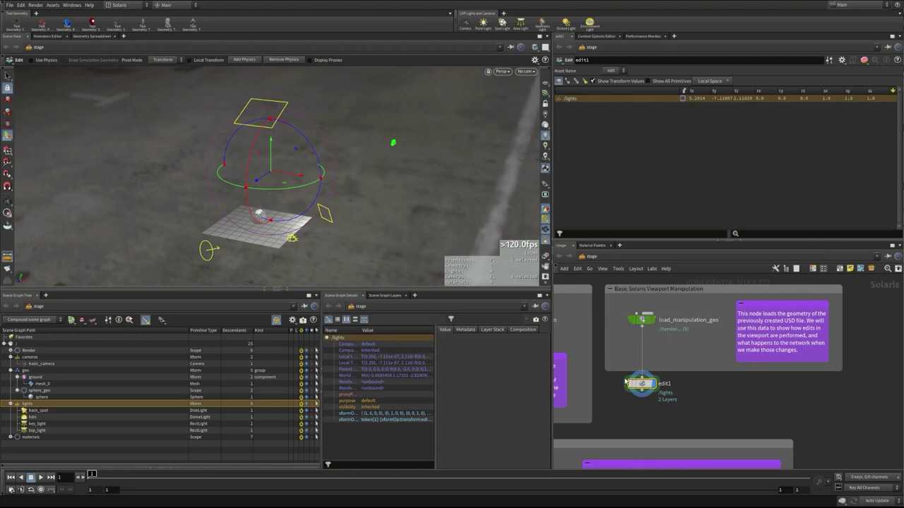
pyautogui.press('b')
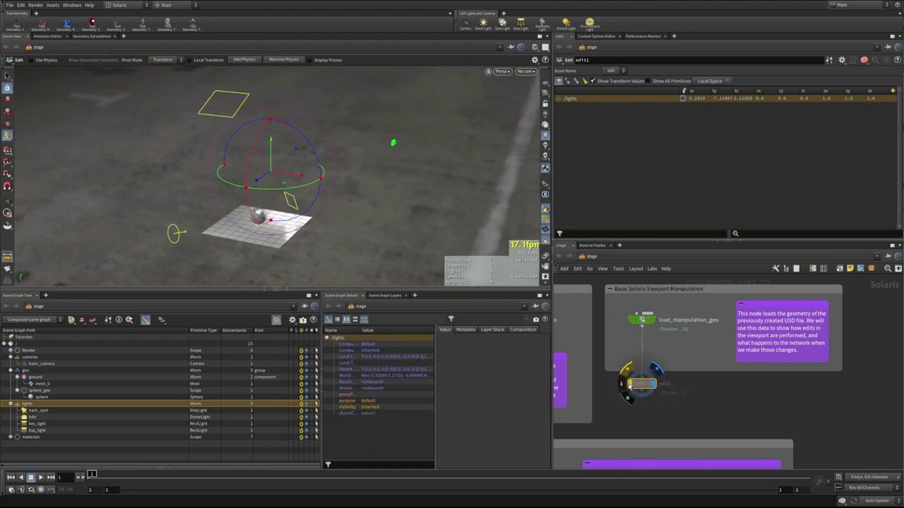
pyautogui.click(626, 369)
pyautogui.press('Delete')
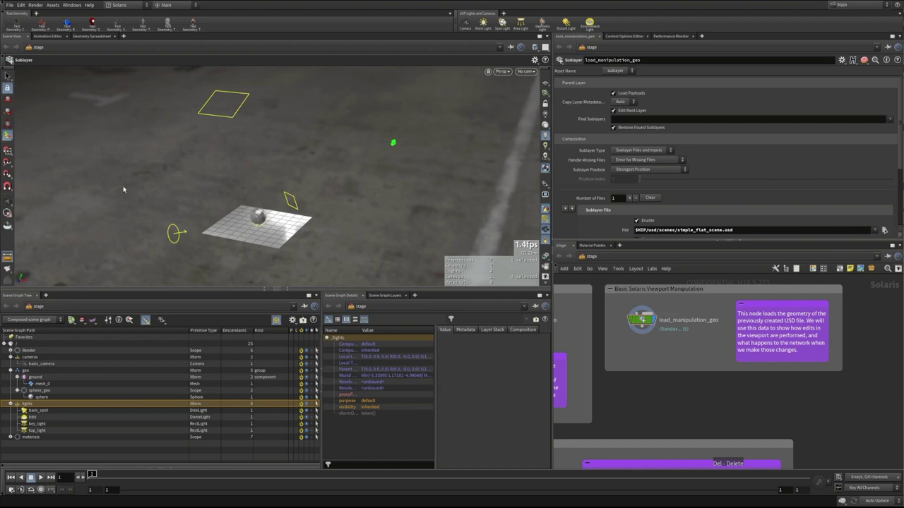
# With the Xform Primitives kind still set, pick the sphere in the viewport and add the ground to the selection
pyautogui.press('s')
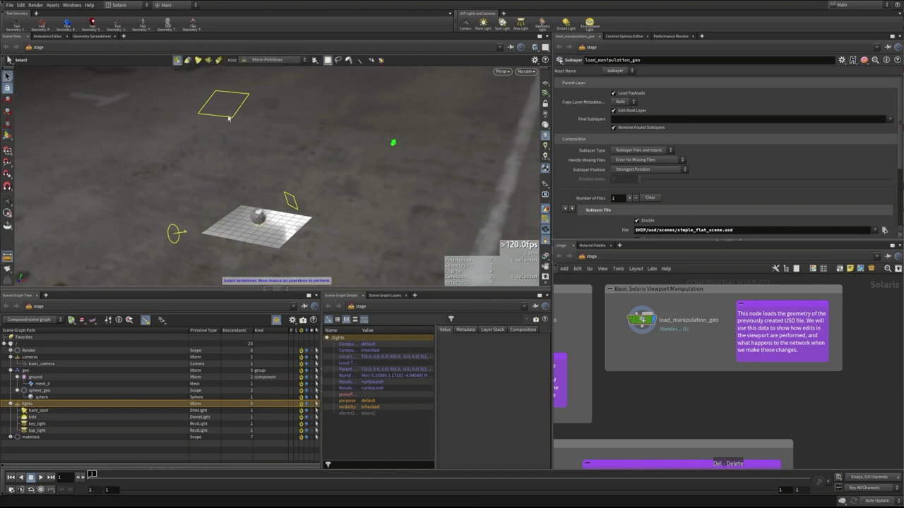
pyautogui.click(261, 219)
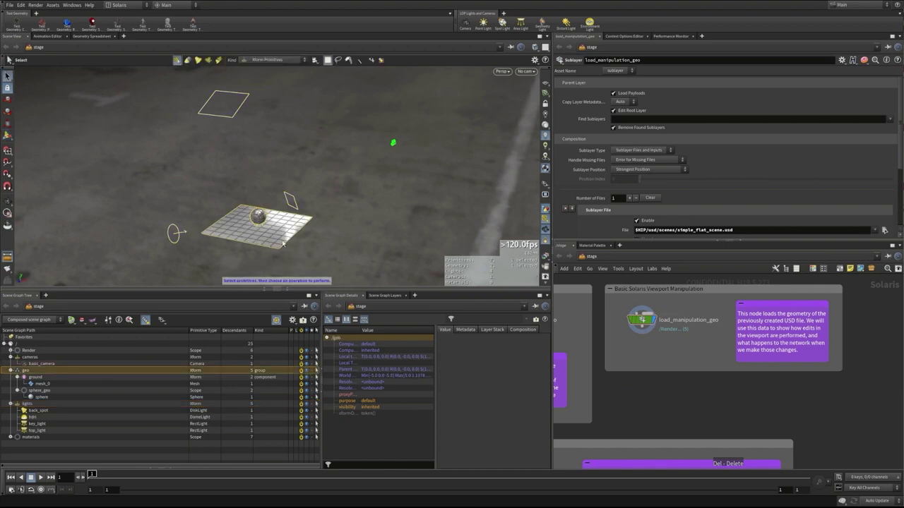
pyautogui.keyDown('shift'); pyautogui.click(276, 242); pyautogui.keyUp('shift')
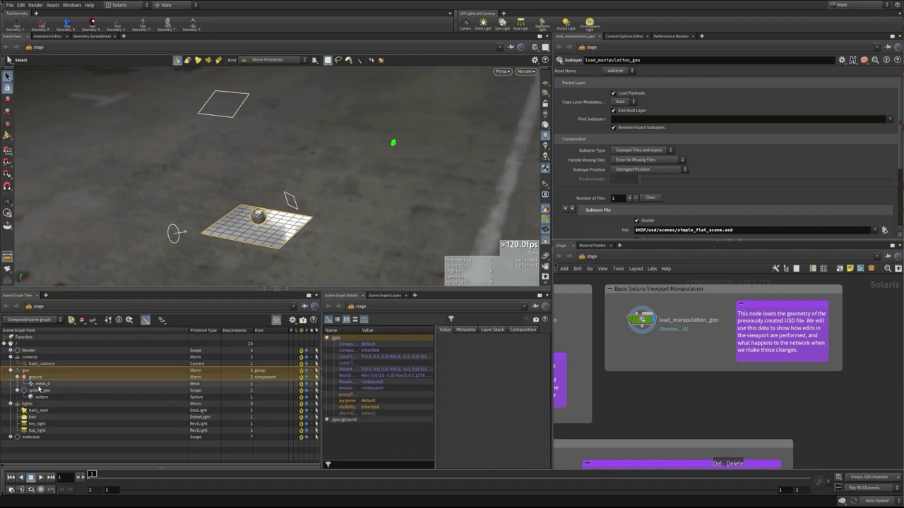
# Set the selection kind to Leaf Primitives and box-select the sphere and the ground mesh together
pyautogui.click(272, 60)
pyautogui.click(255, 118)
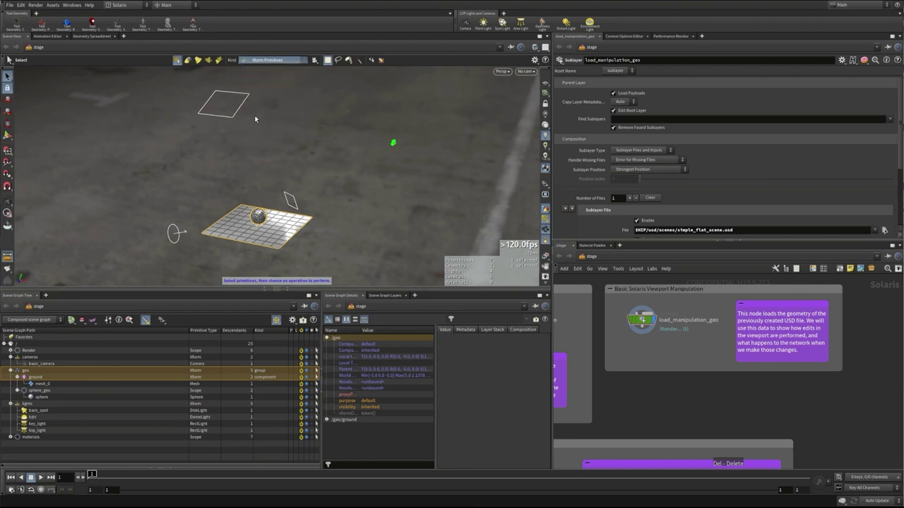
pyautogui.moveTo(206, 193); pyautogui.dragTo(279, 242)
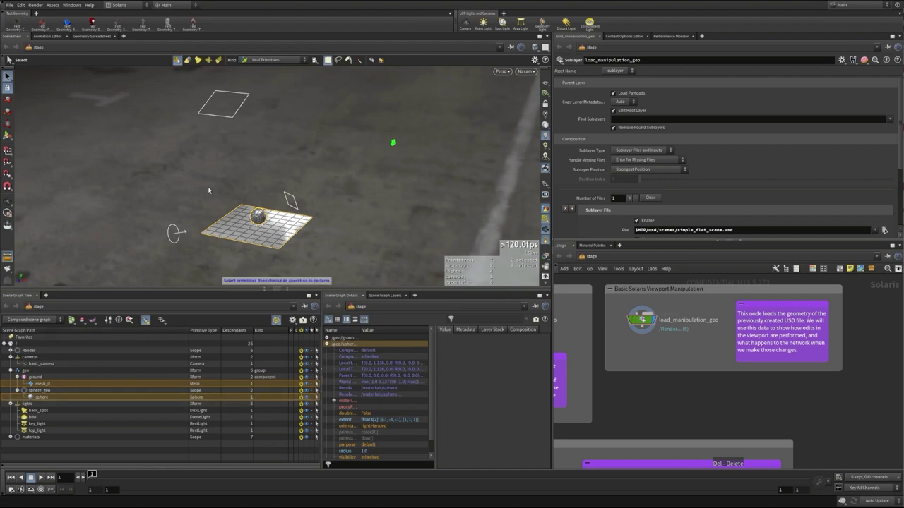
# Move the sphere and ground mesh up together, rotate them about 55.6 degrees around X, and scale them uniformly to about 2.55
pyautogui.press('t')
pyautogui.moveTo(261, 198); pyautogui.dragTo(233, 197)
pyautogui.press('r')
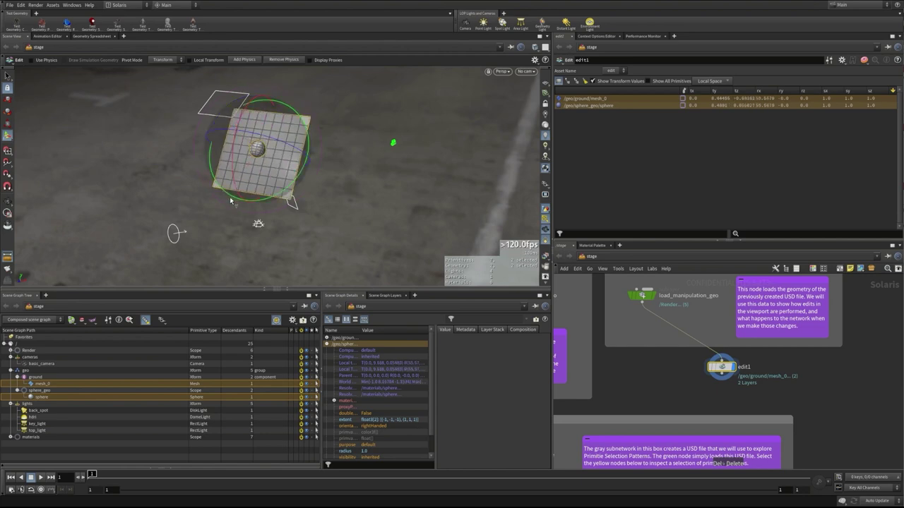
pyautogui.press('e')
pyautogui.moveTo(262, 151); pyautogui.dragTo(340, 120)
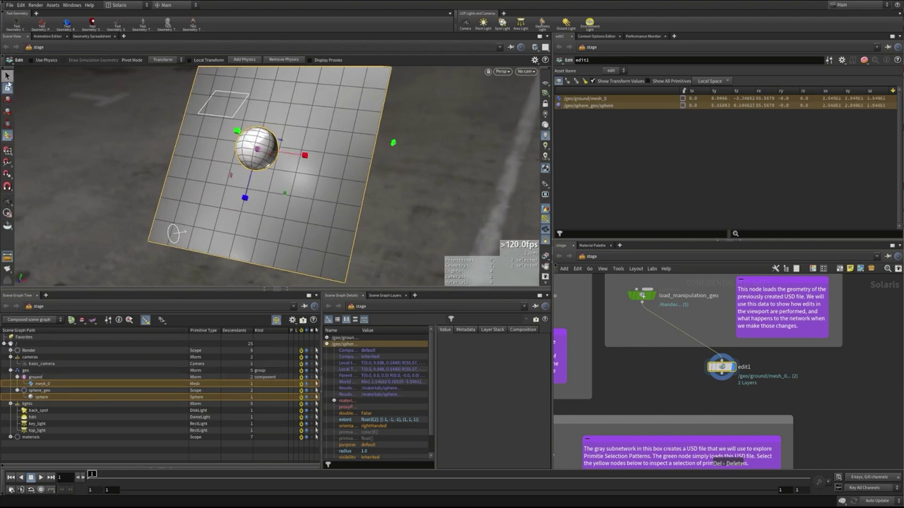
# Select only the sphere in the viewport and move it off the ground plane, to about -23 in X
pyautogui.click(7, 85)
pyautogui.click(247, 161)
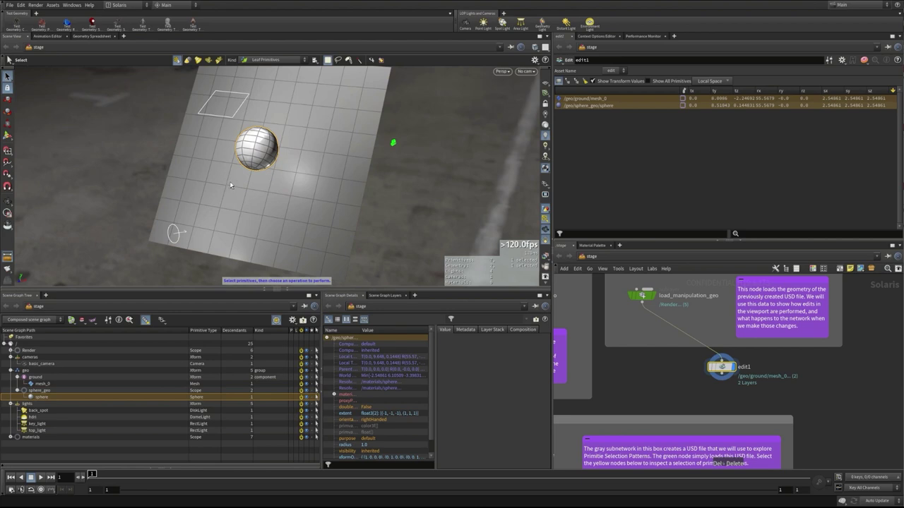
pyautogui.press('Return')
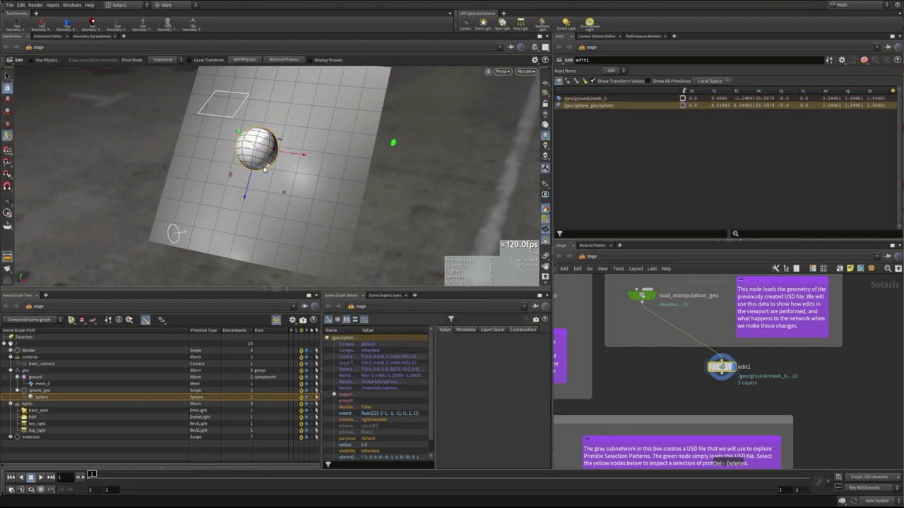
pyautogui.moveTo(292, 200); pyautogui.dragTo(173, 218)
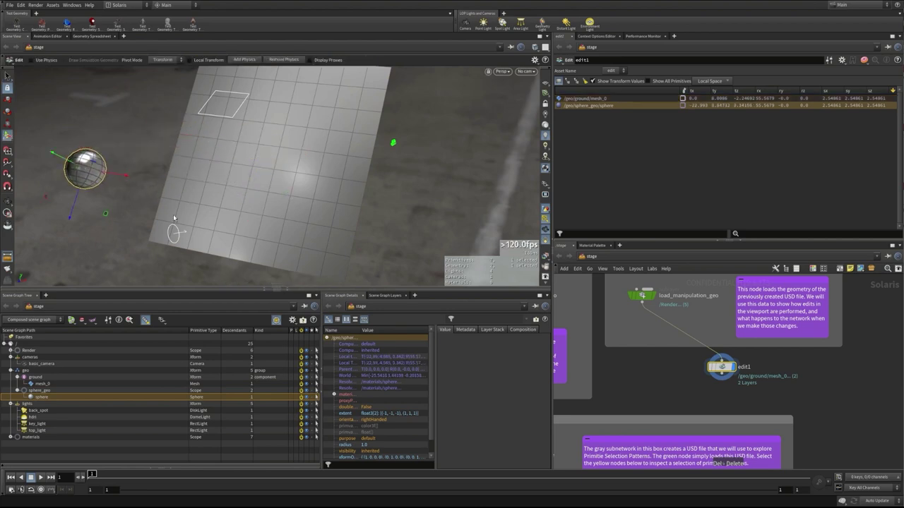
# Select only the ground mesh, rotate it freely and move it to about X 12.4, Y 0.7, Z -12.9
pyautogui.press('s')
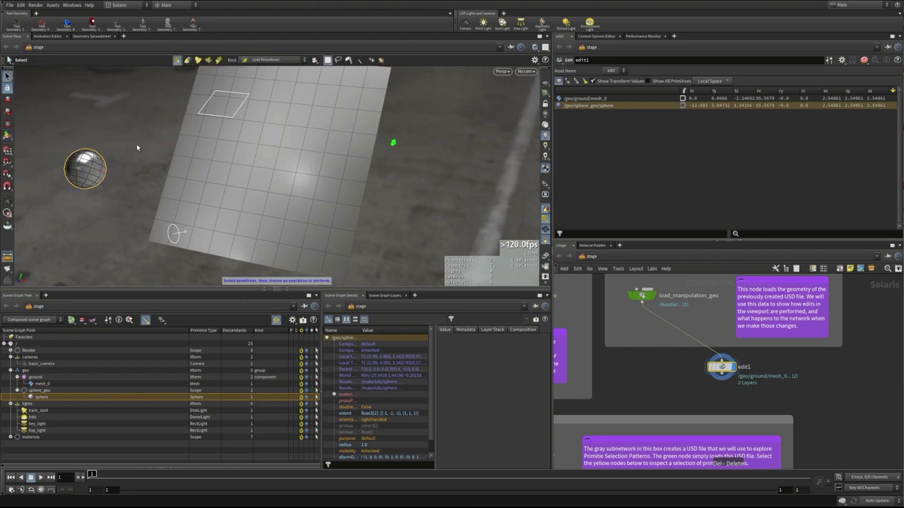
pyautogui.click(261, 188)
pyautogui.press('r')
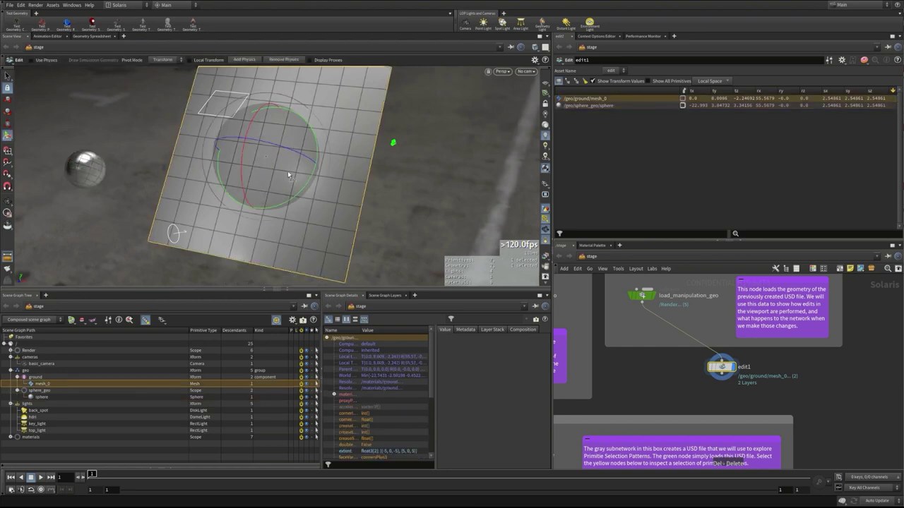
pyautogui.moveTo(282, 150); pyautogui.dragTo(382, 196)
pyautogui.press('t')
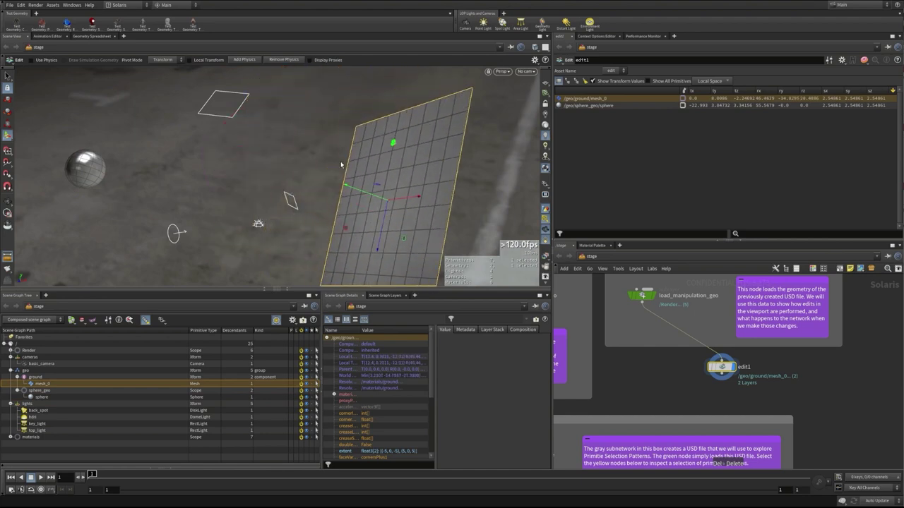
# Align edit1 under load_manipulation_geo, toggle its bypass to compare the sphere and ground edits, and delete the node
pyautogui.moveTo(713, 366); pyautogui.dragTo(633, 361)
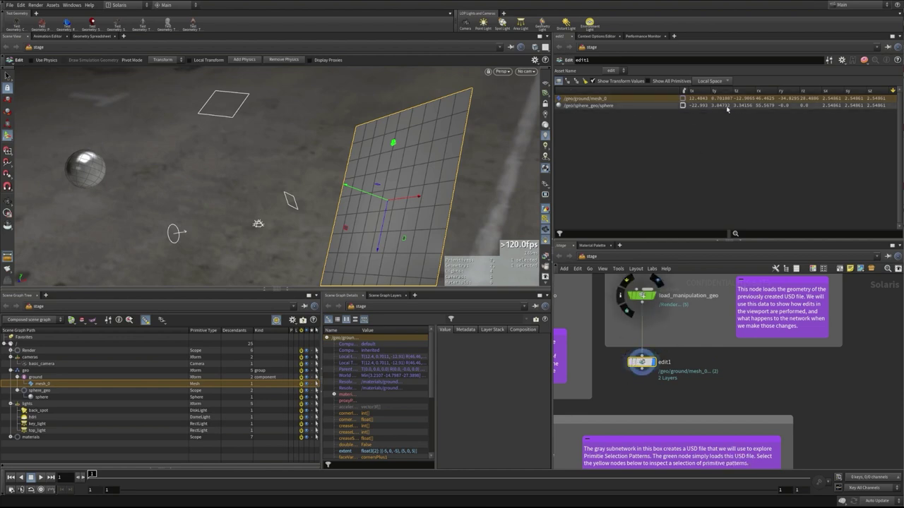
pyautogui.click(629, 363)
pyautogui.click(630, 363)
pyautogui.click(629, 363)
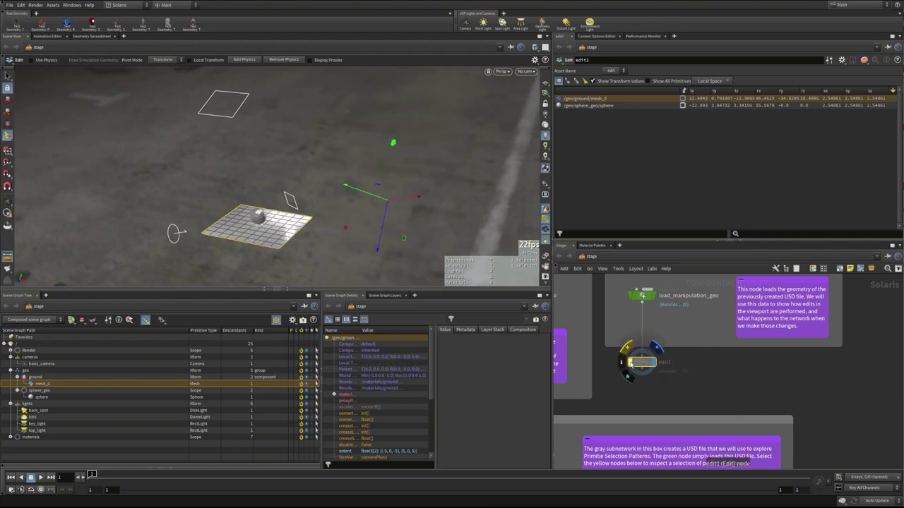
pyautogui.click(629, 362)
pyautogui.click(630, 363)
pyautogui.click(630, 363)
pyautogui.click(630, 363)
pyautogui.press('Delete')
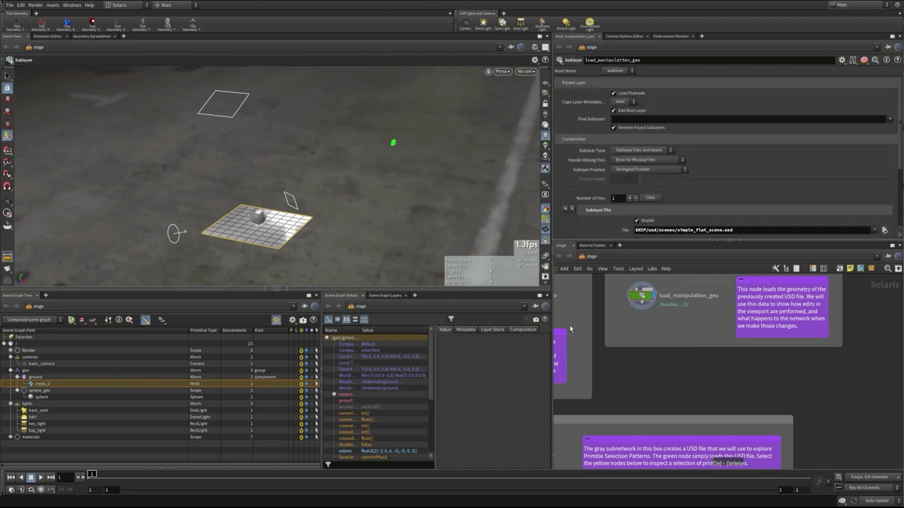
# Select top_light in the viewport, move and rotate it down near the ground through a Light Mixer node, and delete the node
pyautogui.press('s')
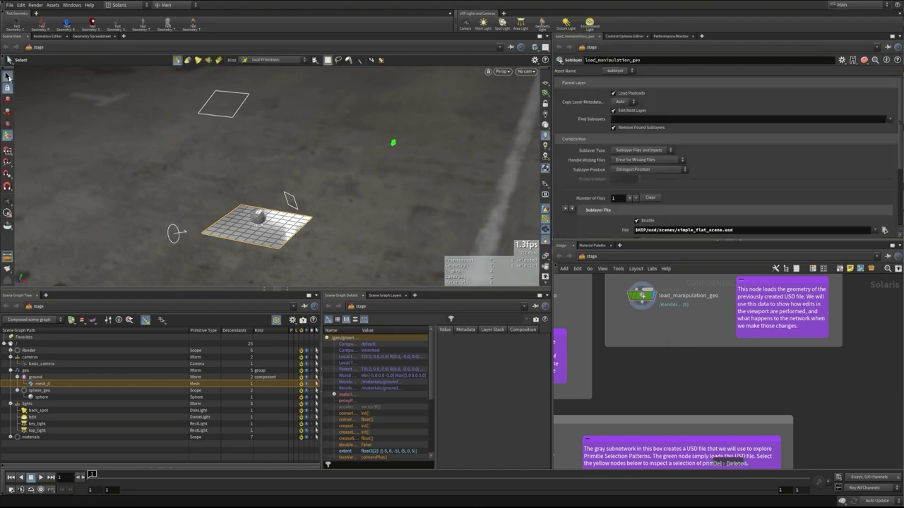
pyautogui.click(240, 111)
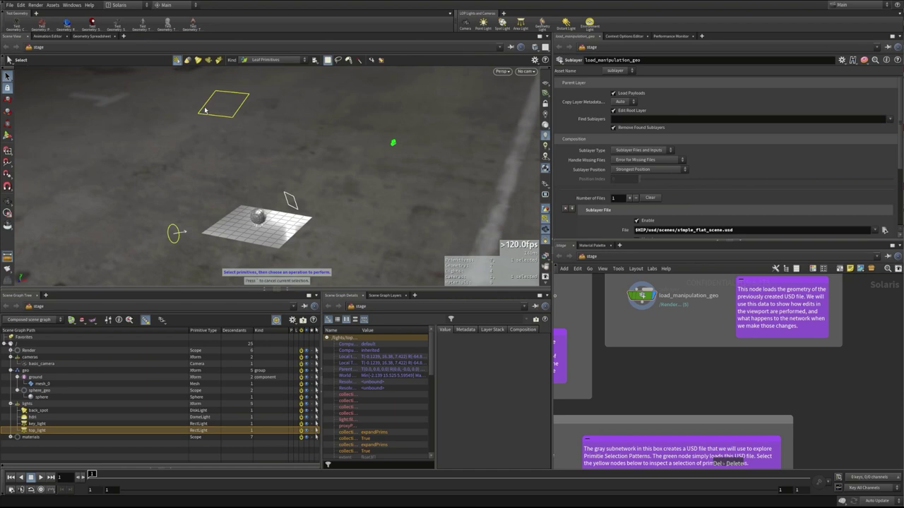
pyautogui.press('Return')
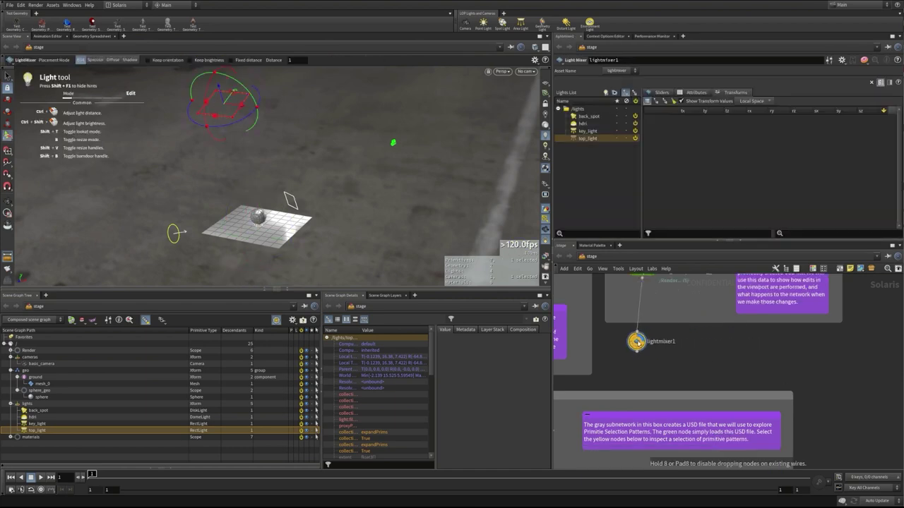
pyautogui.click(638, 341)
pyautogui.moveTo(187, 166); pyautogui.dragTo(226, 163)
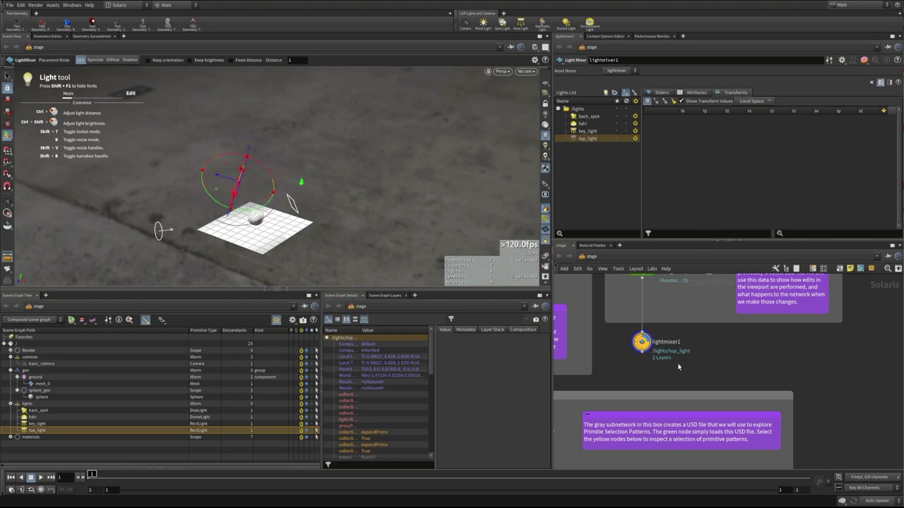
pyautogui.moveTo(639, 342)
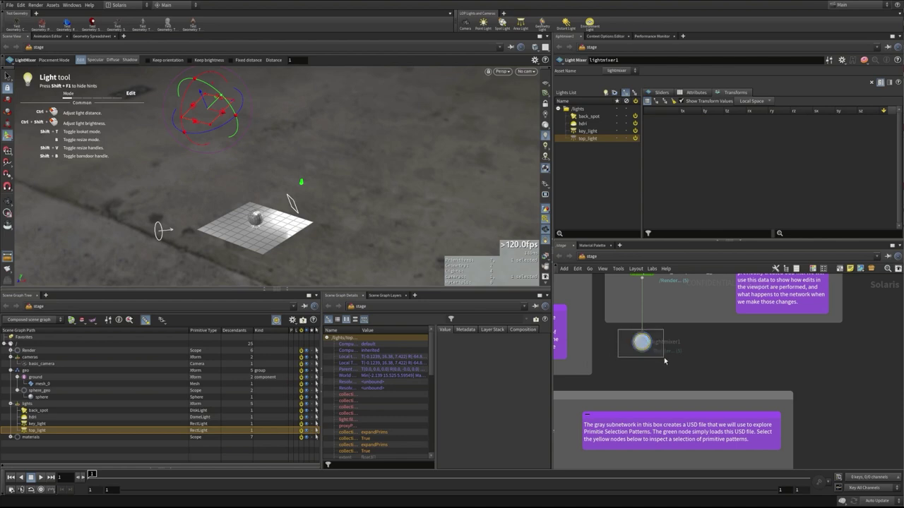
pyautogui.press('Delete')
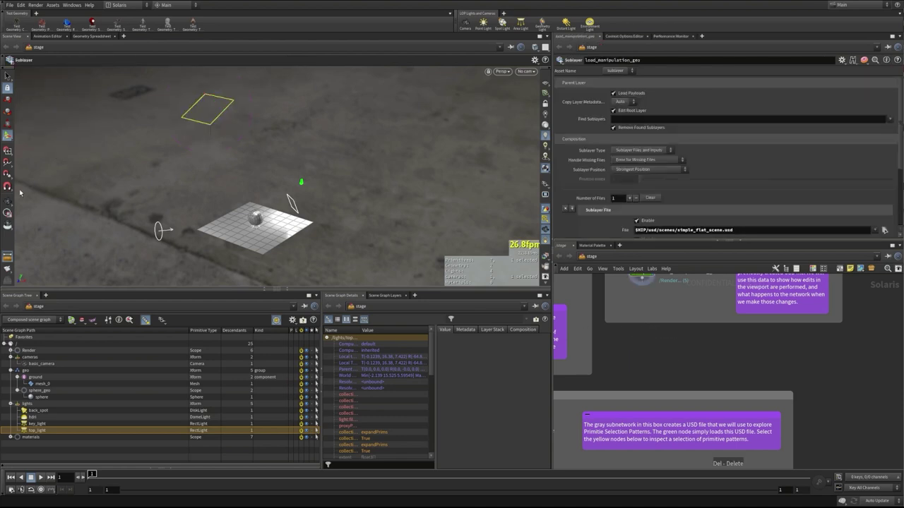
# Select basic_camera in the viewport, rotate it to about -37.2 degrees in X, and place its Camera edit node under load_manipulation_geo
pyautogui.click(8, 76)
pyautogui.click(325, 187)
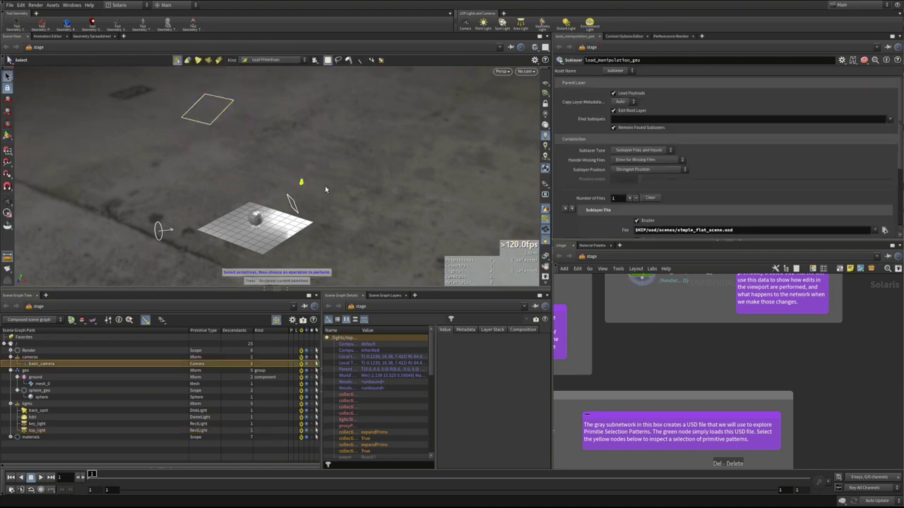
pyautogui.keyDown('alt'); pyautogui.moveTo(325, 188); pyautogui.dragTo(414, 220); pyautogui.keyUp('alt')
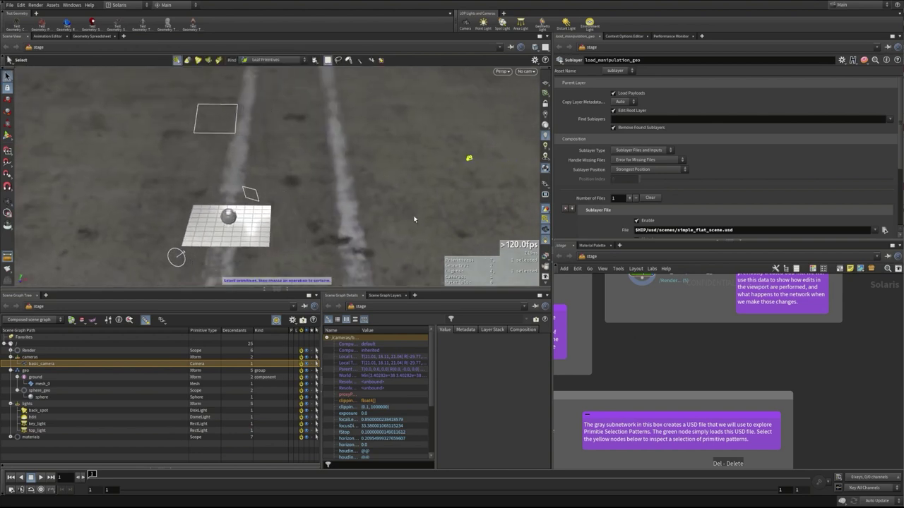
pyautogui.press('Return')
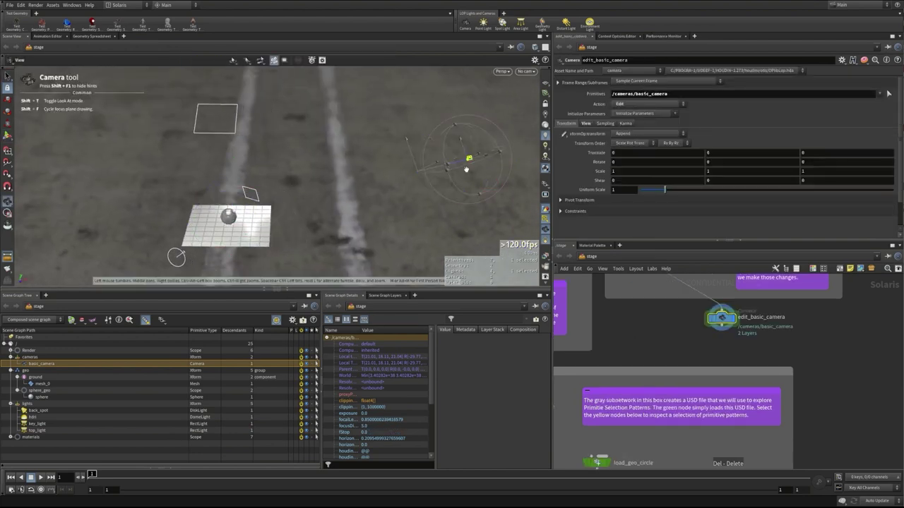
pyautogui.moveTo(466, 169); pyautogui.dragTo(332, 205)
pyautogui.moveTo(720, 317); pyautogui.dragTo(644, 321)
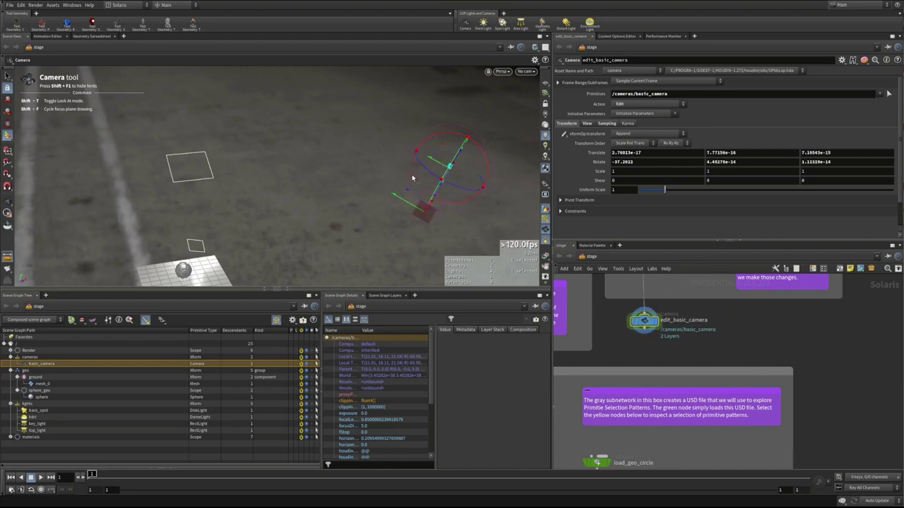
# Rotate basic_camera to about 15.2 degrees in X and move it to about Y -4.7, Z -17.2, closer to the sphere
pyautogui.moveTo(412, 178); pyautogui.dragTo(196, 238)
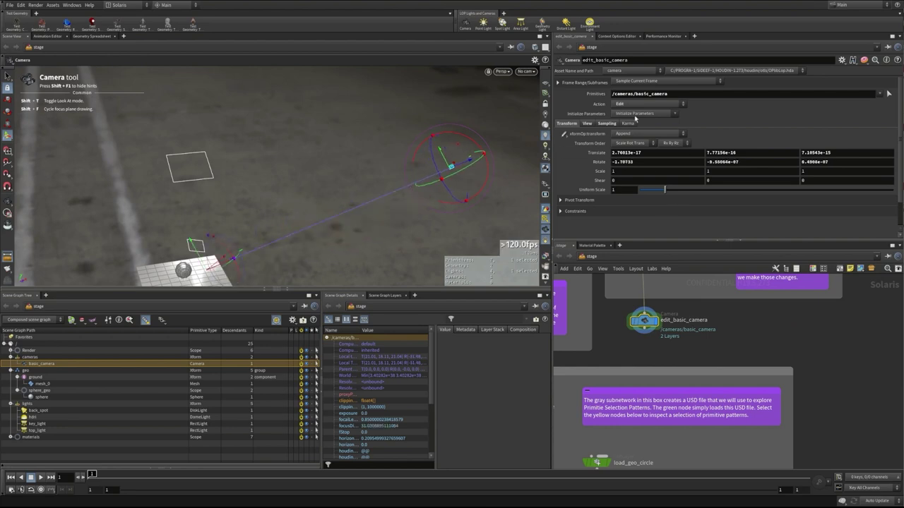
pyautogui.moveTo(450, 166); pyautogui.dragTo(318, 261)
pyautogui.keyDown('alt'); pyautogui.moveTo(395, 205); pyautogui.dragTo(257, 198); pyautogui.keyUp('alt')
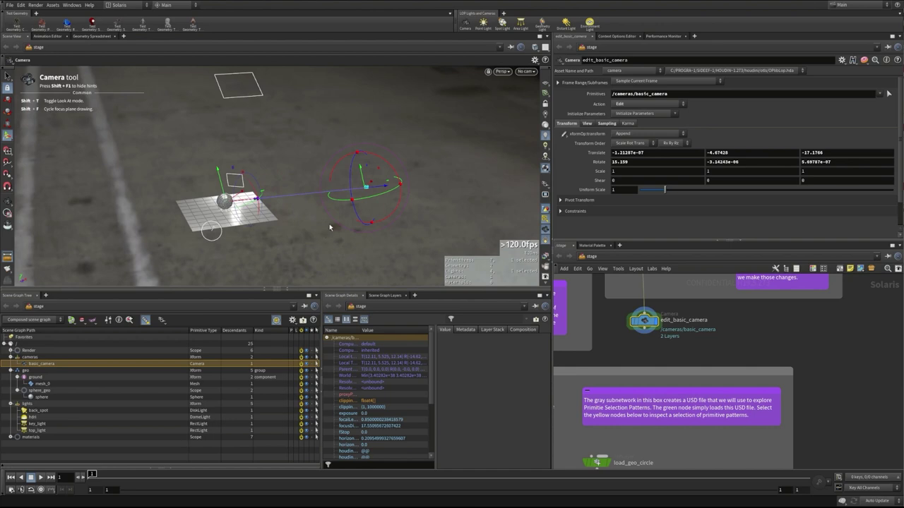
# Toggle the bypass of edit_basic_camera to compare the camera positions, and delete the node
pyautogui.click(632, 324)
pyautogui.click(633, 324)
pyautogui.click(632, 323)
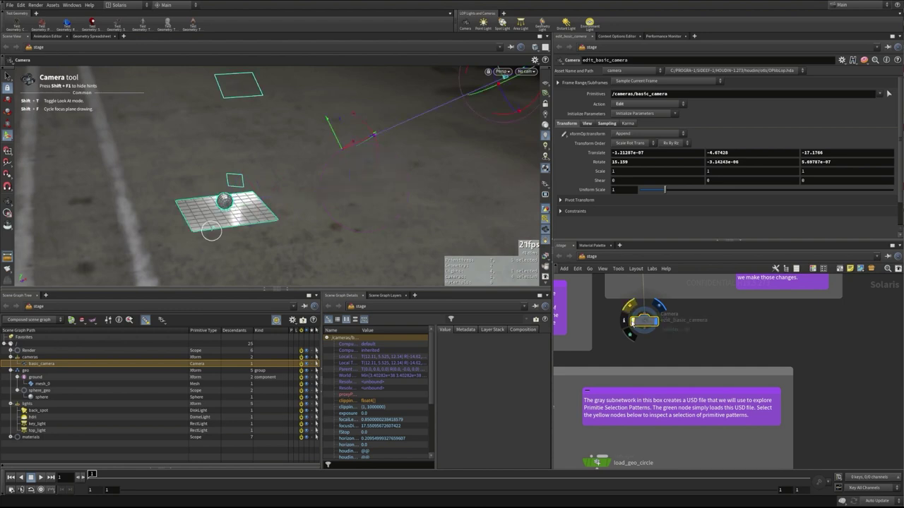
pyautogui.click(632, 323)
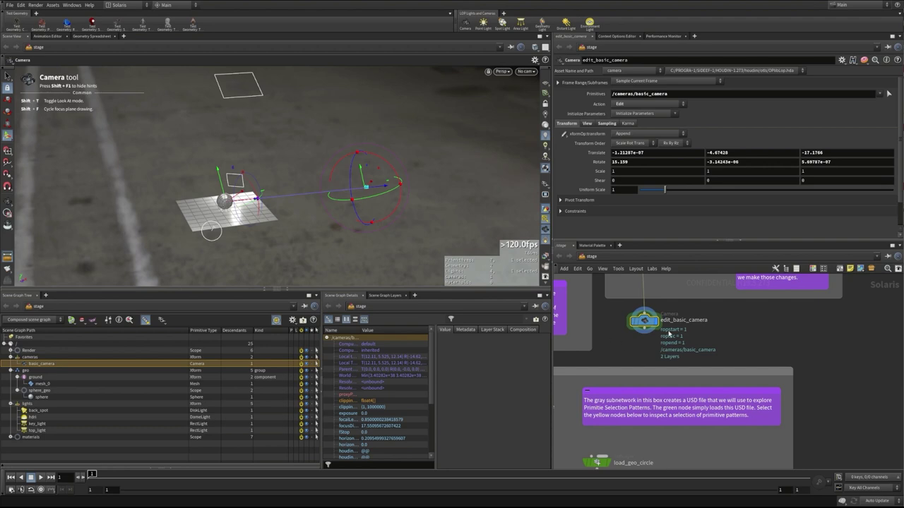
pyautogui.moveTo(645, 325)
pyautogui.press('Delete')
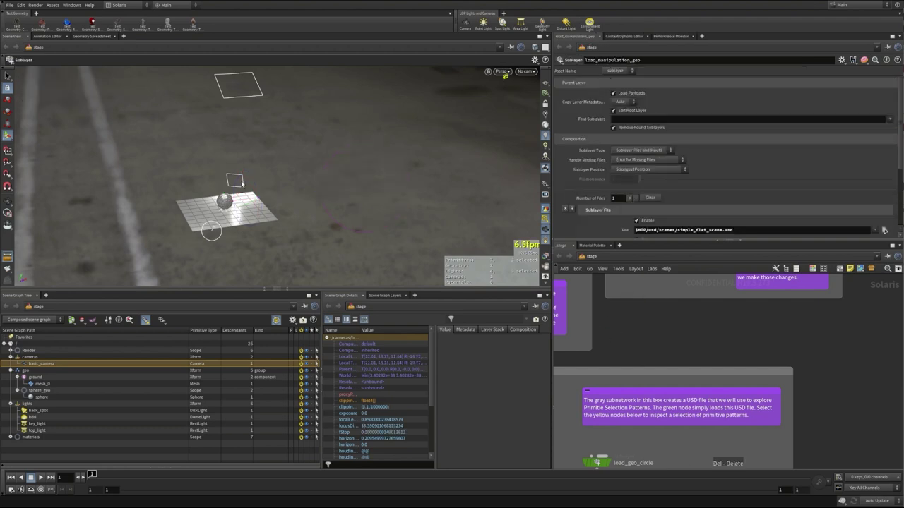
# Examine the viewport's display purpose options, including the Preview preset and the Render, Proxy and Guide toggles
pyautogui.keyDown('alt'); pyautogui.moveTo(315, 192); pyautogui.dragTo(300, 177); pyautogui.keyUp('alt')
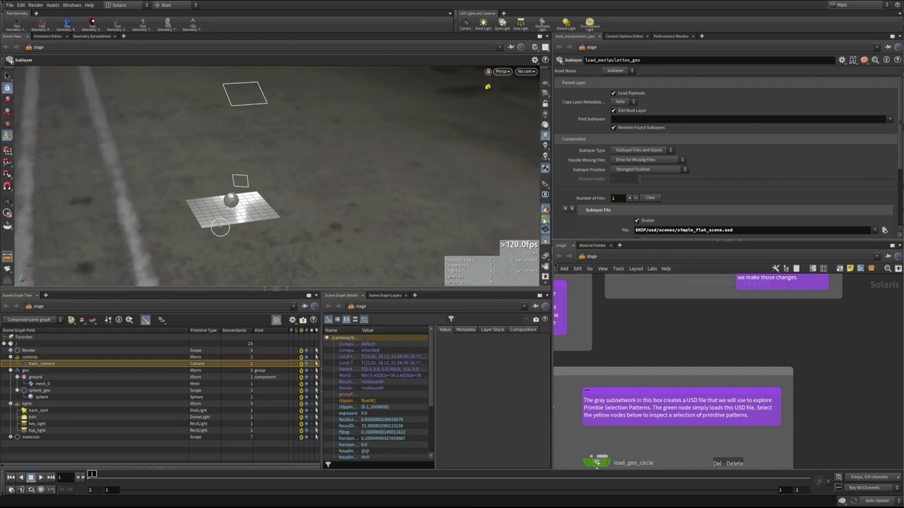
pyautogui.keyDown('alt'); pyautogui.moveTo(408, 230); pyautogui.dragTo(342, 226); pyautogui.keyUp('alt')
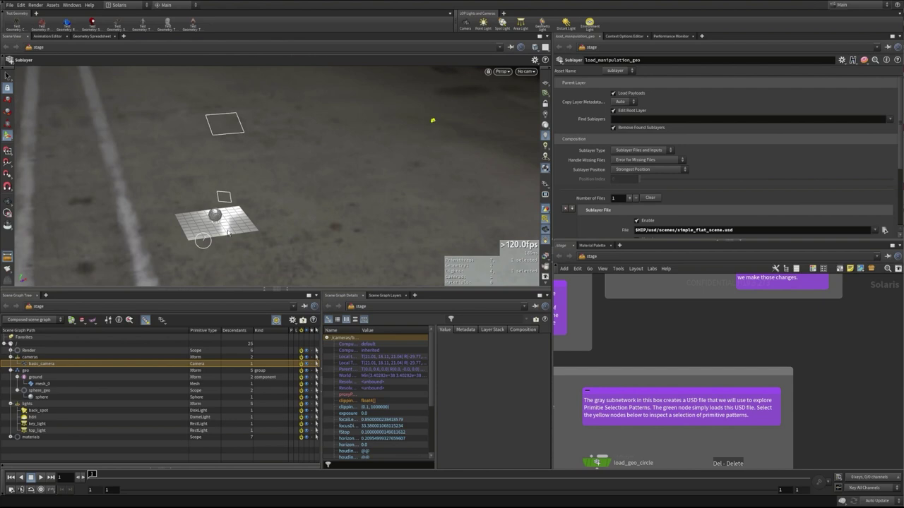
pyautogui.keyDown('alt'); pyautogui.moveTo(227, 233); pyautogui.dragTo(268, 201); pyautogui.keyUp('alt')
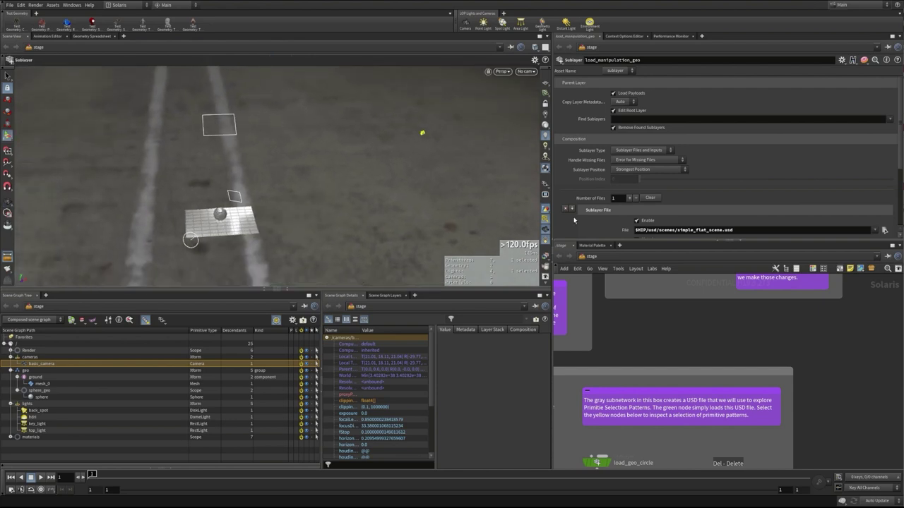
pyautogui.click(545, 185)
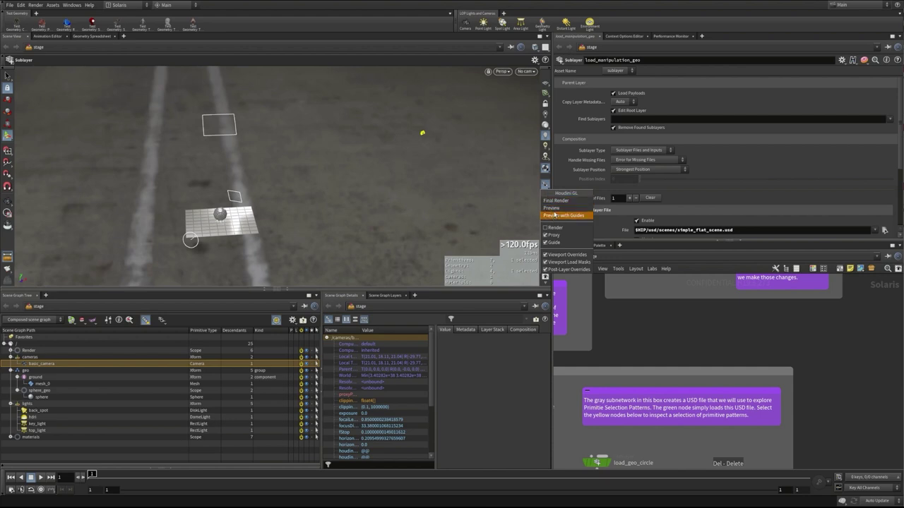
pyautogui.click(551, 208)
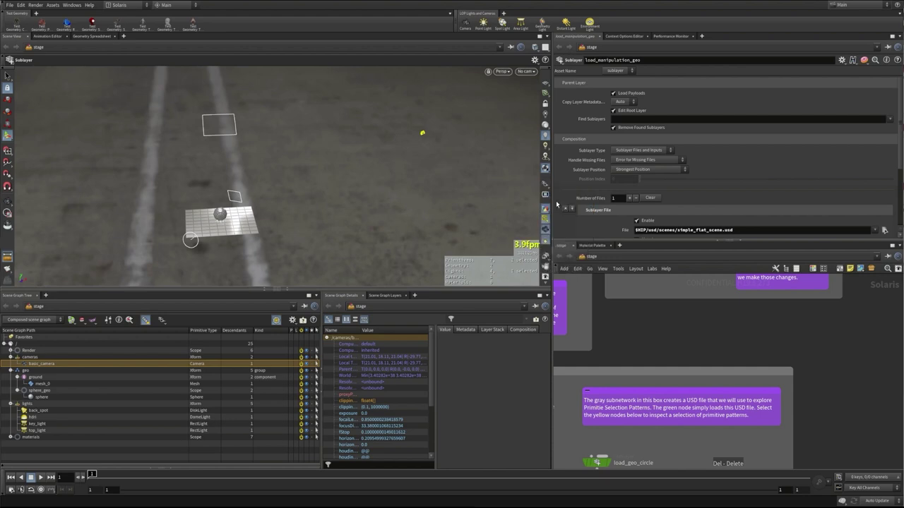
pyautogui.click(545, 185)
pyautogui.click(552, 228)
pyautogui.click(551, 235)
pyautogui.click(545, 185)
pyautogui.click(551, 242)
pyautogui.click(544, 185)
pyautogui.click(545, 185)
pyautogui.click(544, 185)
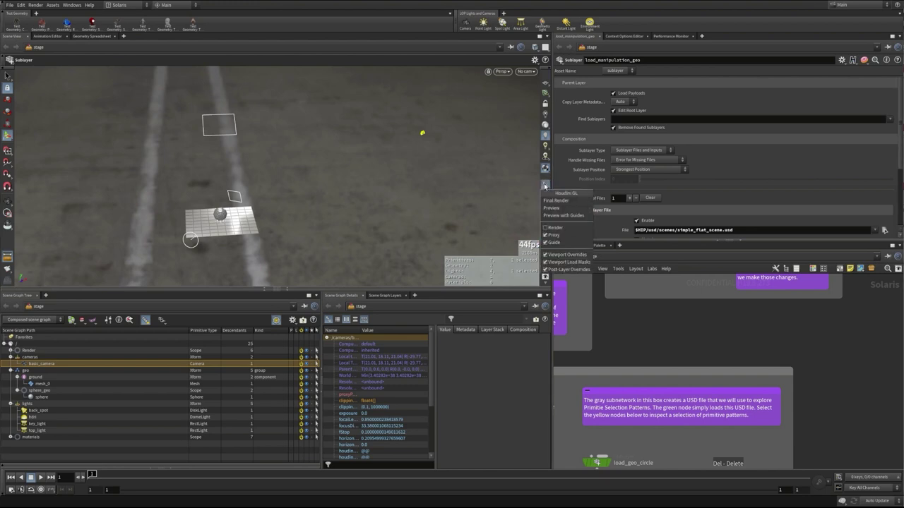
pyautogui.click(532, 237)
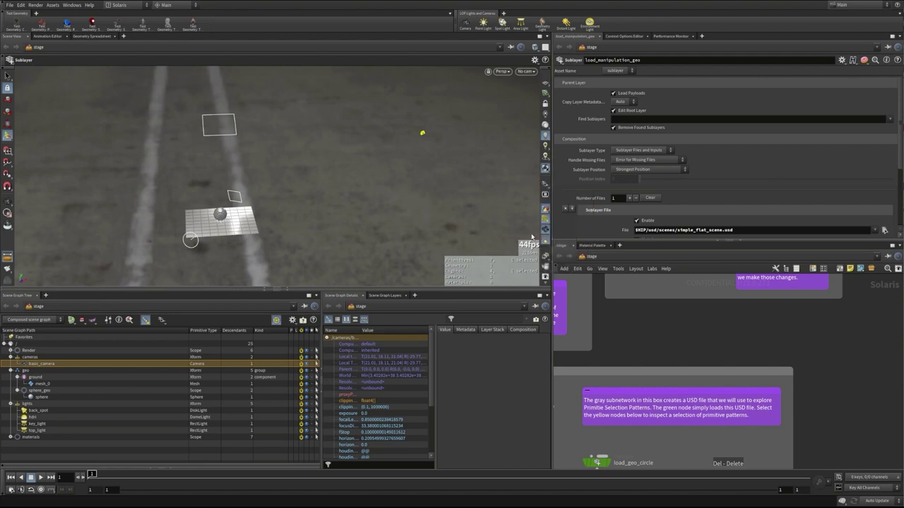
# Turn the viewport display of geometry and of lights off and back on
pyautogui.press('Escape')
pyautogui.moveTo(200, 195); pyautogui.dragTo(270, 204)
pyautogui.press('Return')
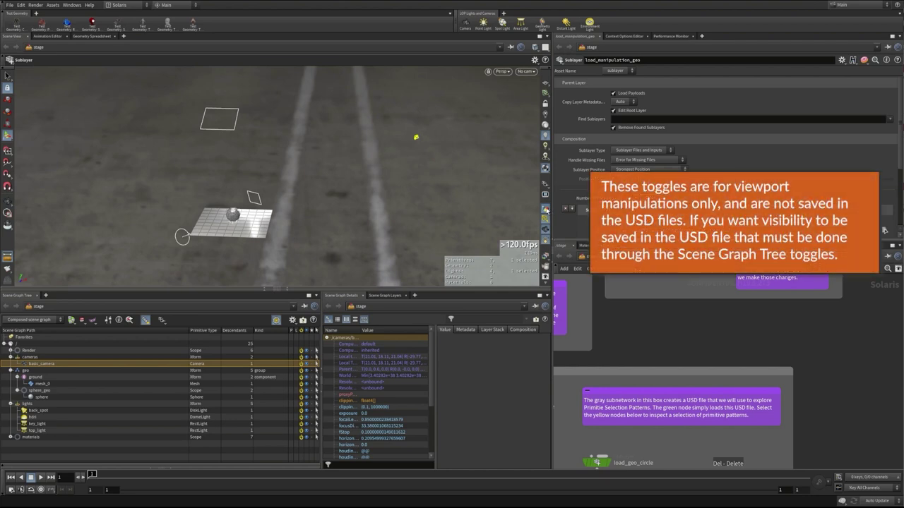
pyautogui.click(546, 209)
pyautogui.click(546, 210)
pyautogui.click(545, 218)
pyautogui.click(545, 219)
pyautogui.click(545, 219)
pyautogui.click(545, 219)
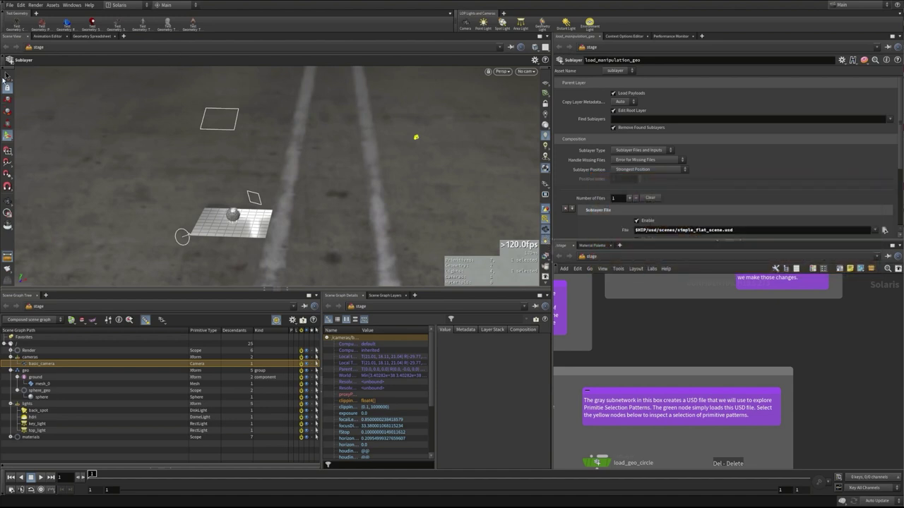
# Box-select the sphere and ground mesh in the viewport, and clear the selection
pyautogui.press('s')
pyautogui.moveTo(238, 247); pyautogui.dragTo(214, 205)
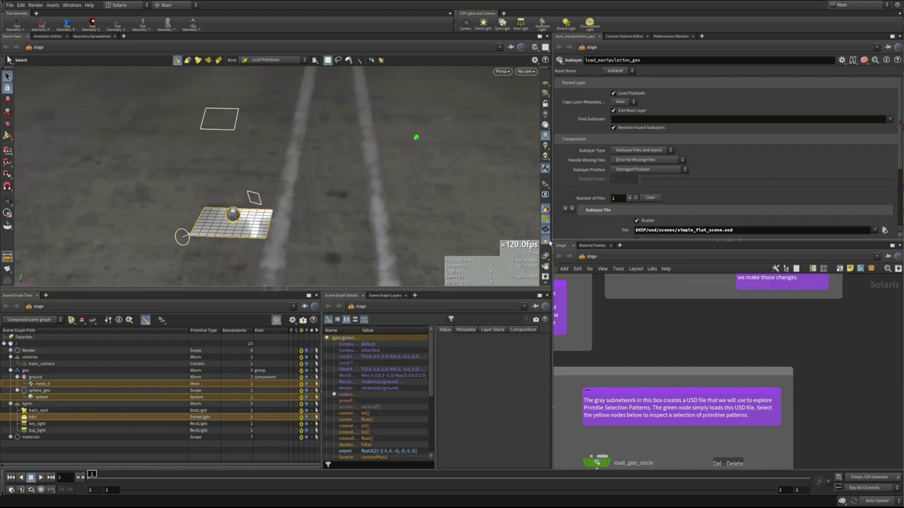
pyautogui.click(219, 221)
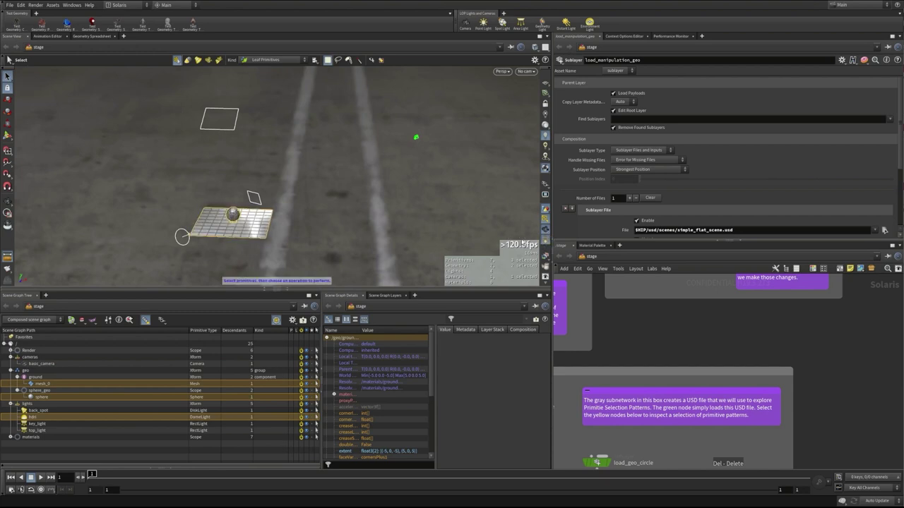
pyautogui.moveTo(227, 202); pyautogui.dragTo(252, 199, button='middle')
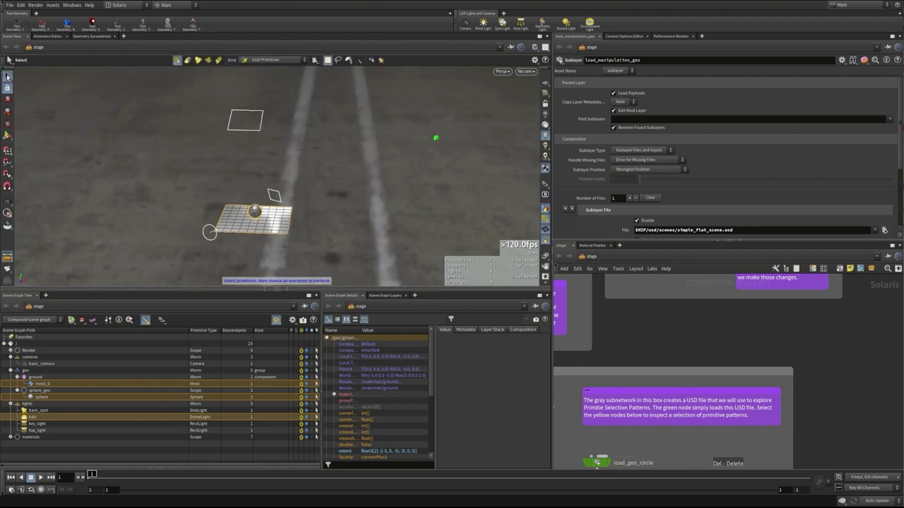
pyautogui.click(181, 153)
pyautogui.keyDown('alt'); pyautogui.moveTo(181, 152); pyautogui.dragTo(111, 271); pyautogui.keyUp('alt')
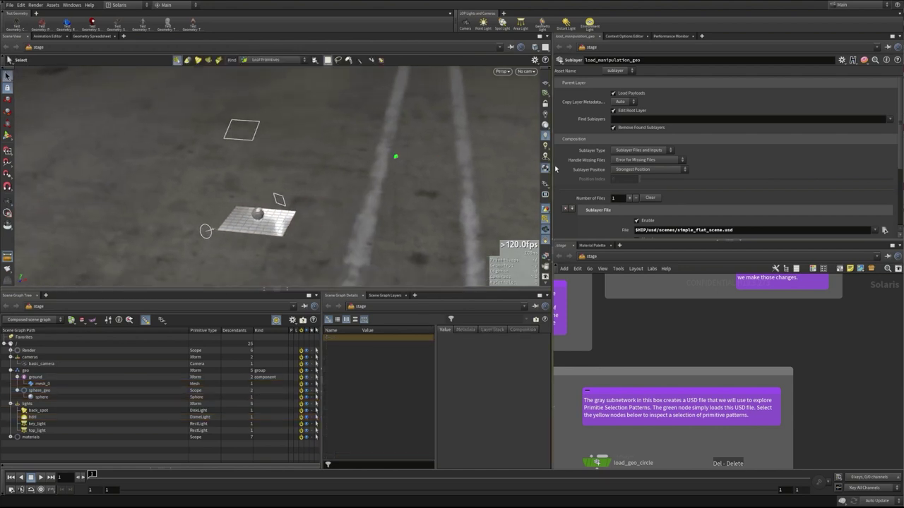
pyautogui.press('Escape')
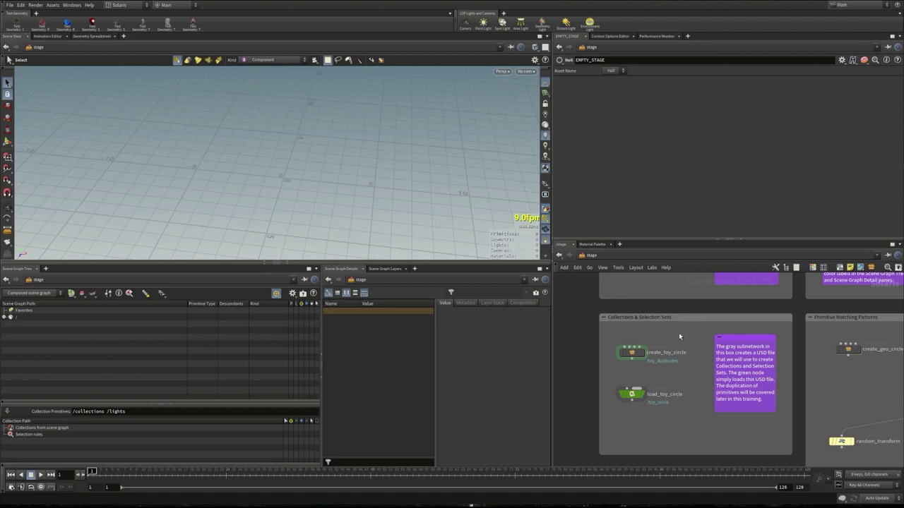
# Open the create_toy_circle subnetwork to inspect how the toy circle is built, and return to the stage level
pyautogui.doubleClick(632, 352)
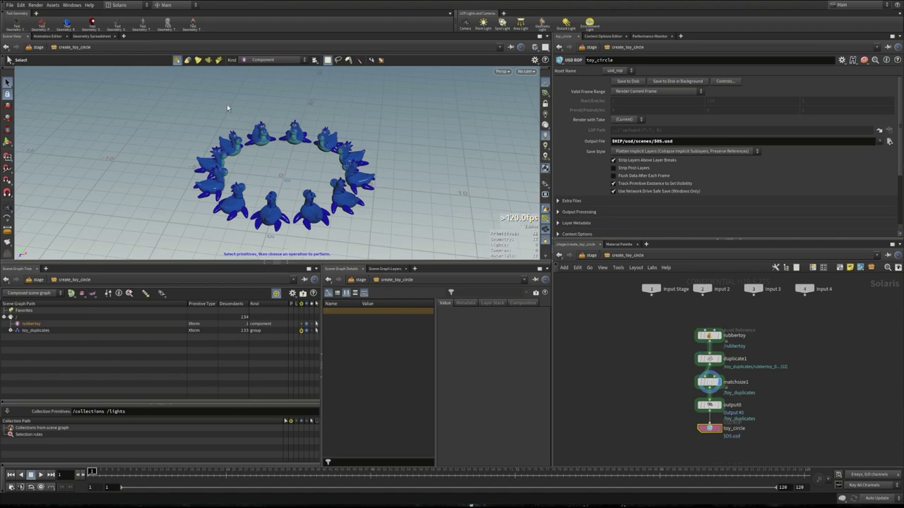
pyautogui.click(637, 380)
pyautogui.press('u')
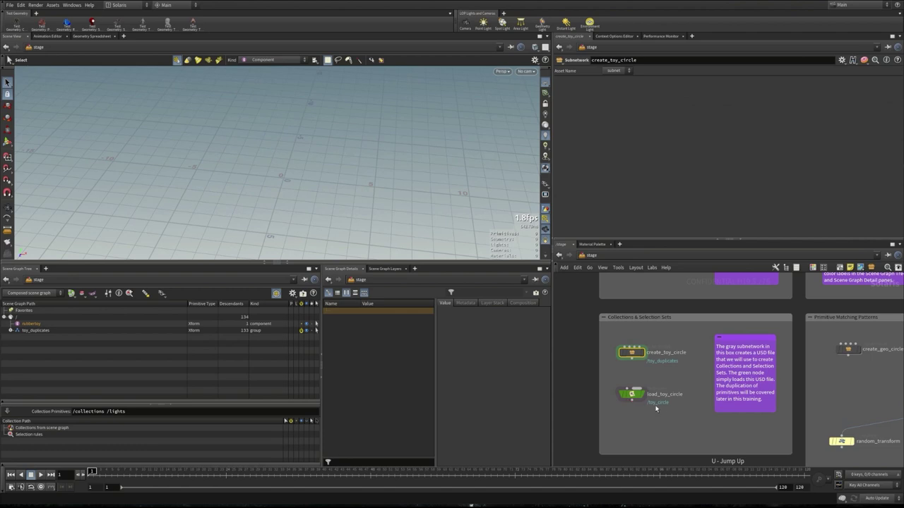
# Display the load_toy_circle node and select rubbertoy_7 in the scene graph tree
pyautogui.click(650, 396)
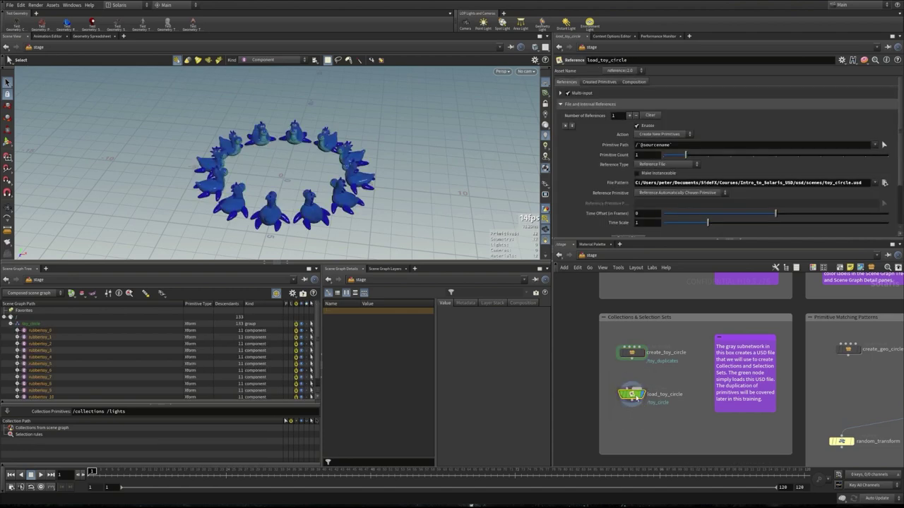
pyautogui.moveTo(630, 394)
pyautogui.click(71, 380)
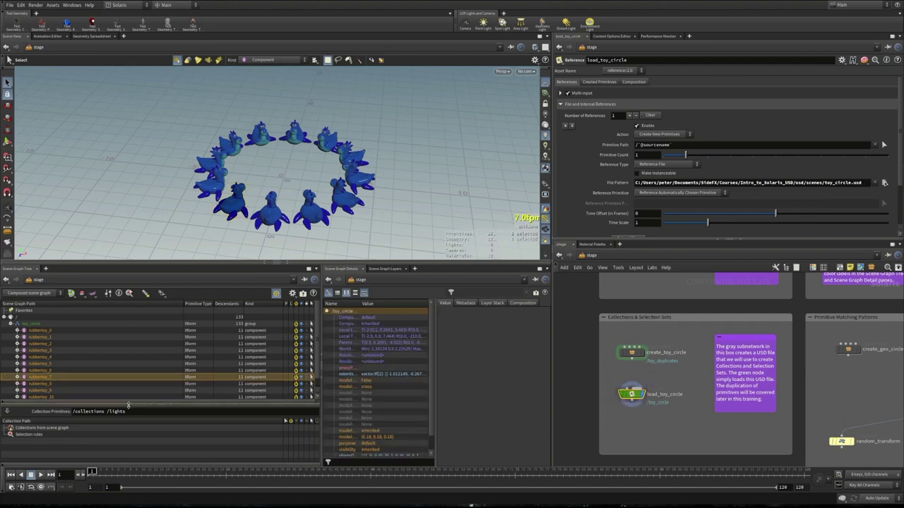
# Select the toy_circle group in the scene graph tree and collapse the collections list below it
pyautogui.click(67, 324)
pyautogui.scroll(-1, 69, 363)
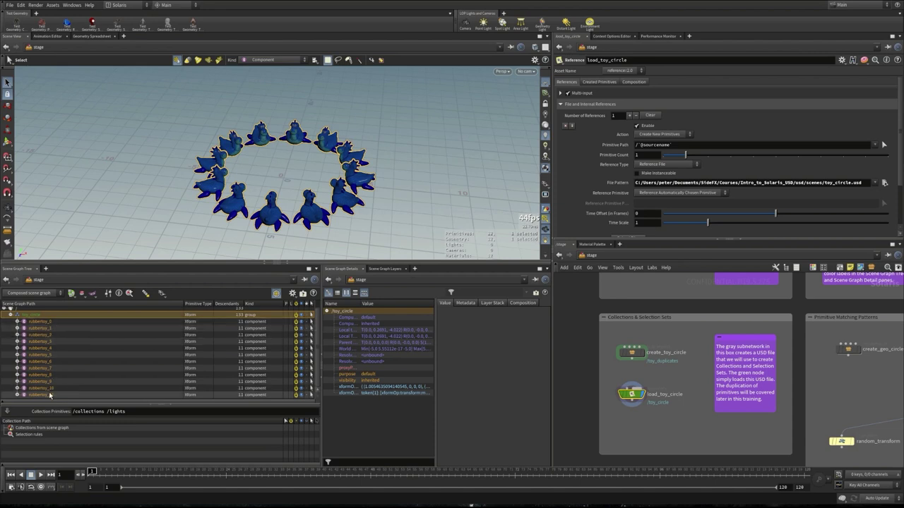
pyautogui.click(173, 406)
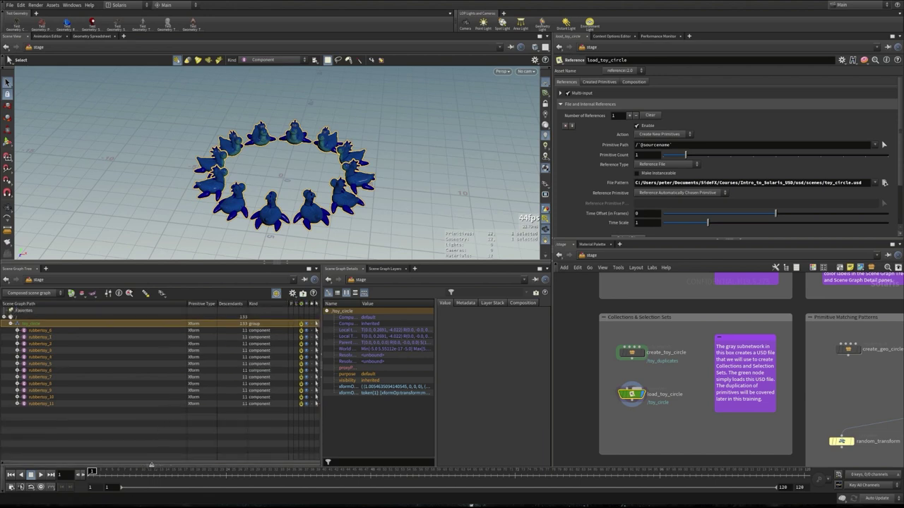
# Expand the collections list, clear the selection, and start a new selection rule with the pattern /toy_circle/*
pyautogui.click(151, 465)
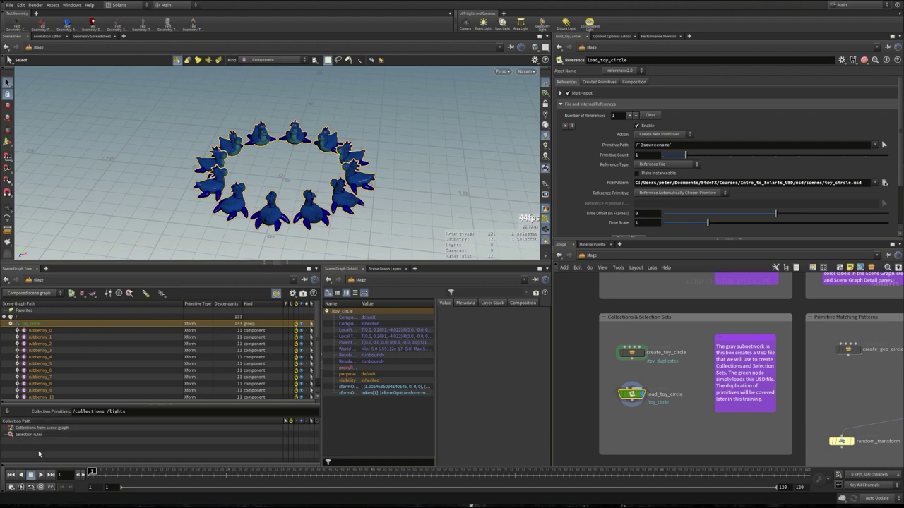
pyautogui.click(183, 184)
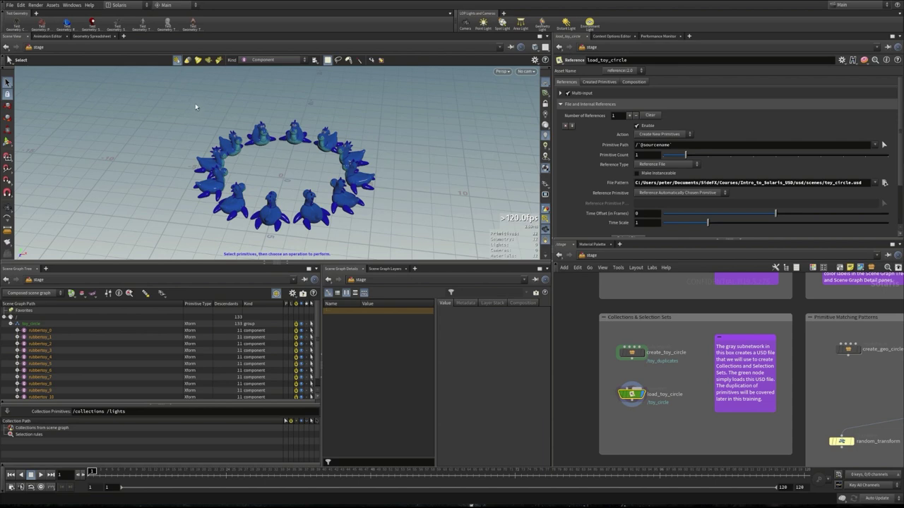
pyautogui.click(129, 294)
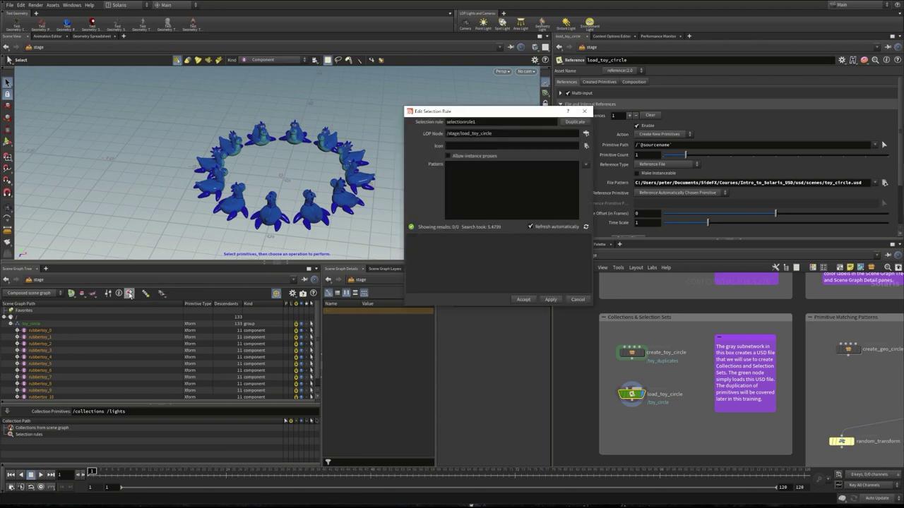
pyautogui.moveTo(481, 113); pyautogui.dragTo(479, 115)
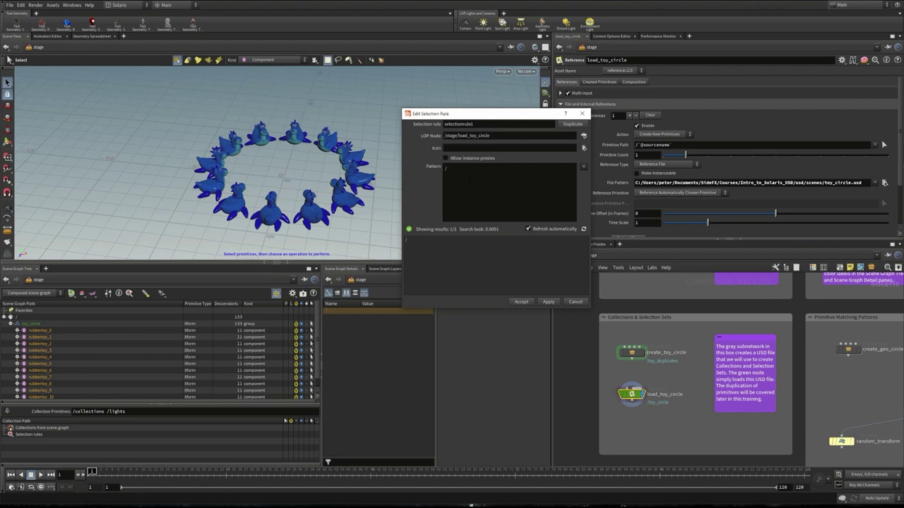
pyautogui.write('toy_circle/*')
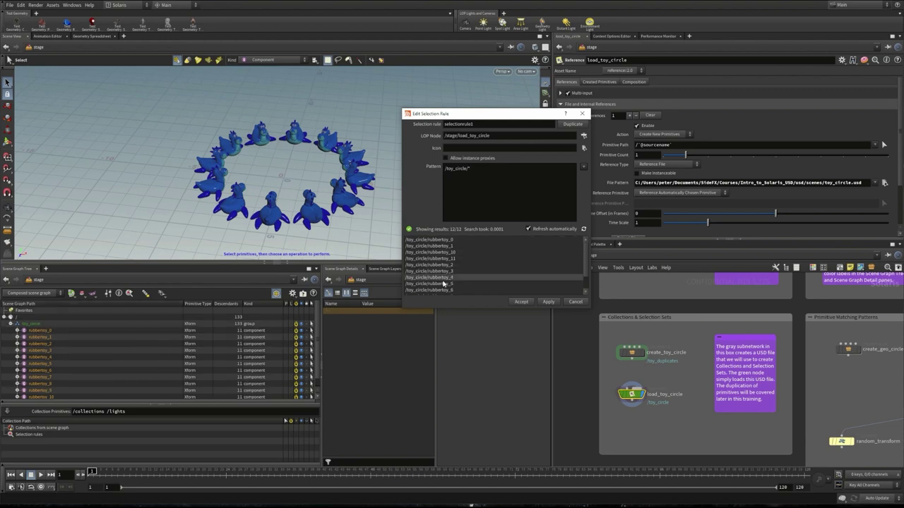
# Name the selection rule Select_All_Toys, save it, and test it by selecting its toys before clearing the selection
pyautogui.doubleClick(482, 124)
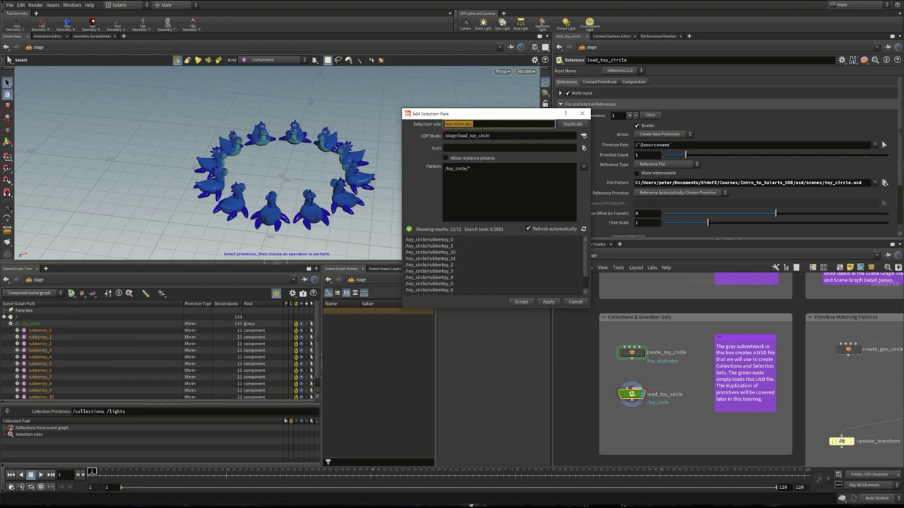
pyautogui.write('Select_All_Toys')
pyautogui.click(548, 302)
pyautogui.click(521, 301)
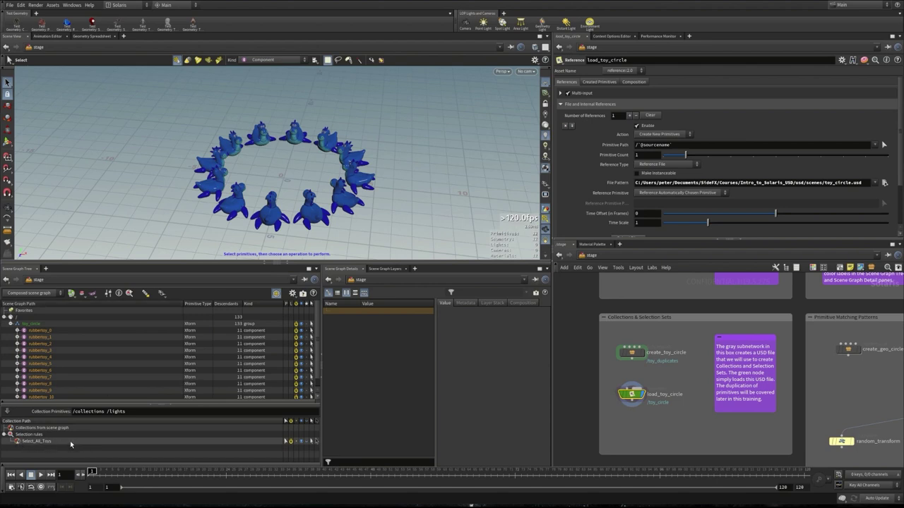
pyautogui.click(287, 442)
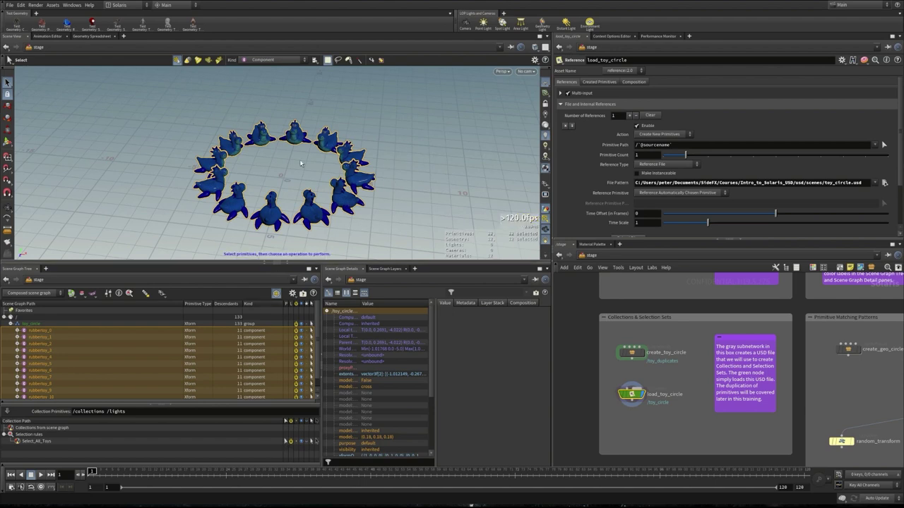
pyautogui.click(143, 82)
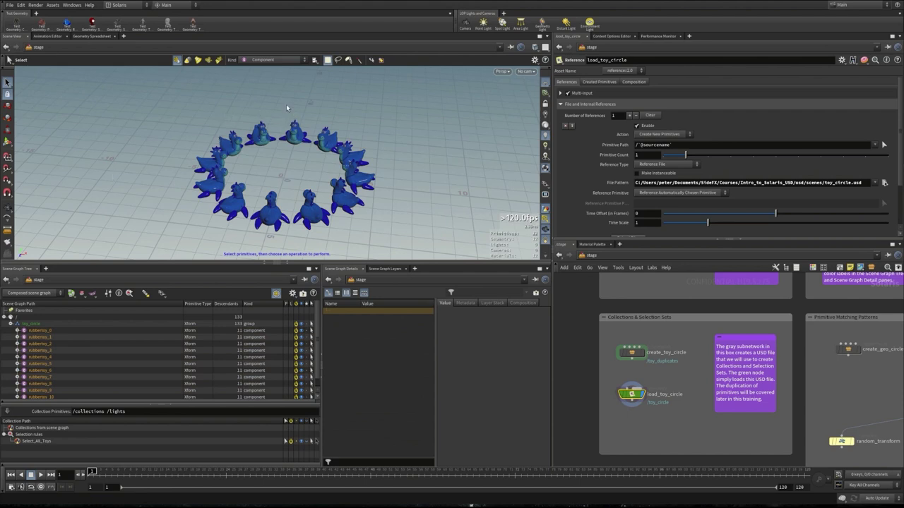
# Select rubbertoy_0, rubbertoy_3, rubbertoy_6 and rubbertoy_9 in the viewport and copy their primitive paths
pyautogui.click(294, 128)
pyautogui.keyDown('shift'); pyautogui.click(199, 163); pyautogui.keyUp('shift')
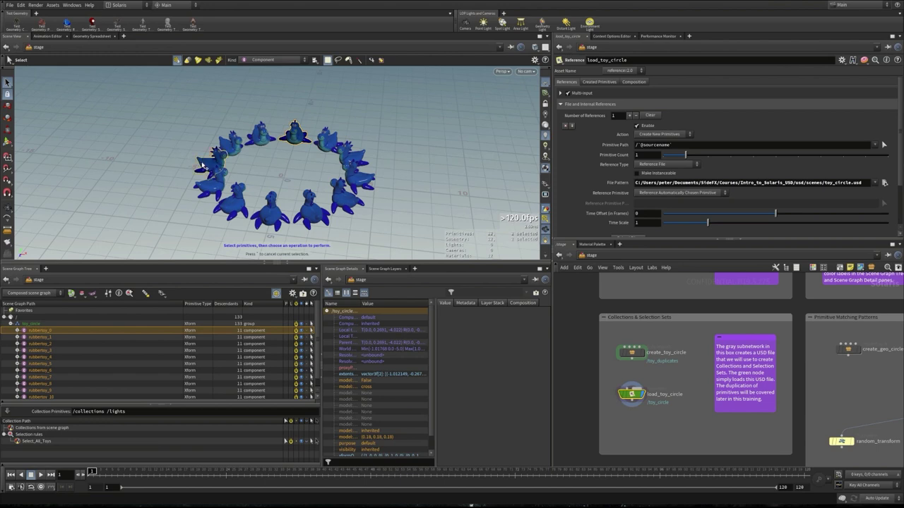
pyautogui.keyDown('shift'); pyautogui.click(370, 182); pyautogui.keyUp('shift')
pyautogui.keyDown('shift'); pyautogui.click(273, 201); pyautogui.keyUp('shift')
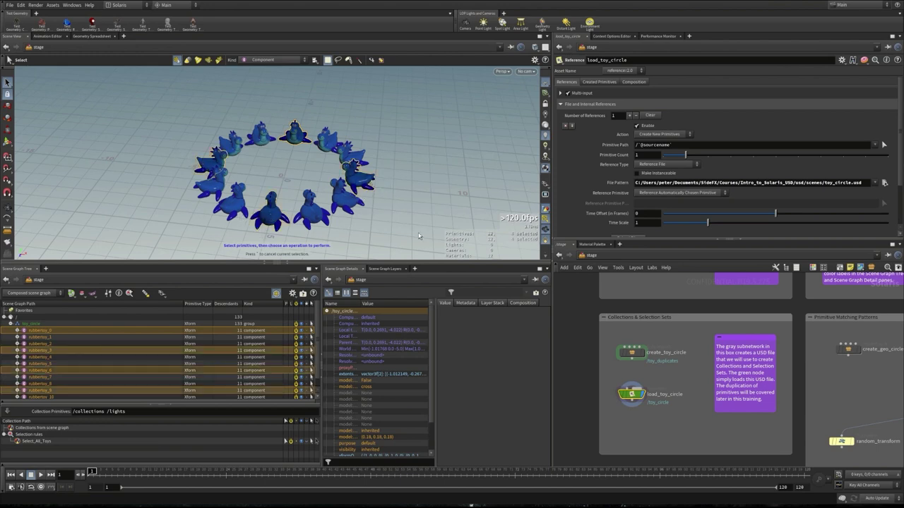
pyautogui.keyDown('alt'); pyautogui.moveTo(340, 177); pyautogui.dragTo(305, 174); pyautogui.keyUp('alt')
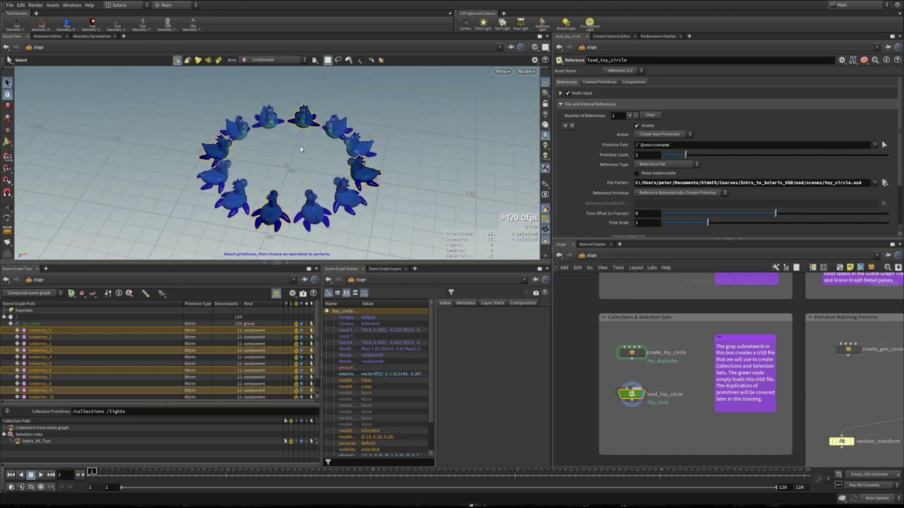
pyautogui.rightClick(36, 329)
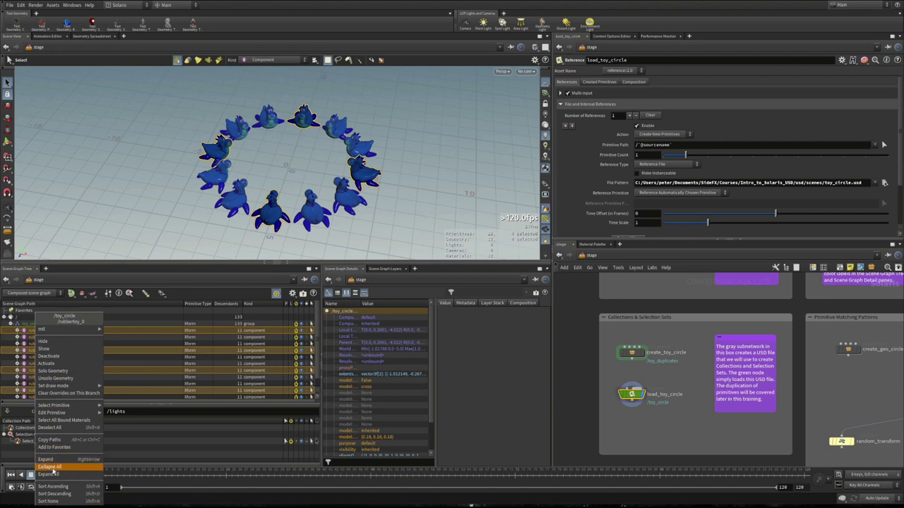
pyautogui.click(60, 440)
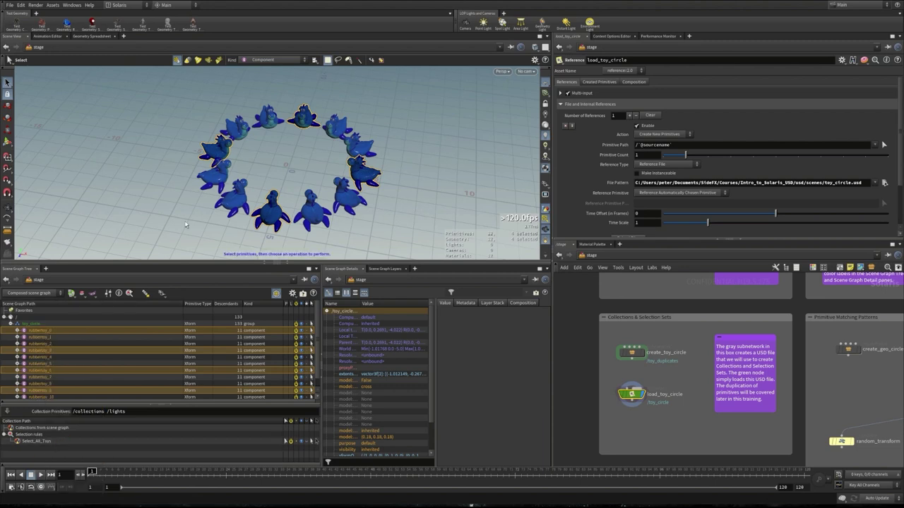
# Clear the selection and create a selection rule named Cardinal_Pts_Toys using the copied toy paths as its pattern
pyautogui.click(148, 204)
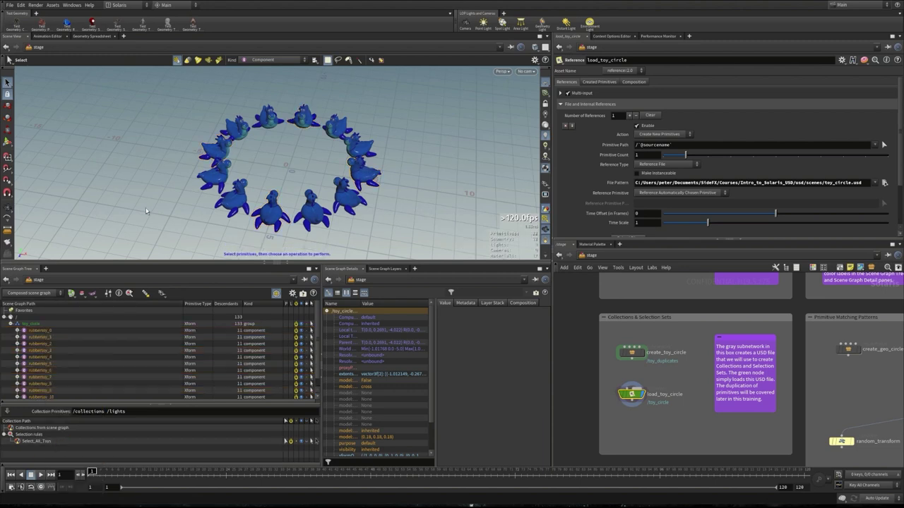
pyautogui.click(130, 292)
pyautogui.moveTo(495, 116); pyautogui.dragTo(481, 121)
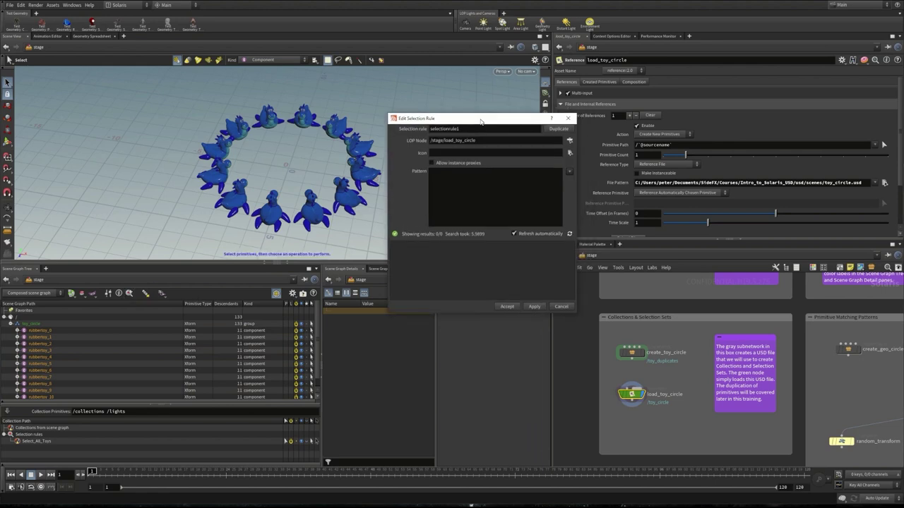
pyautogui.hotkey('ctrl', 'v')
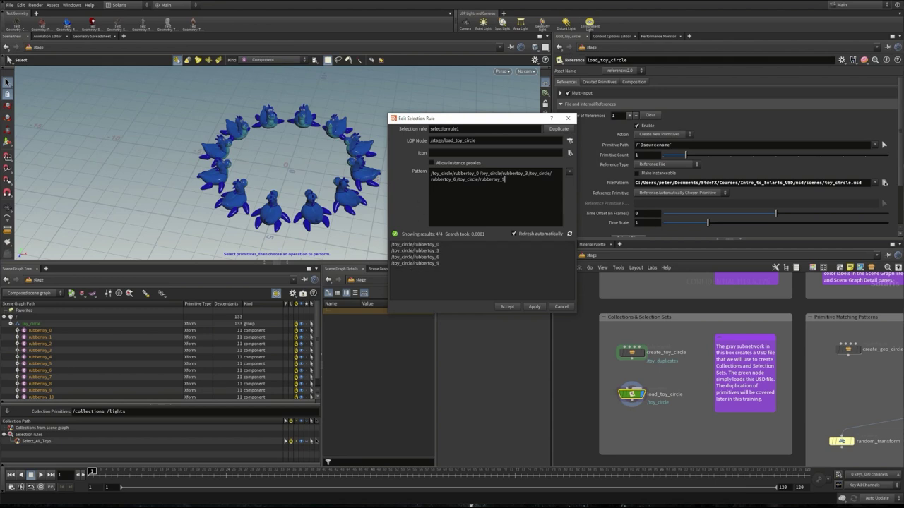
pyautogui.doubleClick(445, 129)
pyautogui.write('c')
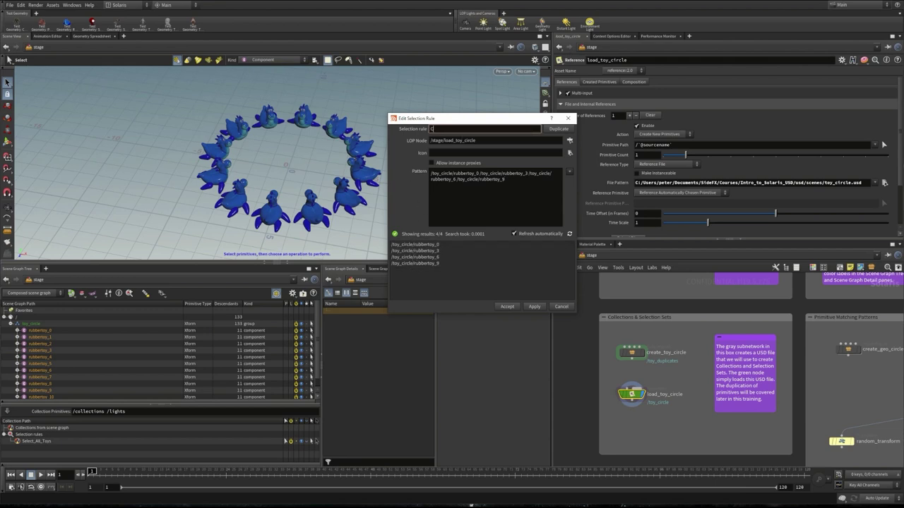
pyautogui.write('ardinal_Pts_Te')
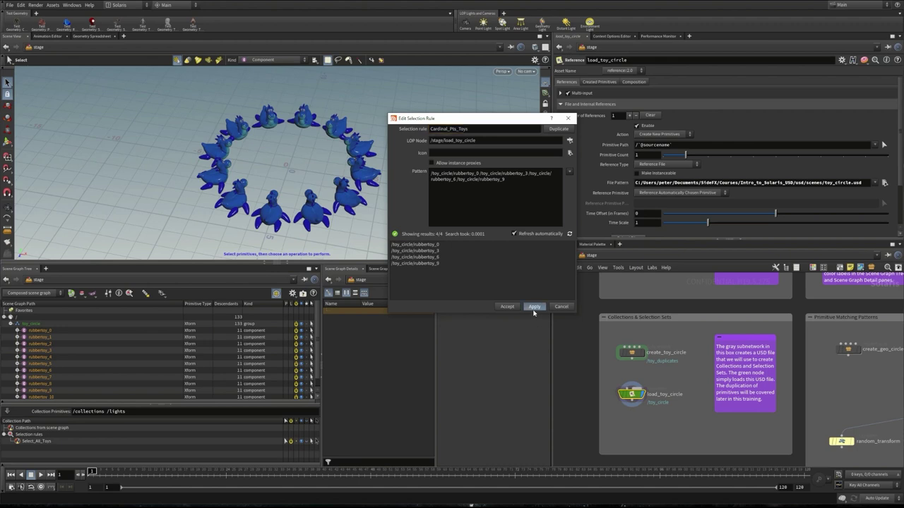
pyautogui.click(507, 307)
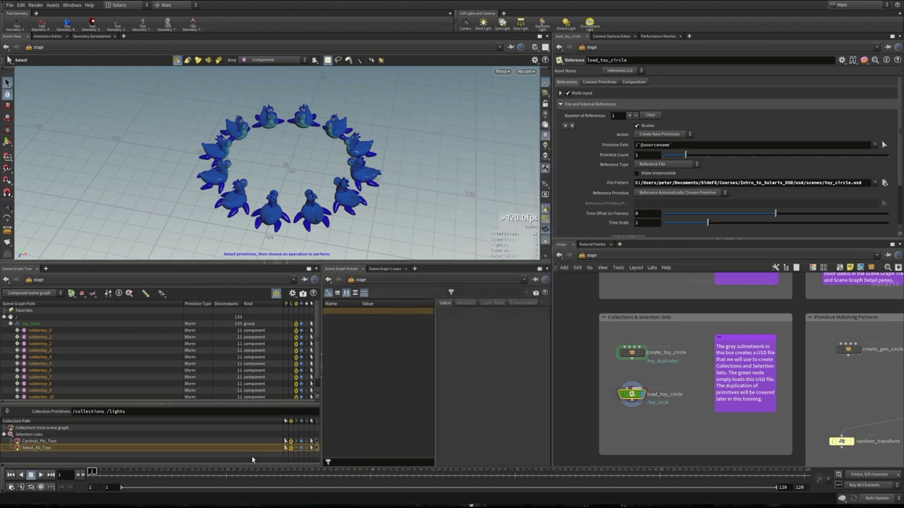
# Test the Select_All_Toys and Cardinal_Pts_Toys rules by selecting their primitives in turn, and clear the selection
pyautogui.click(281, 448)
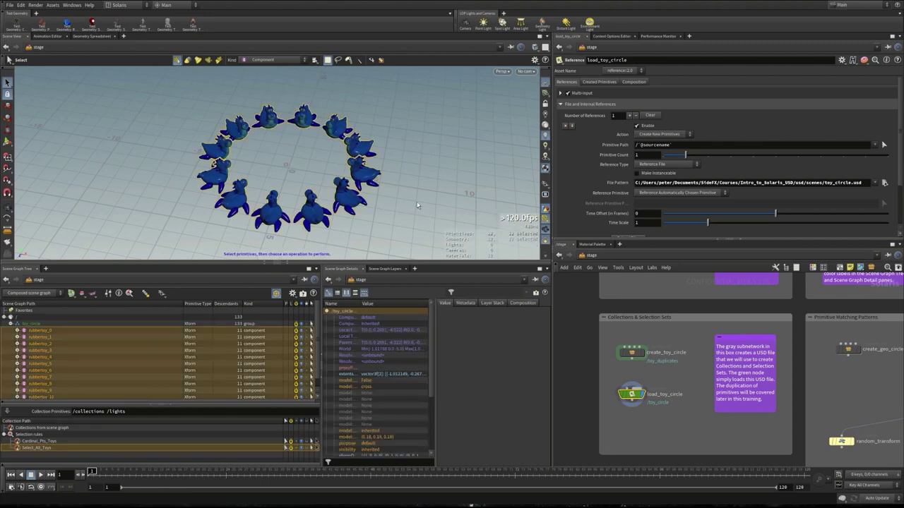
pyautogui.click(282, 441)
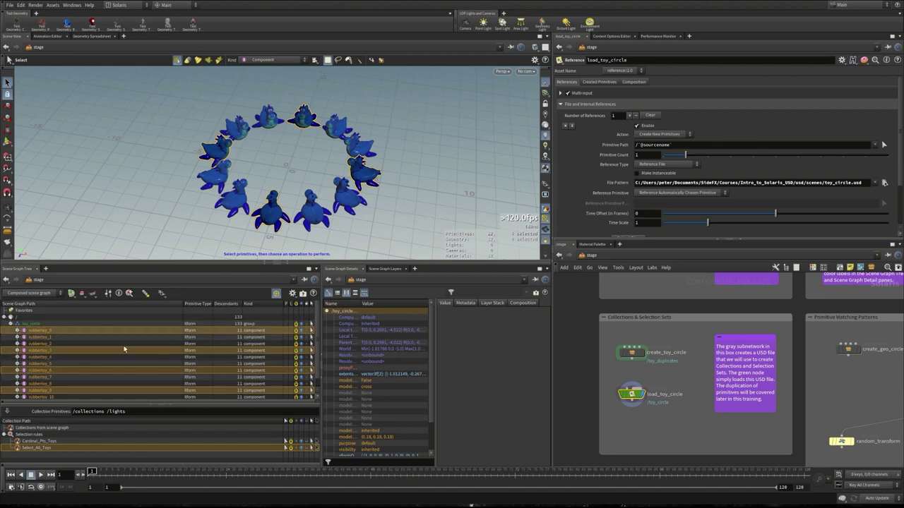
pyautogui.click(159, 125)
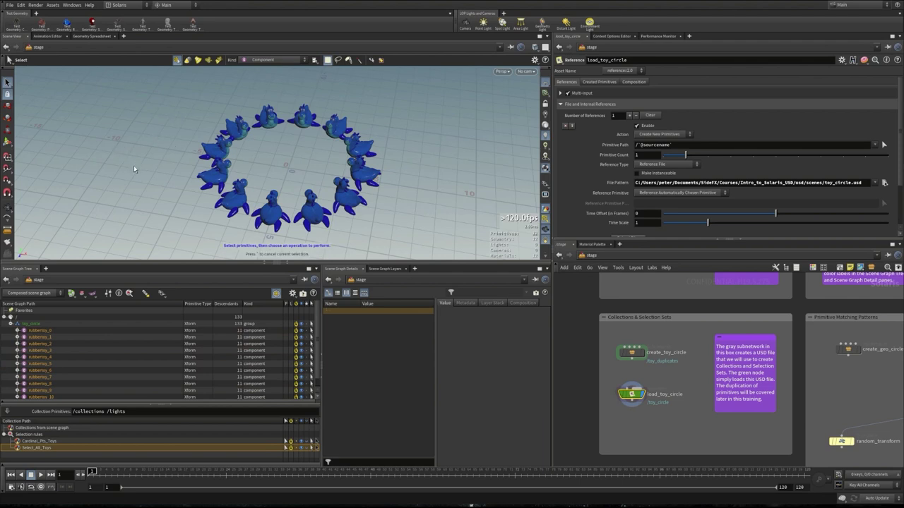
# Select a random set of toys in the viewport: rubbertoy_1, 3, 4, 6, 8, 9 and 10
pyautogui.moveTo(227, 120); pyautogui.dragTo(203, 151)
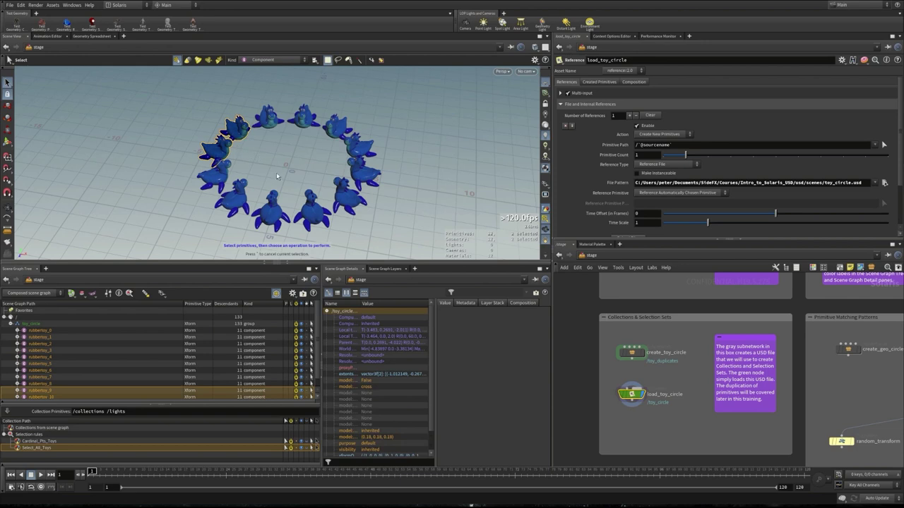
pyautogui.keyDown('shift'); pyautogui.moveTo(332, 156); pyautogui.dragTo(382, 216); pyautogui.keyUp('shift')
pyautogui.keyDown('shift'); pyautogui.click(276, 225); pyautogui.keyUp('shift')
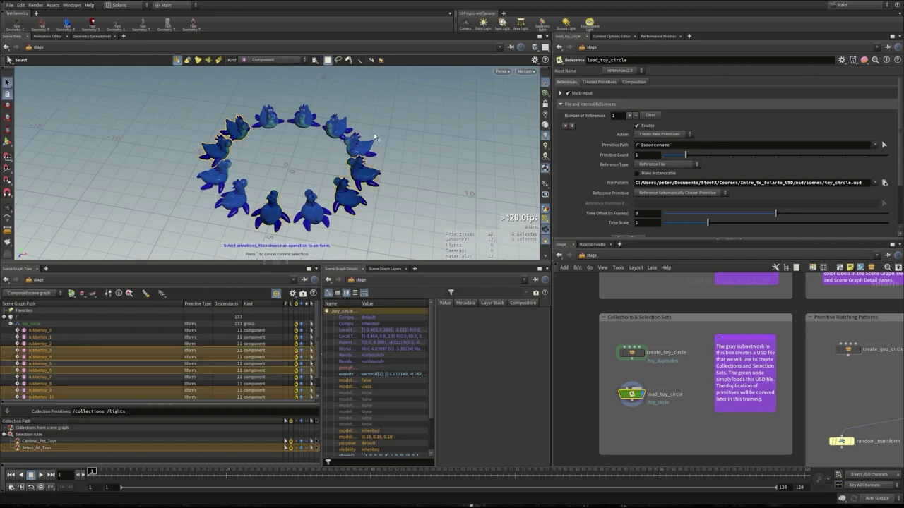
pyautogui.keyDown('shift'); pyautogui.click(346, 128); pyautogui.keyUp('shift')
pyautogui.keyDown('shift'); pyautogui.click(188, 189); pyautogui.keyUp('shift')
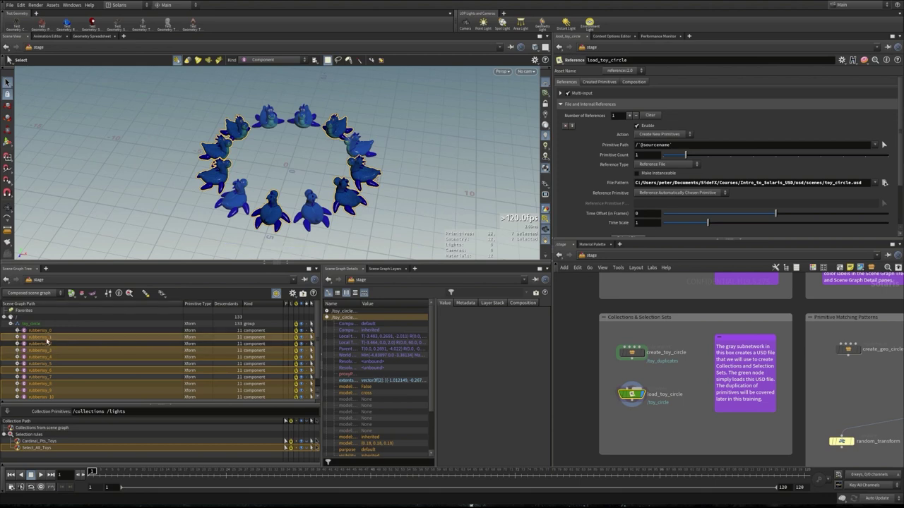
# Store the selected toys as a new selection rule in the collections list and rename it Random_Toys
pyautogui.scroll(-1, 21, 356)
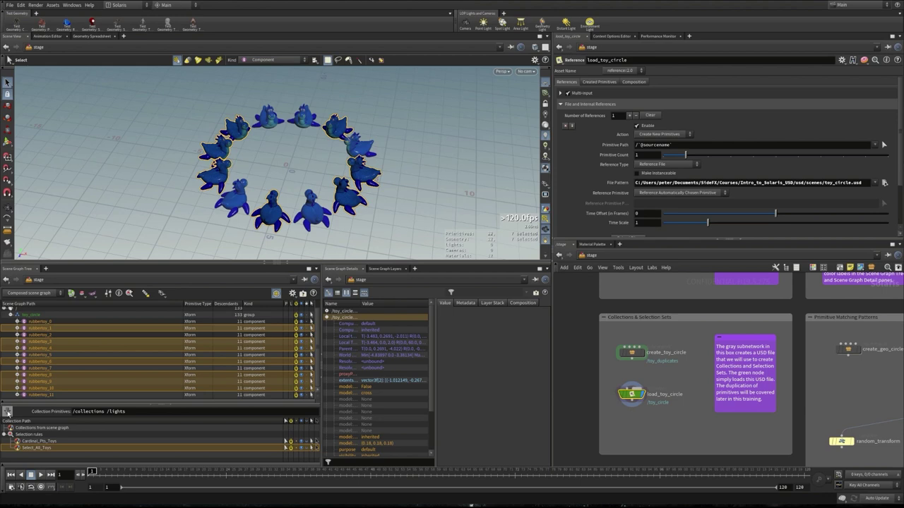
pyautogui.moveTo(7, 412); pyautogui.dragTo(19, 449)
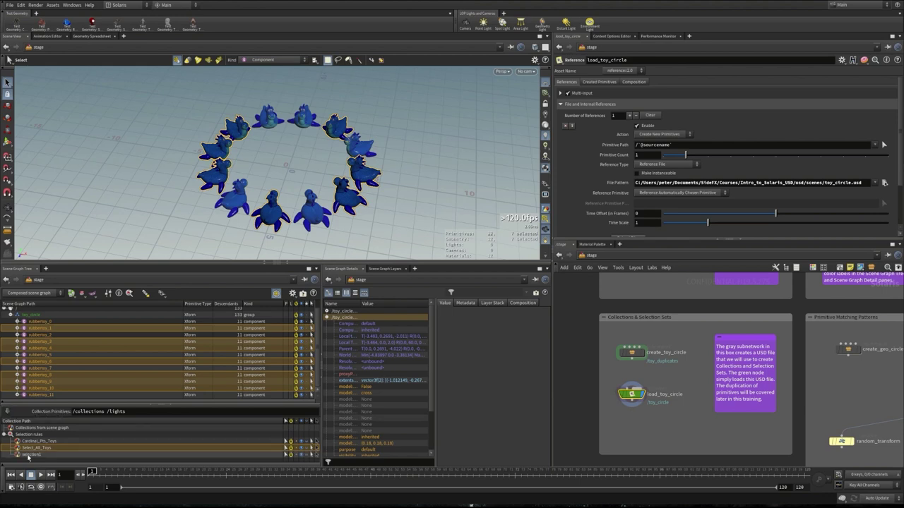
pyautogui.rightClick(31, 455)
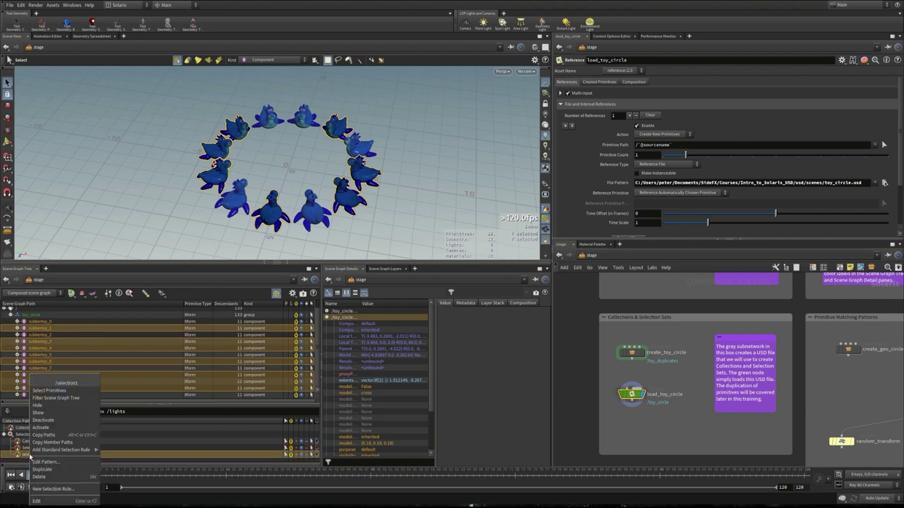
pyautogui.click(39, 501)
pyautogui.write('Ra')
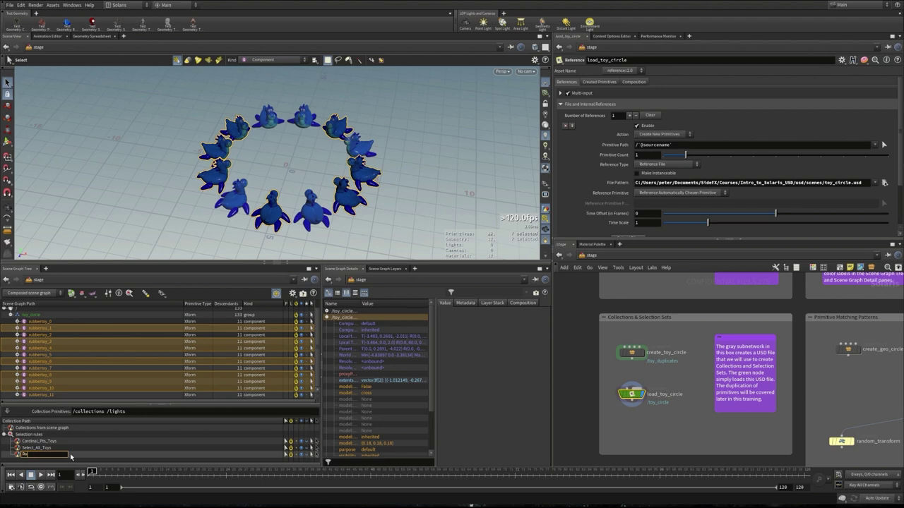
pyautogui.write('ndom_Toys')
pyautogui.press('Return')
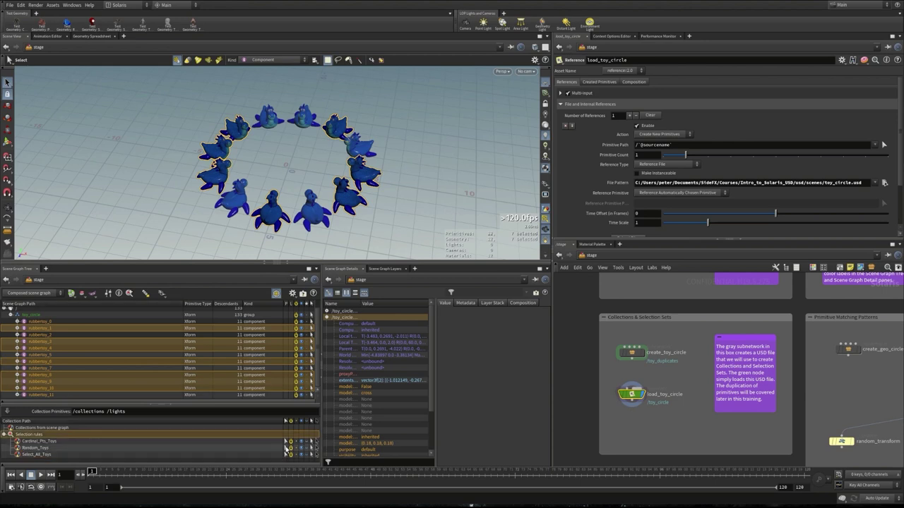
# Compare the Cardinal_Pts_Toys, Select_All_Toys and Random_Toys rules by selecting each one's toys, and clear the selection
pyautogui.click(283, 441)
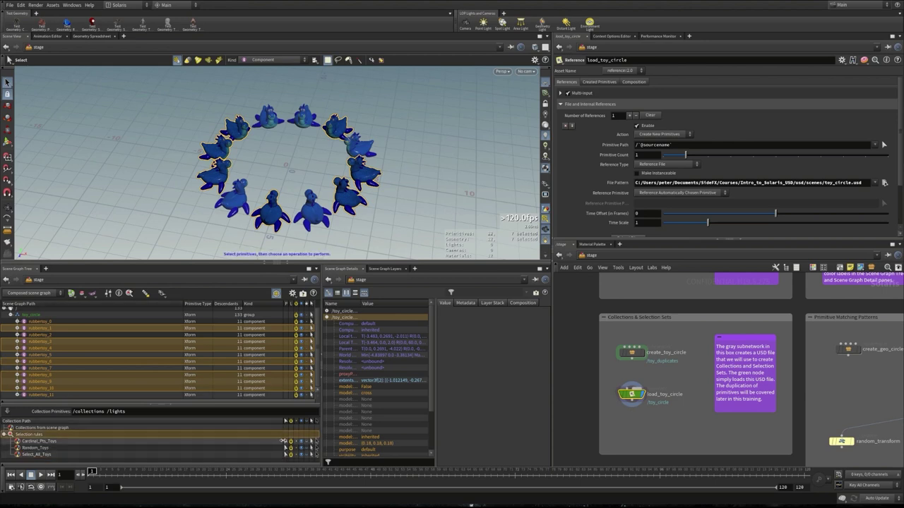
pyautogui.click(286, 454)
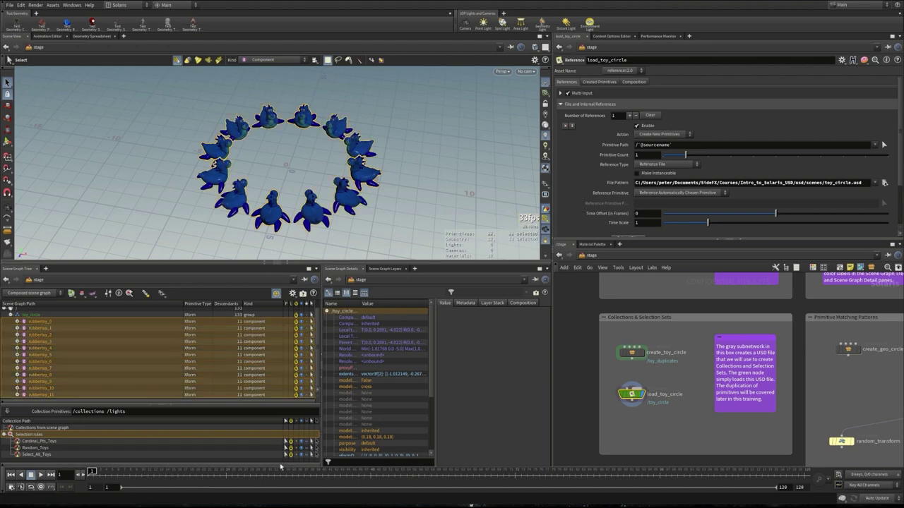
pyautogui.click(285, 447)
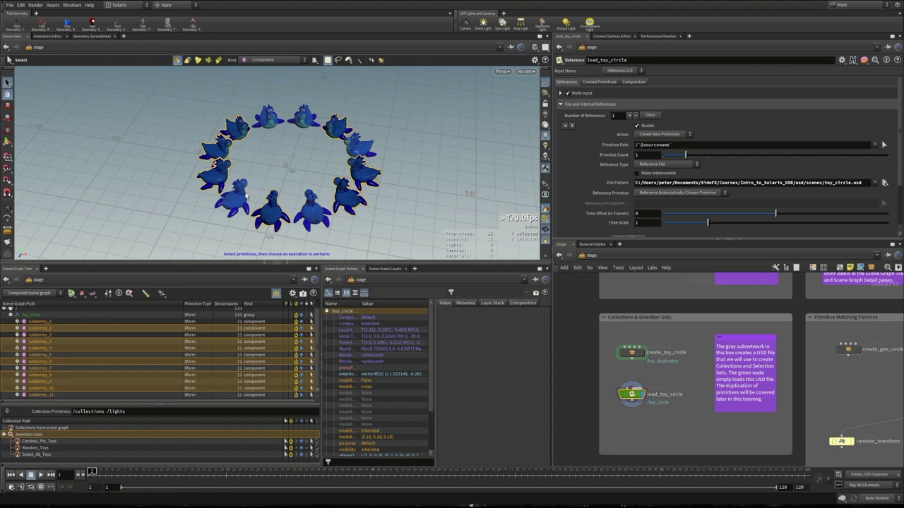
pyautogui.click(130, 164)
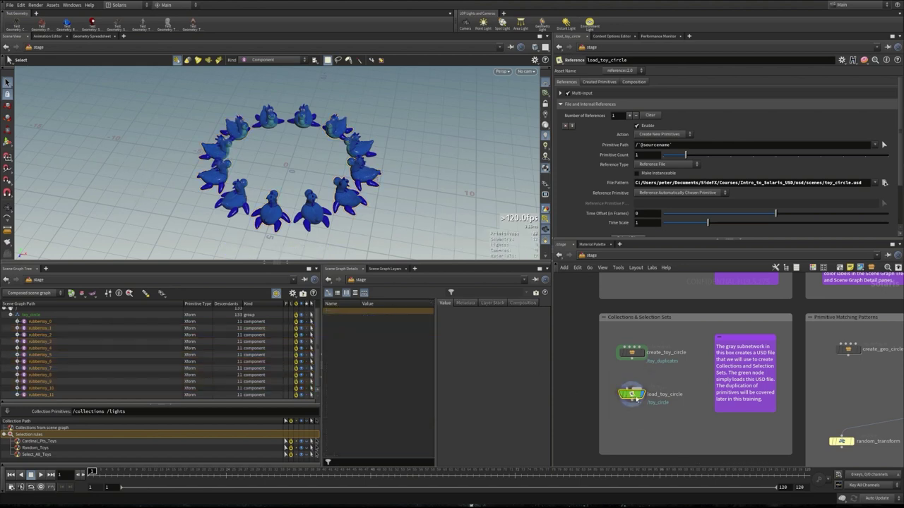
# Add a Collection node below load_toy_circle in the network and make it the displayed node
pyautogui.moveTo(627, 394)
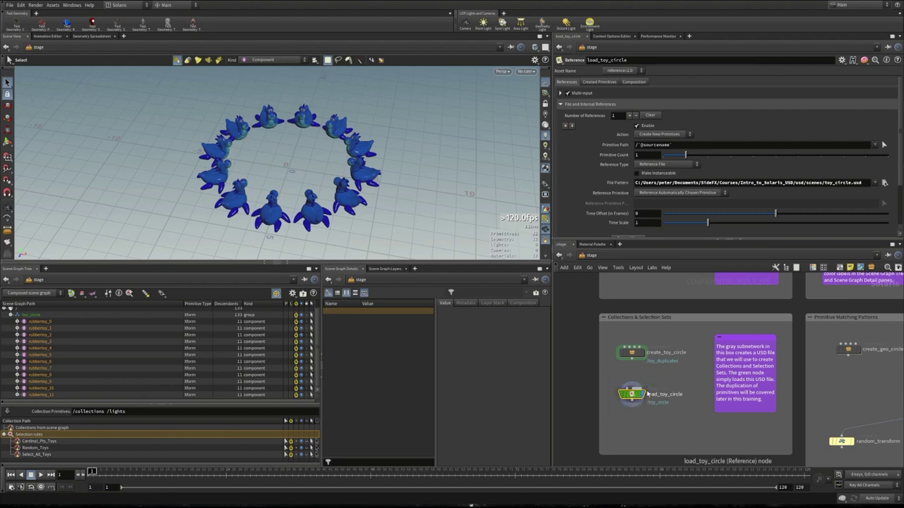
pyautogui.press('Tab')
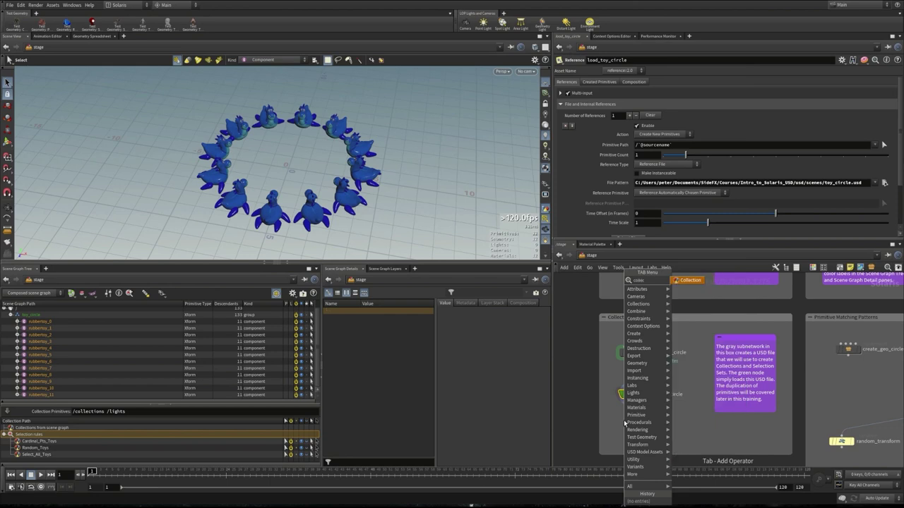
pyautogui.press('Escape')
pyautogui.click(630, 415)
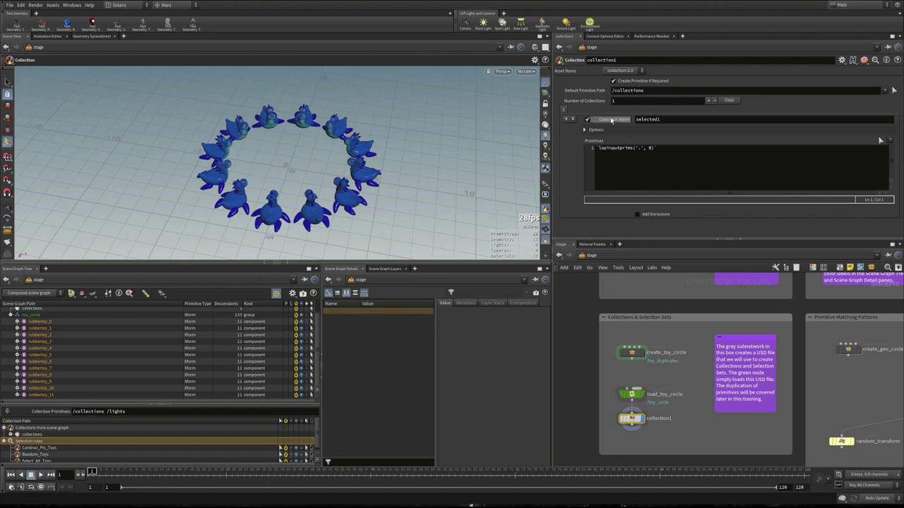
# Name the collection All_Toys and replace its default primitives expression with a primitive path beginning with "/"
pyautogui.click(671, 120)
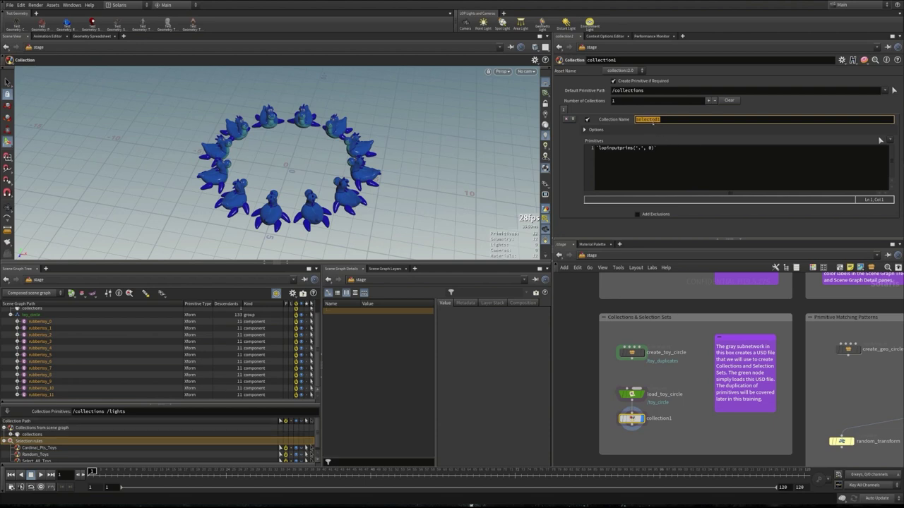
pyautogui.write('All_Toys')
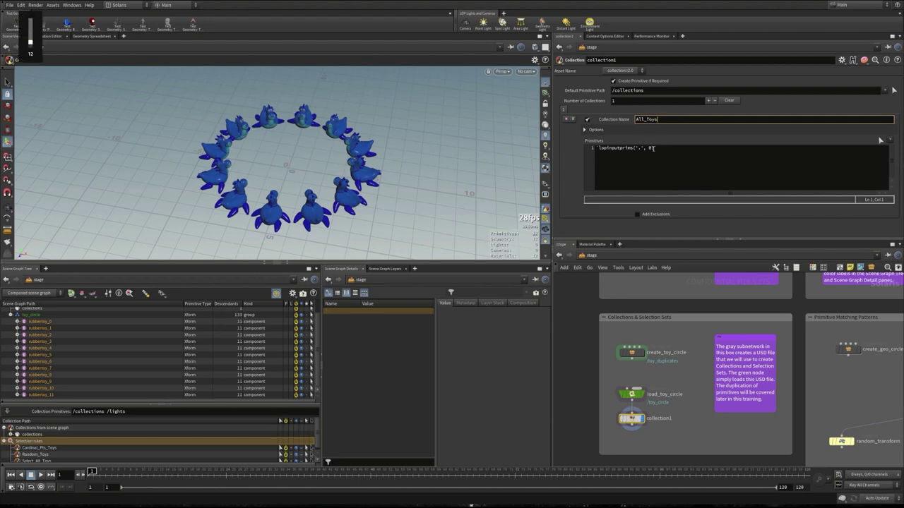
pyautogui.click(667, 152)
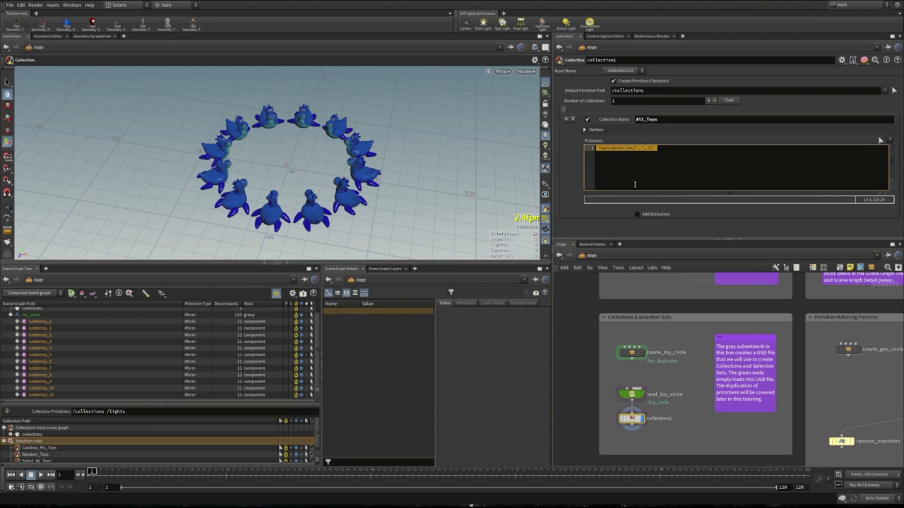
pyautogui.write('/')
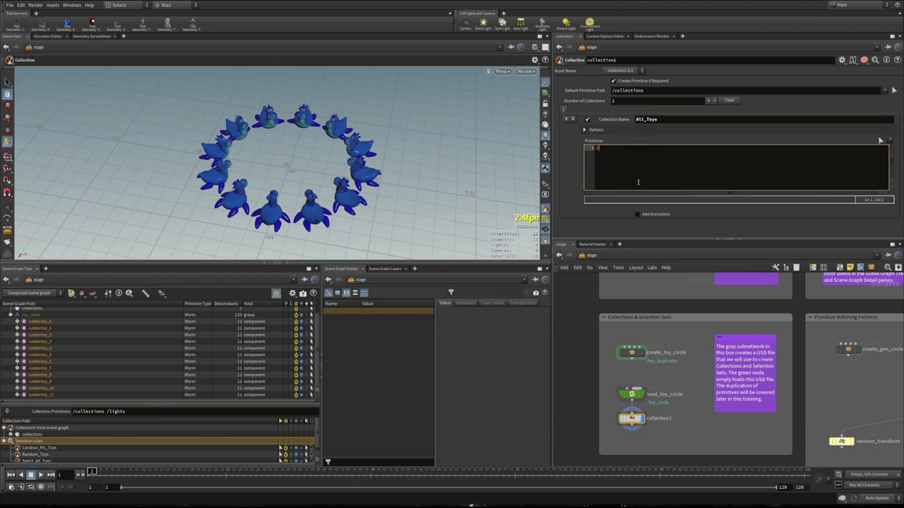
# Set the All_Toys collection's primitives to /toy_circle/*
pyautogui.write('toy_circle/*')
pyautogui.click(605, 204)
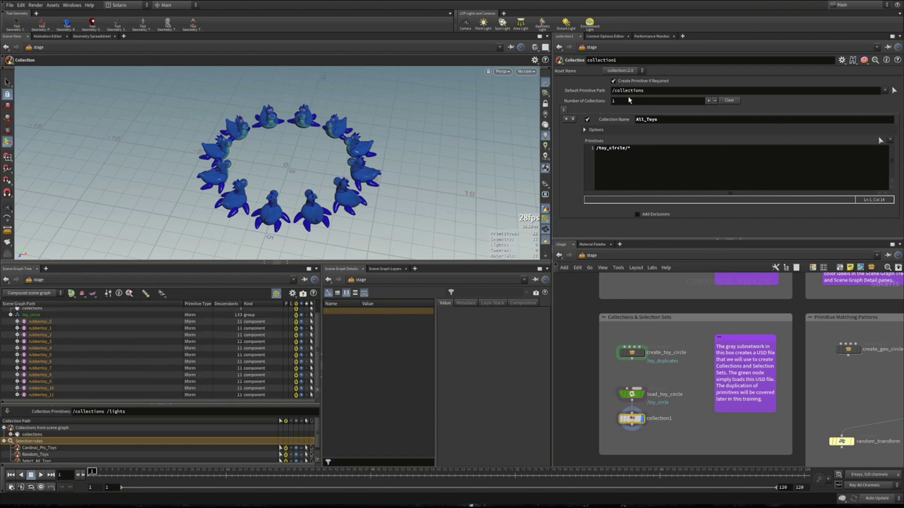
pyautogui.click(586, 119)
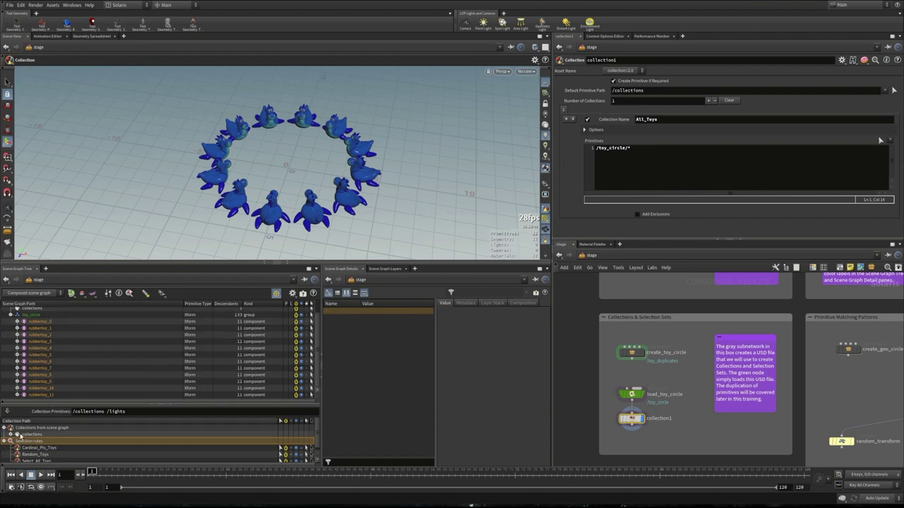
# Enlarge the collections list, select the toys through the All_Toys collection, and clear the selection
pyautogui.moveTo(161, 405); pyautogui.dragTo(161, 375)
pyautogui.click(28, 412)
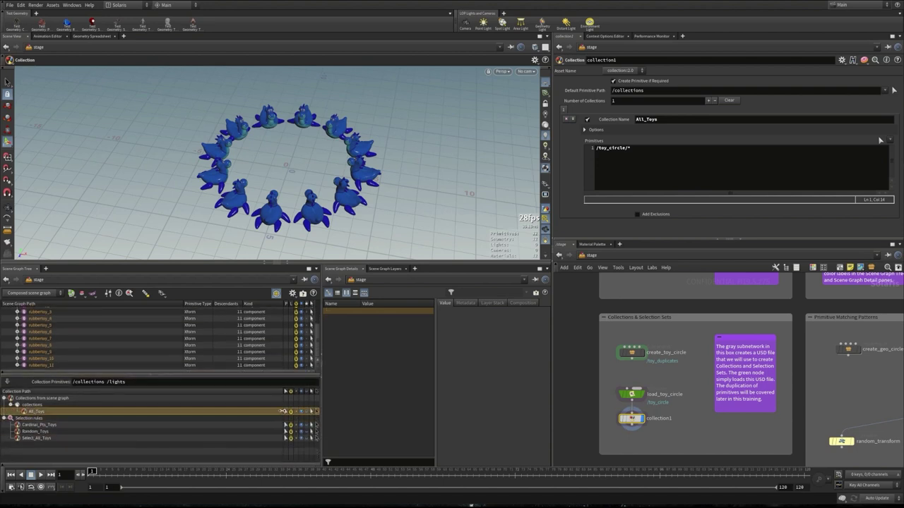
pyautogui.click(286, 412)
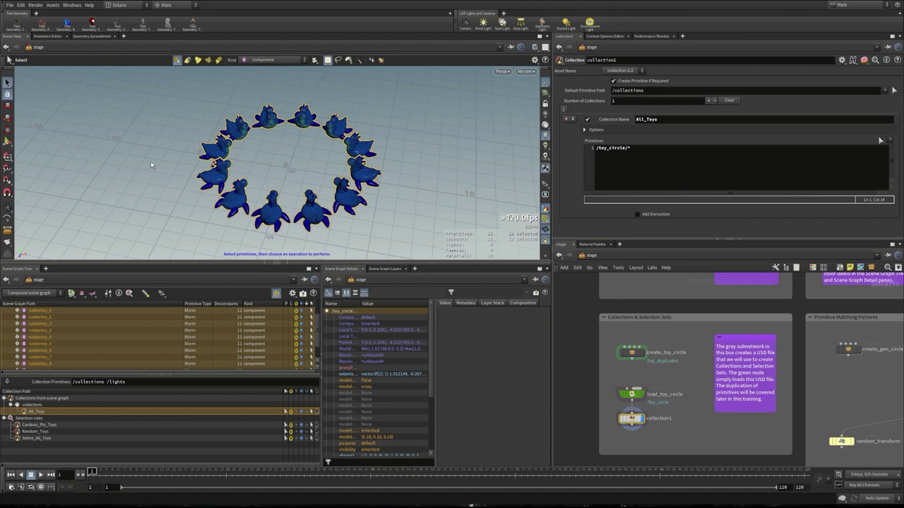
pyautogui.click(137, 151)
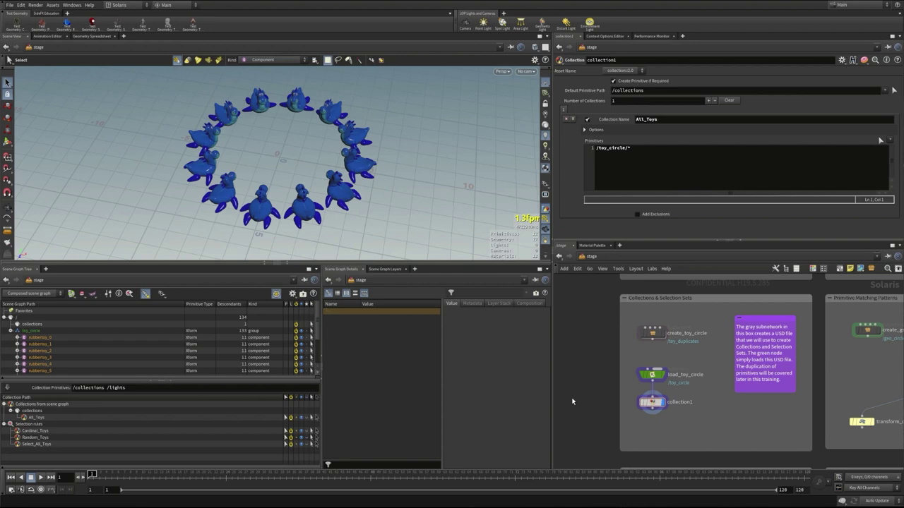
# Add a second collection to collection1 and fill its primitives with seven rubber toys picked in the viewport
pyautogui.click(708, 100)
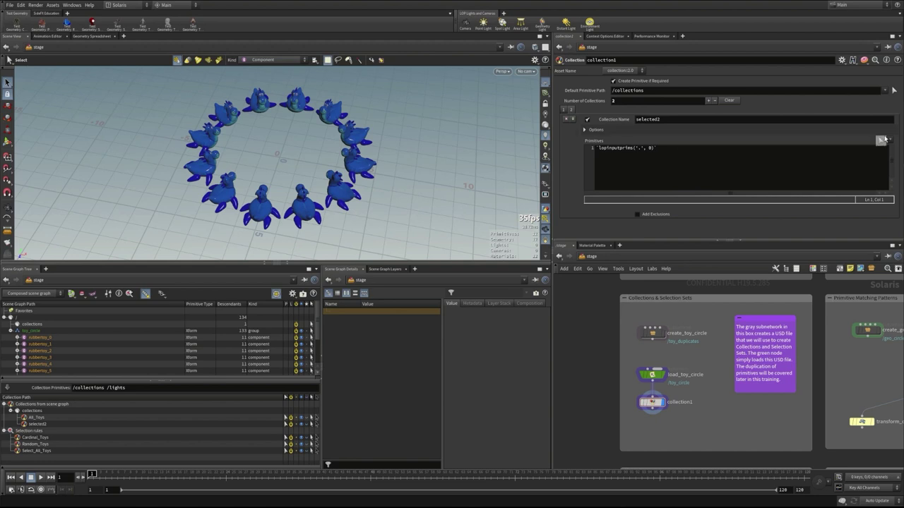
pyautogui.click(879, 141)
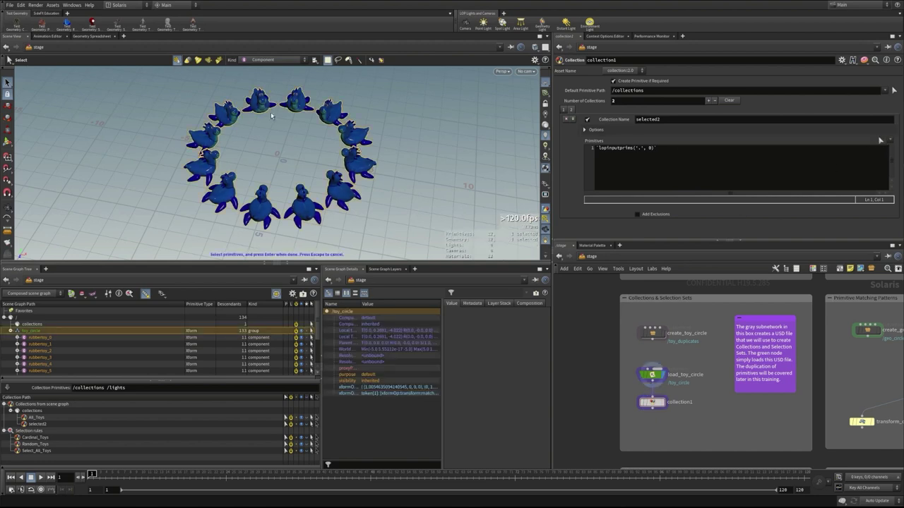
pyautogui.click(267, 106)
pyautogui.keyDown('shift'); pyautogui.moveTo(160, 170); pyautogui.dragTo(235, 189); pyautogui.keyUp('shift')
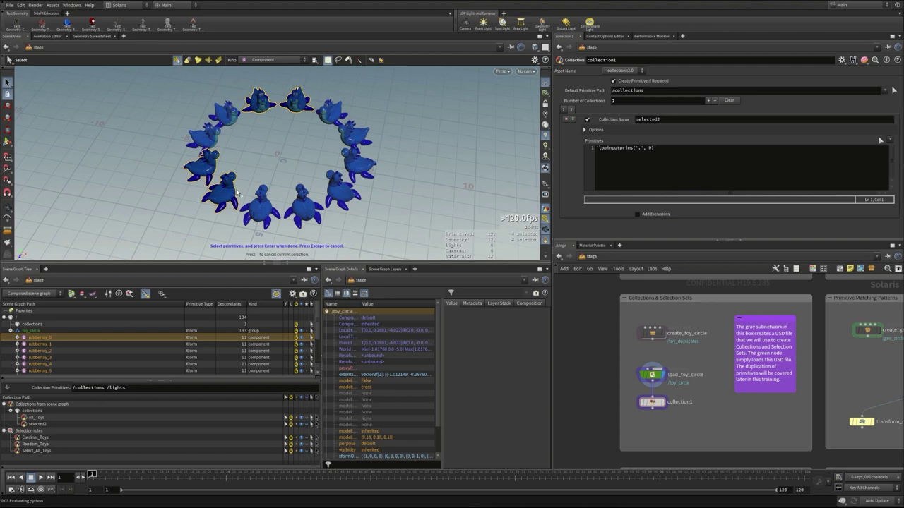
pyautogui.press('Return')
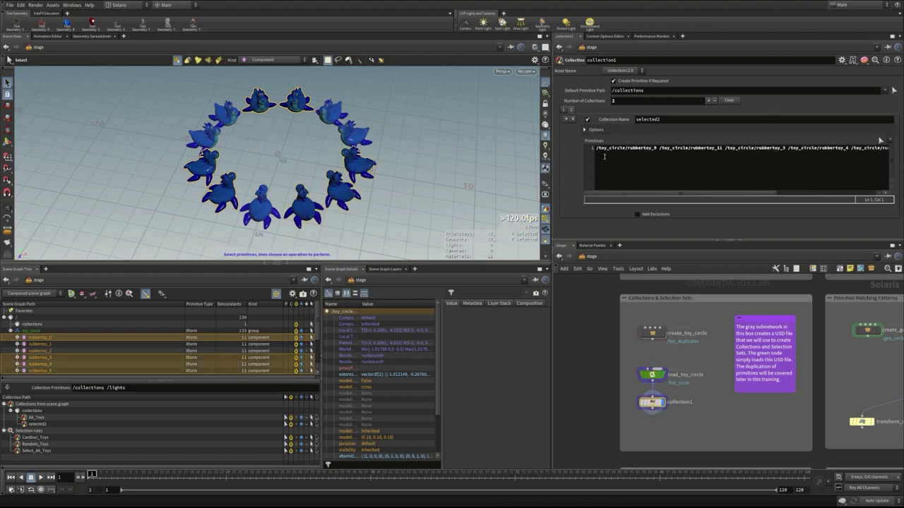
# Empty the second collection's primitives list and deselect the toys in the viewport
pyautogui.click(652, 172)
pyautogui.hotkey('ctrl', 'a')
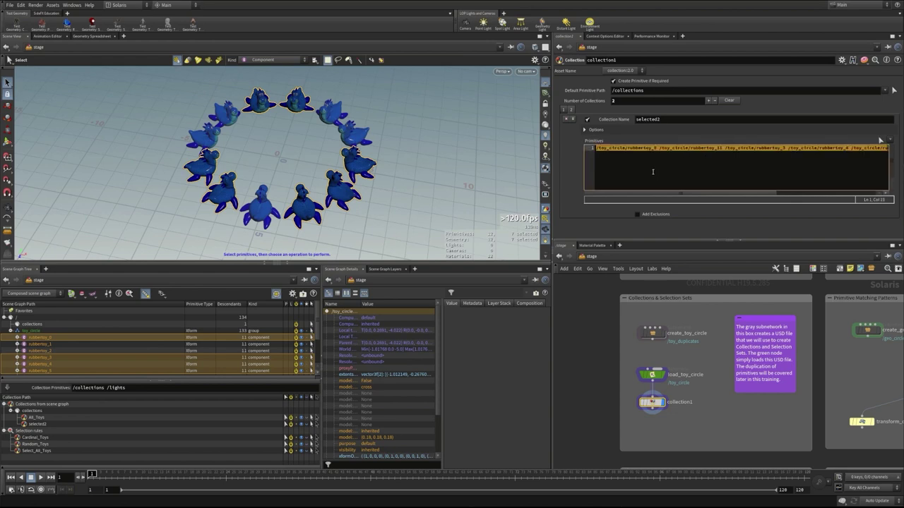
pyautogui.press('BackSpace')
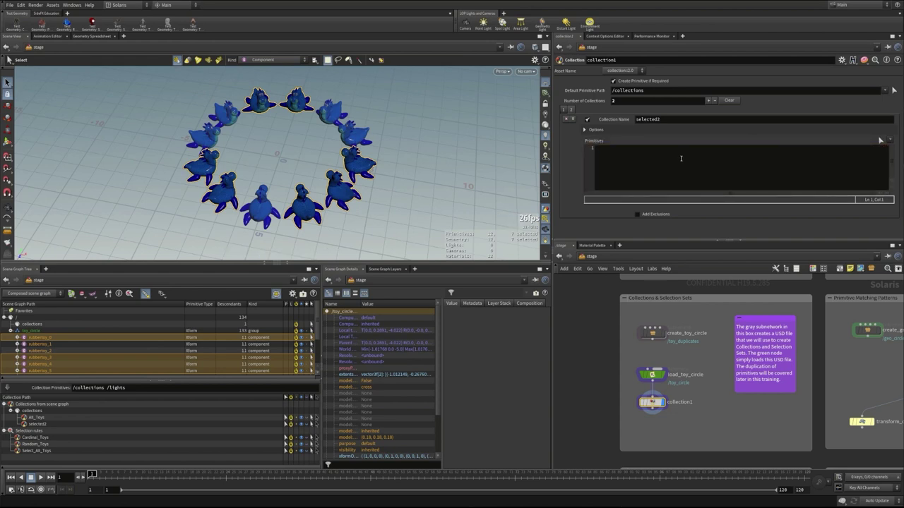
pyautogui.click(438, 184)
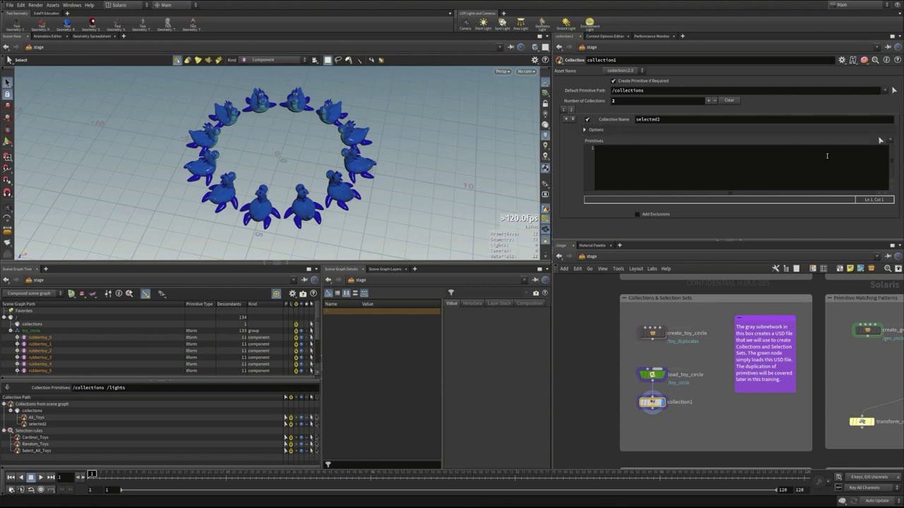
# Assign rubbertoy_0, rubbertoy_3, rubbertoy_6 and rubbertoy_9 under toy_circle as the second collection's primitives using the primitive selection tree
pyautogui.click(880, 140)
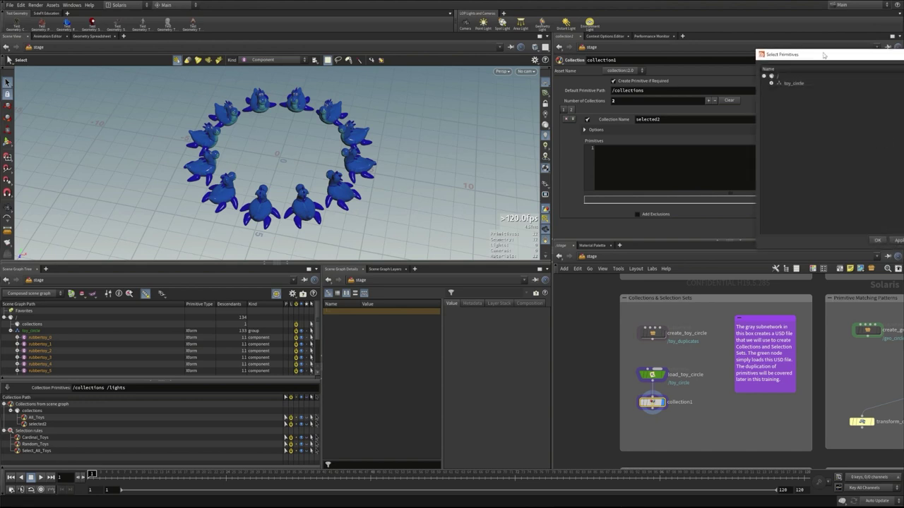
pyautogui.moveTo(823, 54); pyautogui.dragTo(346, 78)
pyautogui.click(328, 106)
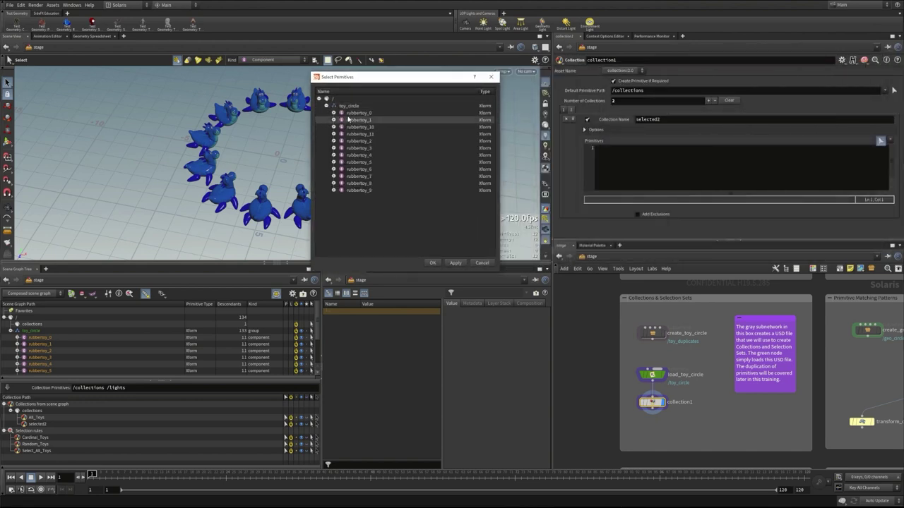
pyautogui.click(333, 140)
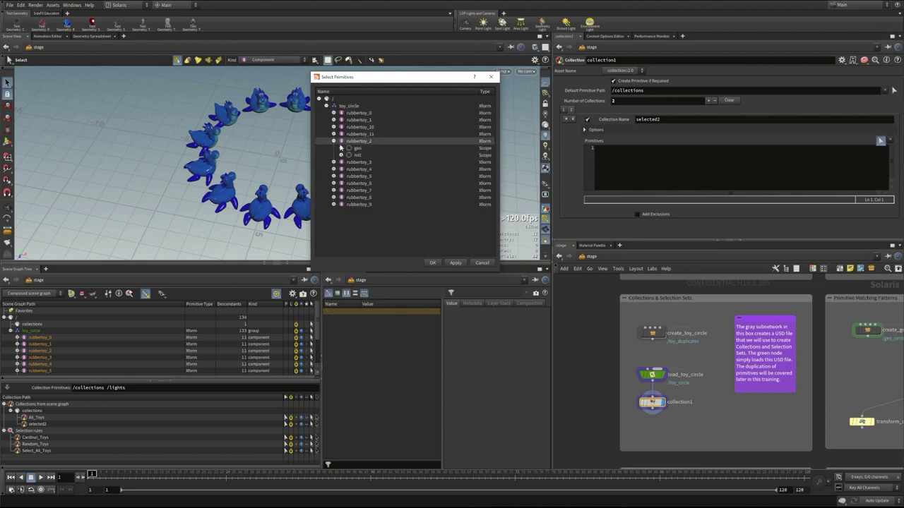
pyautogui.click(333, 140)
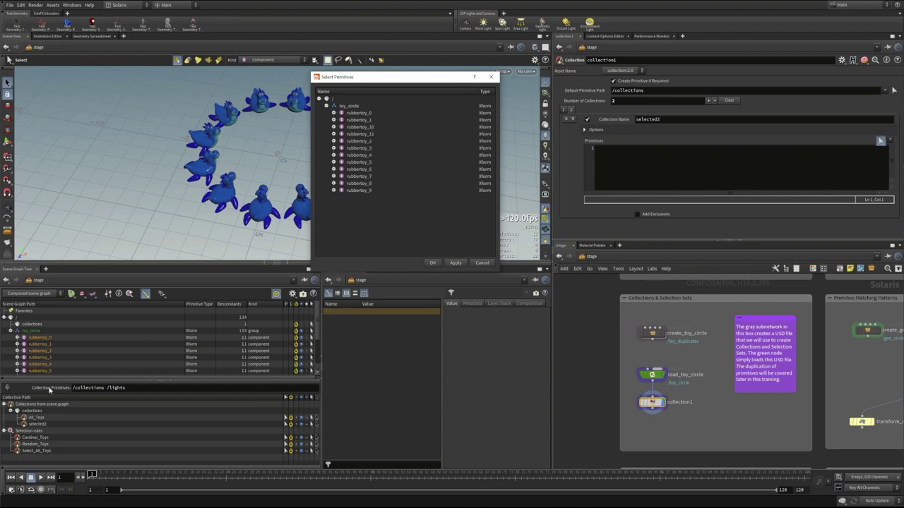
pyautogui.click(358, 112)
pyautogui.keyDown('ctrl'); pyautogui.click(357, 148); pyautogui.keyUp('ctrl')
pyautogui.keyDown('ctrl'); pyautogui.click(358, 169); pyautogui.keyUp('ctrl')
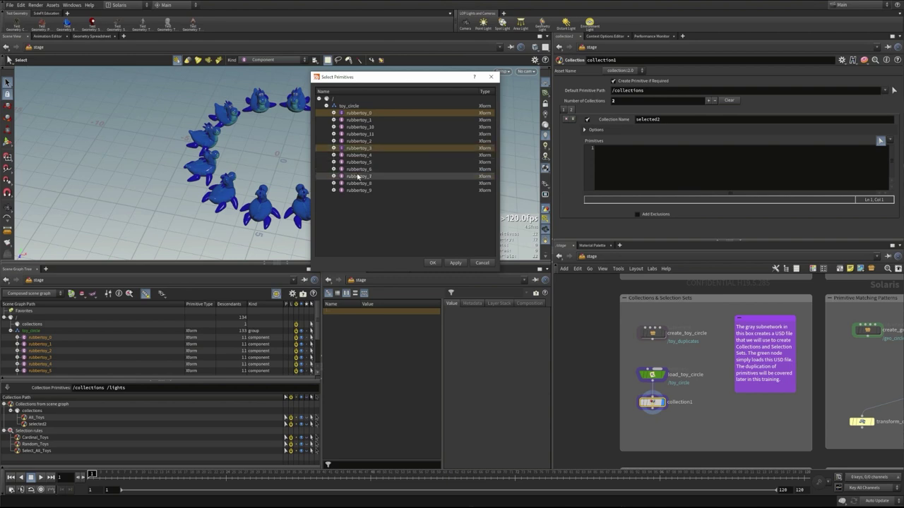
pyautogui.keyDown('ctrl'); pyautogui.click(356, 190); pyautogui.keyUp('ctrl')
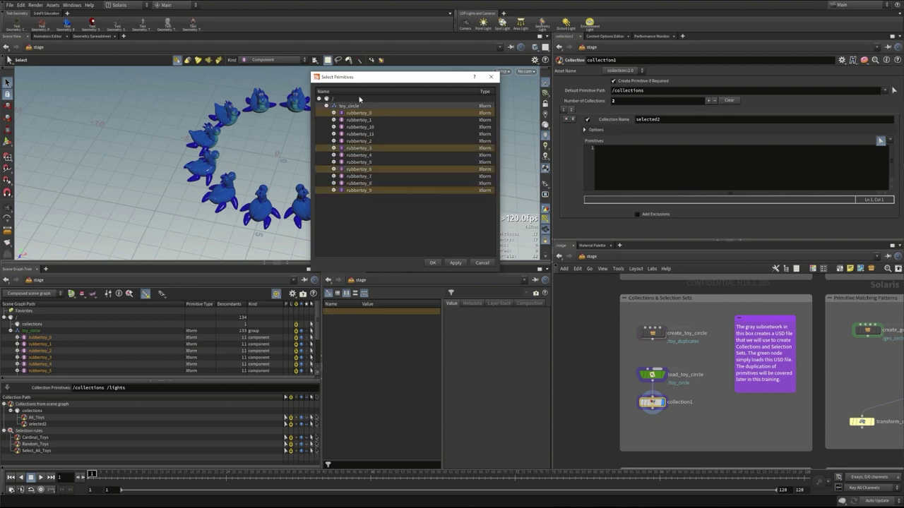
pyautogui.click(432, 262)
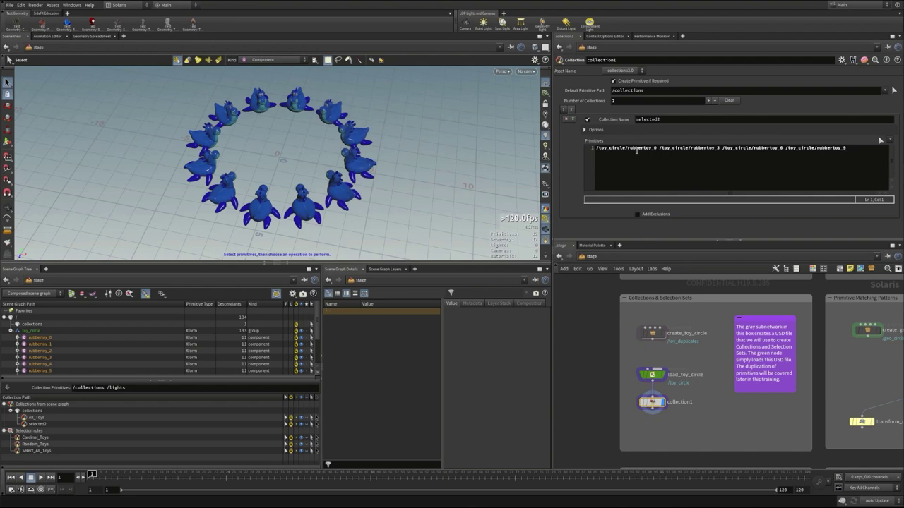
# Rename the second collection Cardinal_Prim_Collection and select its toys through the collections list
pyautogui.doubleClick(659, 120)
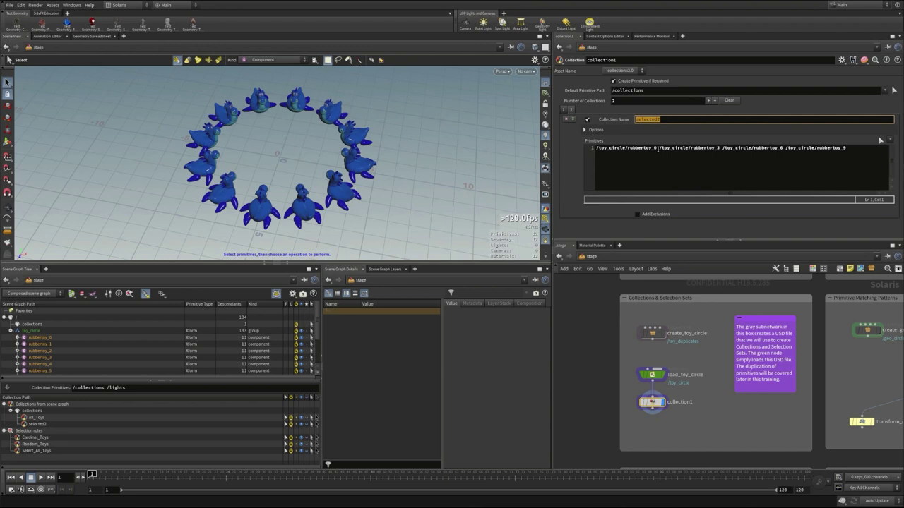
pyautogui.write('Cardinal_Prim_Collection')
pyautogui.press('Return')
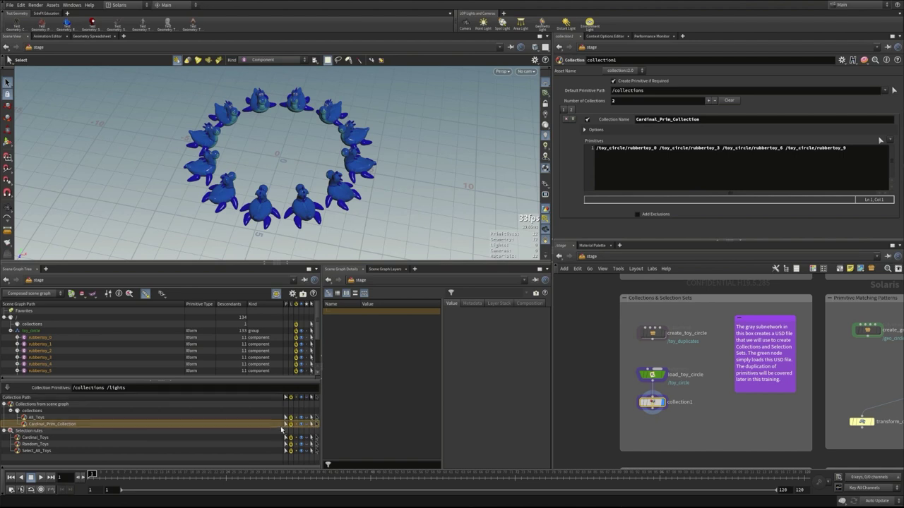
pyautogui.click(286, 424)
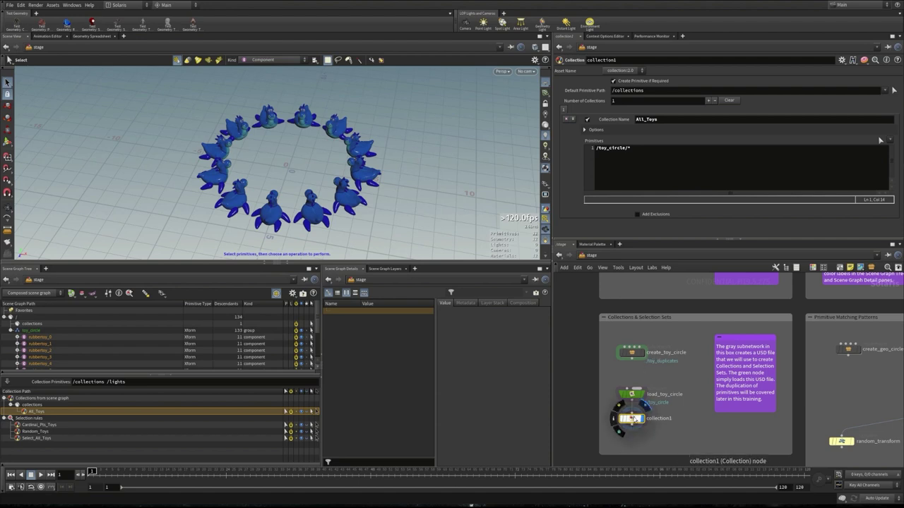
# Move collection1 aside and add a second Collection node beside it, fed by load_toy_circle
pyautogui.moveTo(632, 422)
pyautogui.moveTo(631, 422)
pyautogui.mouseDown()
pyautogui.moveTo(624, 442)
pyautogui.moveTo(622, 430)
pyautogui.mouseUp()
pyautogui.press('Tab')
pyautogui.write('coll')
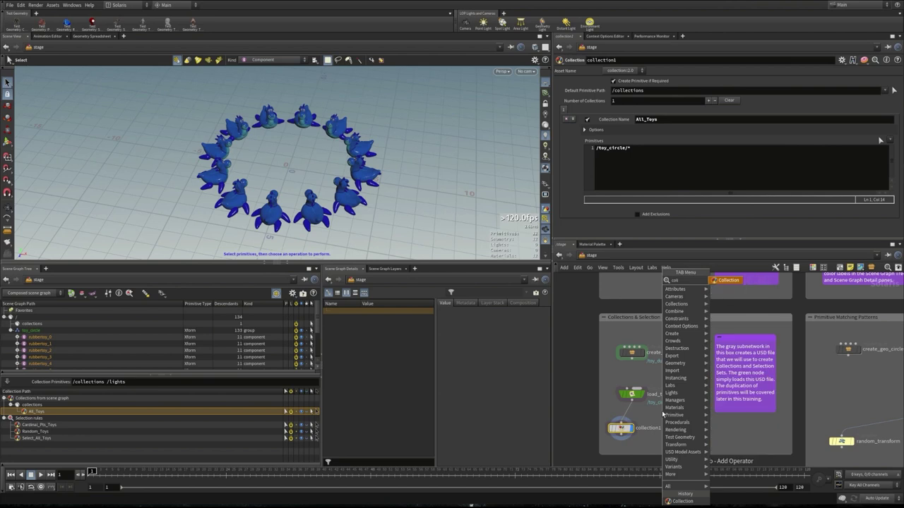
pyautogui.press('Return')
pyautogui.click(681, 431)
pyautogui.moveTo(681, 433)
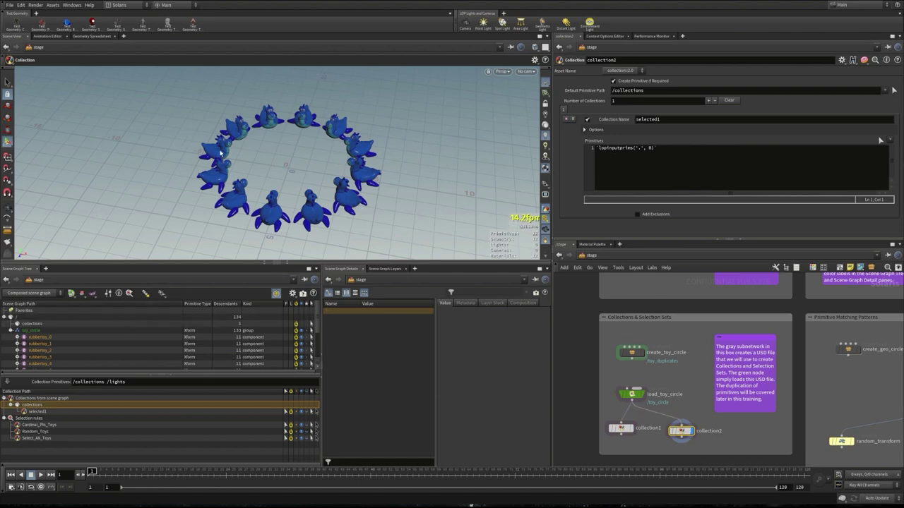
# Select six scattered rubber toys around the circle in the viewport
pyautogui.press('s')
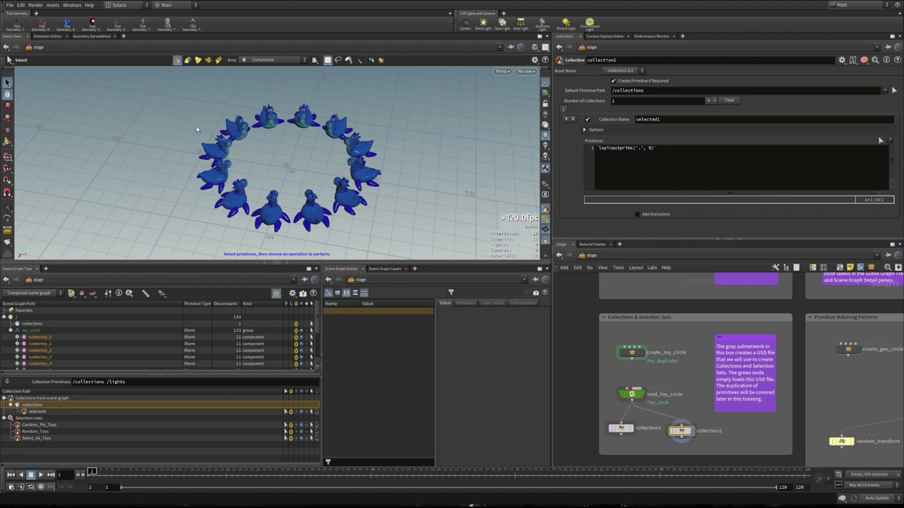
pyautogui.click(216, 170)
pyautogui.keyDown('shift'); pyautogui.click(310, 109); pyautogui.keyUp('shift')
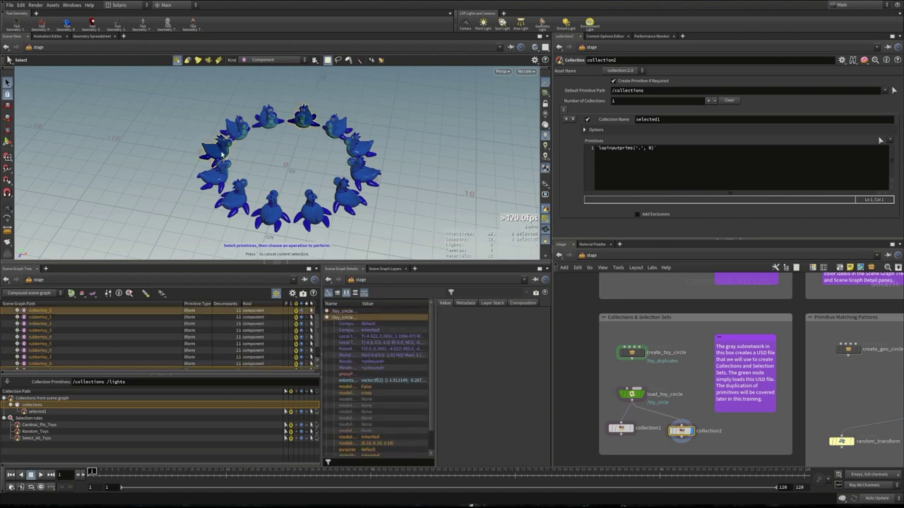
pyautogui.keyDown('shift'); pyautogui.click(267, 115); pyautogui.keyUp('shift')
pyautogui.keyDown('shift'); pyautogui.click(270, 220); pyautogui.keyUp('shift')
pyautogui.keyDown('shift'); pyautogui.click(363, 169); pyautogui.keyUp('shift')
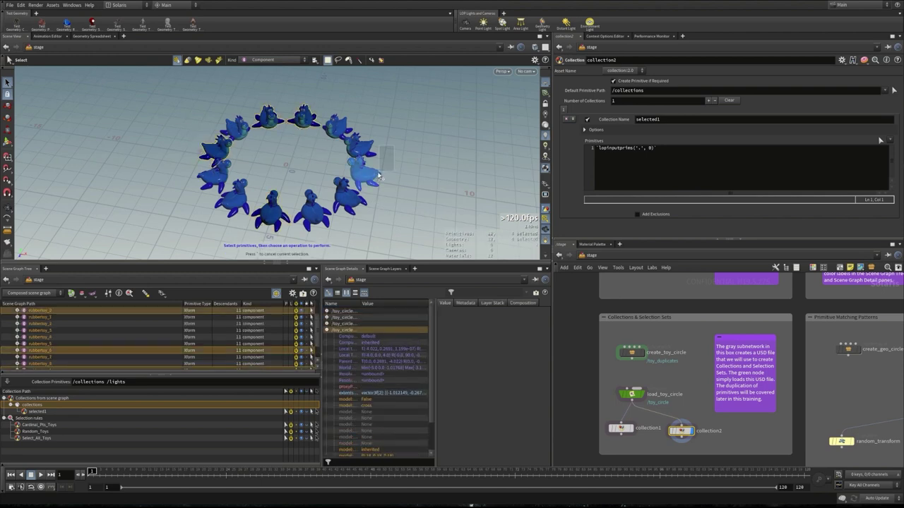
# Replace collection2's default primitives expression with the paths of the six selected toys, then clear the viewport selection
pyautogui.scroll(1, 63, 343)
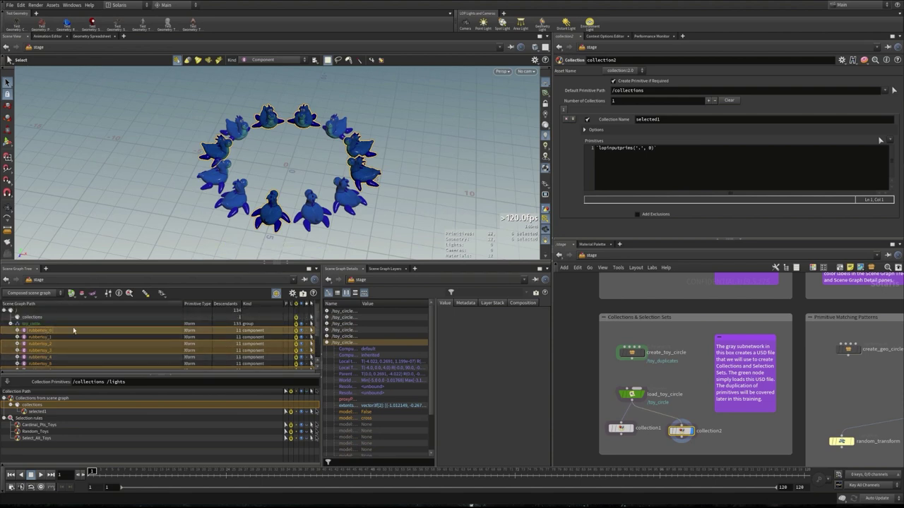
pyautogui.scroll(1, 73, 329)
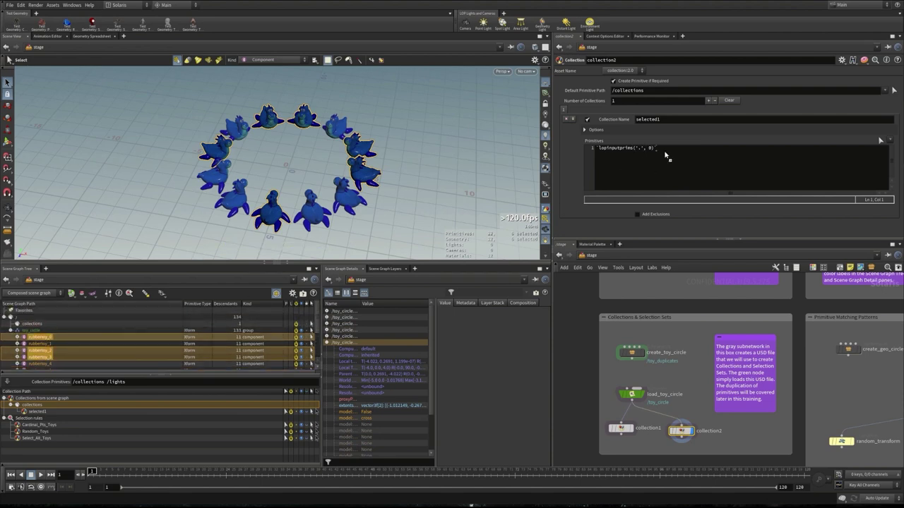
pyautogui.hotkey('ctrl', 'v')
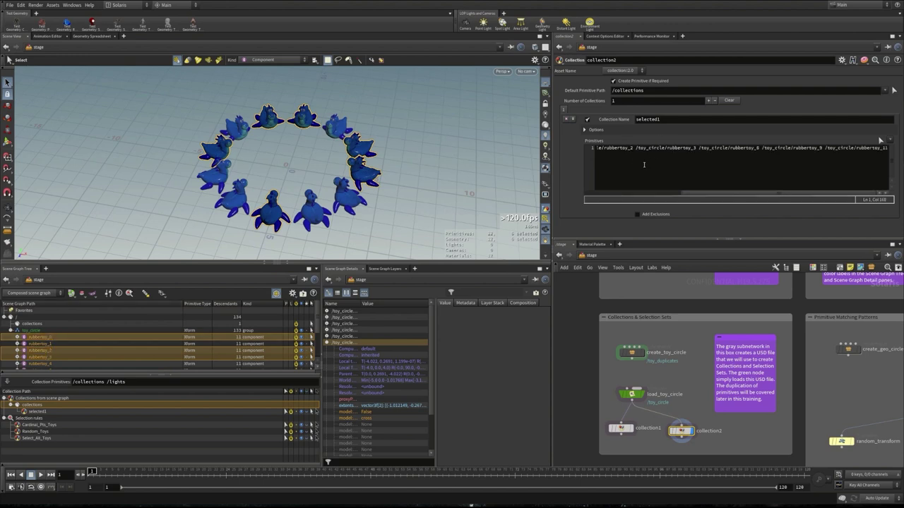
pyautogui.moveTo(676, 193); pyautogui.dragTo(594, 201)
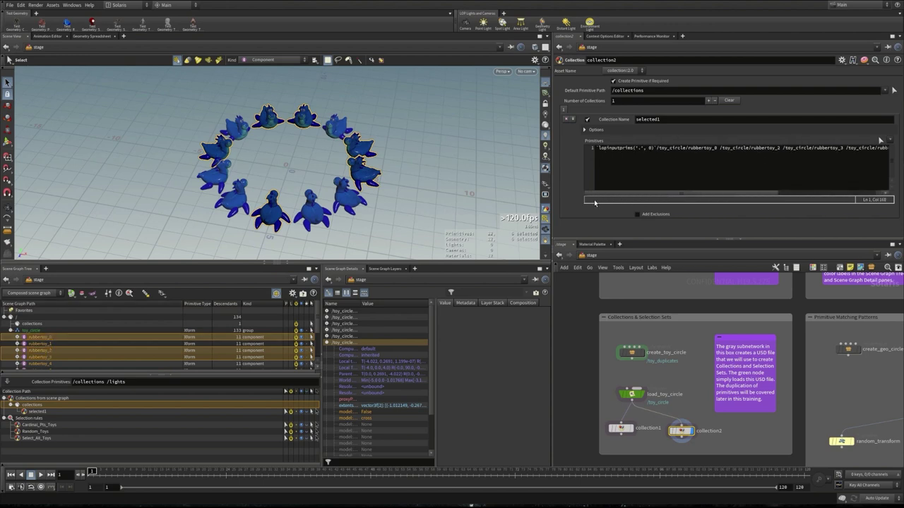
pyautogui.moveTo(656, 148); pyautogui.dragTo(596, 149)
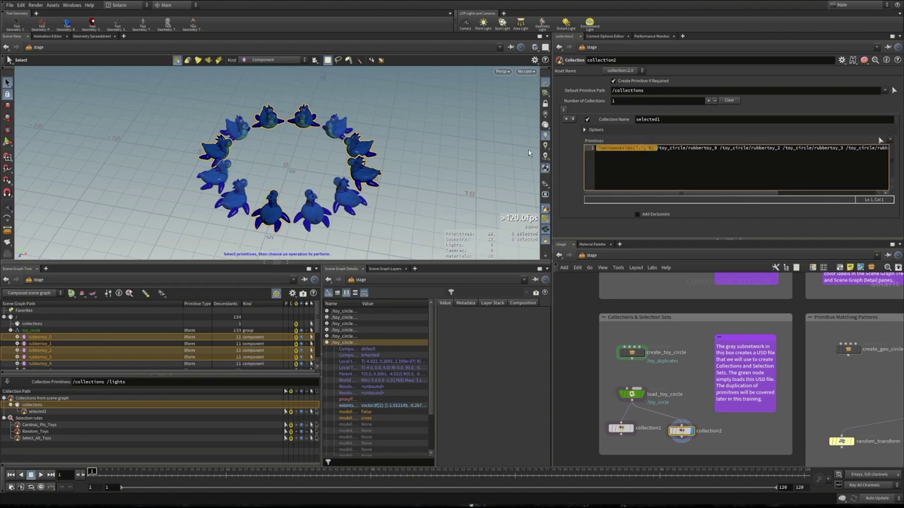
pyautogui.press('BackSpace')
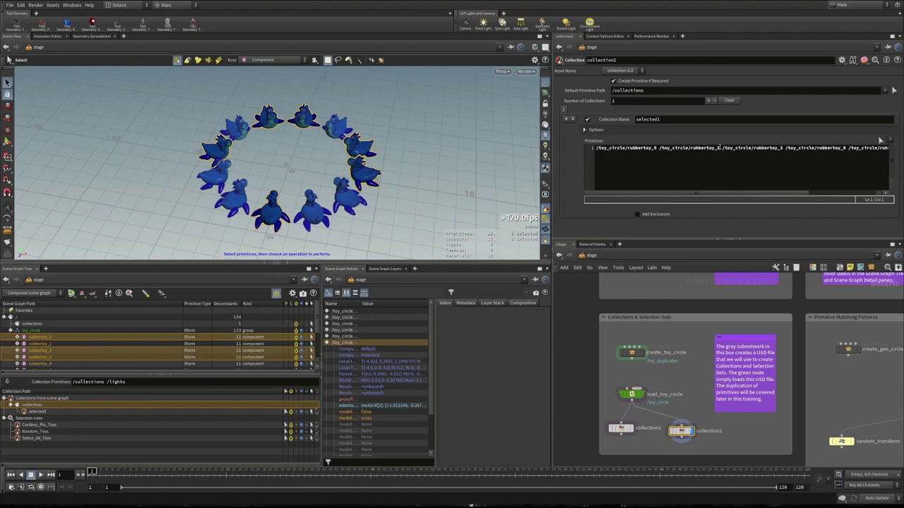
pyautogui.click(445, 209)
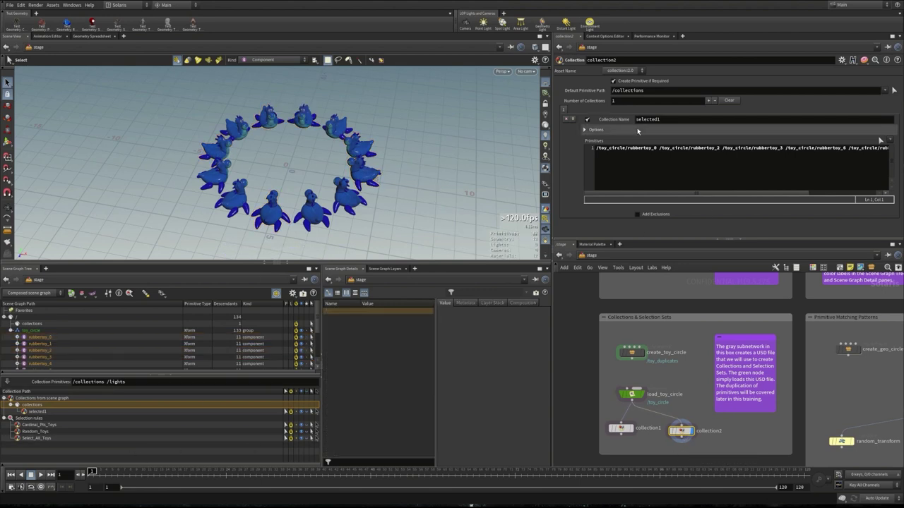
# Rename collection2's collection Random_Toys, select its toys through the collections list, and clear the selection
pyautogui.doubleClick(661, 119)
pyautogui.write('Random_')
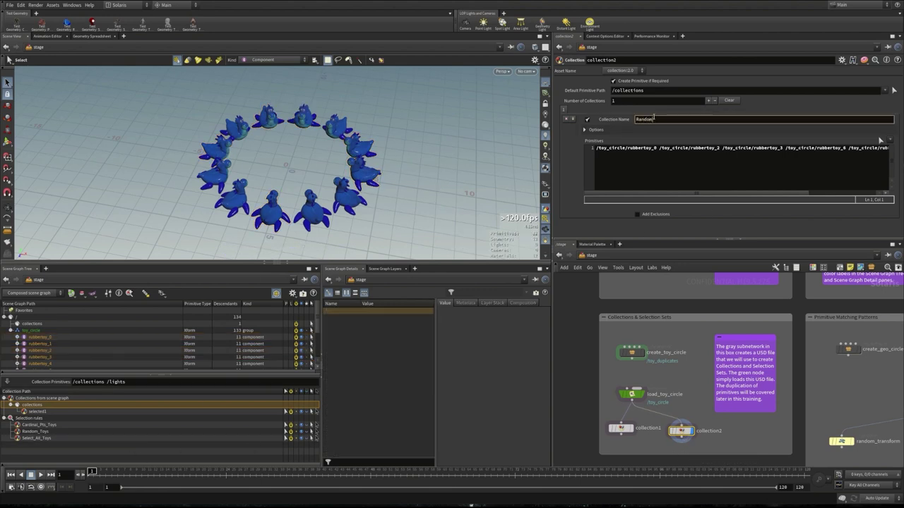
pyautogui.write('Toys')
pyautogui.press('Return')
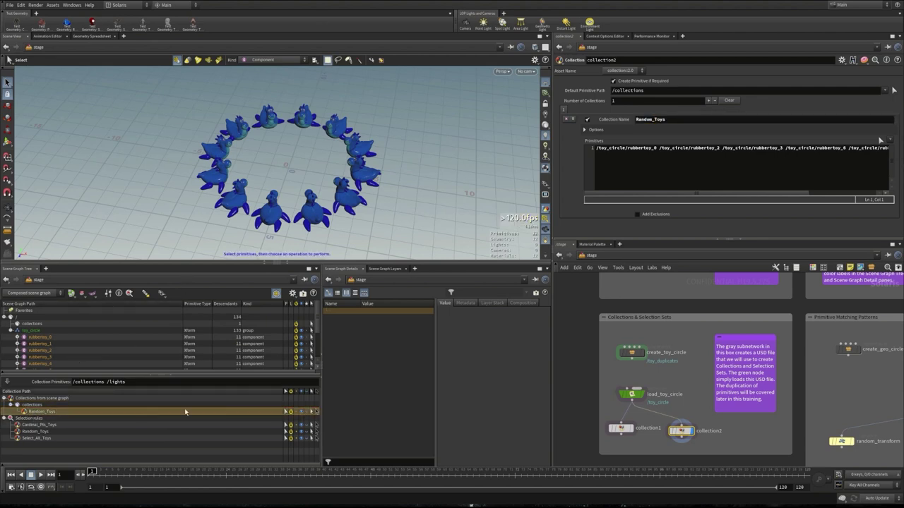
pyautogui.click(286, 411)
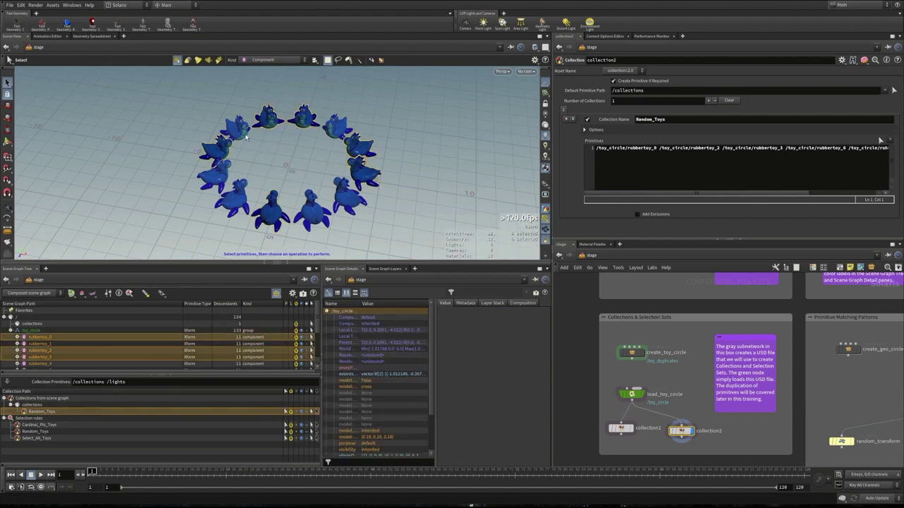
pyautogui.click(156, 169)
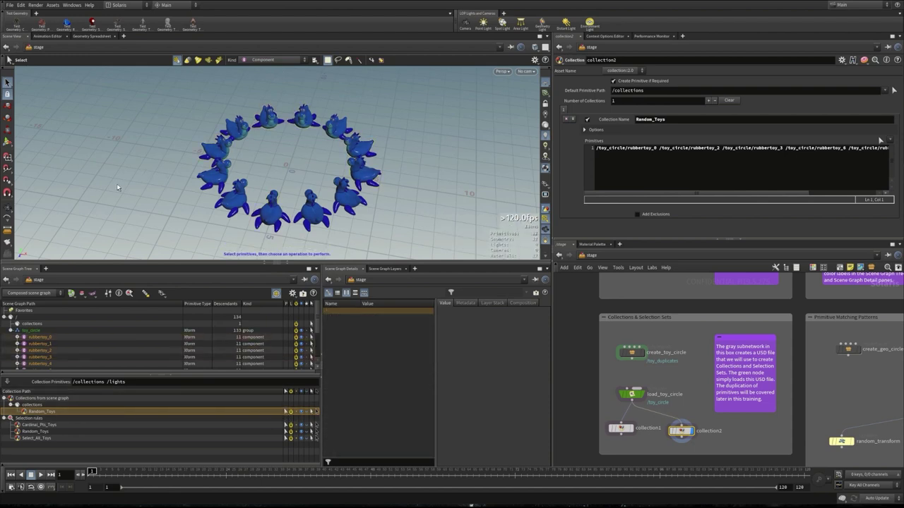
# Display collection1, then chain collection2 directly below it so both Collection nodes run in series under load_toy_circle
pyautogui.moveTo(627, 428)
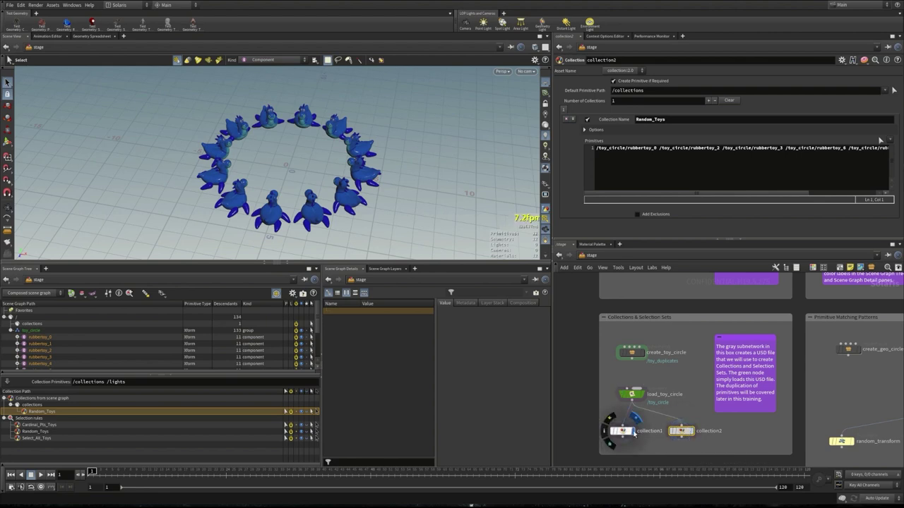
pyautogui.click(621, 431)
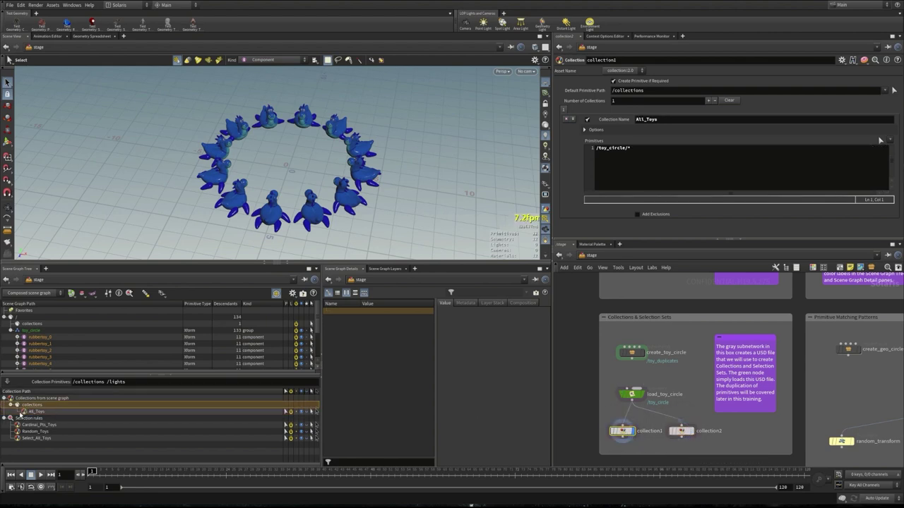
pyautogui.moveTo(622, 431); pyautogui.dragTo(632, 446)
pyautogui.click(632, 444)
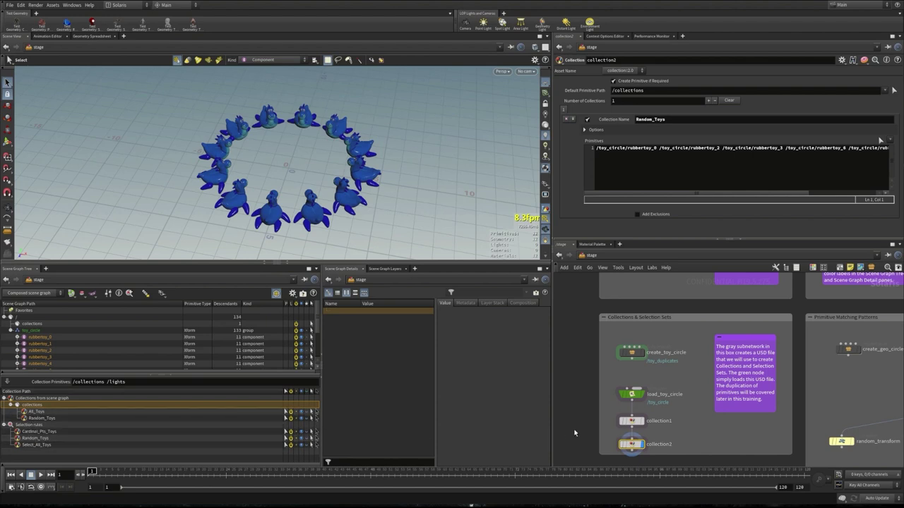
pyautogui.moveTo(592, 434); pyautogui.dragTo(600, 396, button='middle')
pyautogui.moveTo(623, 372)
pyautogui.mouseDown()
pyautogui.moveTo(661, 428)
pyautogui.moveTo(639, 377)
pyautogui.mouseUp()
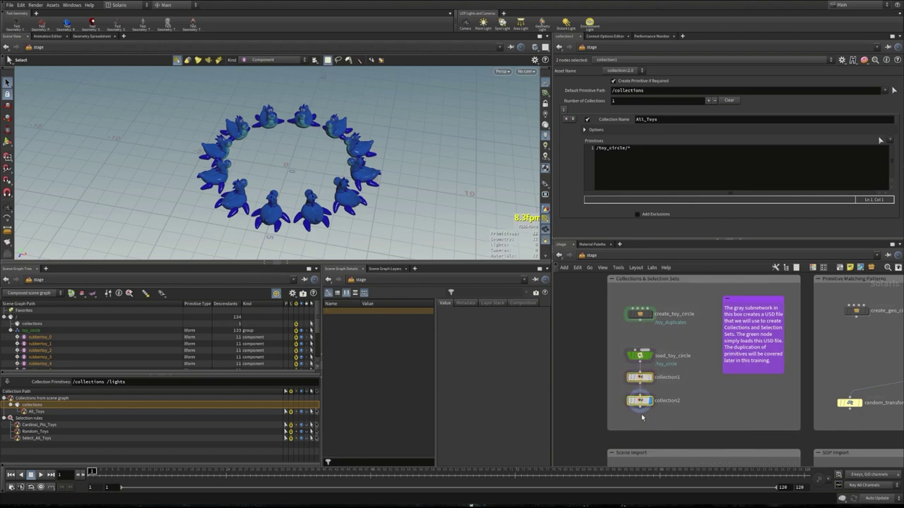
# Add a Transform node directly below collection2 in the Collections & Selection Sets network box
pyautogui.click(740, 405)
pyautogui.press('Tab')
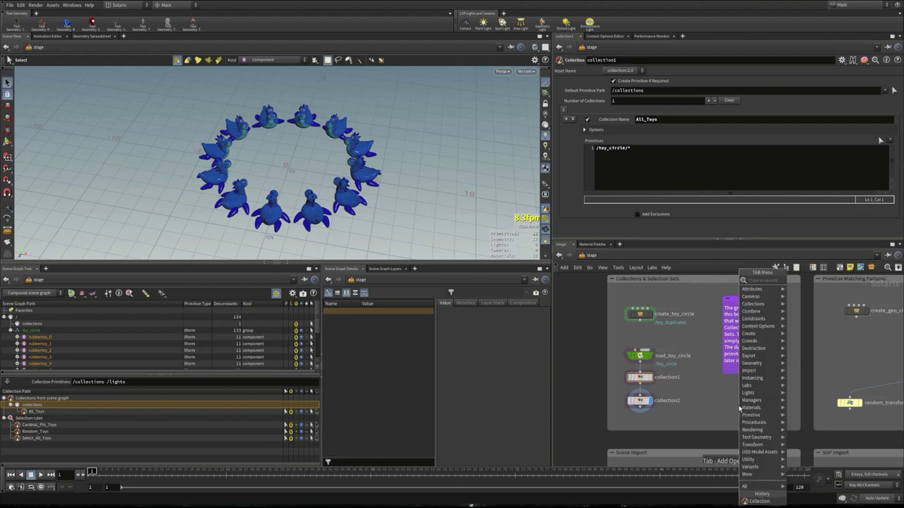
pyautogui.write('collection')
pyautogui.press('Return')
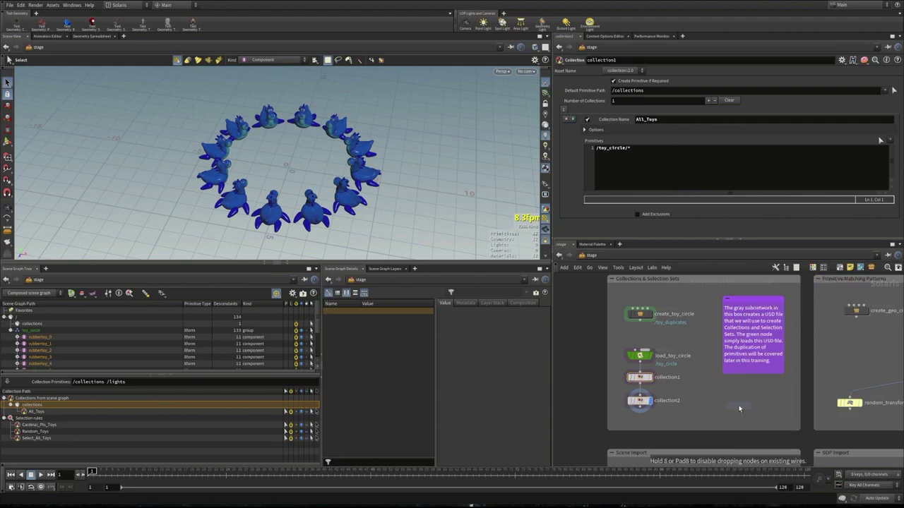
pyautogui.click(645, 425)
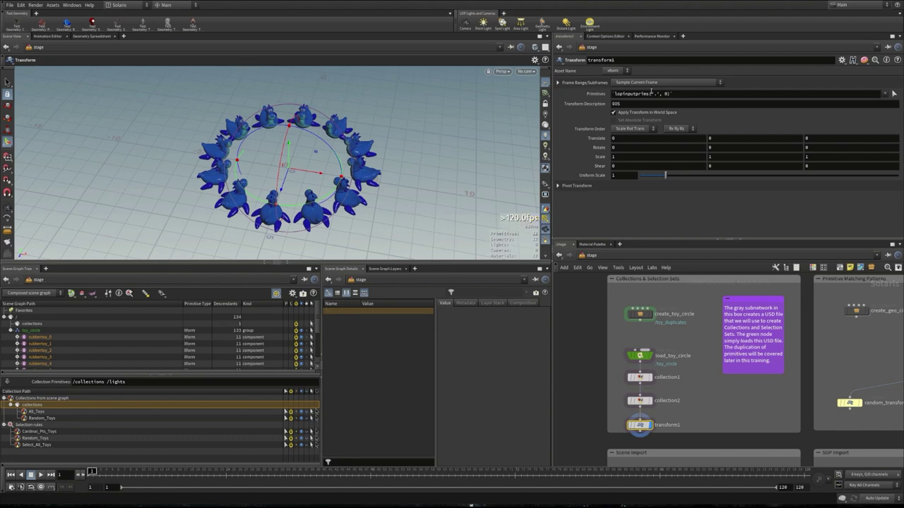
# Replace transform1's default primitives expression with %Random_Toys
pyautogui.click(689, 93)
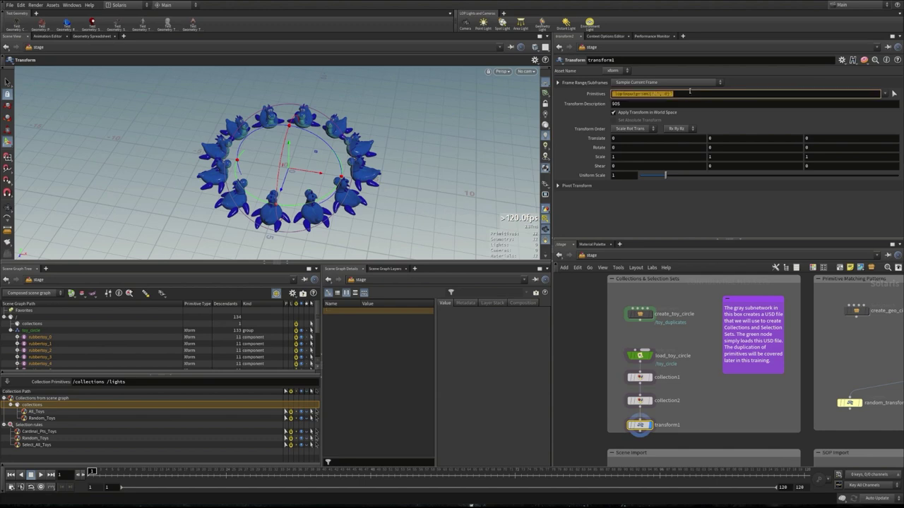
pyautogui.press('BackSpace')
pyautogui.write('/toy')
pyautogui.write('dom')
pyautogui.write('_Toys')
pyautogui.press('Return')
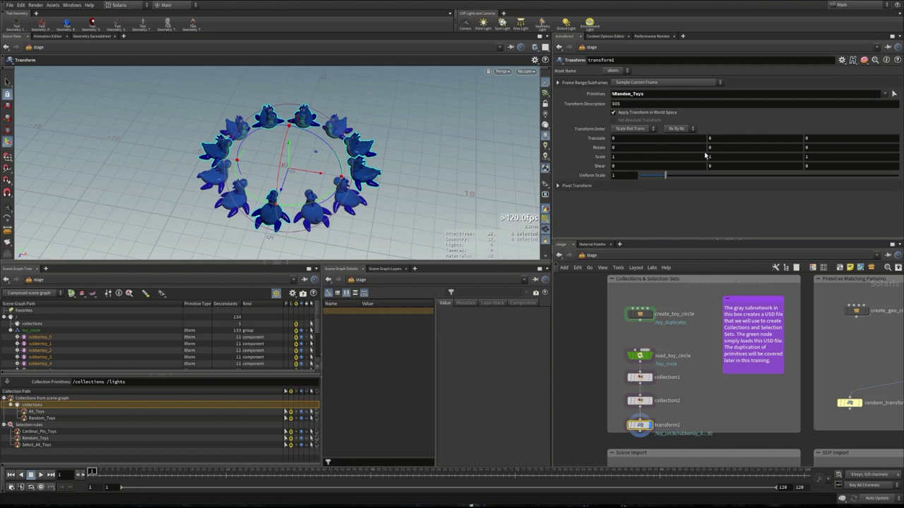
# Set transform1's Y translate to 1, X rotate to about -31.1 and Z rotate to about -40
pyautogui.moveTo(715, 138); pyautogui.dragTo(726, 120, button='middle')
pyautogui.moveTo(620, 147); pyautogui.dragTo(719, 166, button='middle')
pyautogui.moveTo(812, 147); pyautogui.dragTo(784, 124, button='middle')
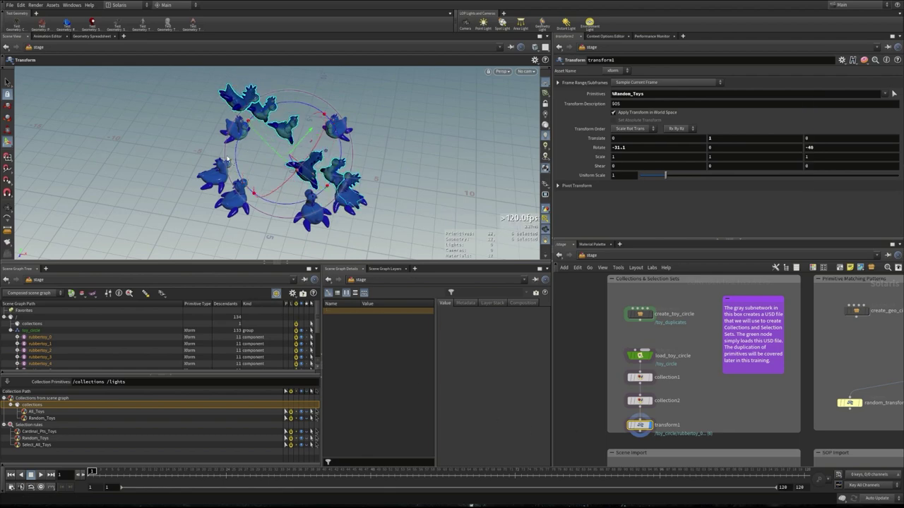
pyautogui.press('Escape')
pyautogui.moveTo(353, 152); pyautogui.dragTo(321, 145)
pyautogui.moveTo(258, 179); pyautogui.dragTo(332, 145)
pyautogui.press('Return')
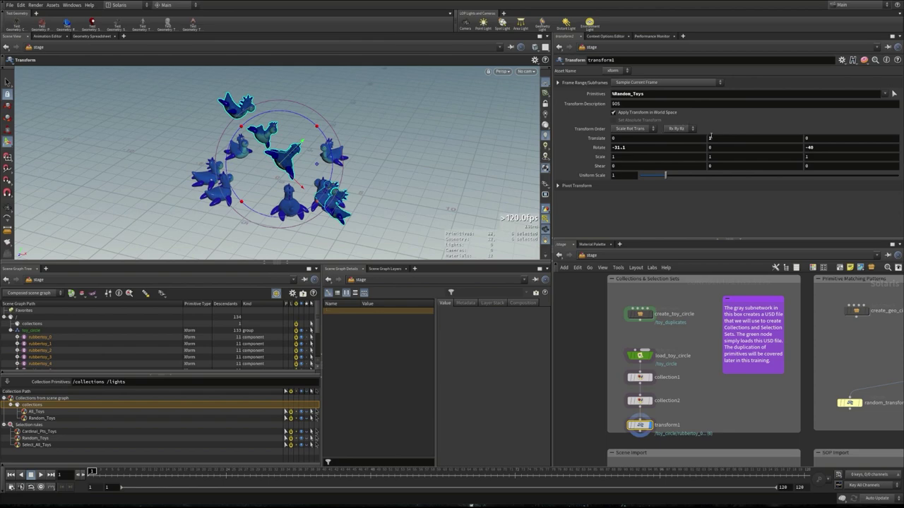
# Raise the Random_Toys collection to a Y translate of 2.5 and check the toys from another angle
pyautogui.moveTo(710, 137); pyautogui.dragTo(741, 132, button='middle')
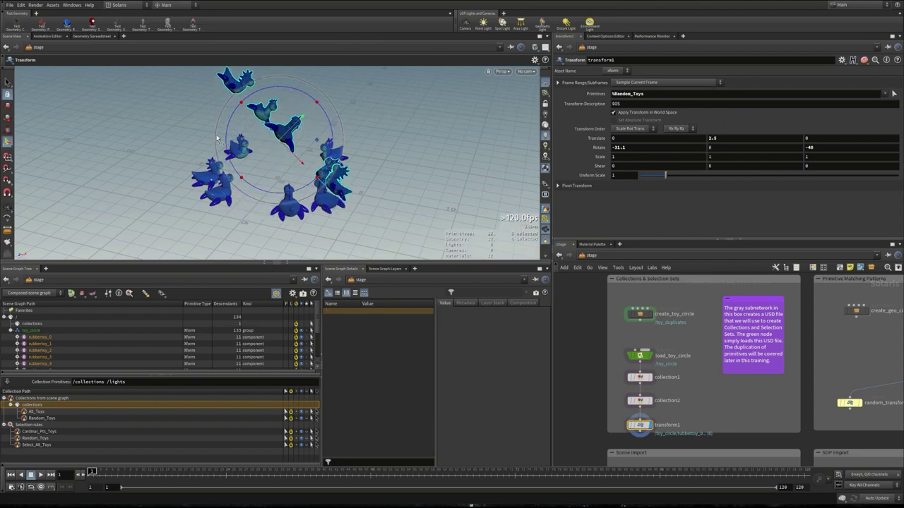
pyautogui.press('Escape')
pyautogui.moveTo(217, 138); pyautogui.dragTo(381, 137)
pyautogui.press('Return')
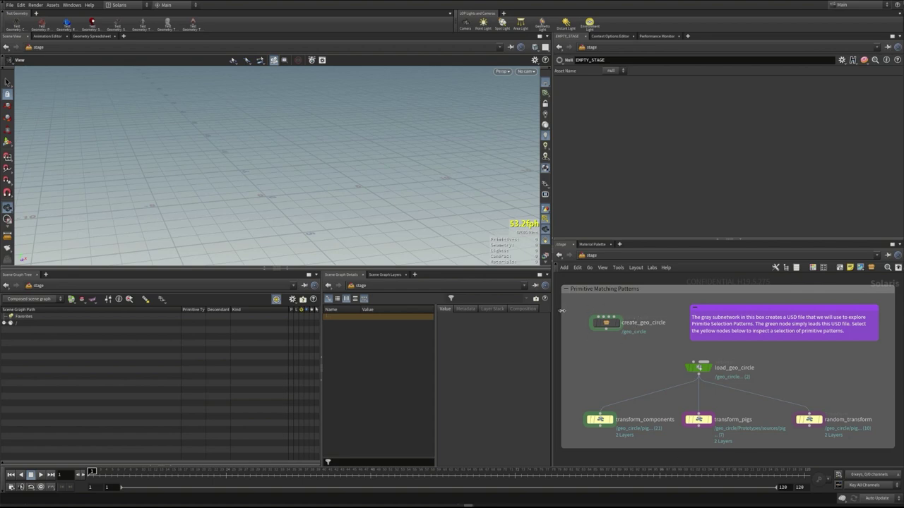
# Inspect the USD export node inside the create_geo_circle subnetwork, then return to the stage and display load_geo_circle
pyautogui.doubleClick(607, 326)
pyautogui.click(696, 452)
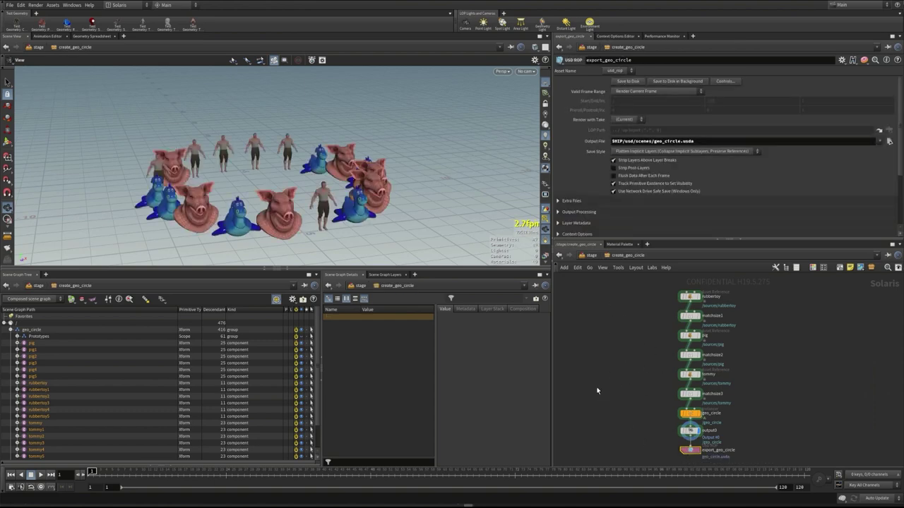
pyautogui.press('u')
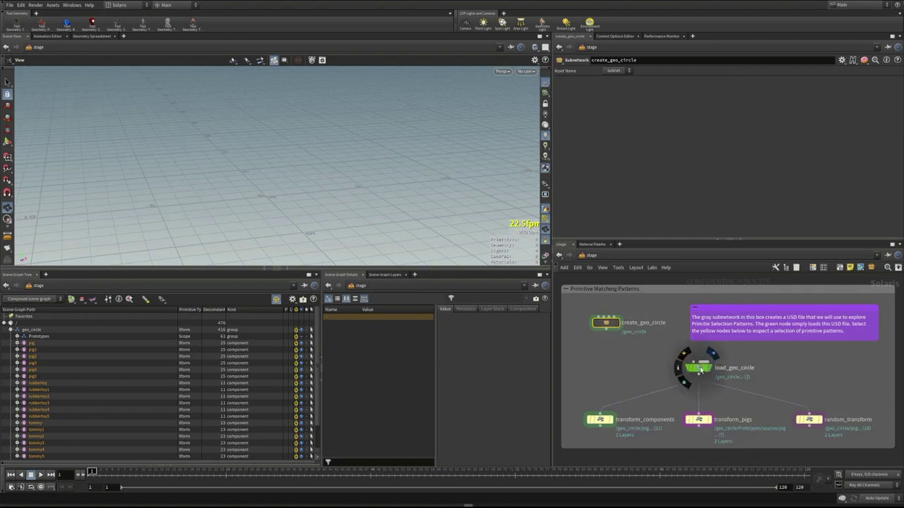
pyautogui.click(700, 368)
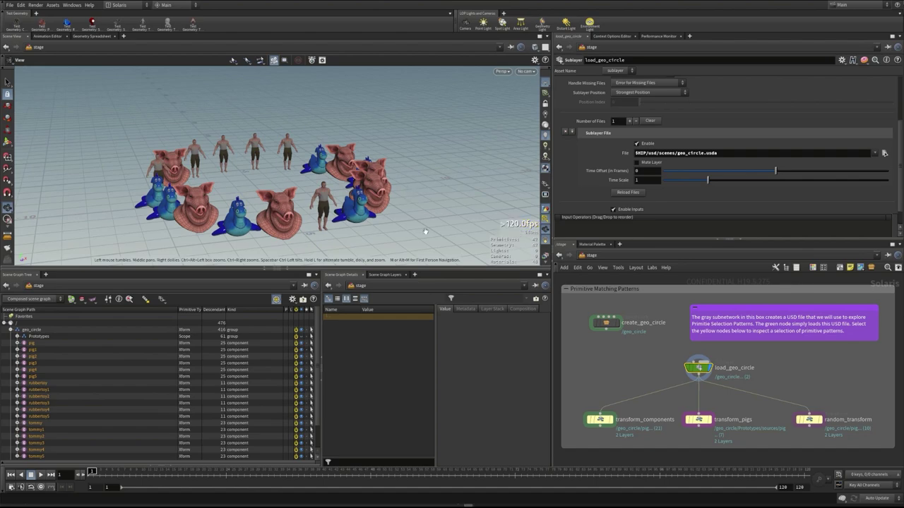
# Switch to the Houdini help browser, review the Primitive matching patterns page from its beginning, and return to the stage
pyautogui.hotkey('alt', 'Tab')
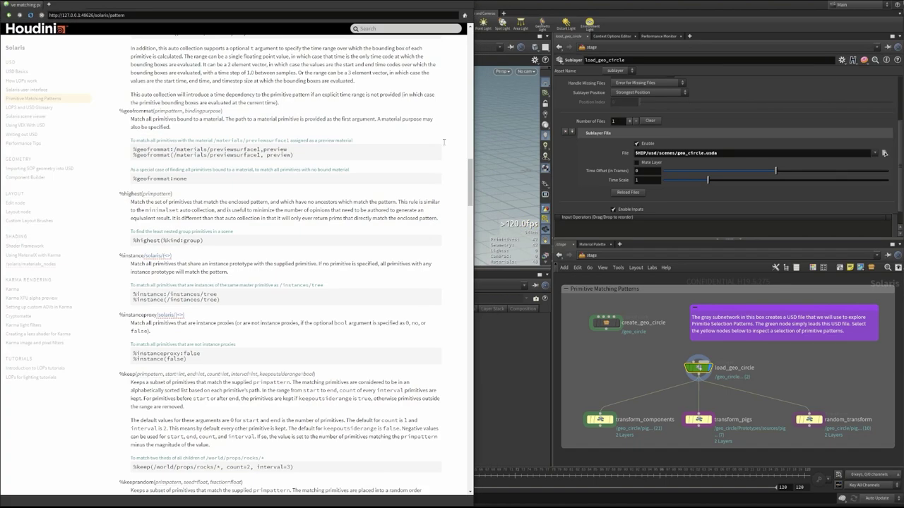
pyautogui.scroll(15, 443, 142)
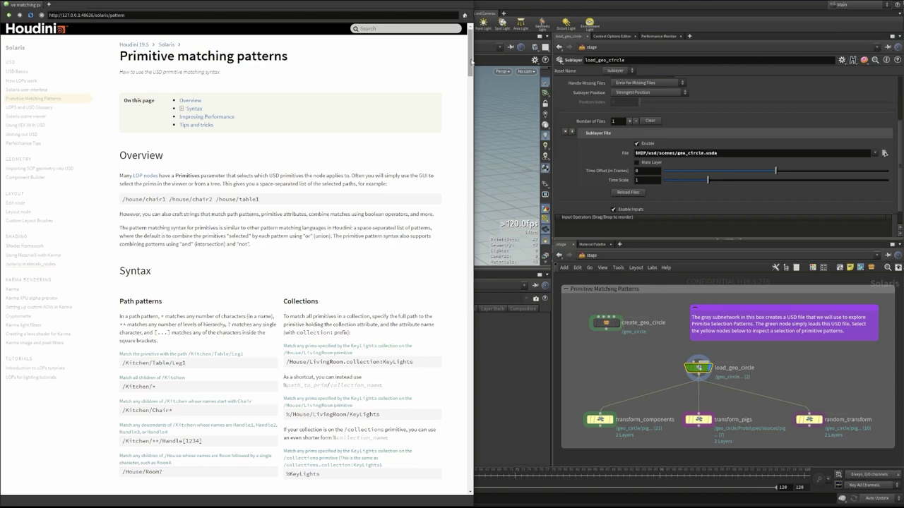
pyautogui.moveTo(471, 62)
pyautogui.mouseDown()
pyautogui.moveTo(468, 270)
pyautogui.moveTo(469, 64)
pyautogui.mouseUp()
pyautogui.hotkey('alt', 'Tab')
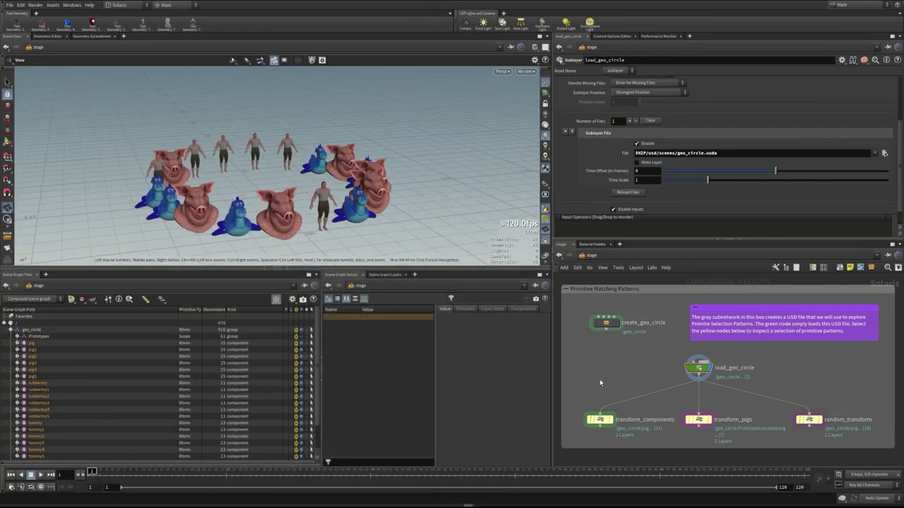
# Display transform_components and examine its %kind:component pattern against the prim kinds in the scene graph tree
pyautogui.click(600, 422)
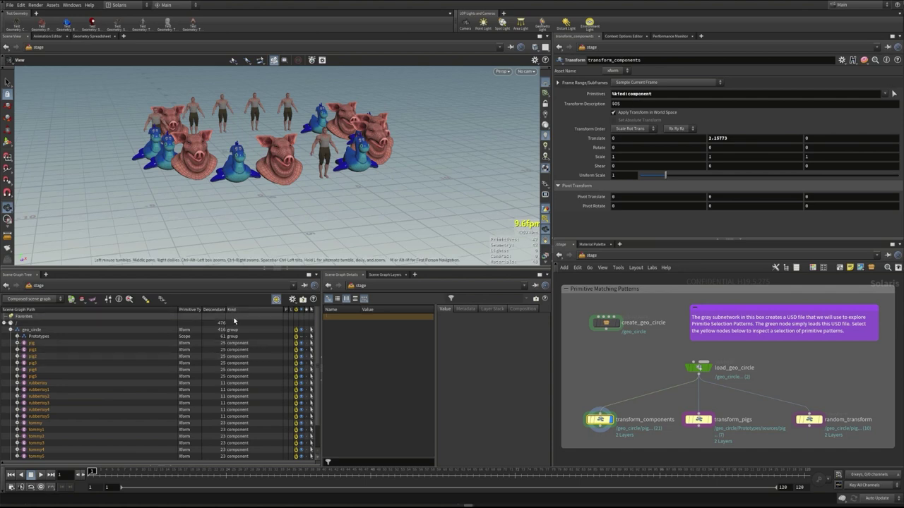
pyautogui.scroll(-1, 237, 346)
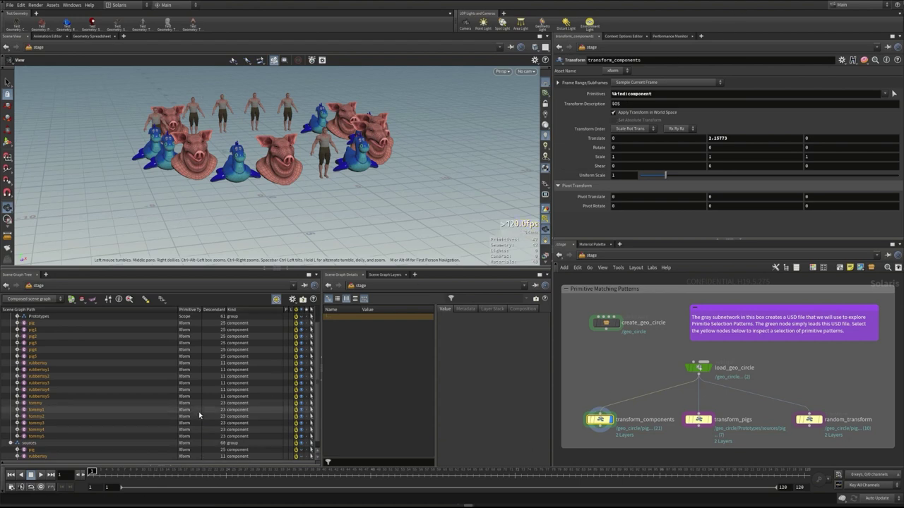
pyautogui.scroll(1, 199, 412)
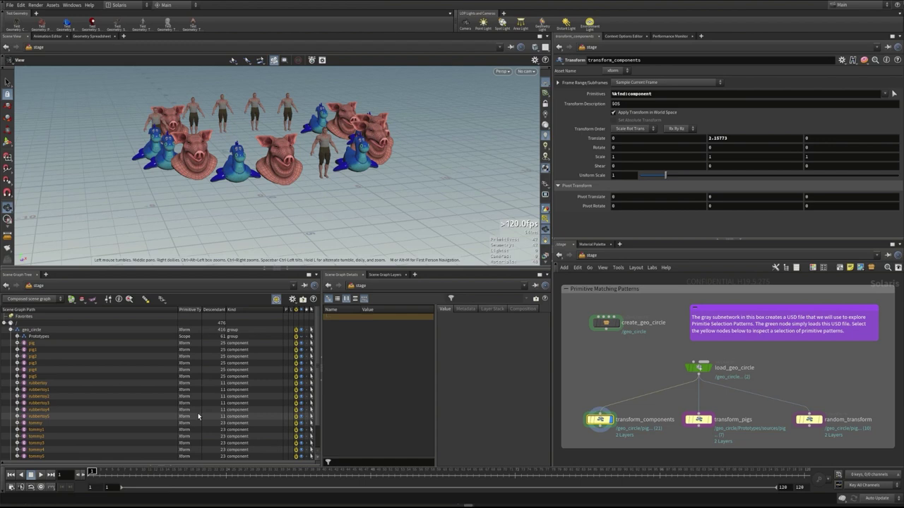
# Display transform_pigs and examine its %reference:/sources/pig pattern against the source prims and the raised pigs
pyautogui.click(699, 418)
pyautogui.moveTo(705, 412)
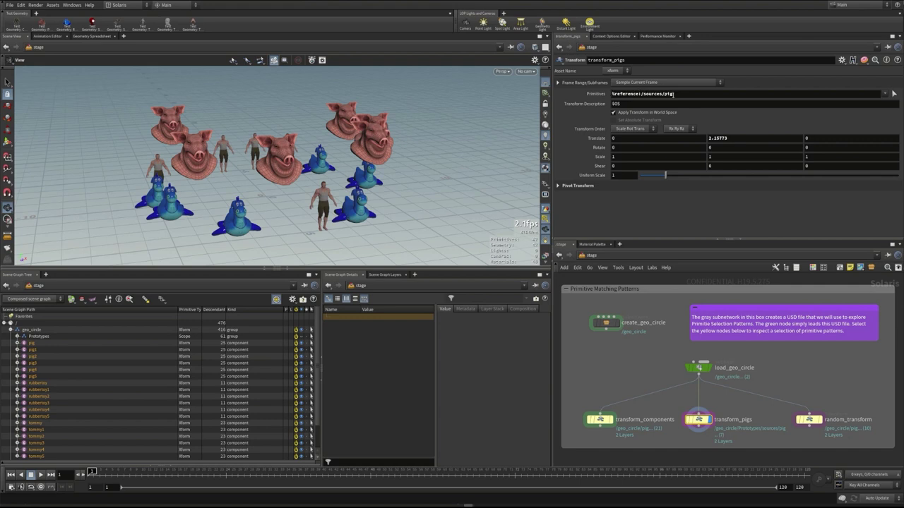
pyautogui.scroll(-1, 315, 355)
pyautogui.scroll(-1, 316, 356)
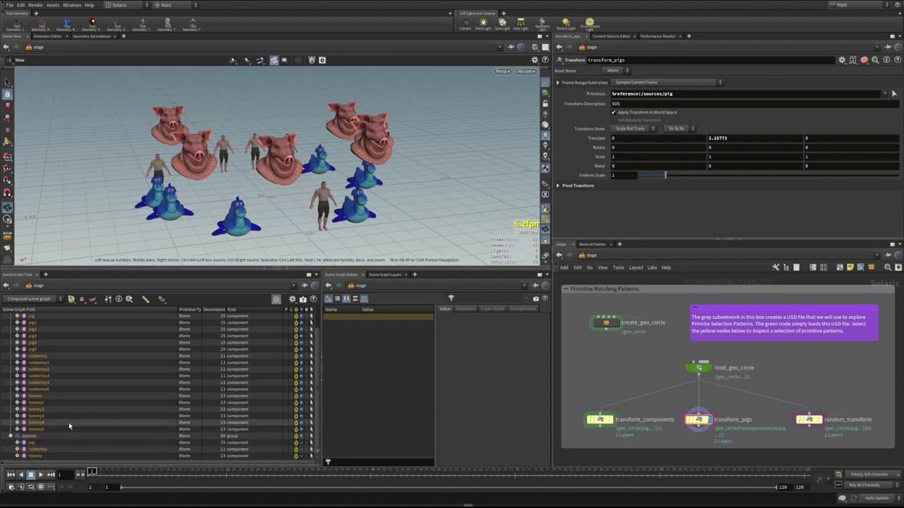
pyautogui.scroll(2, 60, 418)
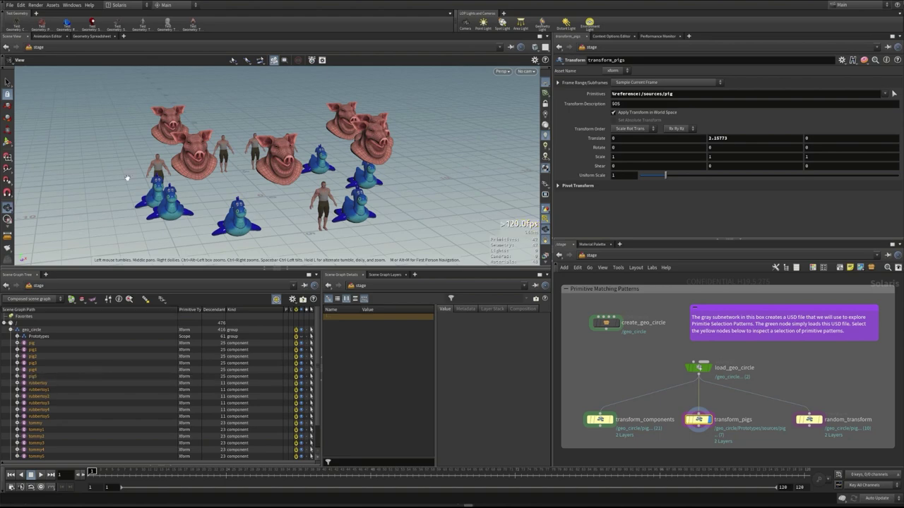
pyautogui.moveTo(255, 160); pyautogui.dragTo(277, 168)
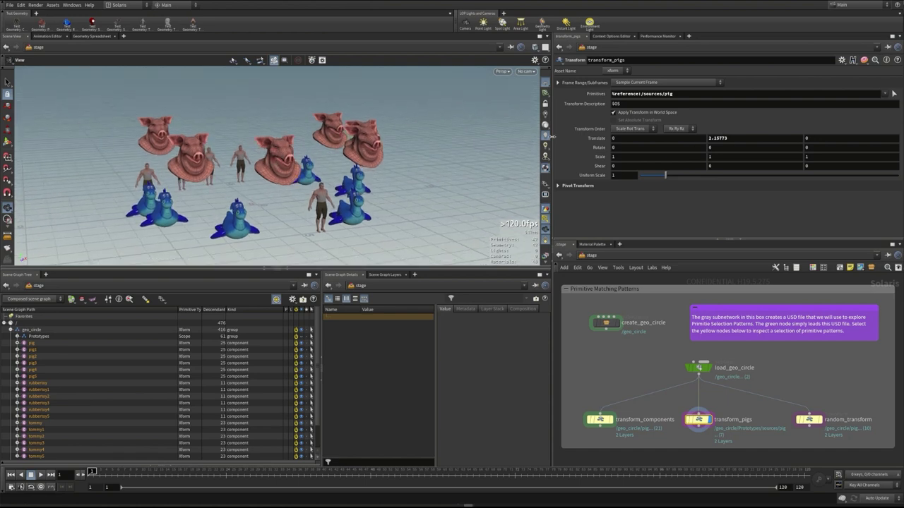
pyautogui.press('Home')
pyautogui.press('Delete')
pyautogui.write('%')
# Display random_transform and enter a fraction of 0.5 in its %keeprandom primitives pattern
pyautogui.click(823, 421)
pyautogui.click(809, 420)
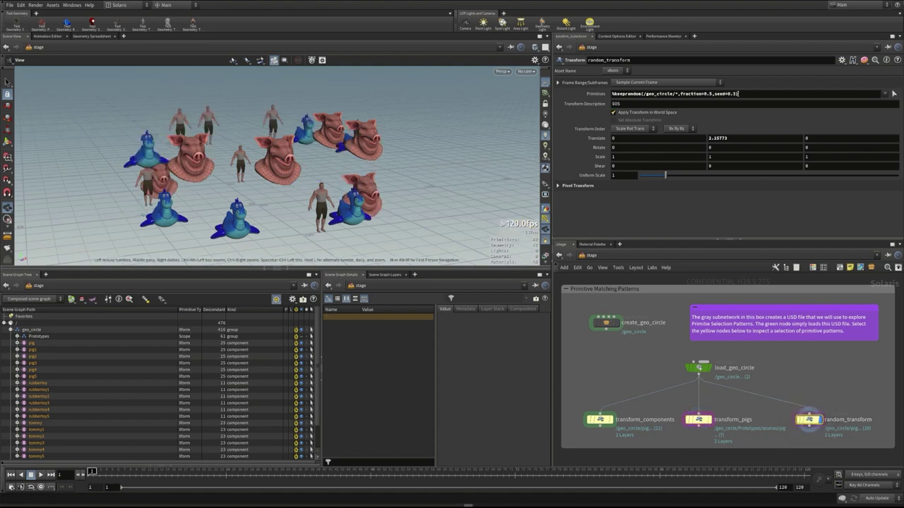
pyautogui.press('BackSpace')
pyautogui.click(614, 93)
pyautogui.press('BackSpace')
pyautogui.click(711, 92)
pyautogui.press('BackSpace')
pyautogui.write('5')
# Set the seed in random_transform's %keeprandom pattern to 0.5 and check the newly raised models
pyautogui.click(731, 92)
pyautogui.press('BackSpace')
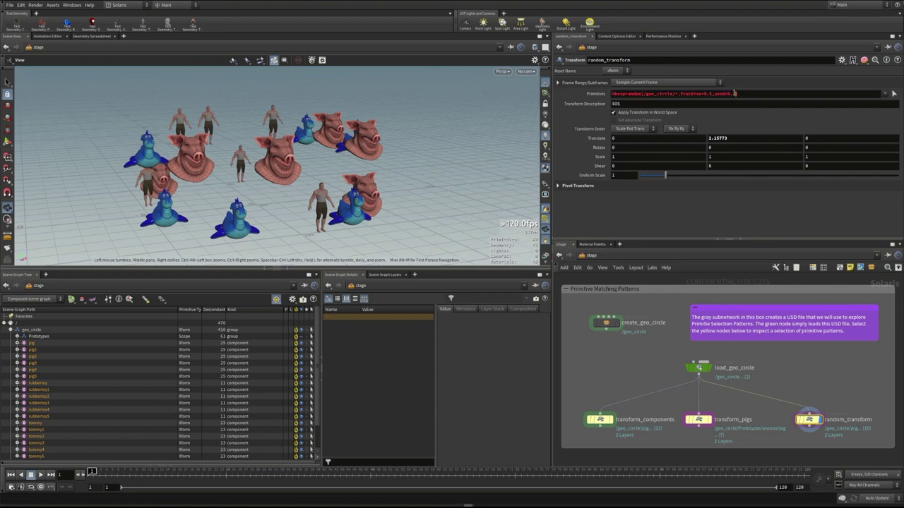
pyautogui.write('5')
pyautogui.press('Return')
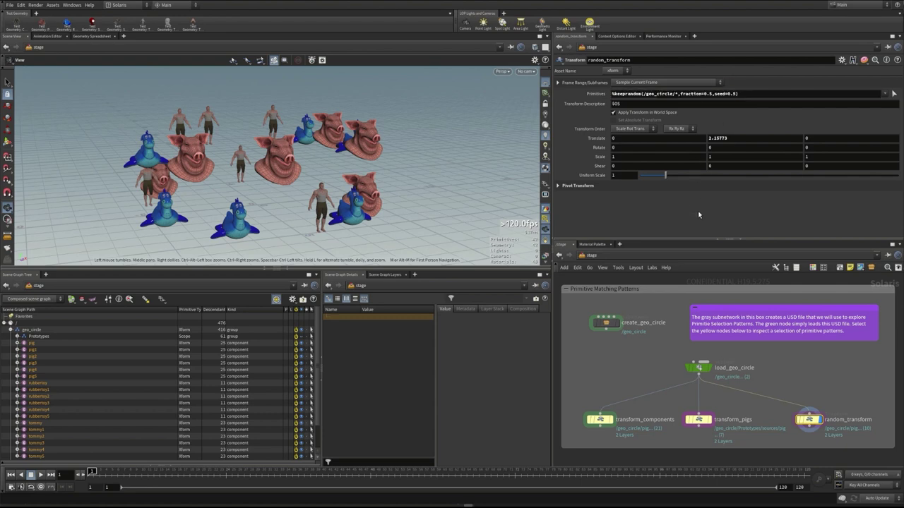
pyautogui.moveTo(344, 152); pyautogui.dragTo(270, 138)
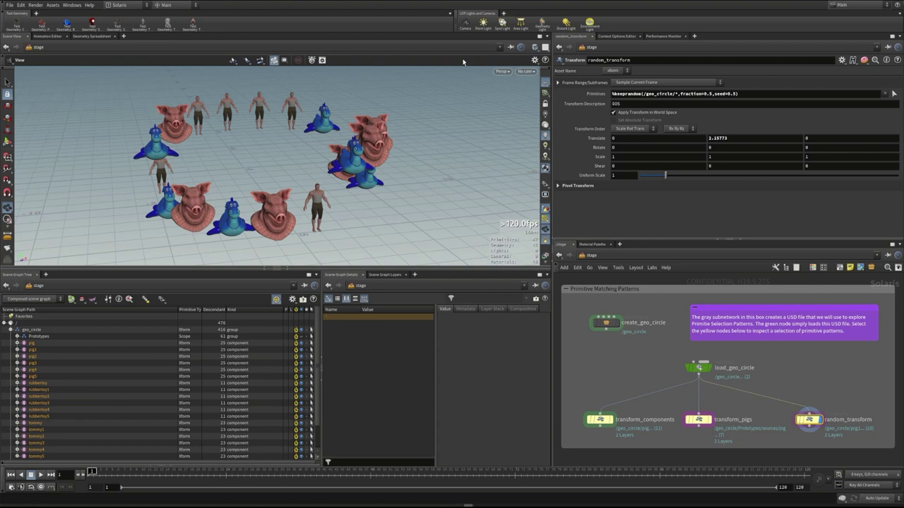
# Subtract the tommy references from random_transform's primitives pattern by appending "- %reference:/sources/tommy"
pyautogui.tripleClick(748, 93)
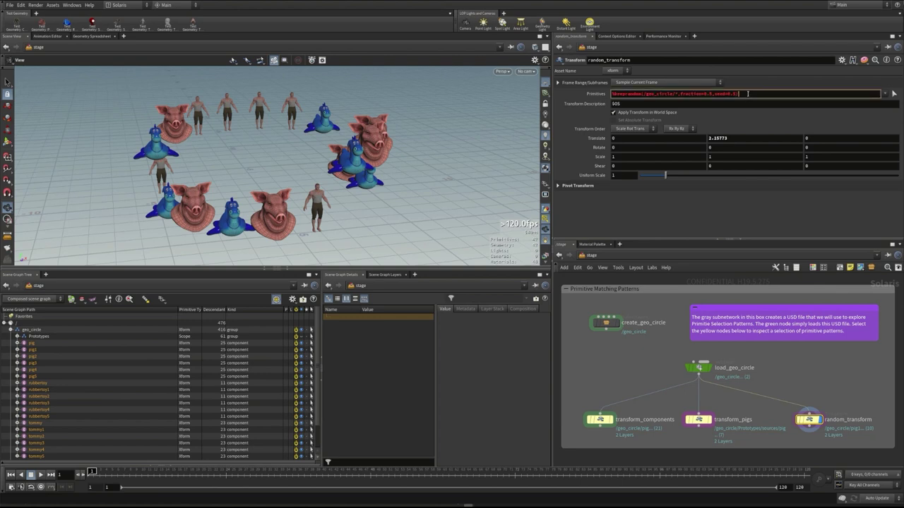
pyautogui.moveTo(205, 116)
pyautogui.mouseDown()
pyautogui.moveTo(233, 113)
pyautogui.moveTo(215, 109)
pyautogui.mouseUp()
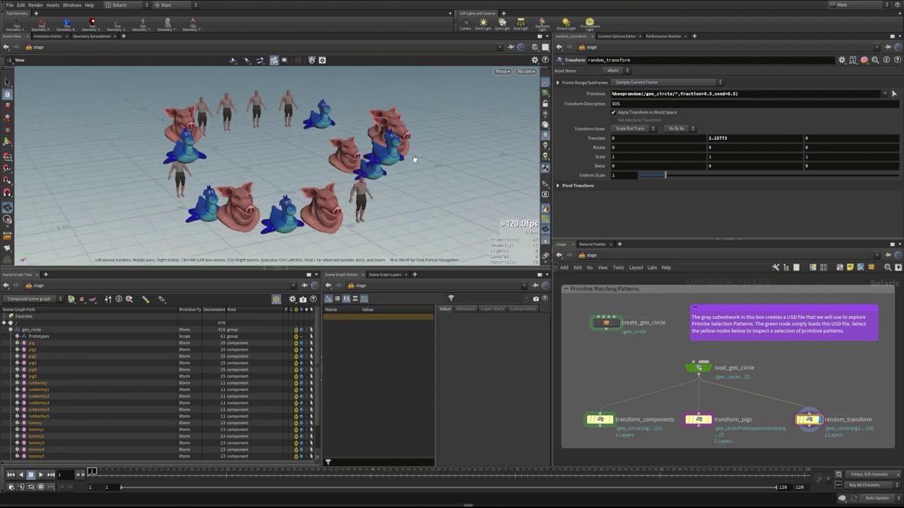
pyautogui.tripleClick(749, 94)
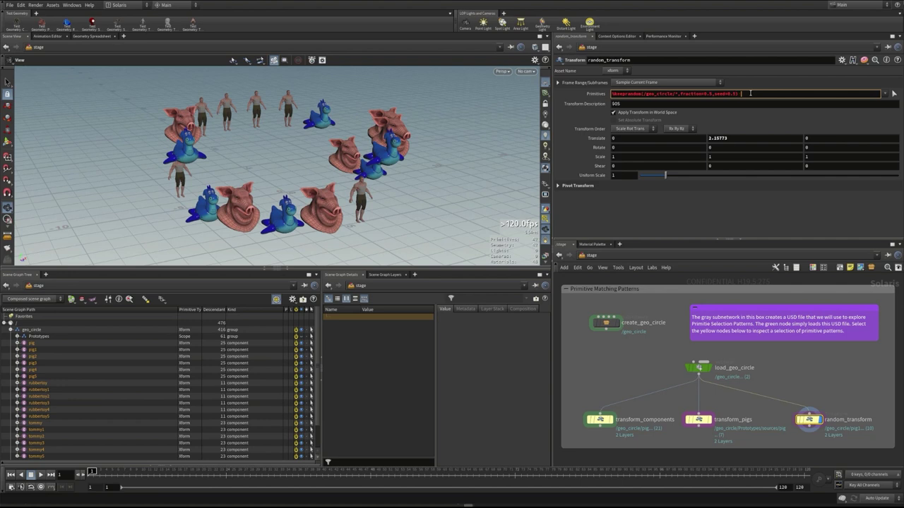
pyautogui.write('- %referen')
pyautogui.write('ce')
pyautogui.write(':pig')
pyautogui.write('urces')
pyautogui.write('/tommy')
pyautogui.press('Return')
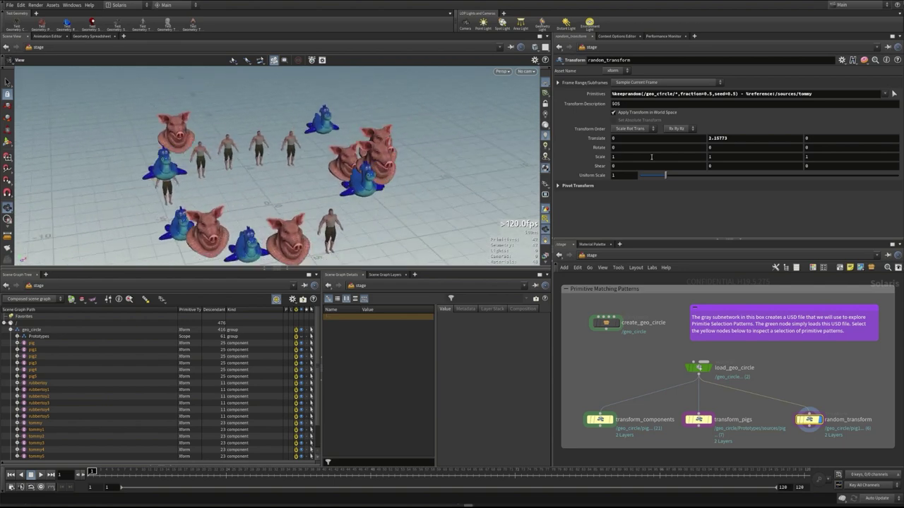
# Try the + operator between the %keeprandom and %reference patterns, replace it with &, and check which models are raised
pyautogui.tripleClick(742, 93)
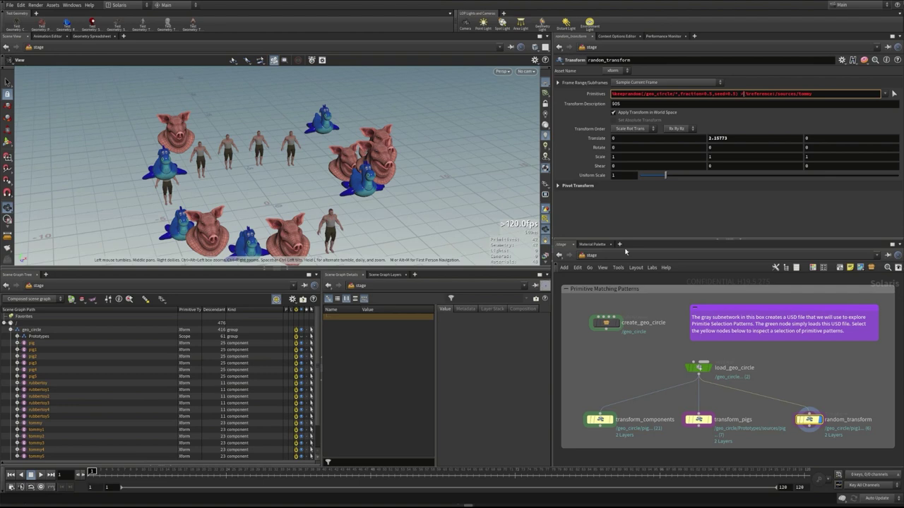
pyautogui.press('Return')
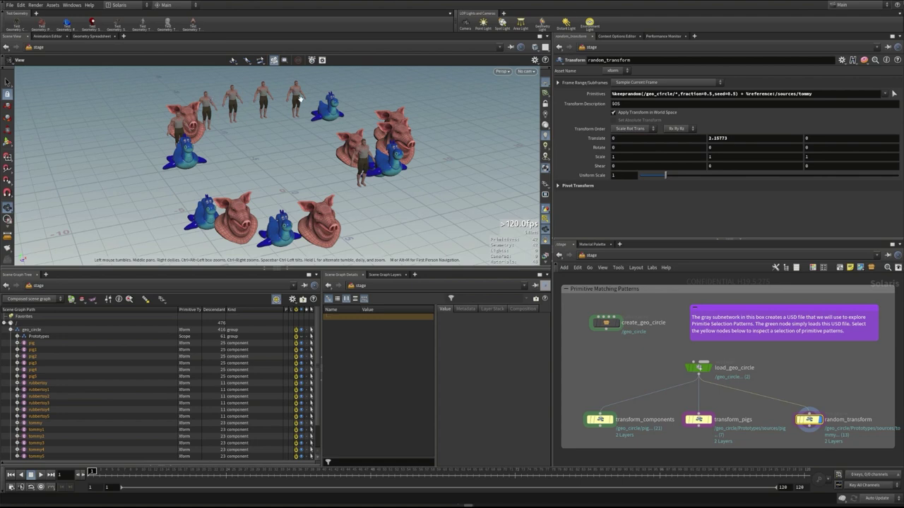
pyautogui.click(745, 93)
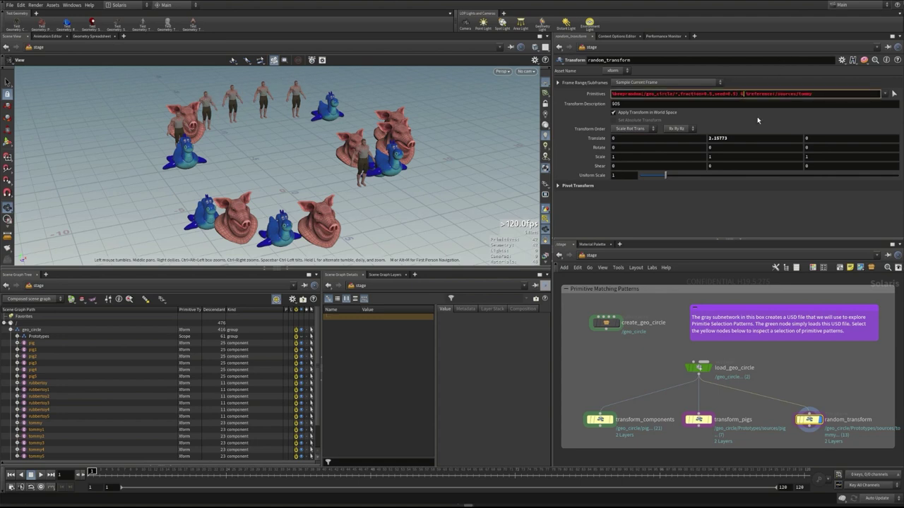
pyautogui.press('Return')
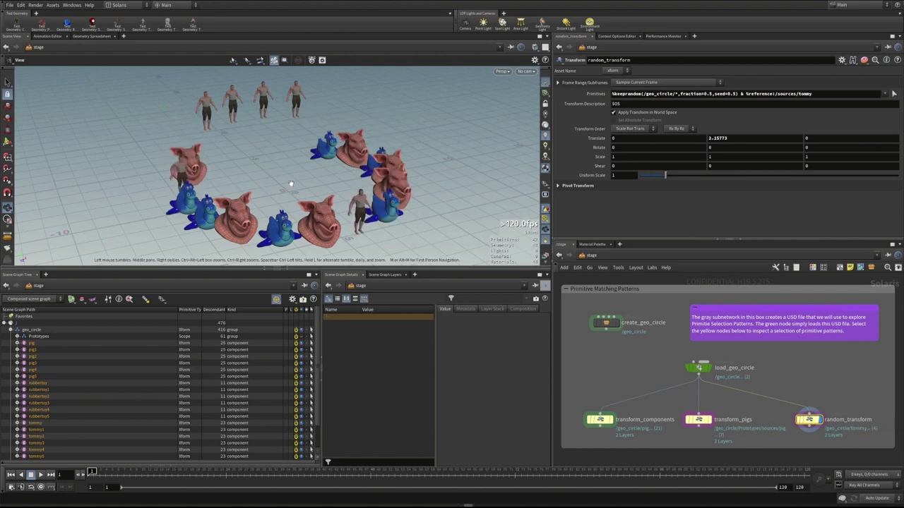
pyautogui.moveTo(292, 185); pyautogui.dragTo(191, 189)
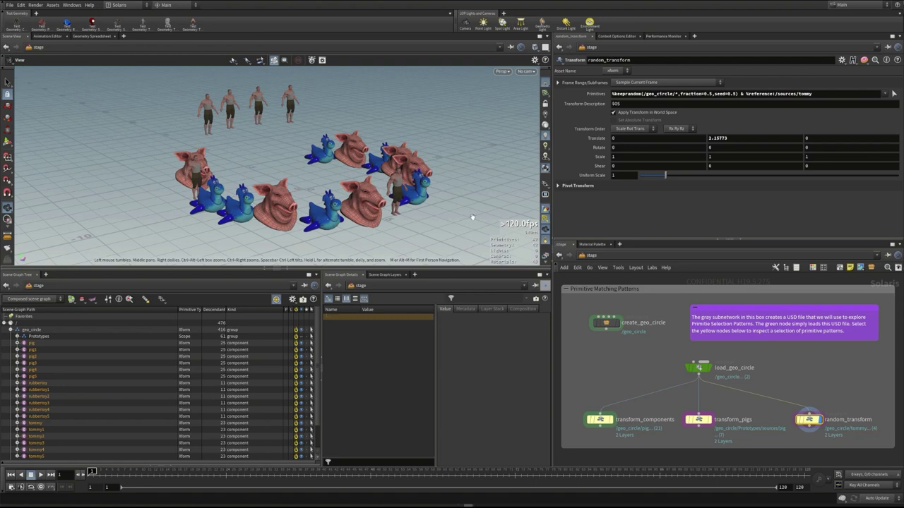
pyautogui.moveTo(296, 243); pyautogui.dragTo(302, 184)
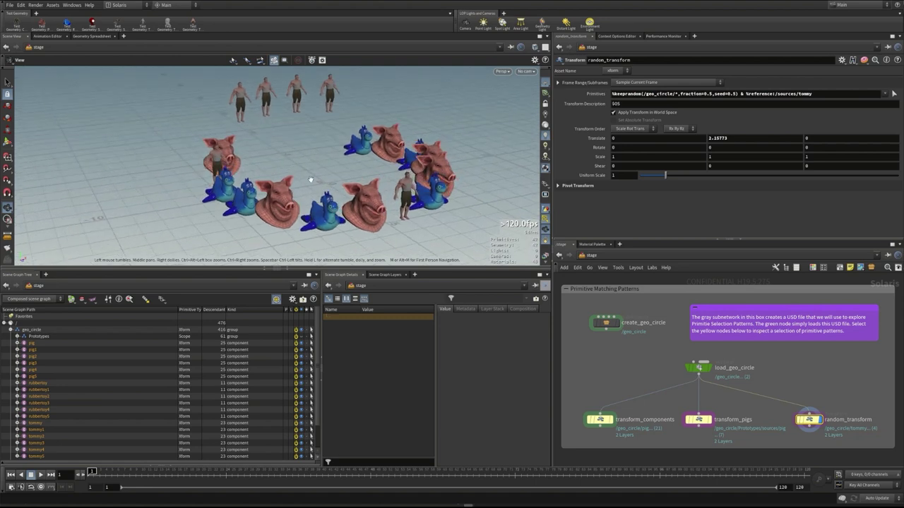
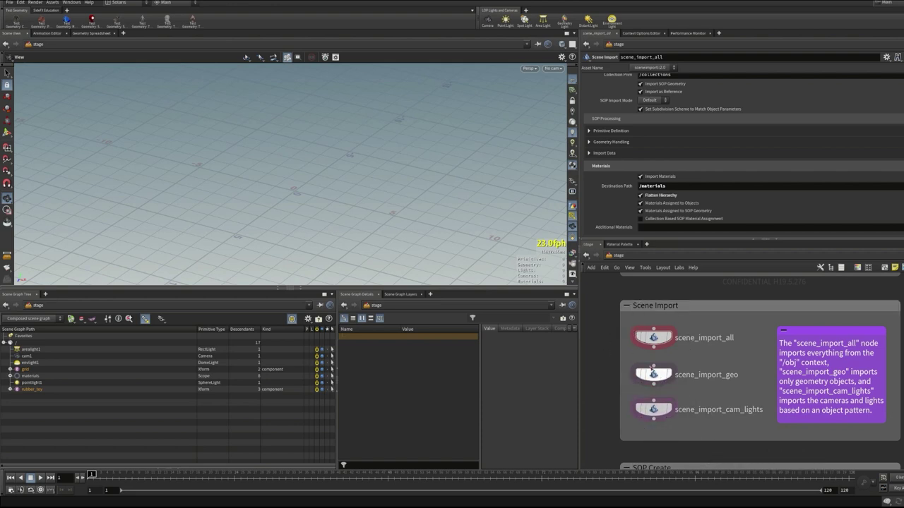
# Switch to the obj network and look over the rubber toy, grid, camera and light objects
pyautogui.click(612, 255)
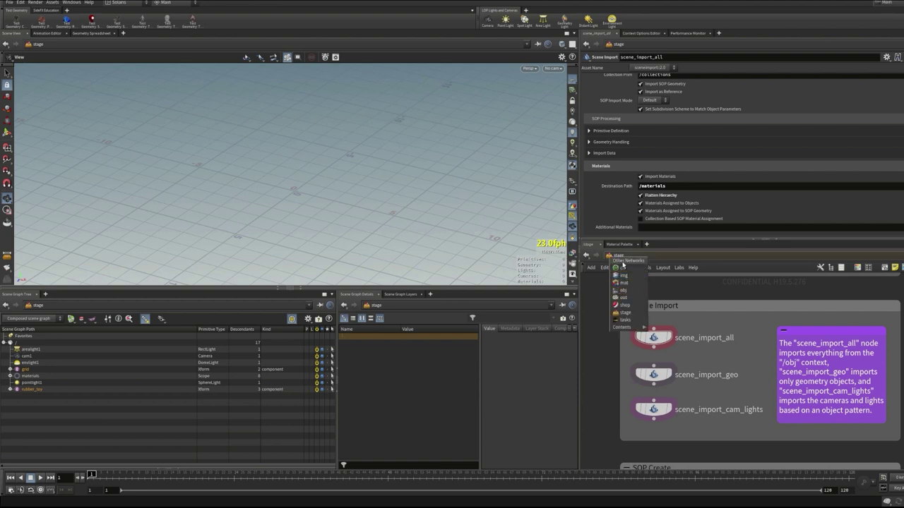
pyautogui.click(615, 291)
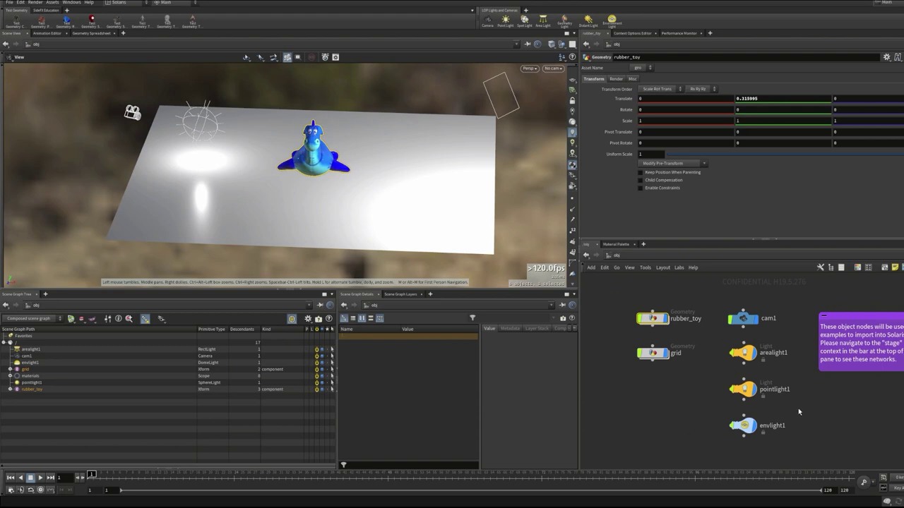
pyautogui.moveTo(339, 178); pyautogui.dragTo(295, 177)
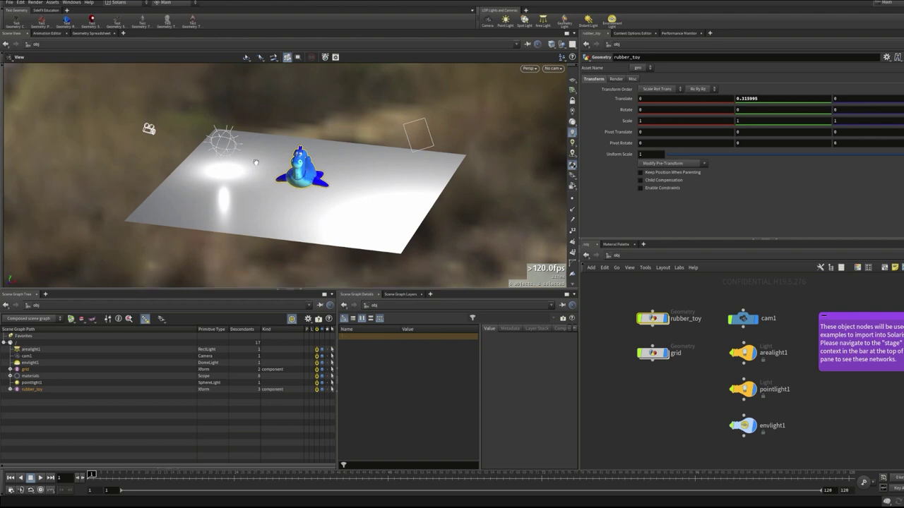
# Return to the stage network and display the scene_import_all node
pyautogui.click(612, 256)
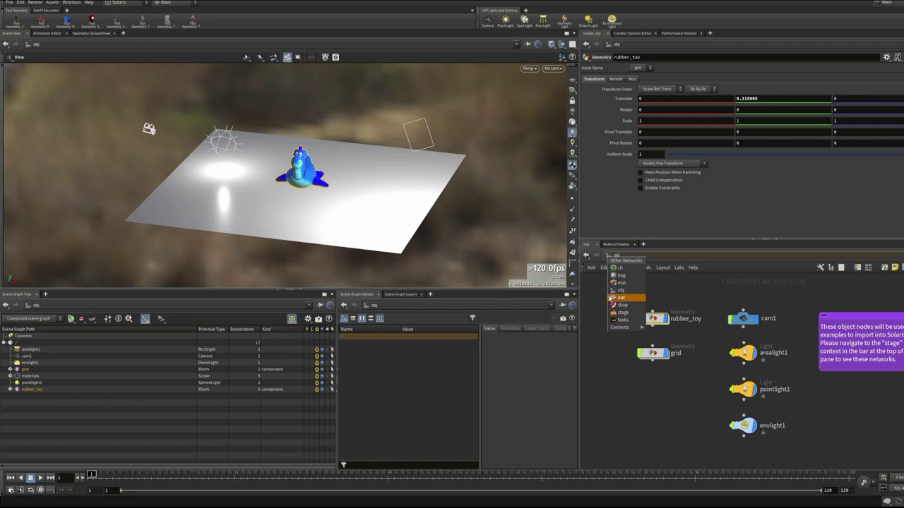
pyautogui.click(621, 312)
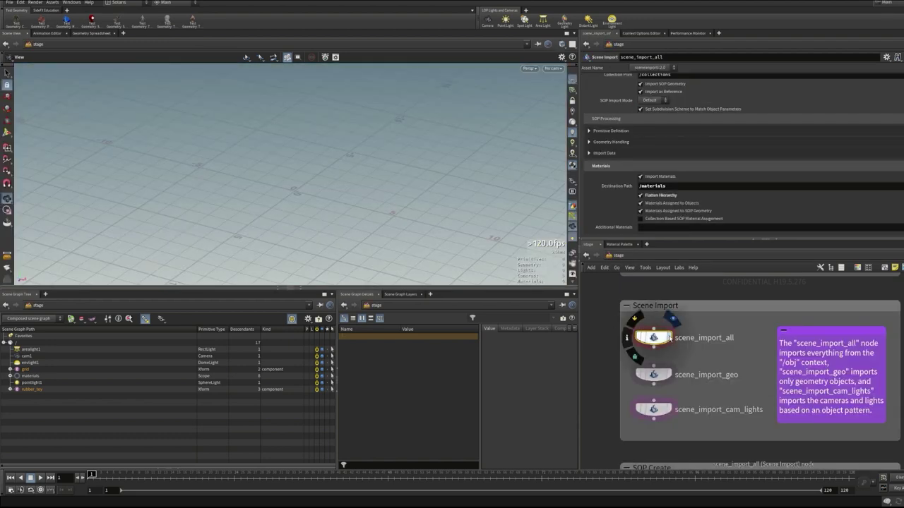
pyautogui.click(635, 332)
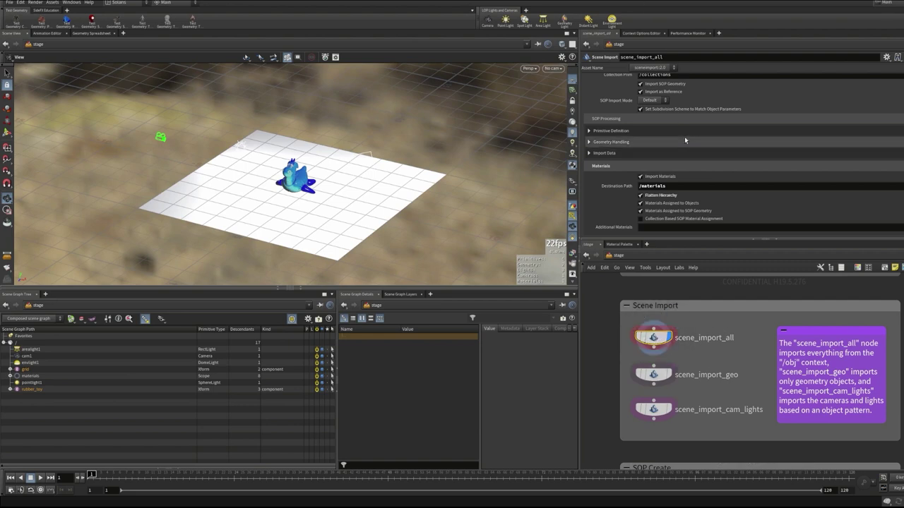
# Search the available nodes for "sce" to review the Scene Import variants
pyautogui.press('Tab')
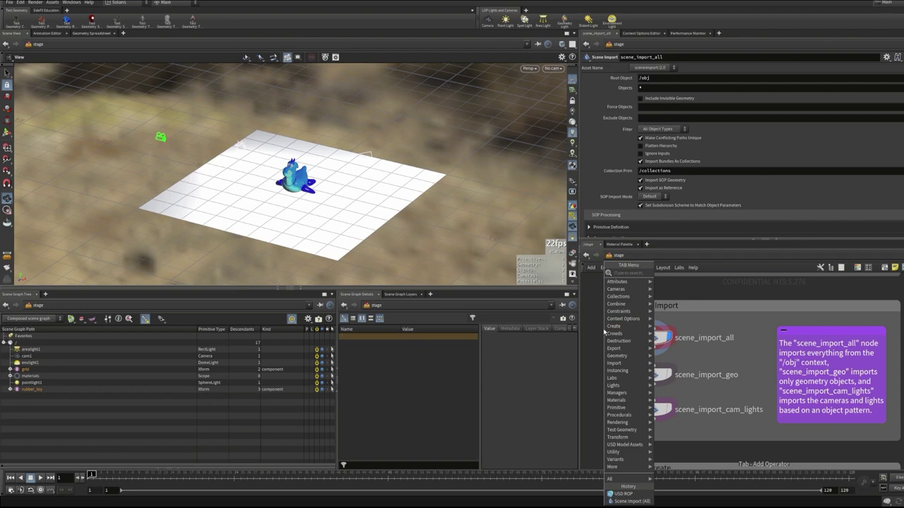
pyautogui.write('sce')
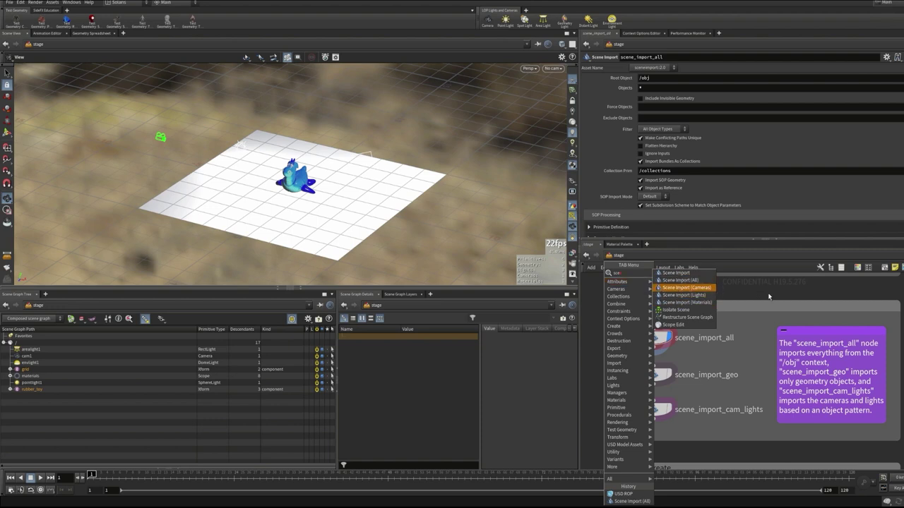
pyautogui.click(664, 281)
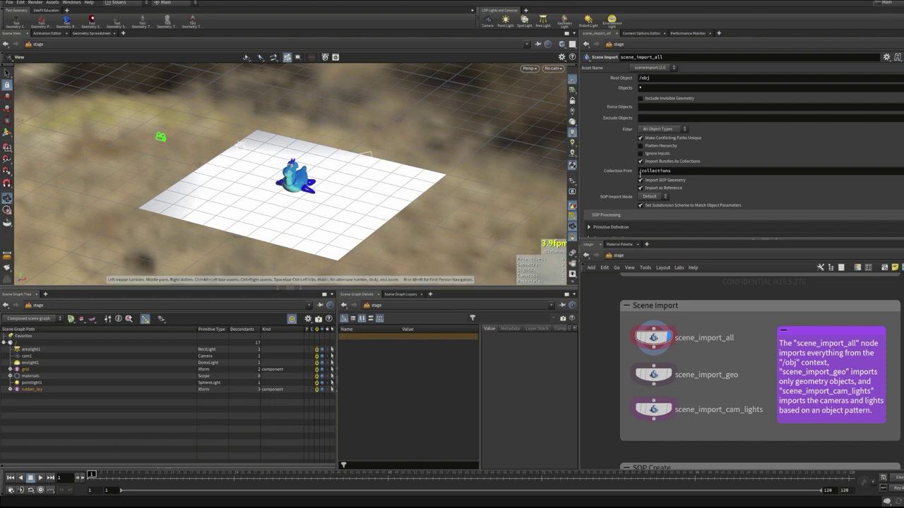
# Examine scene_import_all's object and material destination paths, and inspect the contents of the materials scope in the scene graph
pyautogui.scroll(2, 644, 99)
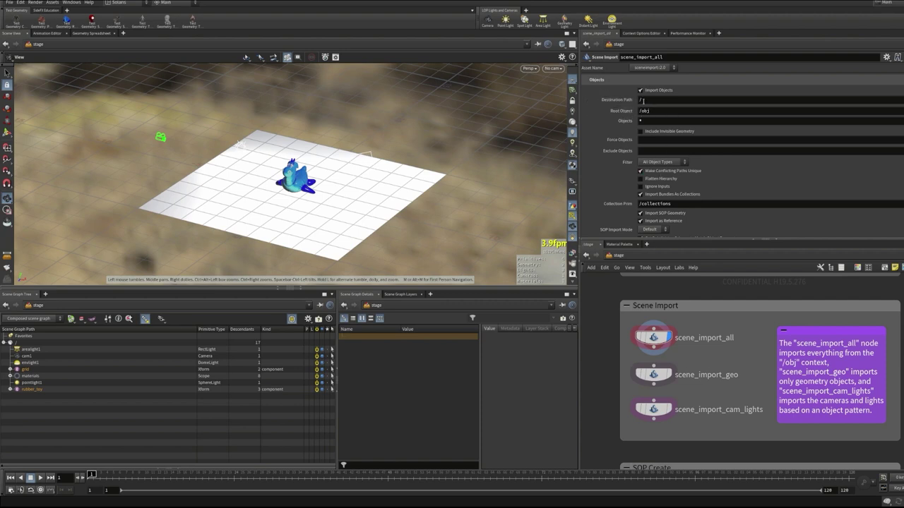
pyautogui.click(639, 100)
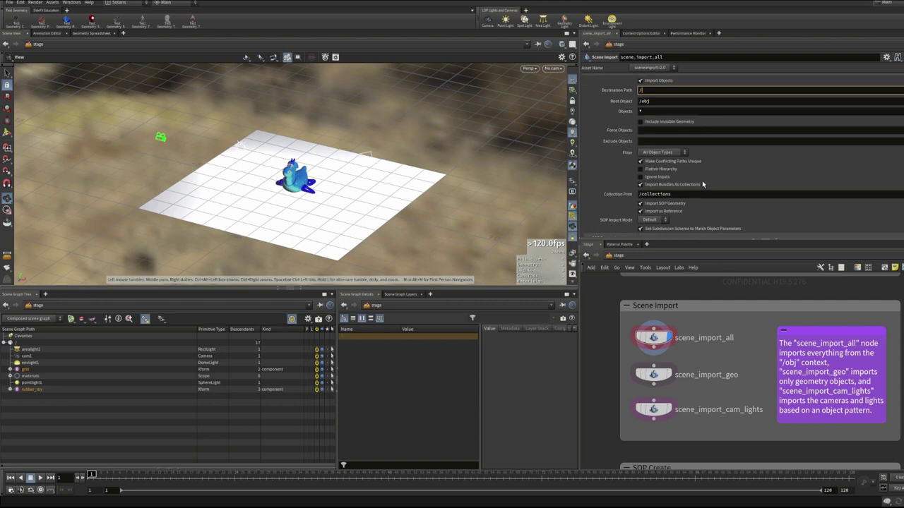
pyautogui.scroll(-3, 702, 182)
pyautogui.scroll(-2, 702, 183)
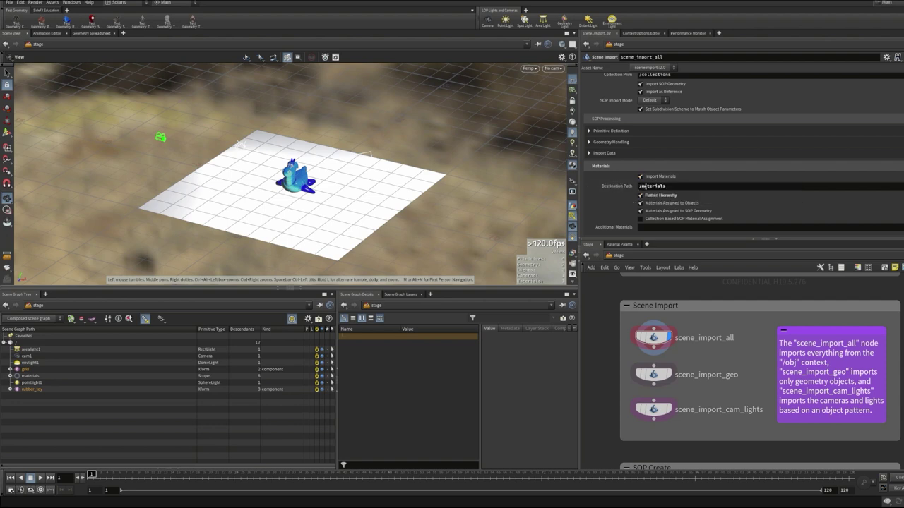
pyautogui.click(11, 376)
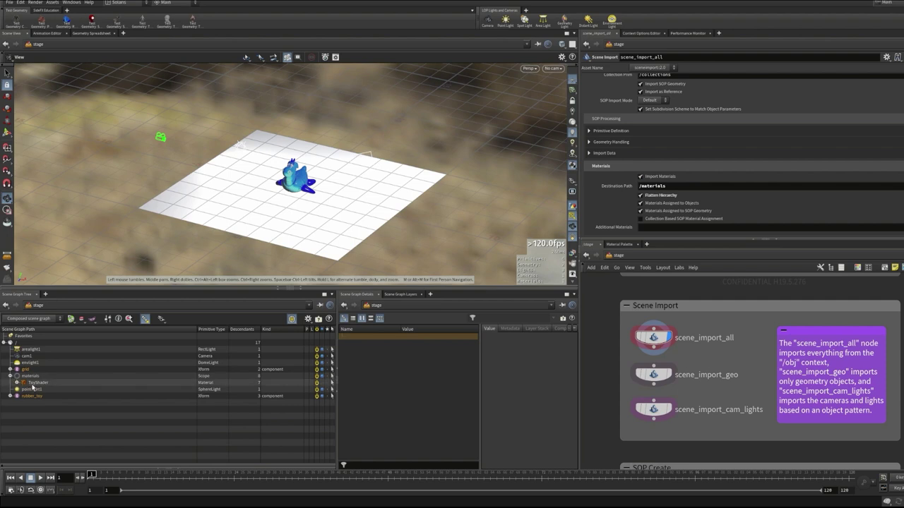
pyautogui.click(11, 377)
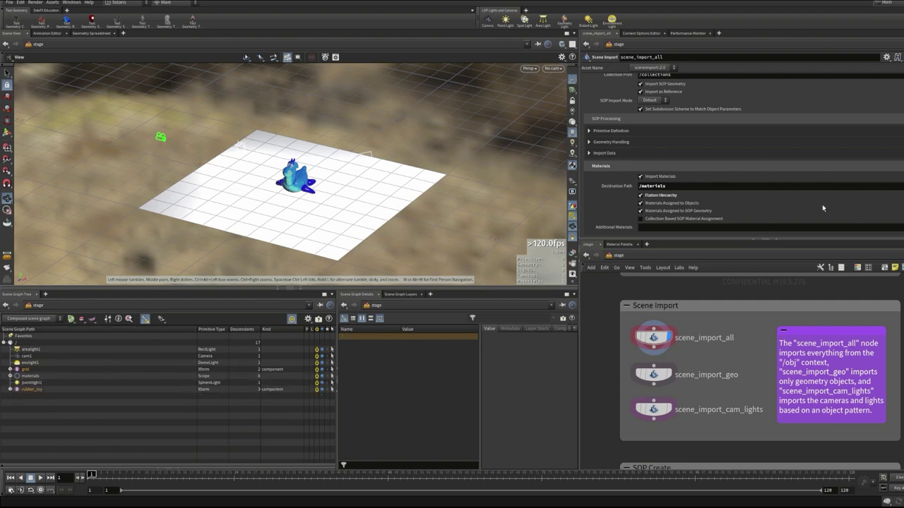
pyautogui.scroll(6, 706, 177)
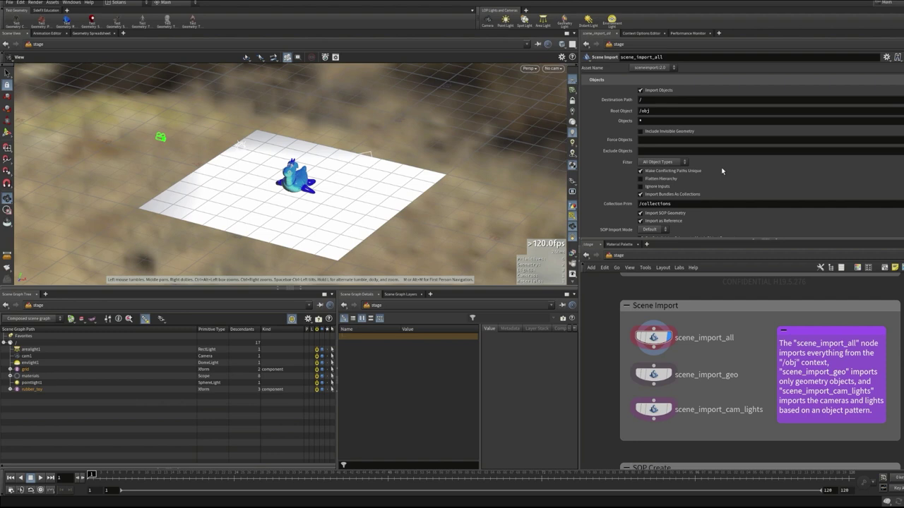
# Display scene_import_geo, test its filter with Lights, Cameras and Geometry Objects, and check its material import settings
pyautogui.click(671, 375)
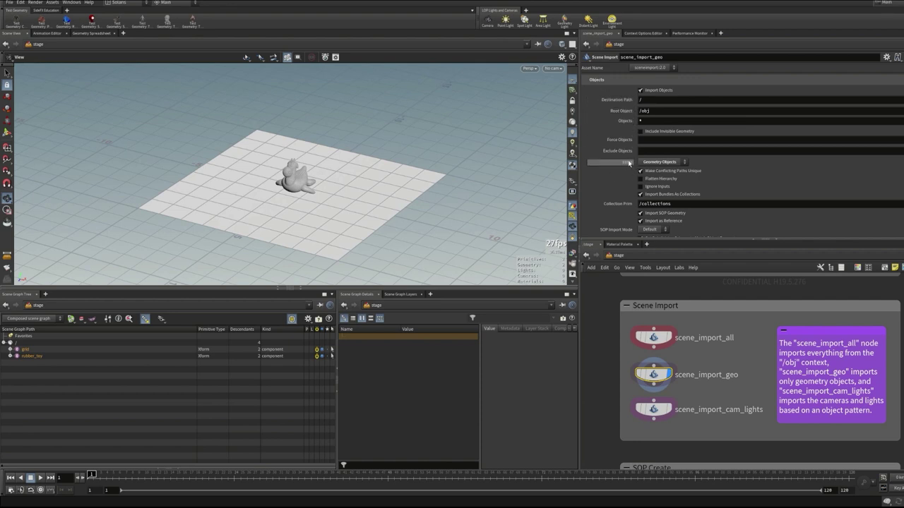
pyautogui.click(651, 163)
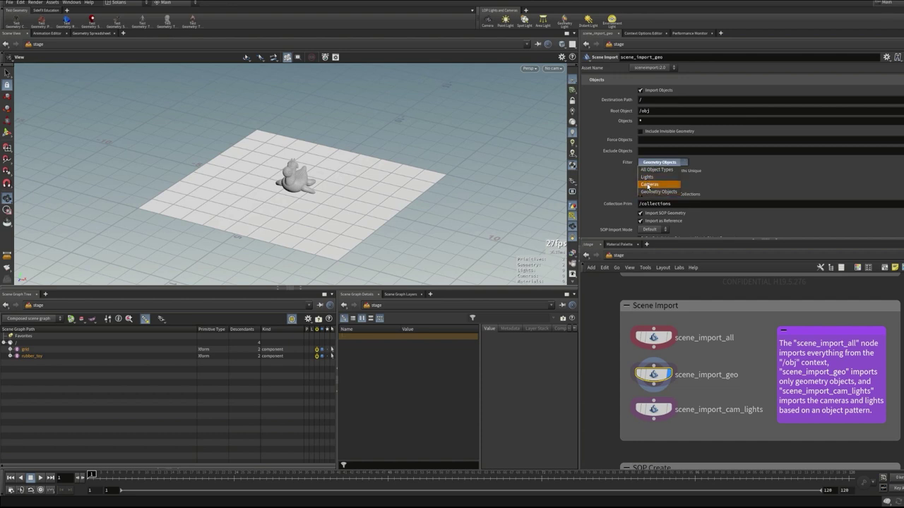
pyautogui.click(646, 177)
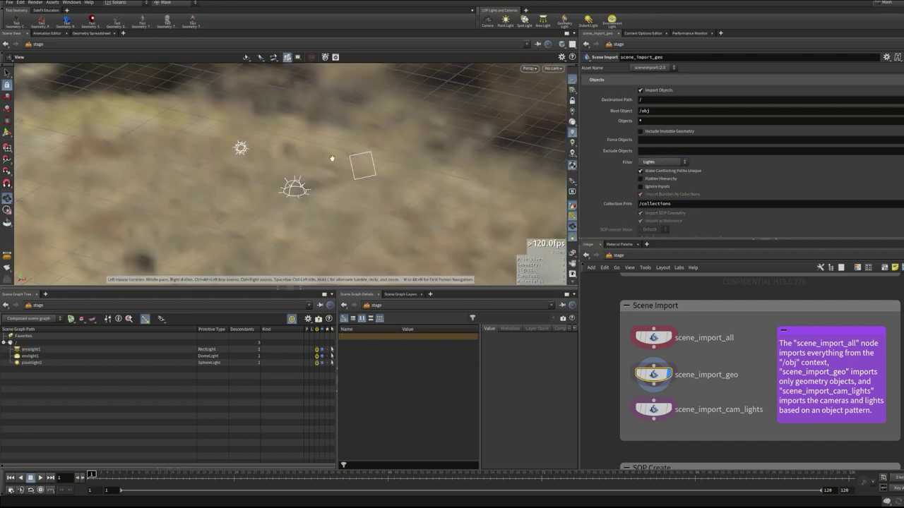
pyautogui.click(655, 163)
pyautogui.click(655, 182)
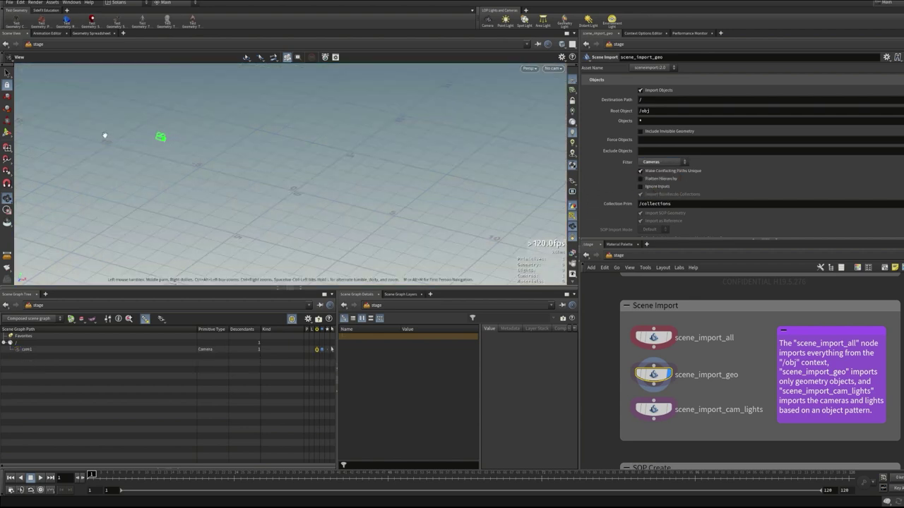
pyautogui.click(658, 162)
pyautogui.click(660, 191)
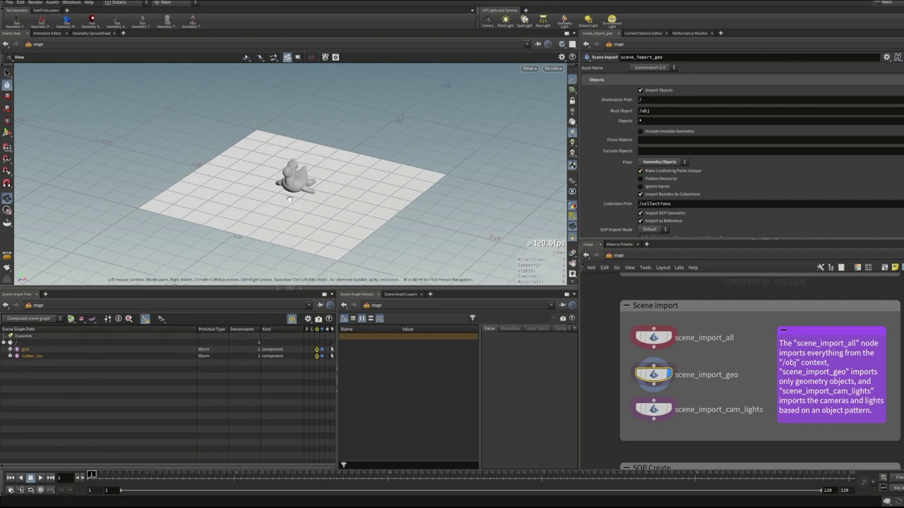
pyautogui.scroll(-3, 796, 182)
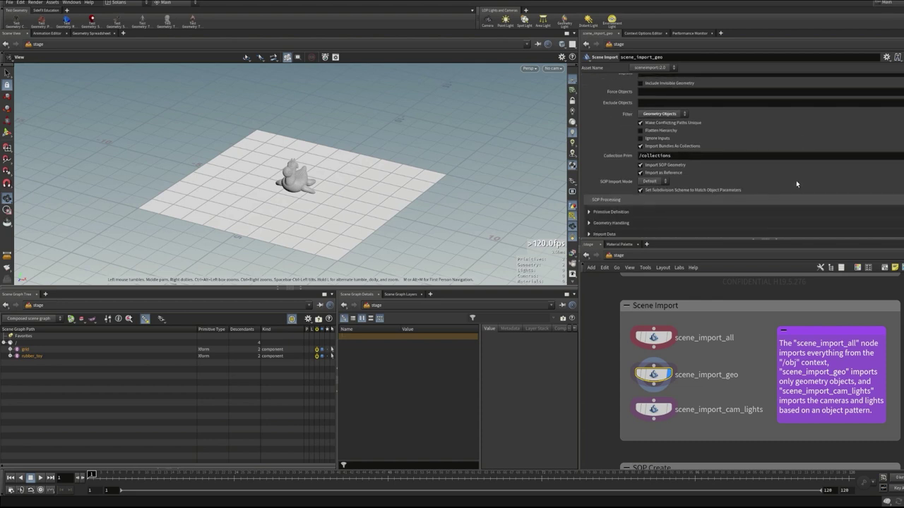
pyautogui.scroll(-3, 796, 180)
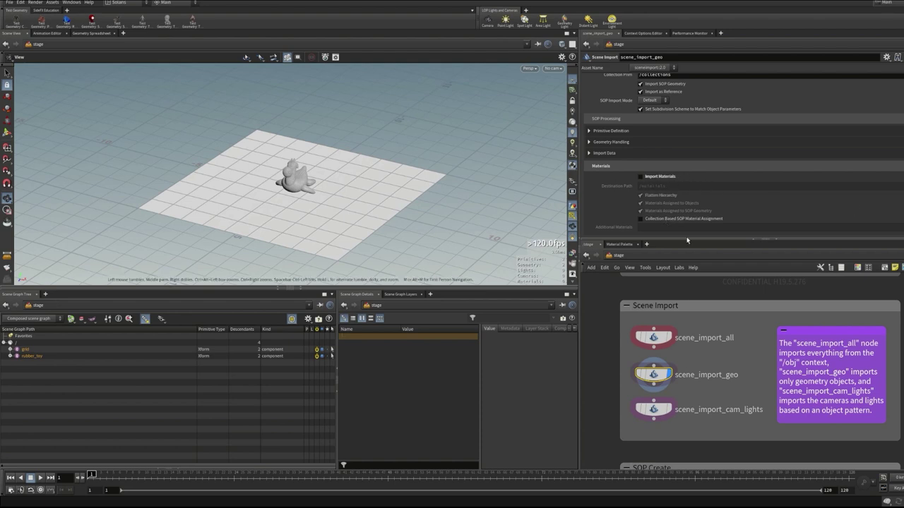
# Display scene_import_cam_lights and examine the object paths and filter it uses to import the camera and lights
pyautogui.click(671, 408)
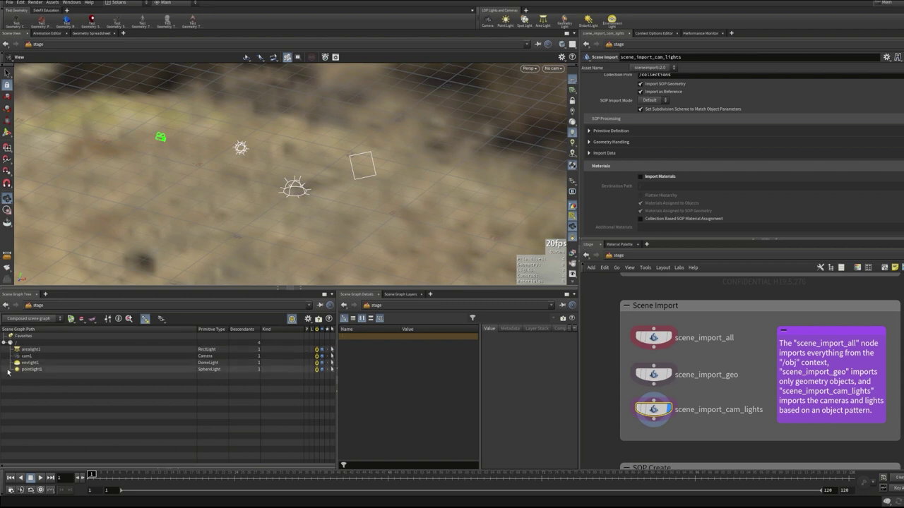
pyautogui.scroll(5, 781, 203)
pyautogui.scroll(1, 779, 204)
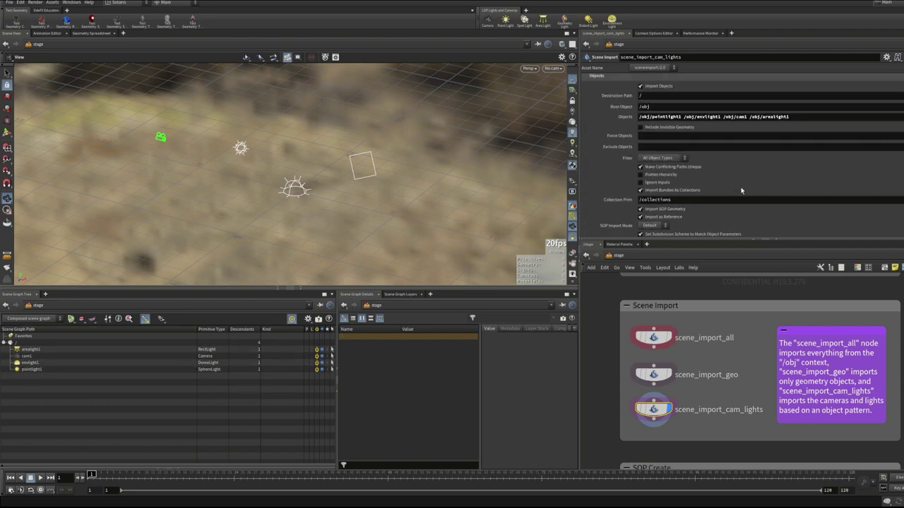
# Review scene_import_cam_lights' object type filter options and accept its object pattern of pointlight1, envlight1, cam1 and arealight1
pyautogui.click(656, 159)
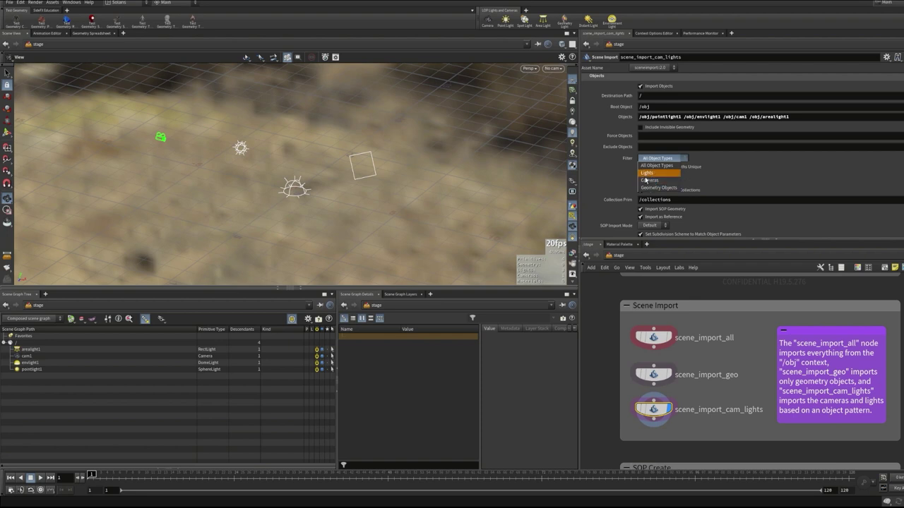
pyautogui.click(713, 174)
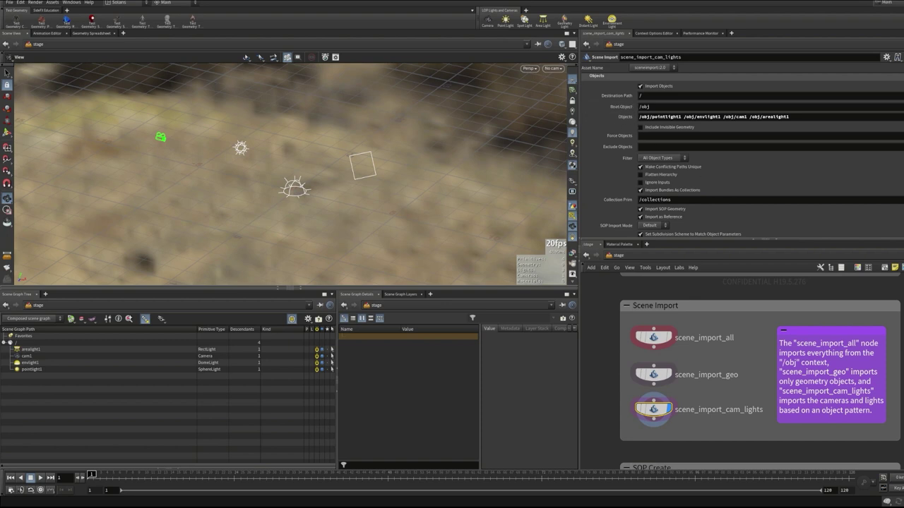
pyautogui.moveTo(845, 2); pyautogui.dragTo(476, 83)
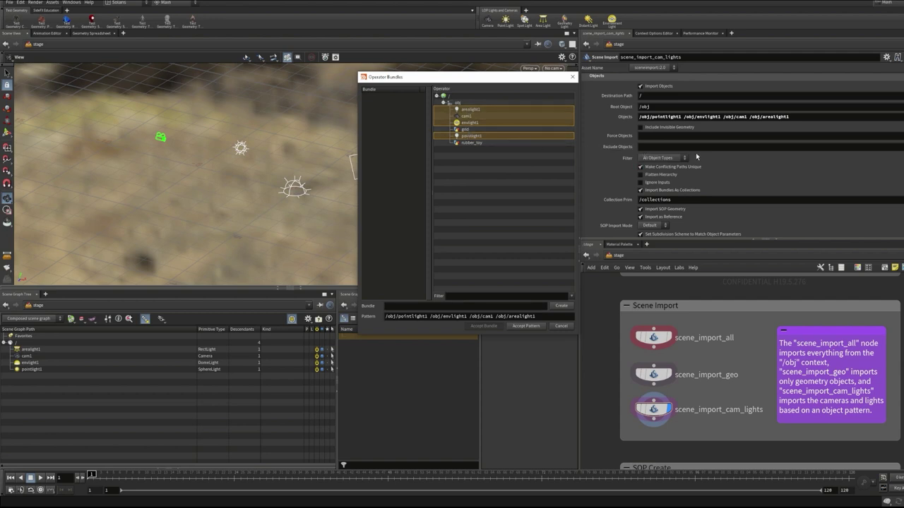
pyautogui.moveTo(480, 76); pyautogui.dragTo(451, 84)
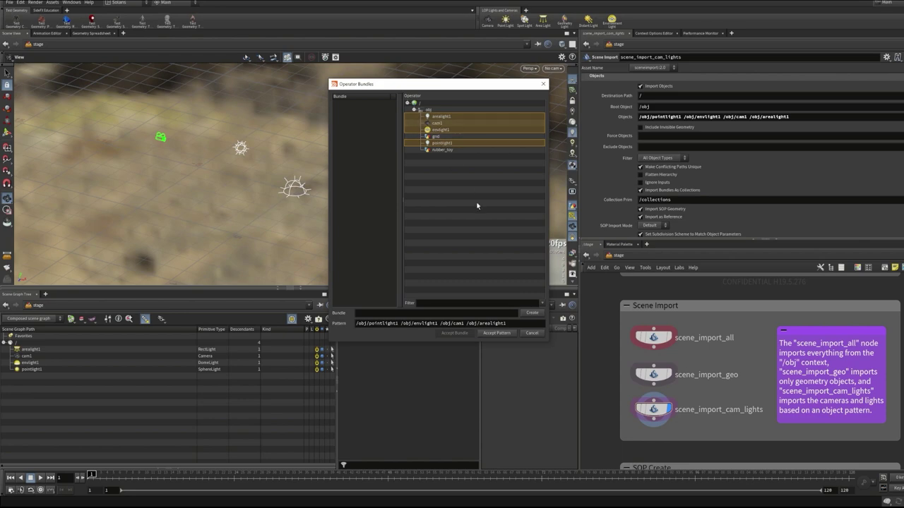
pyautogui.click(492, 333)
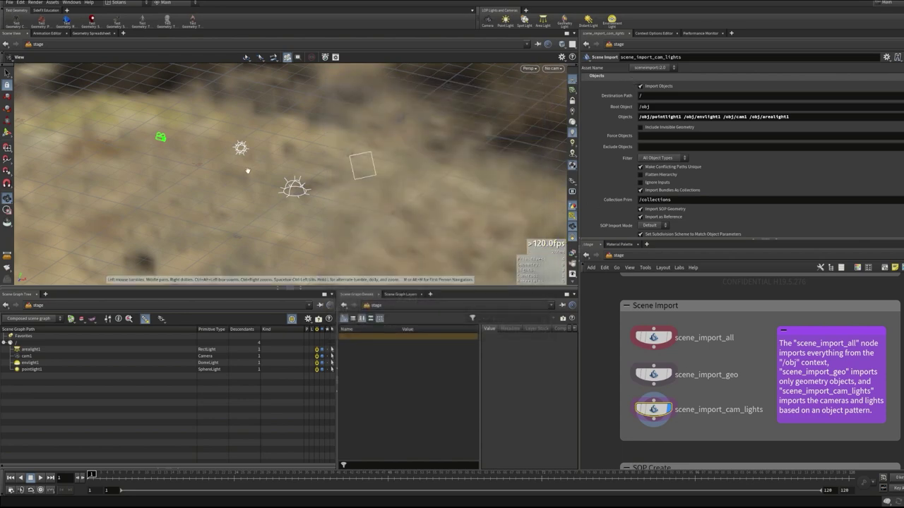
# Set the destination path of scene_import_cam_lights to /lights
pyautogui.moveTo(247, 171); pyautogui.dragTo(365, 176)
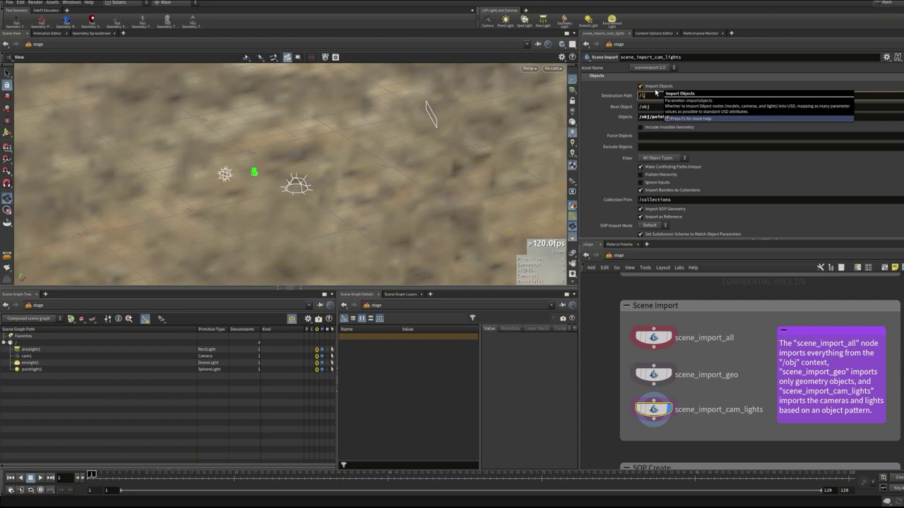
pyautogui.write('ights')
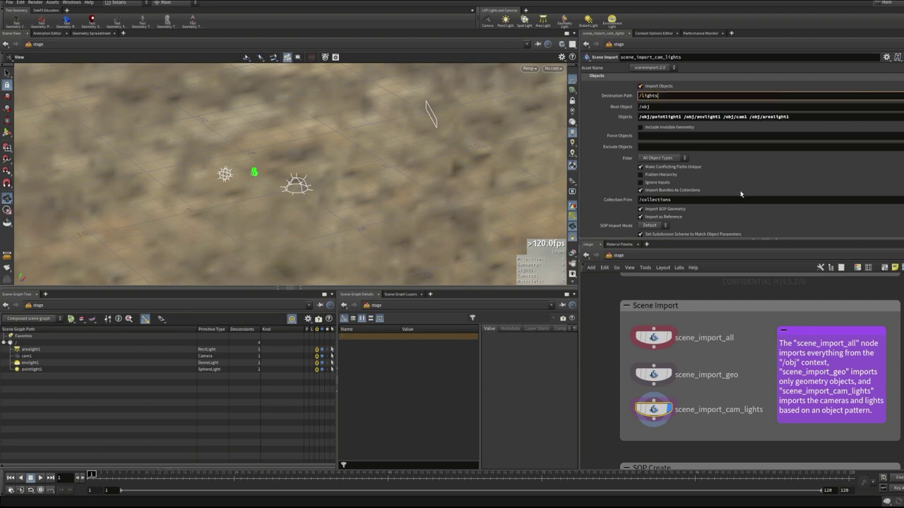
pyautogui.press('Return')
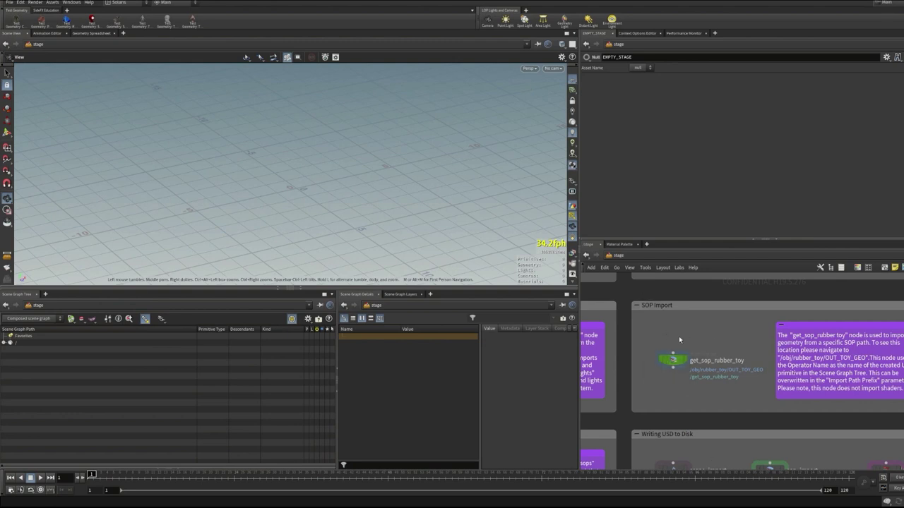
# Look at the source rubber_toy object in the obj network, and return to the stage network
pyautogui.moveTo(679, 339); pyautogui.dragTo(673, 337, button='middle')
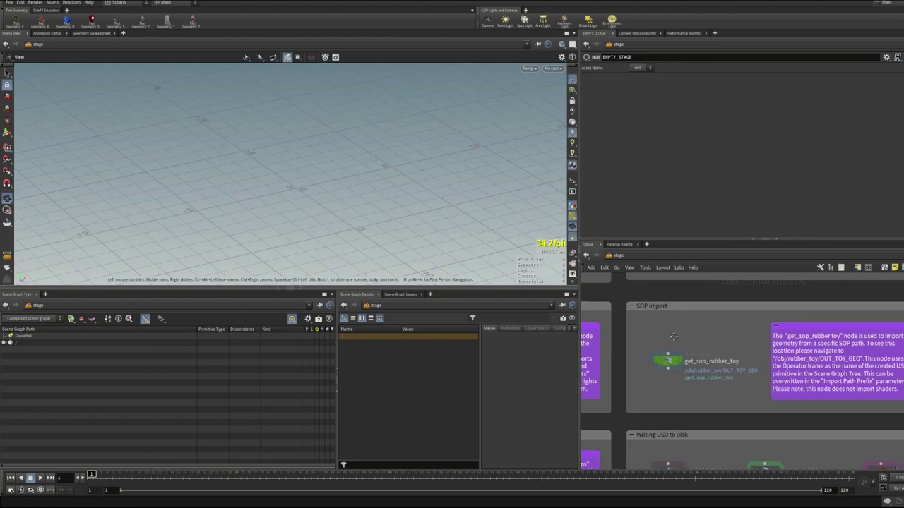
pyautogui.click(608, 254)
pyautogui.click(622, 288)
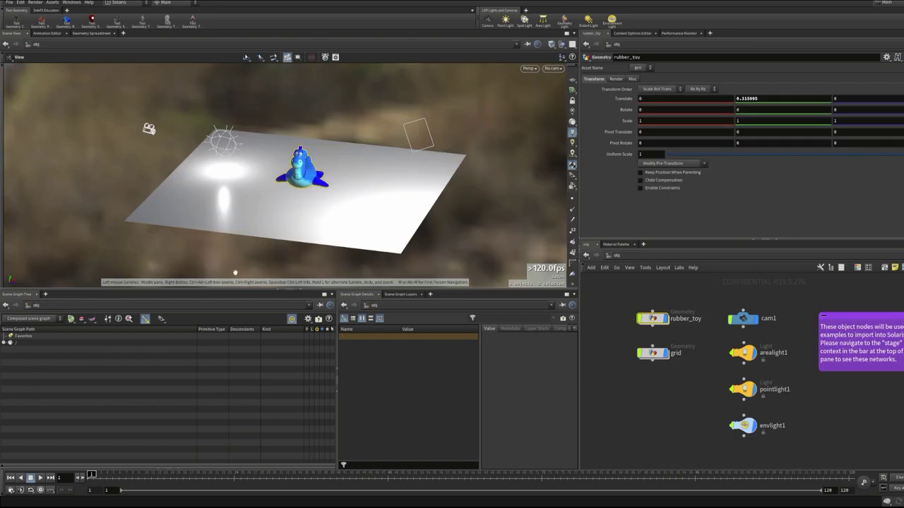
pyautogui.click(616, 256)
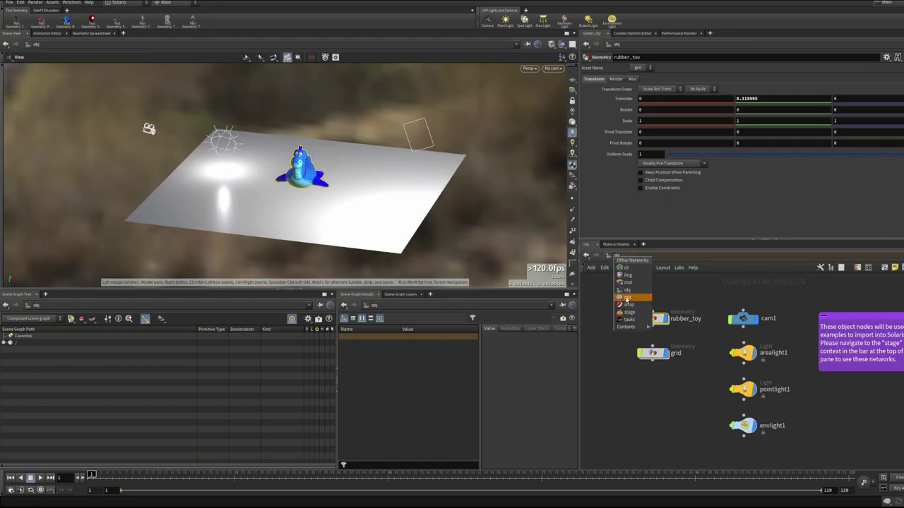
pyautogui.click(629, 313)
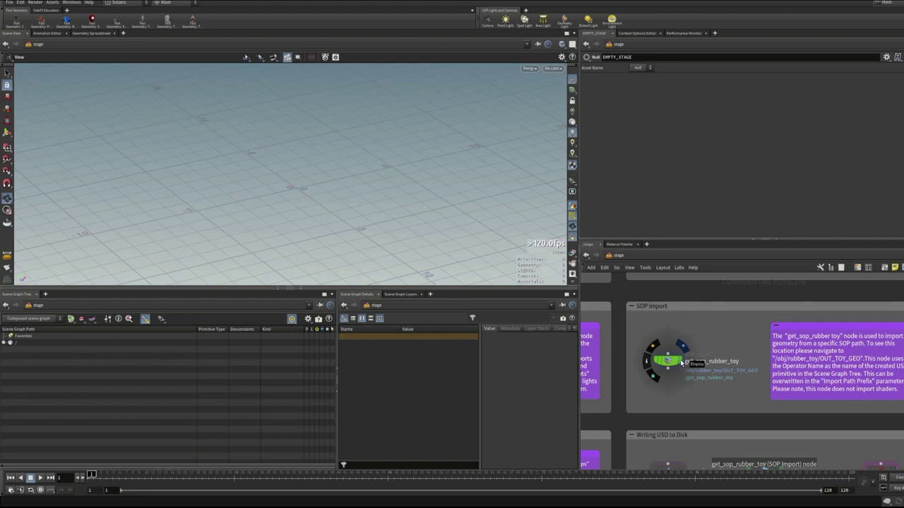
# Display get_sop_rubber_toy and examine the imported toy, accepting /obj/rubber_toy/OUT_TOY_GEO as its SOP path
pyautogui.click(681, 362)
pyautogui.click(666, 363)
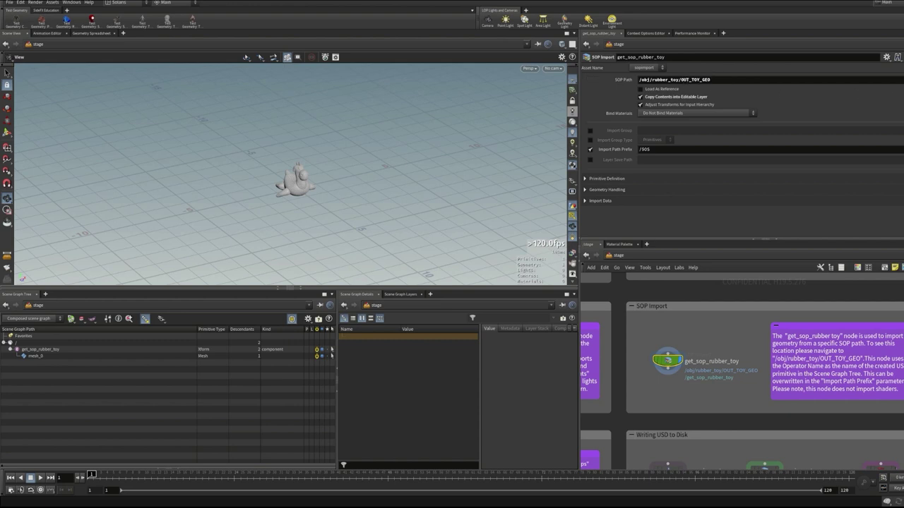
pyautogui.click(895, 79)
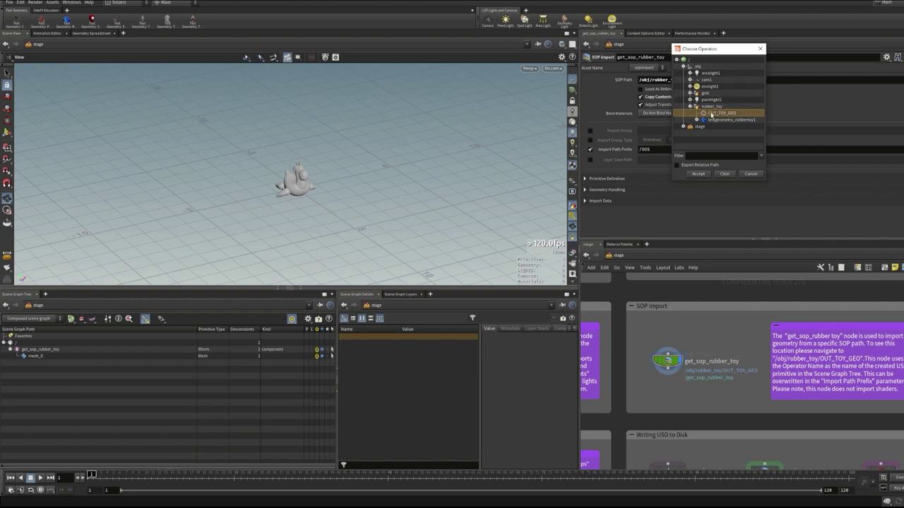
pyautogui.click(697, 174)
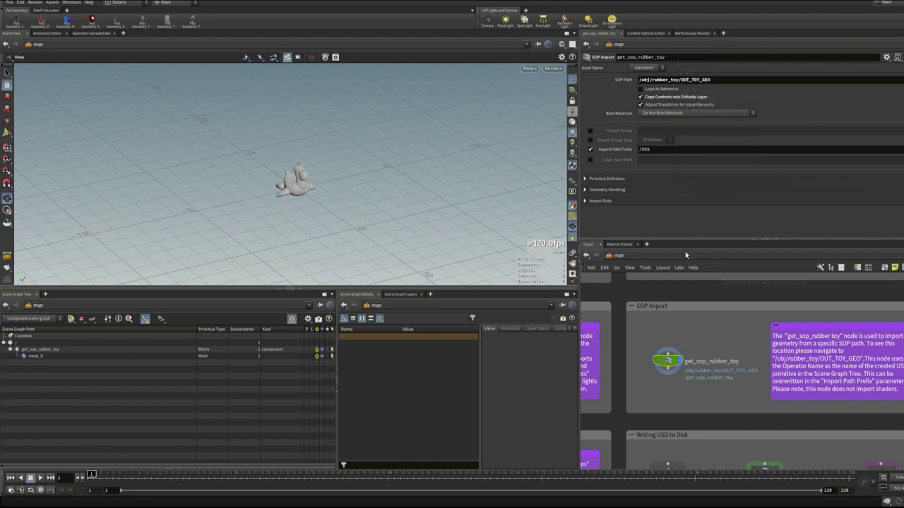
pyautogui.moveTo(289, 185); pyautogui.dragTo(295, 179)
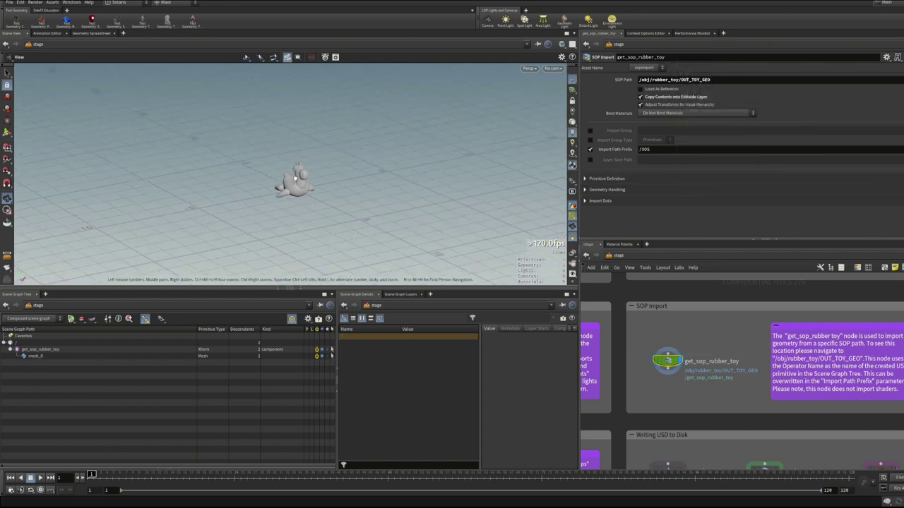
pyautogui.moveTo(295, 179); pyautogui.dragTo(419, 156, button='right')
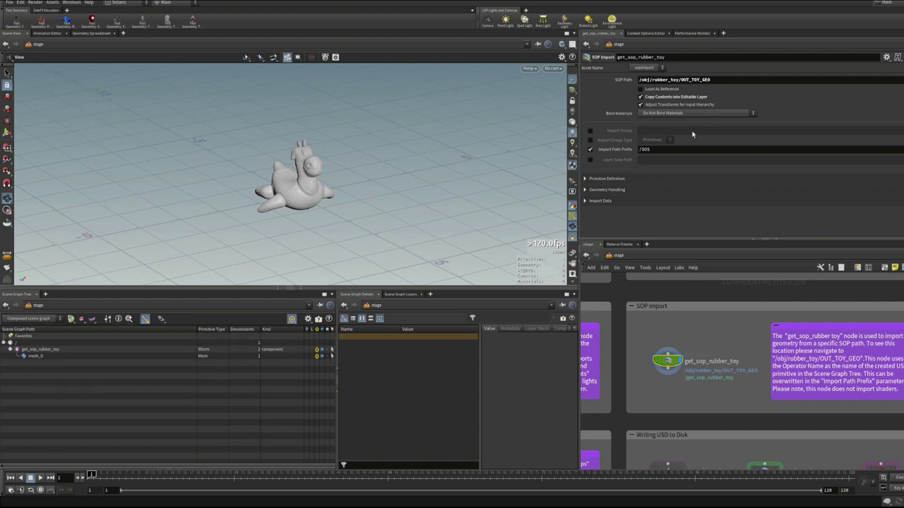
pyautogui.click(640, 104)
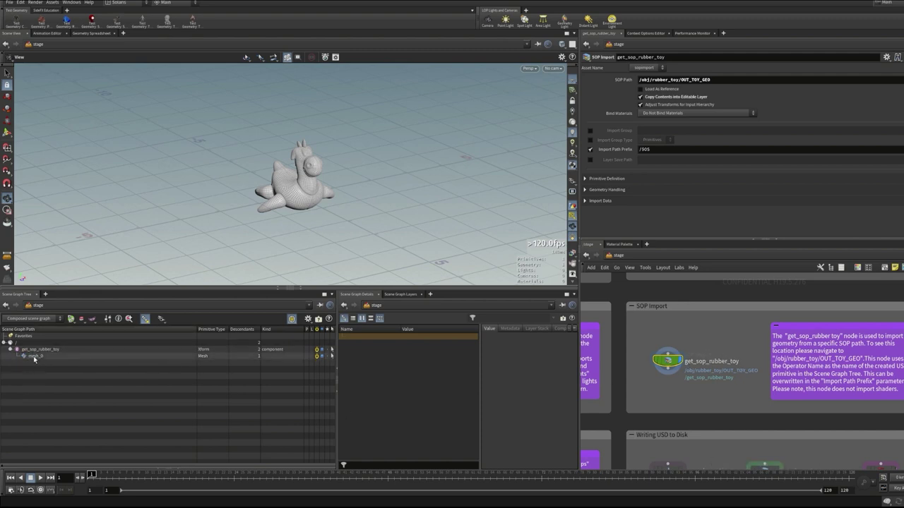
# Rename the SOP Import node as import_geo and expand its primitive in the scene graph
pyautogui.doubleClick(692, 362)
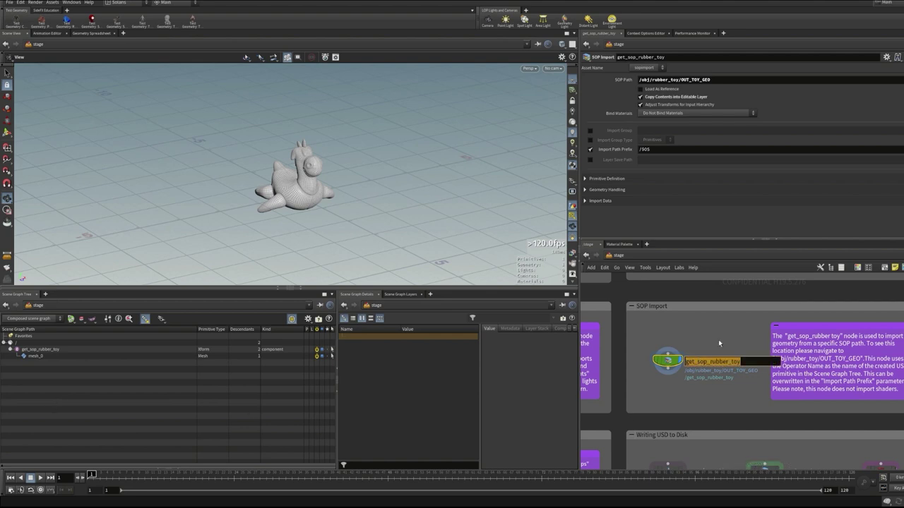
pyautogui.write('import_geo')
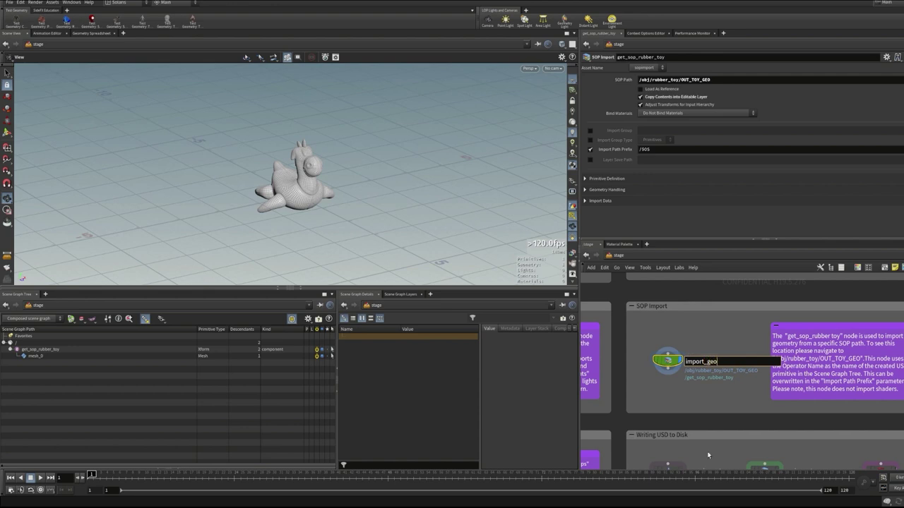
pyautogui.press('Return')
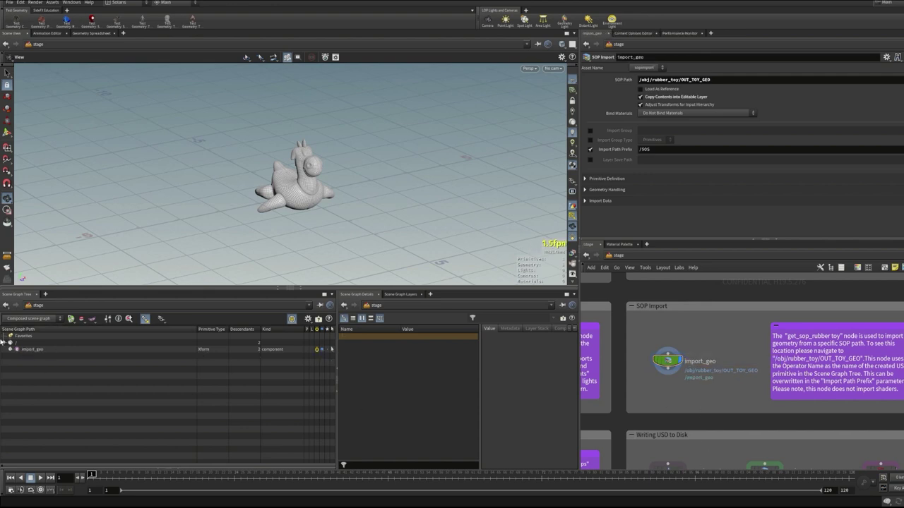
pyautogui.click(11, 350)
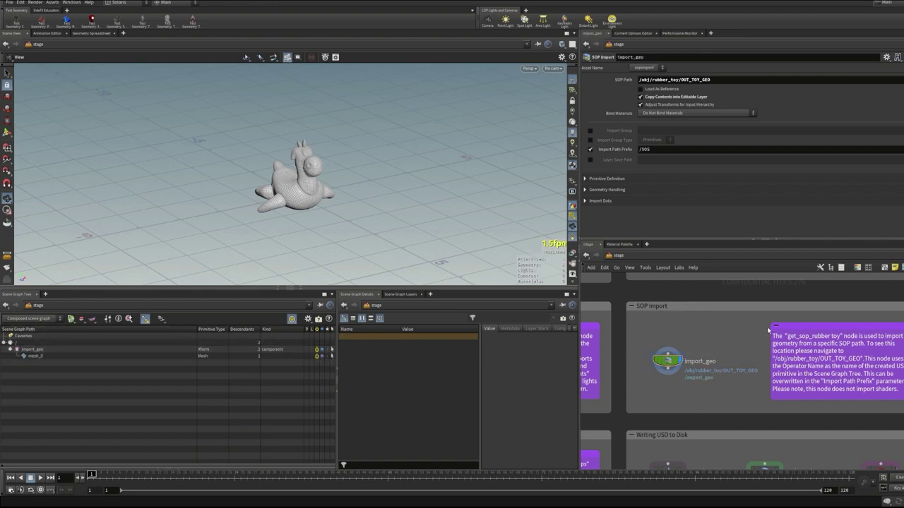
# Rename the SOP Import node as rubber_toy and expand its primitive in the scene graph
pyautogui.doubleClick(692, 362)
pyautogui.write('rubber')
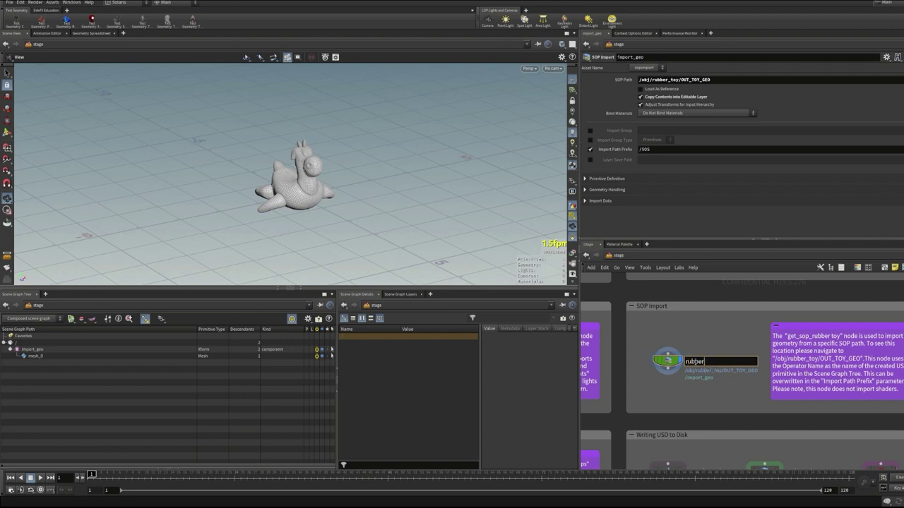
pyautogui.write('_toy')
pyautogui.press('Return')
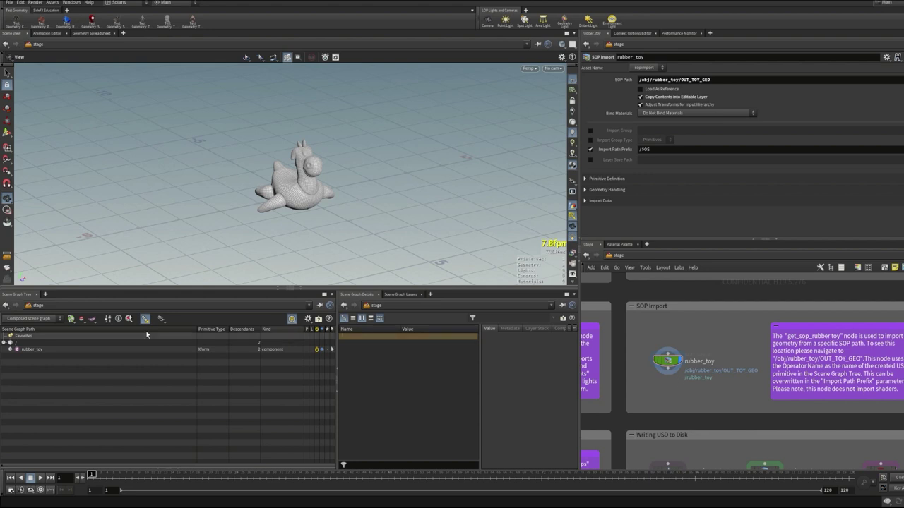
pyautogui.click(11, 349)
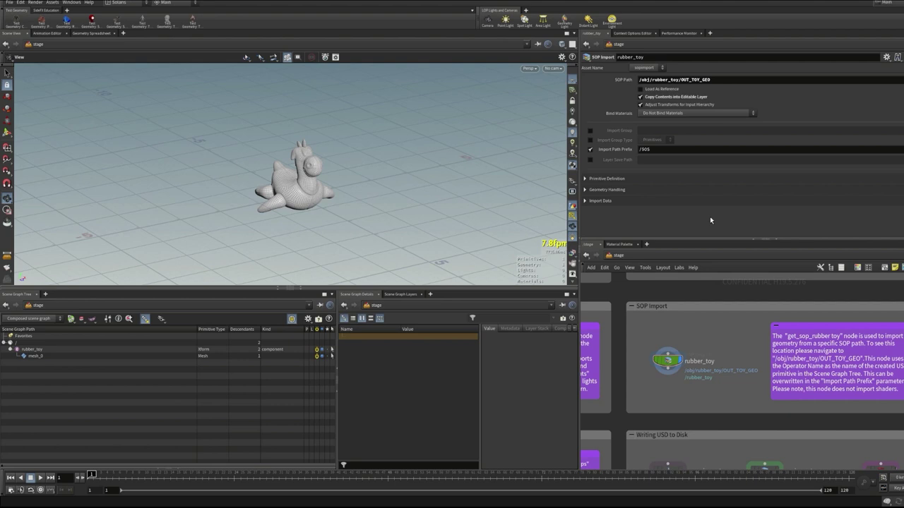
# Set rubber_toy's import path prefix to /geometry/$OS and expand the new hierarchy in the scene graph
pyautogui.click(643, 150)
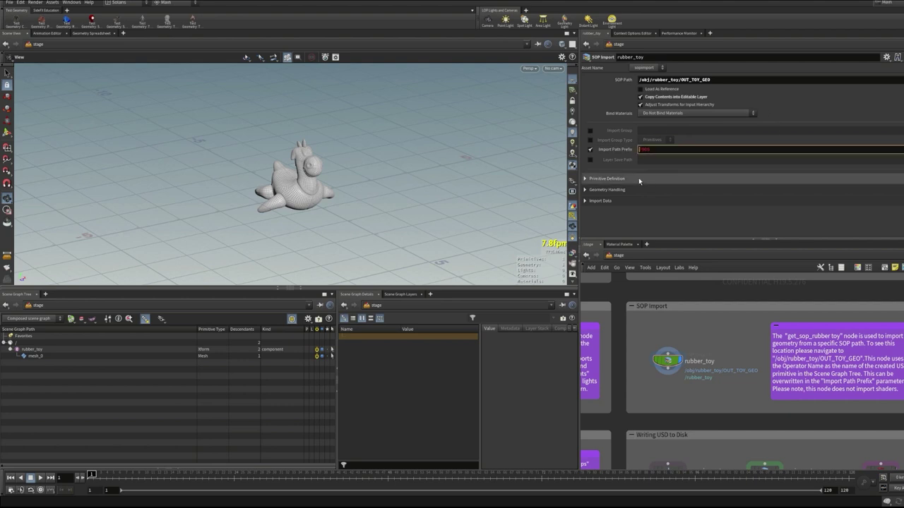
pyautogui.press('Home')
pyautogui.write('/geometry')
pyautogui.press('Return')
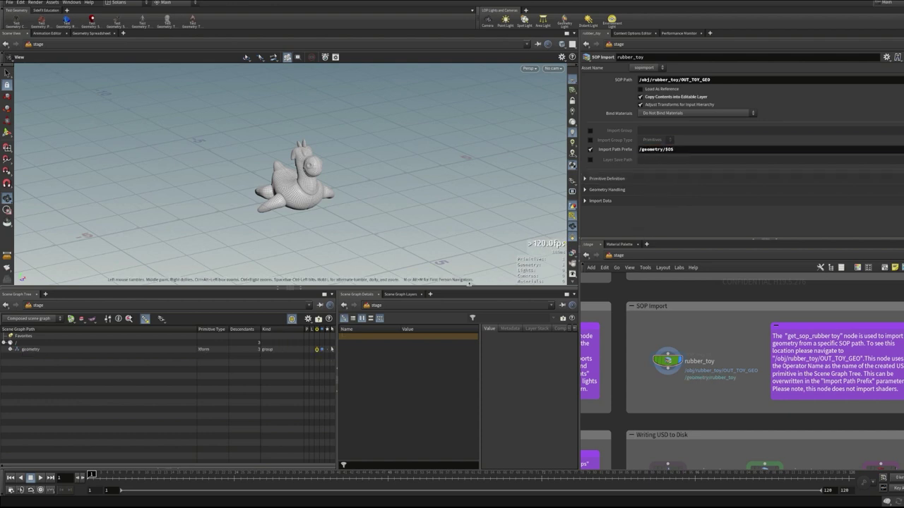
pyautogui.click(17, 356)
# Turn off Copy Contents into Editable Layer on rubber_toy, check the node's indicator, and turn the option back on
pyautogui.click(639, 97)
pyautogui.click(640, 96)
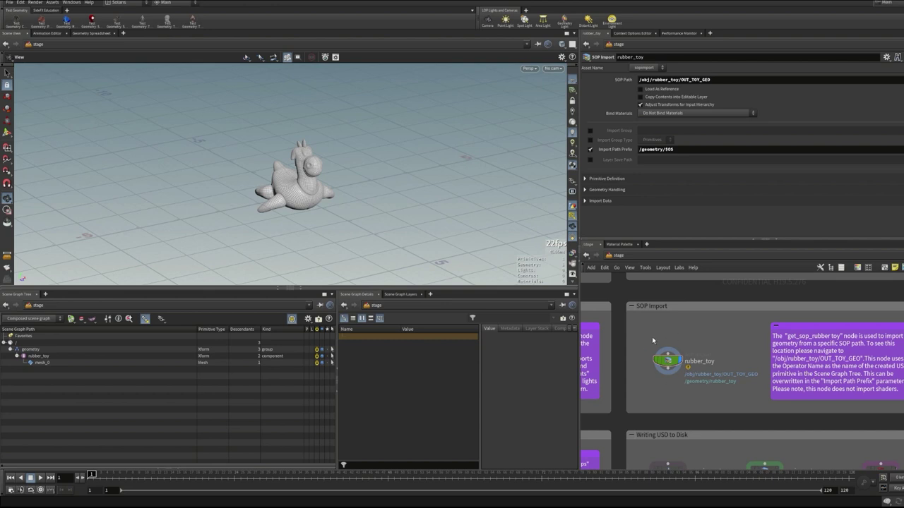
pyautogui.moveTo(680, 361)
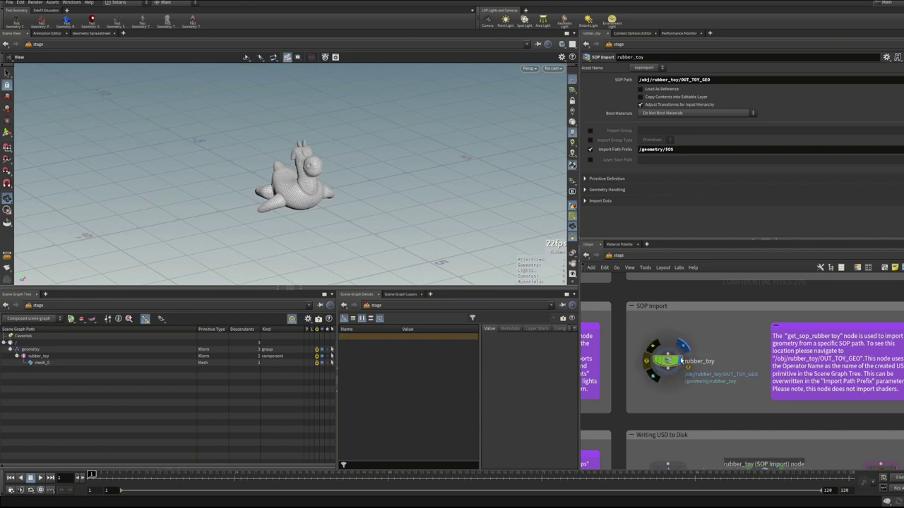
pyautogui.click(640, 97)
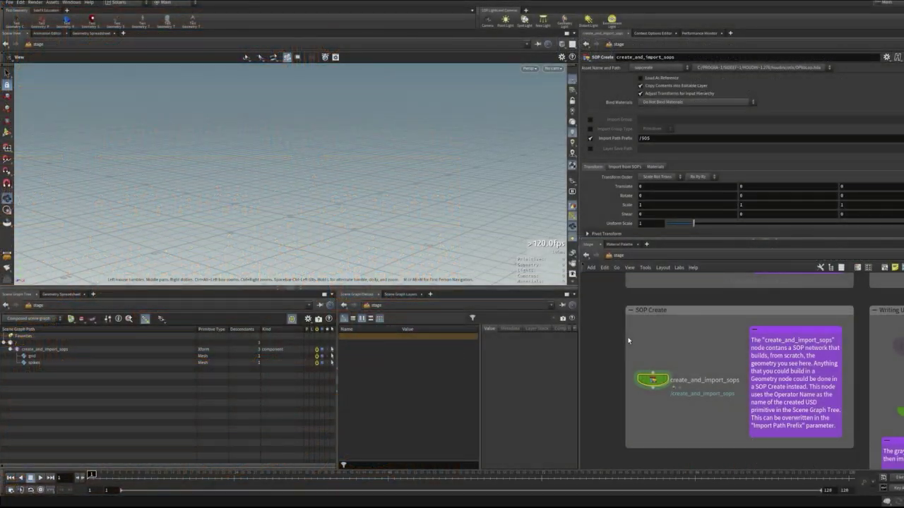
# Enter the create_and_import_sops node's SOP network and switch from the scene graph tree to the geometry spreadsheet
pyautogui.doubleClick(645, 381)
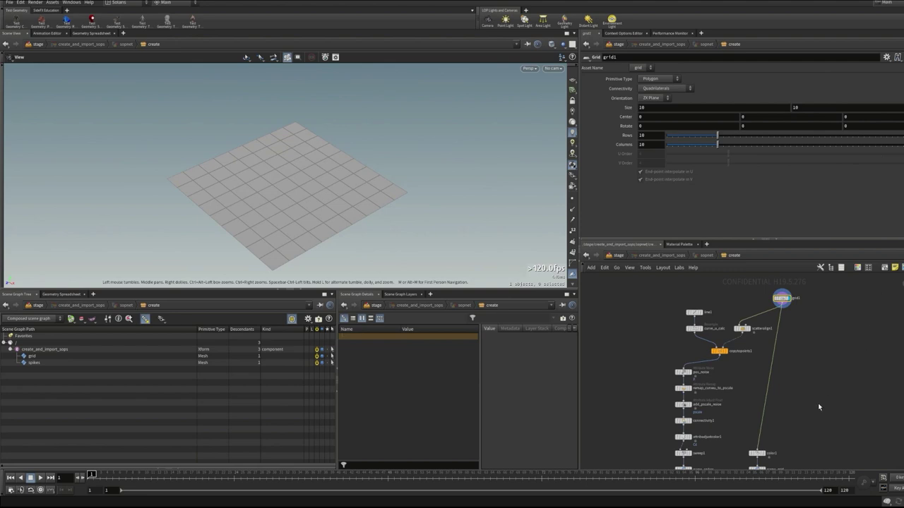
pyautogui.click(63, 294)
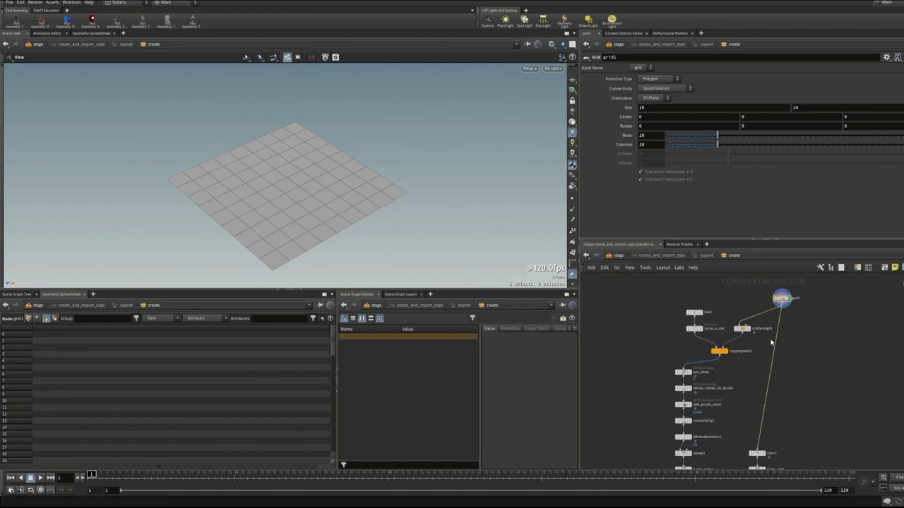
pyautogui.moveTo(753, 390); pyautogui.dragTo(769, 372, button='middle')
pyautogui.scroll(-1, 769, 372)
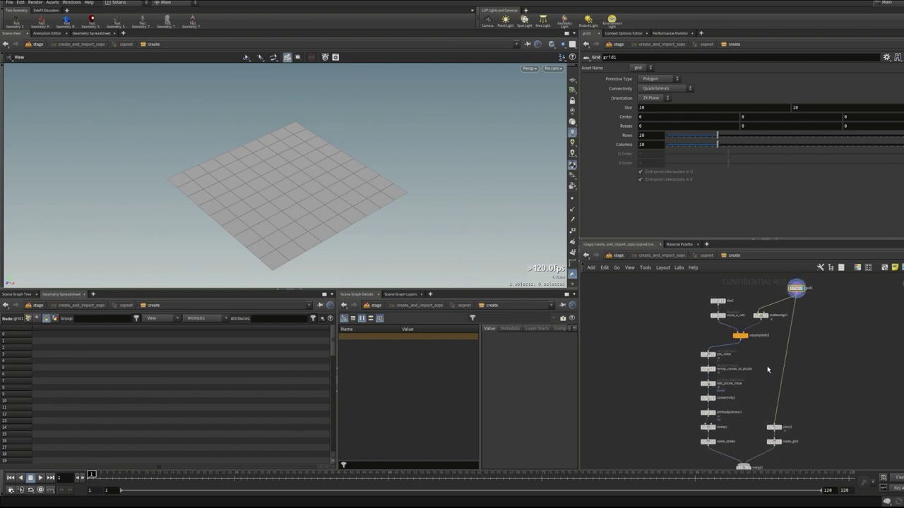
# Display the scatteralign1 points on the grid and the copytopoints1 curves to examine how the spikes are built
pyautogui.click(767, 320)
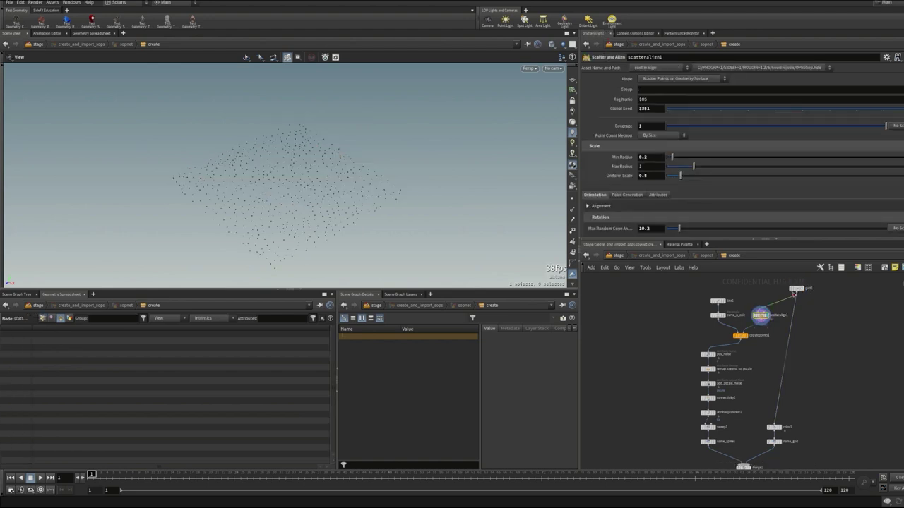
pyautogui.click(741, 337)
pyautogui.click(741, 338)
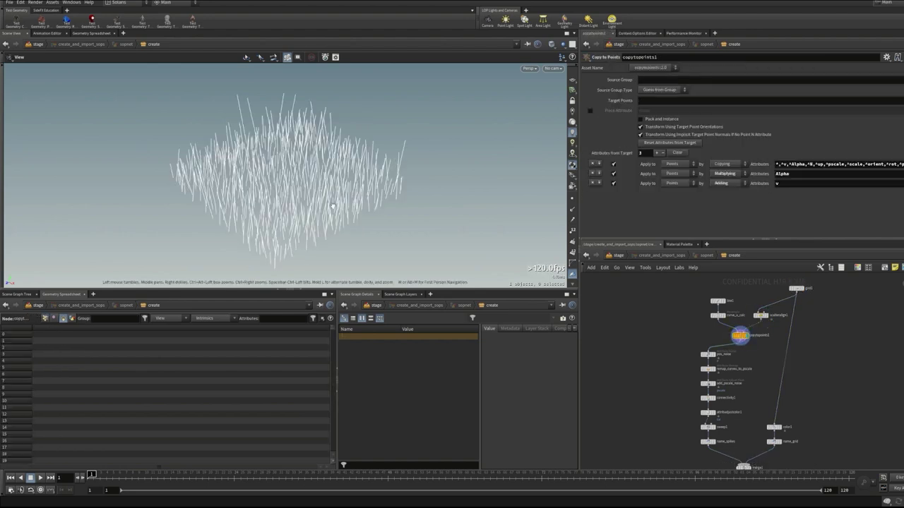
# Display the sweep1 geometry and the name_spikes node to examine the swept spikes and their name attribute
pyautogui.scroll(-2, 636, 357)
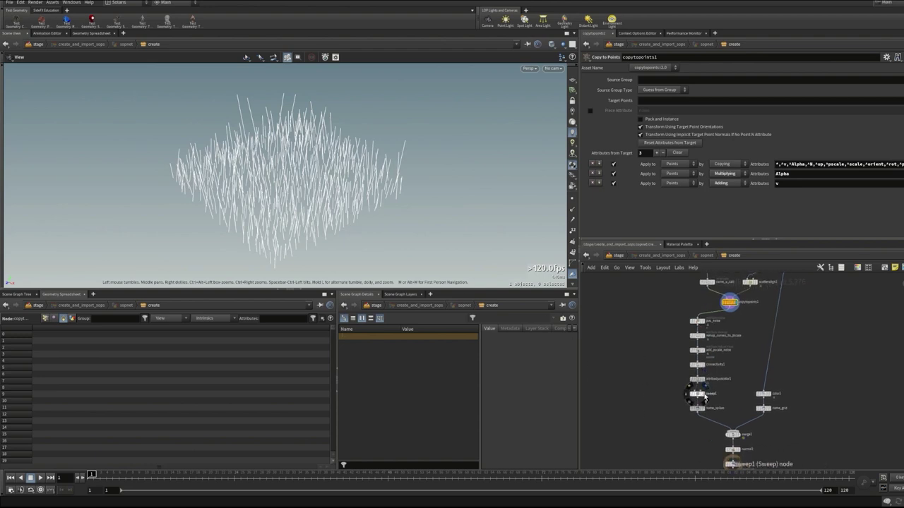
pyautogui.click(706, 394)
pyautogui.click(697, 393)
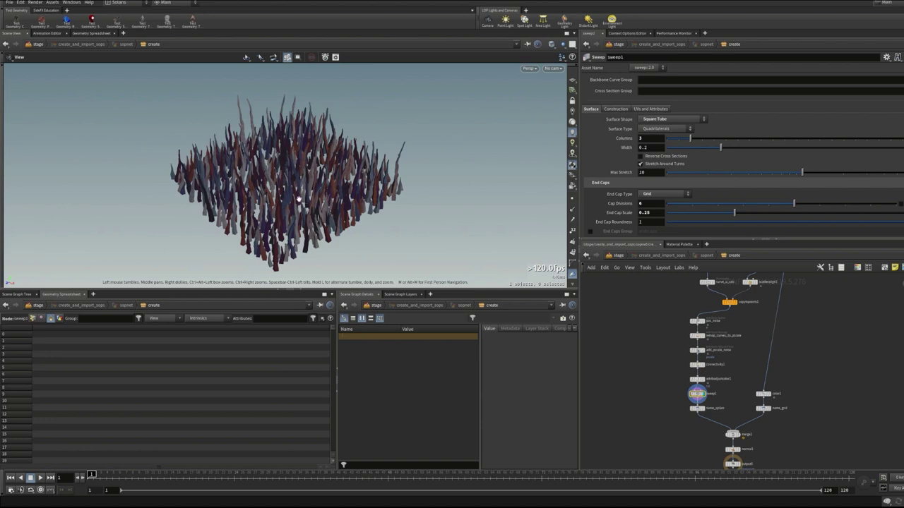
pyautogui.moveTo(296, 200); pyautogui.dragTo(321, 189)
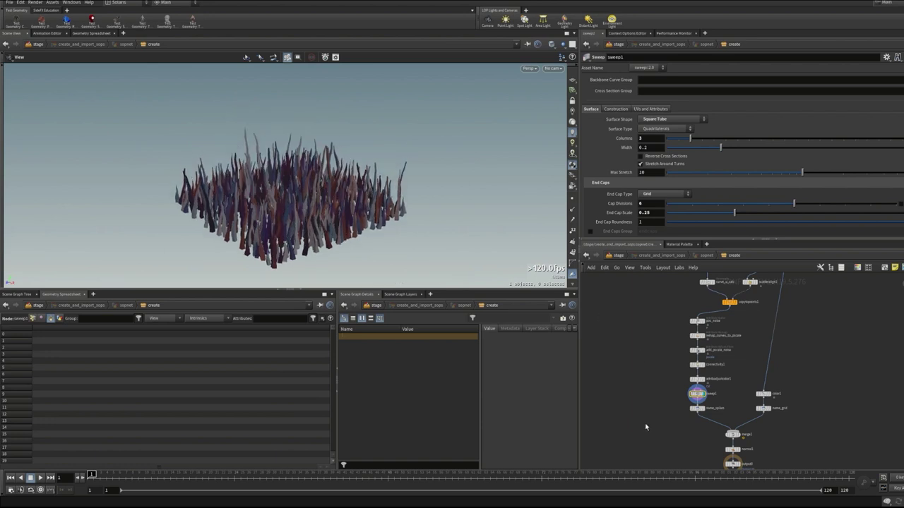
pyautogui.moveTo(645, 423); pyautogui.dragTo(636, 396, button='middle')
pyautogui.click(690, 382)
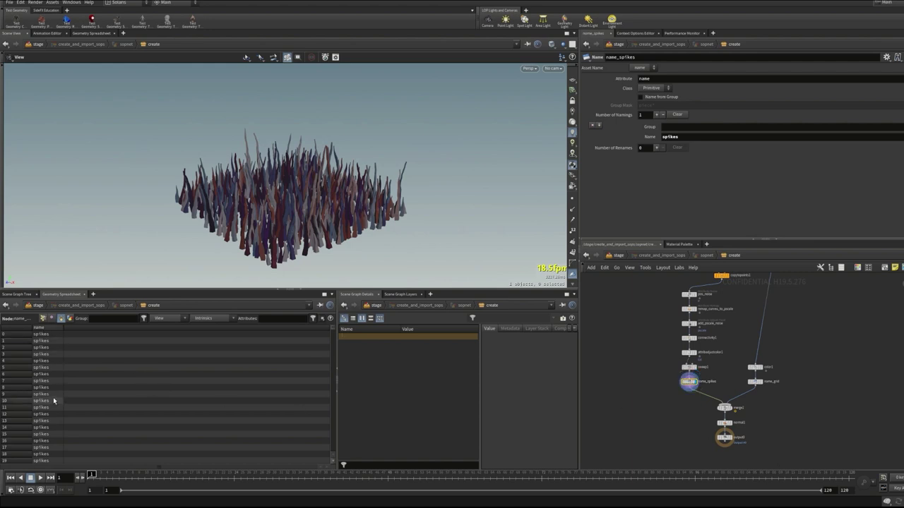
# Display color1 and name_grid in the grid branch to examine its color and name attribute
pyautogui.click(760, 368)
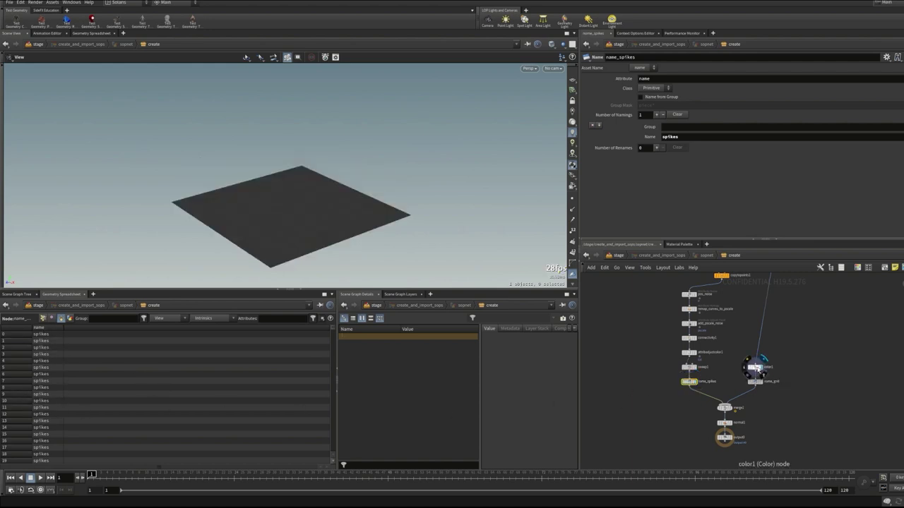
pyautogui.click(751, 368)
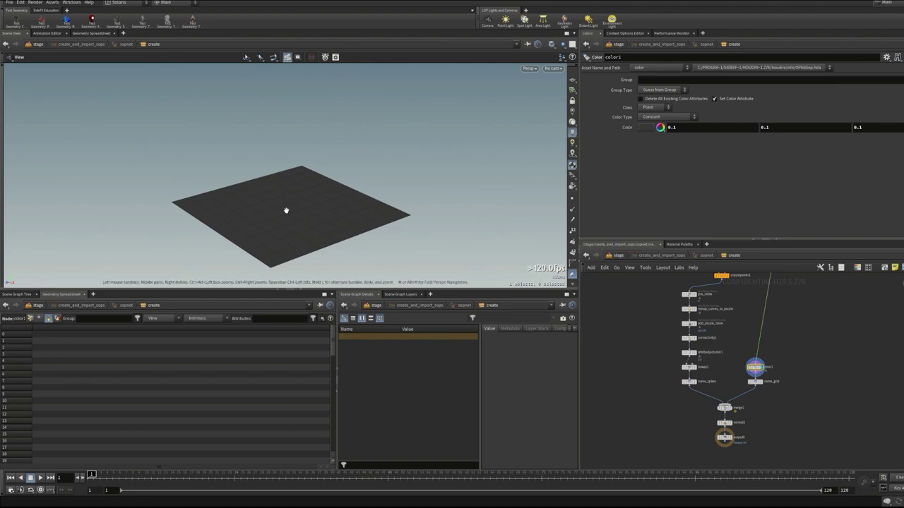
pyautogui.click(760, 381)
pyautogui.click(751, 381)
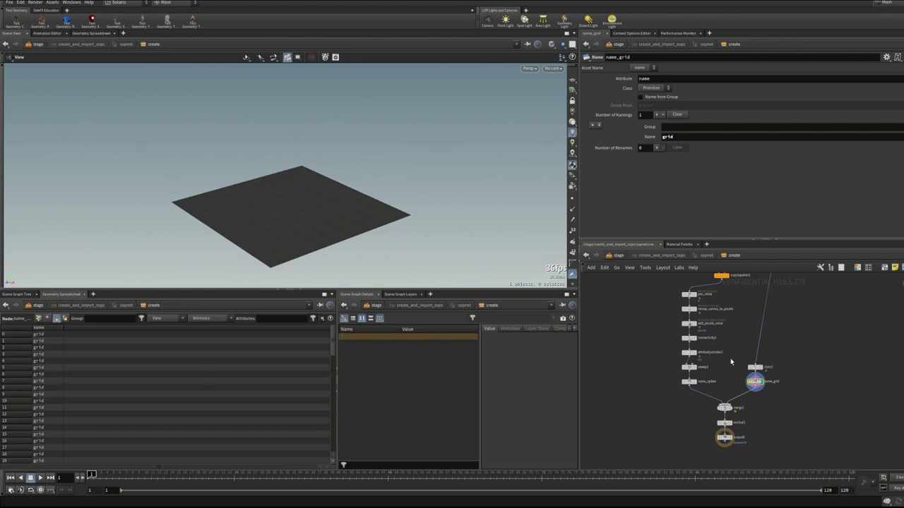
# Display normal1 and the output0 node to examine the merged spikes and grid
pyautogui.click(731, 422)
pyautogui.click(723, 422)
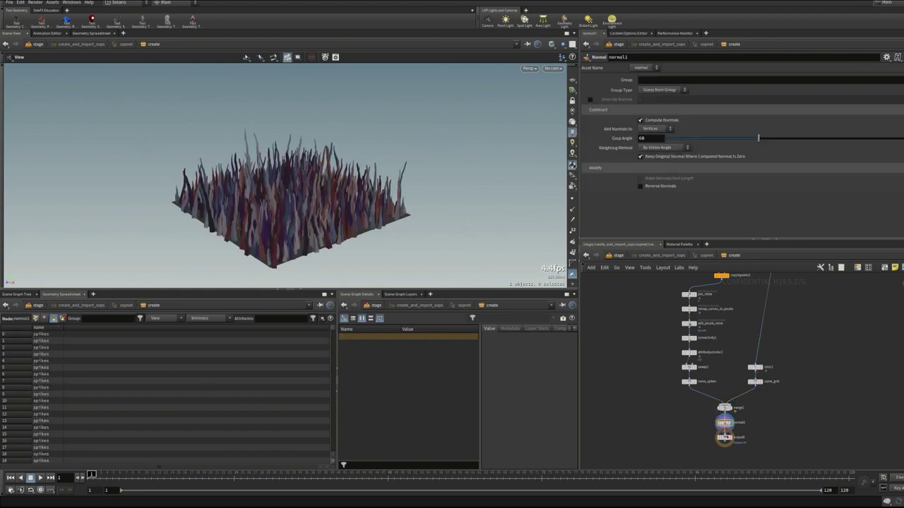
pyautogui.click(724, 438)
pyautogui.scroll(-3, 655, 396)
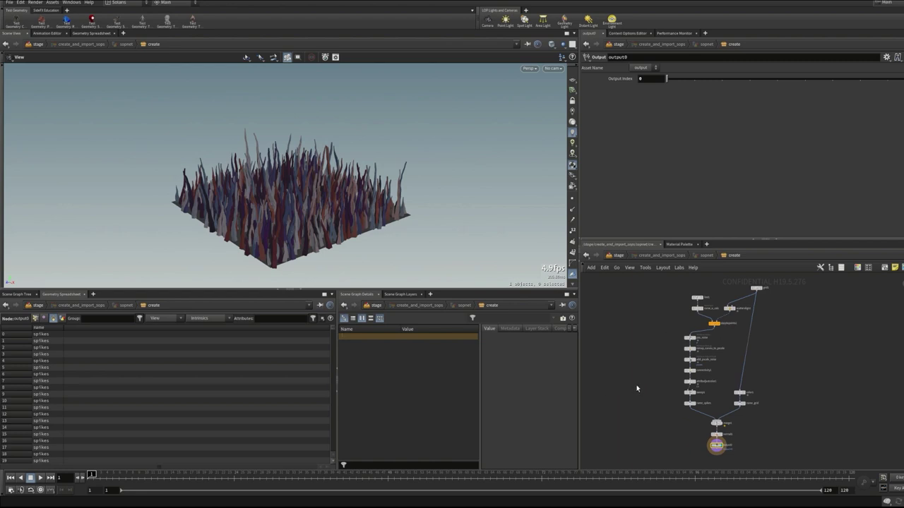
# Return to the stage level, bring back the scene graph tree and display the create_and_import_sops node
pyautogui.press('u')
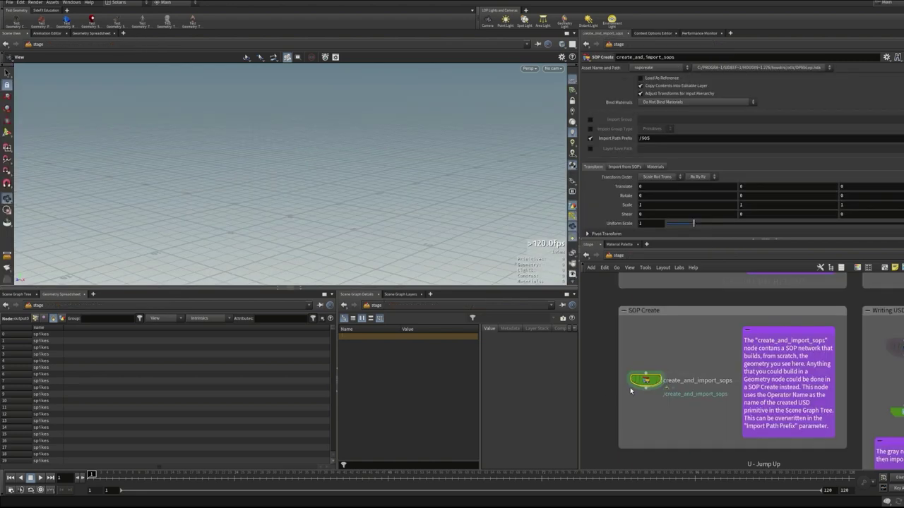
pyautogui.click(15, 294)
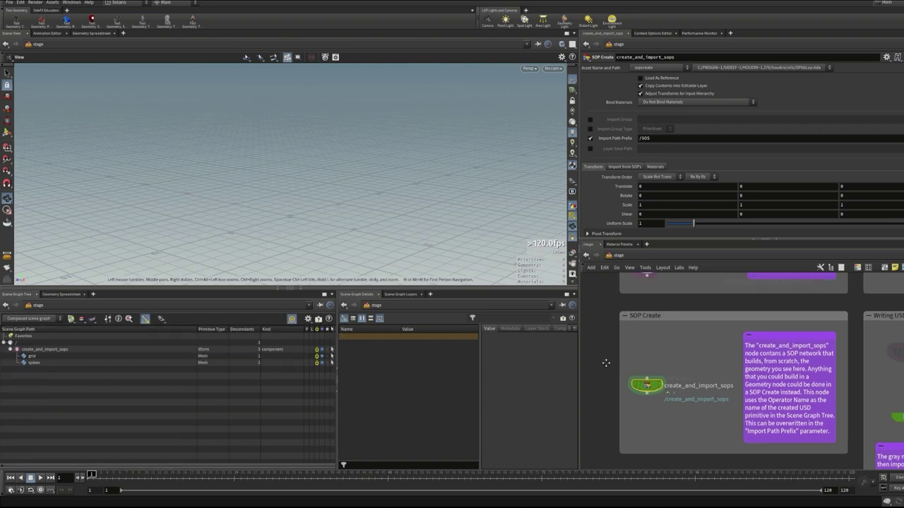
pyautogui.moveTo(600, 365); pyautogui.dragTo(605, 373, button='middle')
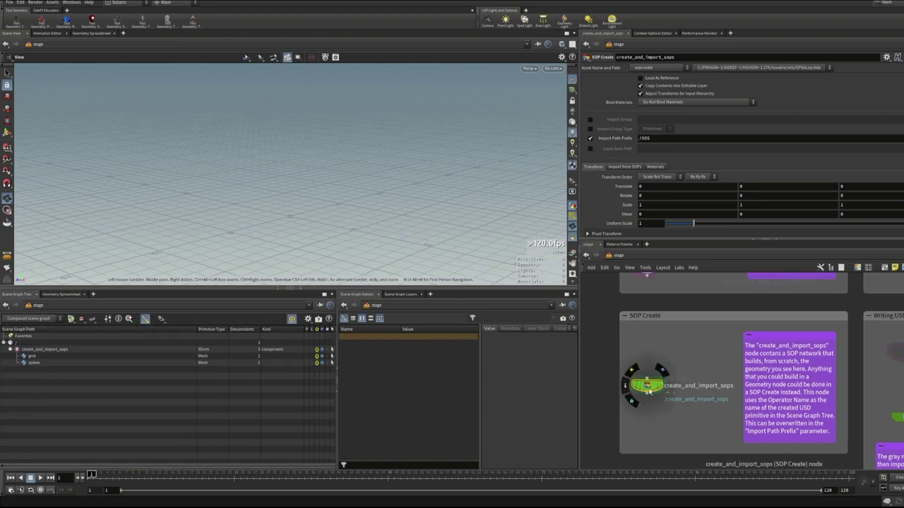
pyautogui.click(635, 385)
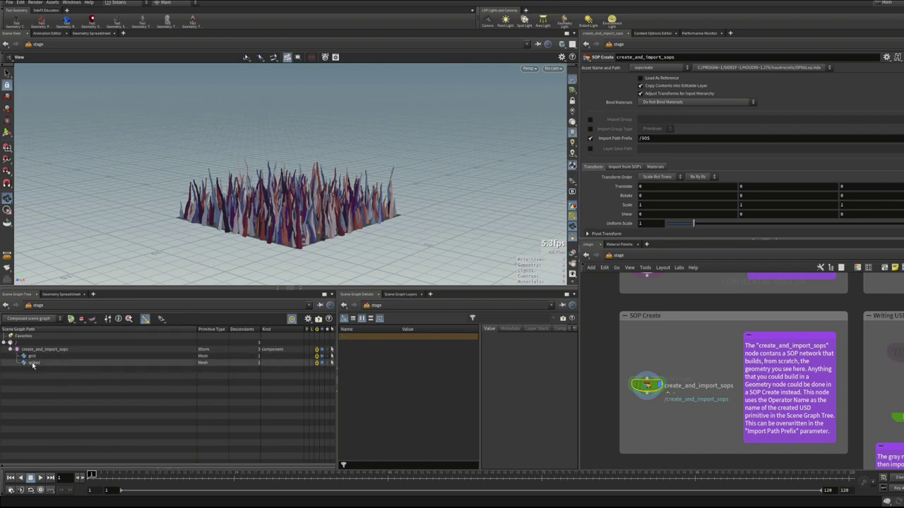
# Highlight the spikes and grid primitives in turn, try raising the grid above the spikes, and delete the resulting edit node
pyautogui.click(34, 362)
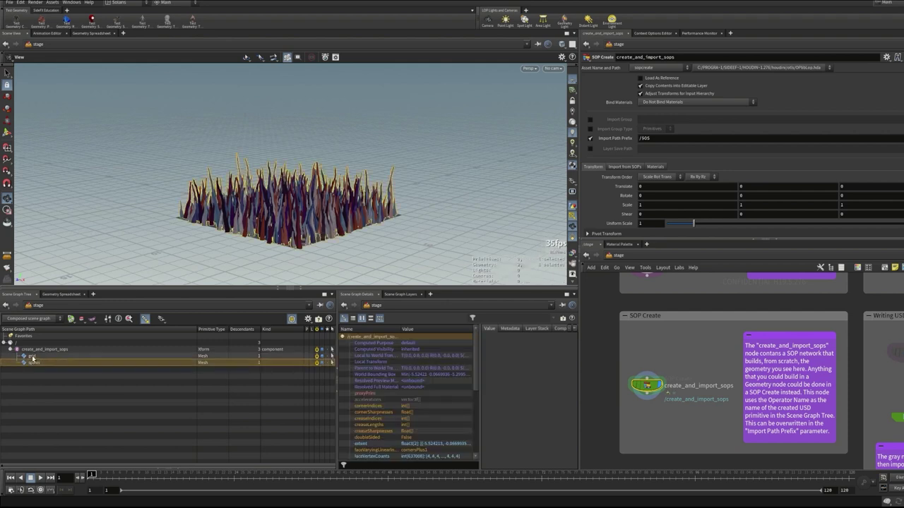
pyautogui.click(33, 356)
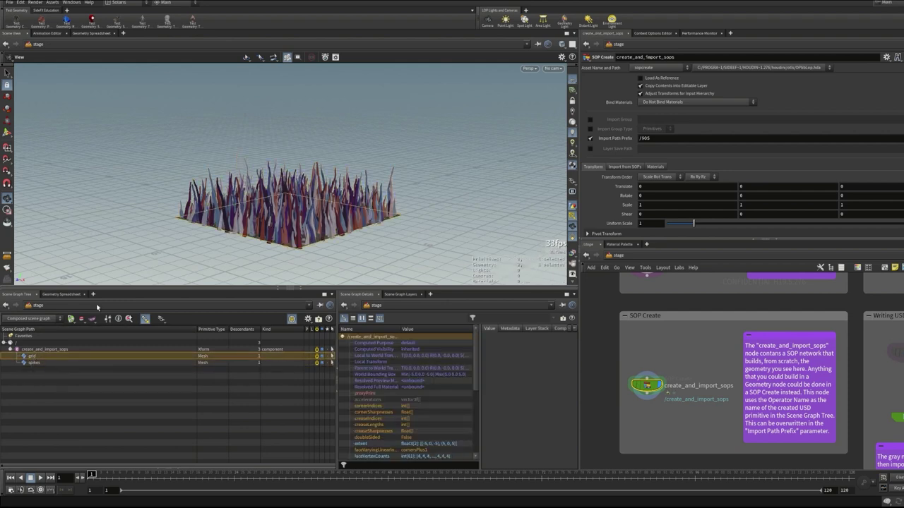
pyautogui.press('t')
pyautogui.moveTo(293, 192); pyautogui.dragTo(293, 97)
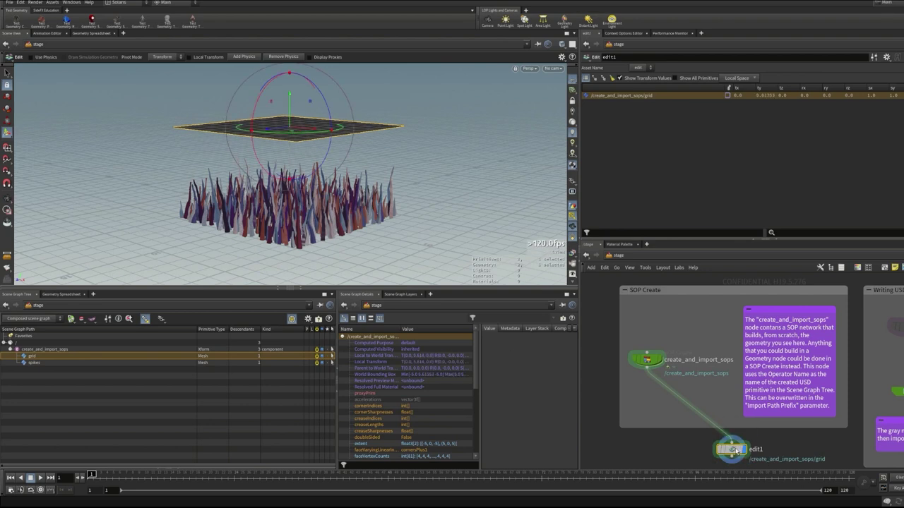
pyautogui.press('Delete')
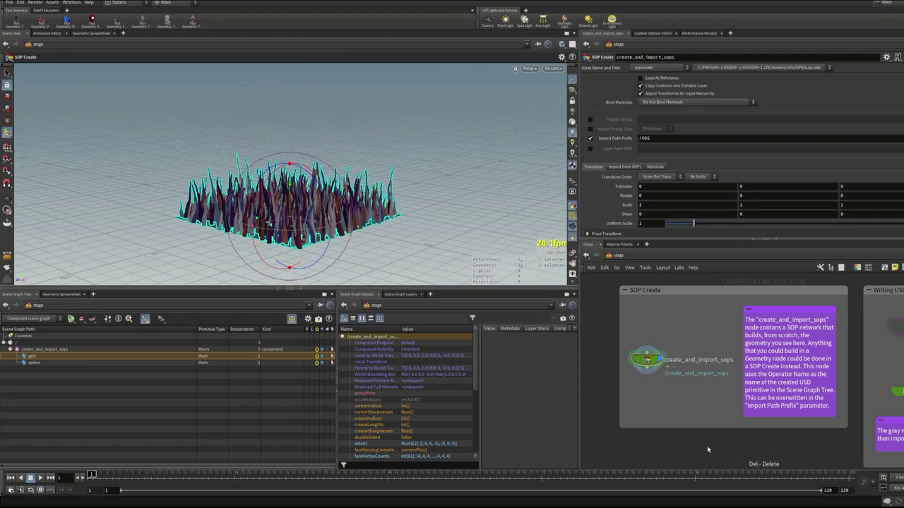
pyautogui.click(30, 399)
# Compare the parameters of the get_sop_rubber_toy SOP Import node with those of create_and_import_sops
pyautogui.scroll(-1, 680, 408)
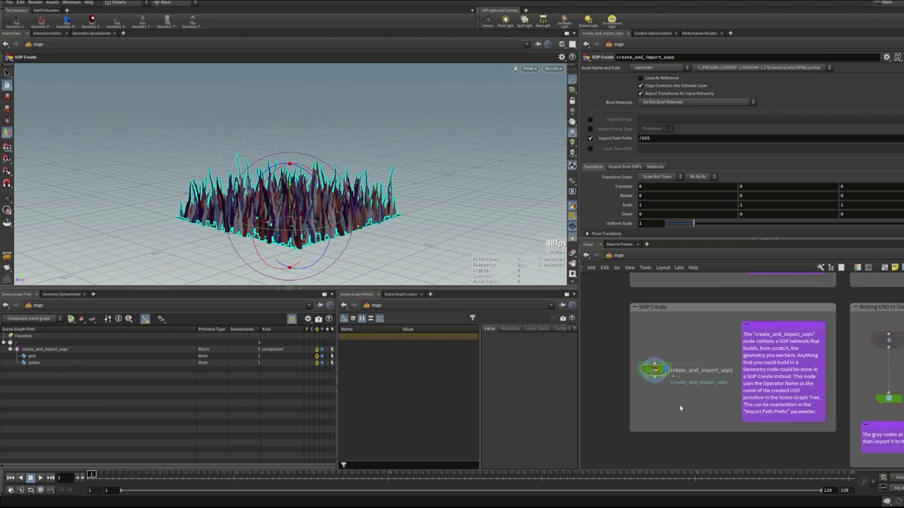
pyautogui.scroll(1, 682, 406)
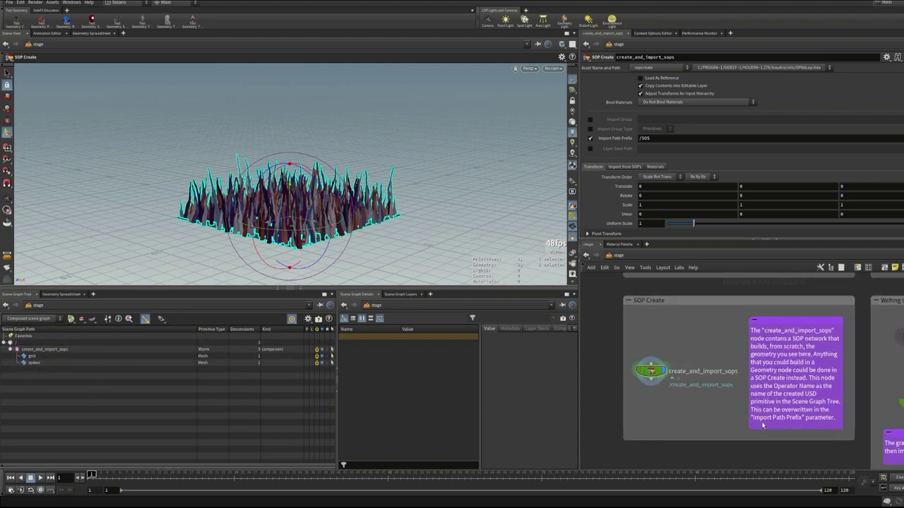
pyautogui.scroll(-2, 709, 374)
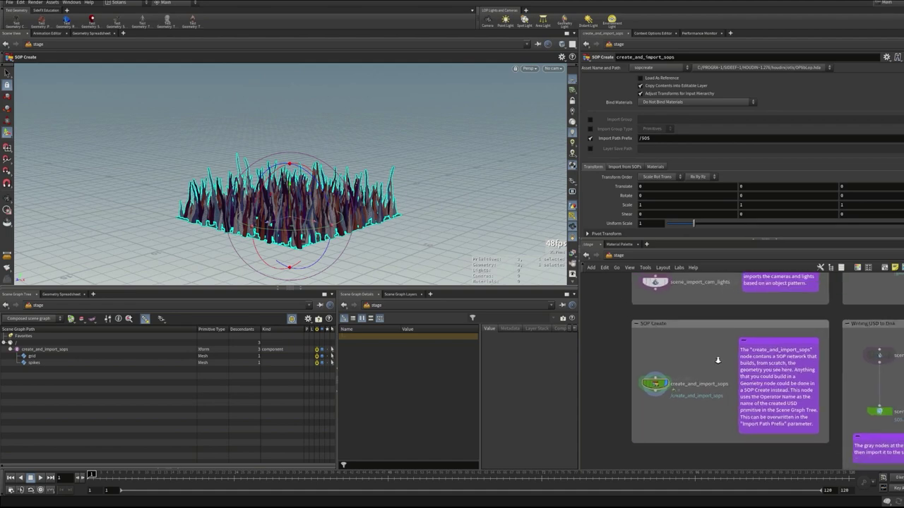
pyautogui.moveTo(708, 360); pyautogui.dragTo(686, 391, button='middle')
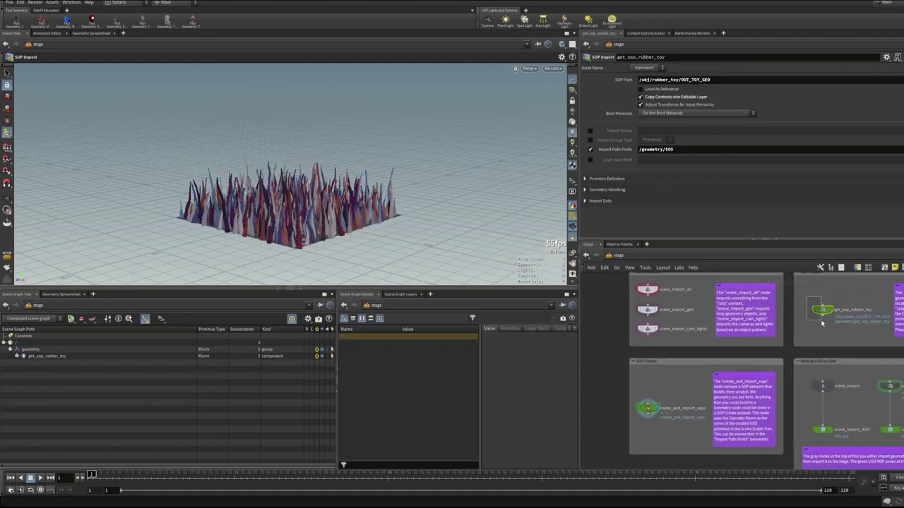
pyautogui.click(822, 309)
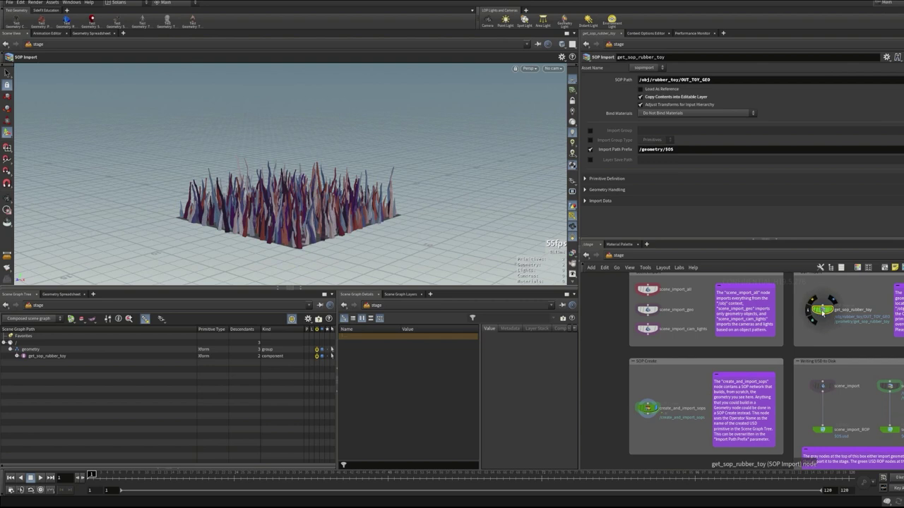
pyautogui.click(646, 409)
# Examine the transform and material settings of the create_and_import_sops node
pyautogui.scroll(-1, 592, 212)
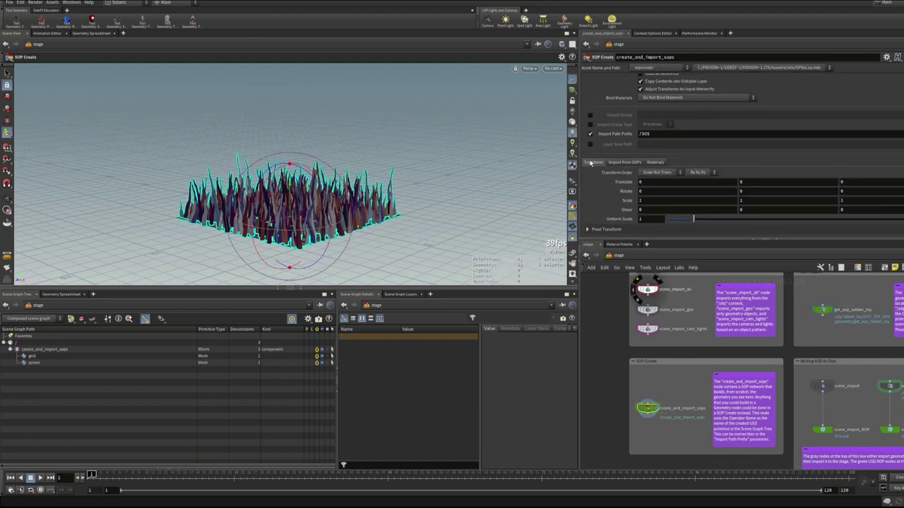
pyautogui.moveTo(750, 187); pyautogui.dragTo(745, 184, button='middle')
pyautogui.click(656, 162)
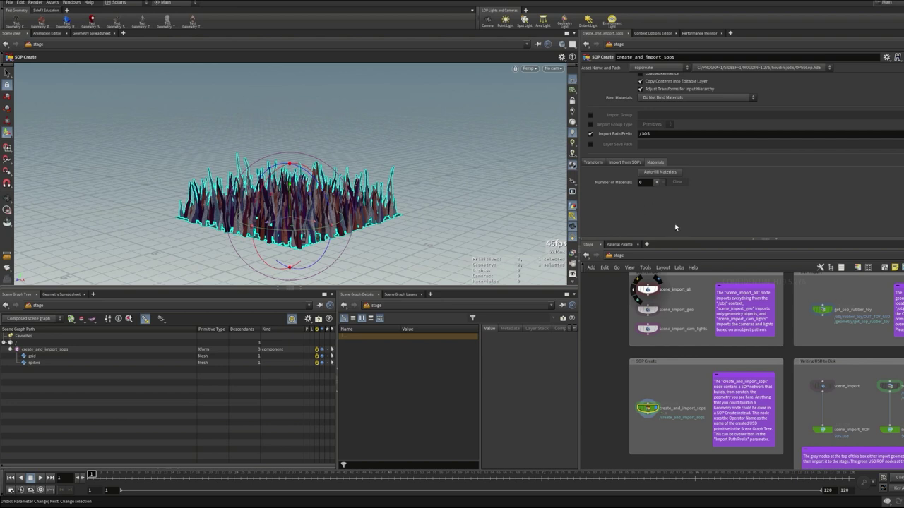
pyautogui.click(593, 162)
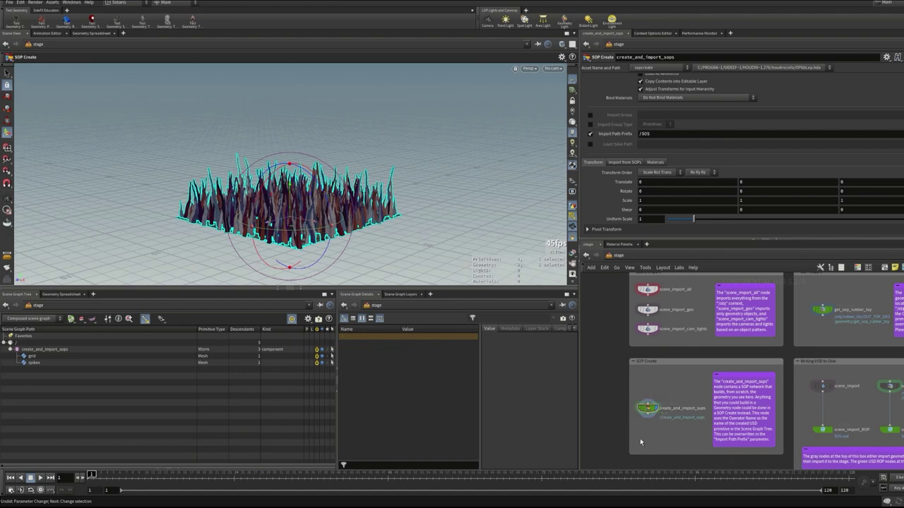
# Rename the create_and_import_sops node to spiked_grid
pyautogui.scroll(3, 659, 426)
pyautogui.scroll(2, 660, 427)
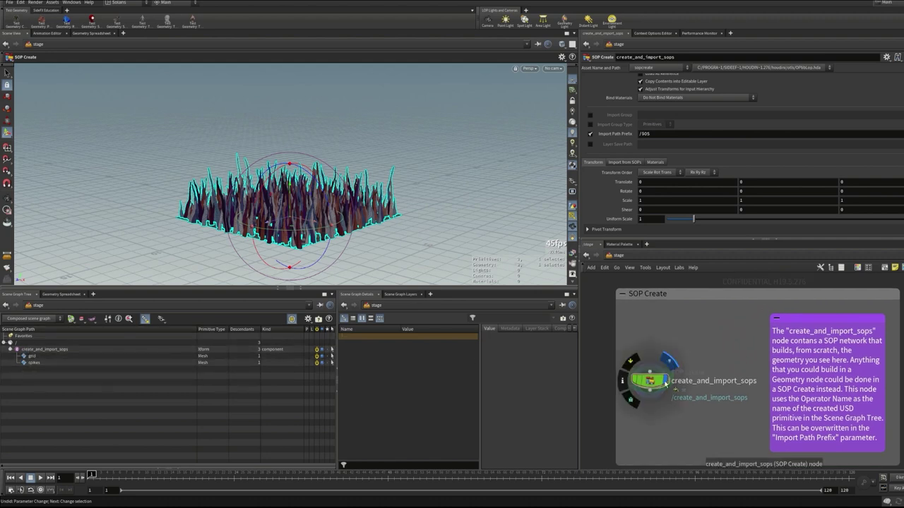
pyautogui.doubleClick(713, 381)
pyautogui.write('spik')
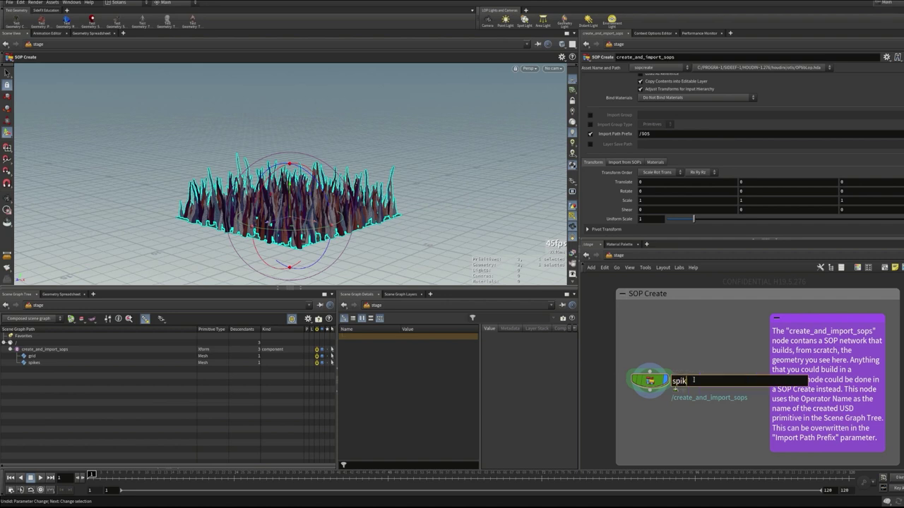
pyautogui.write('ed_grid')
pyautogui.press('Return')
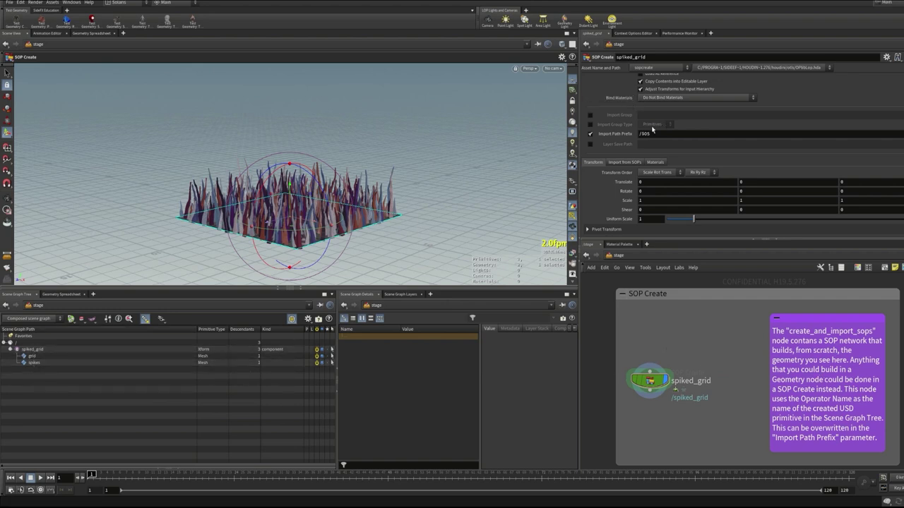
# Set the spiked_grid node's import path prefix to /geometry/spiked_grid
pyautogui.click(650, 133)
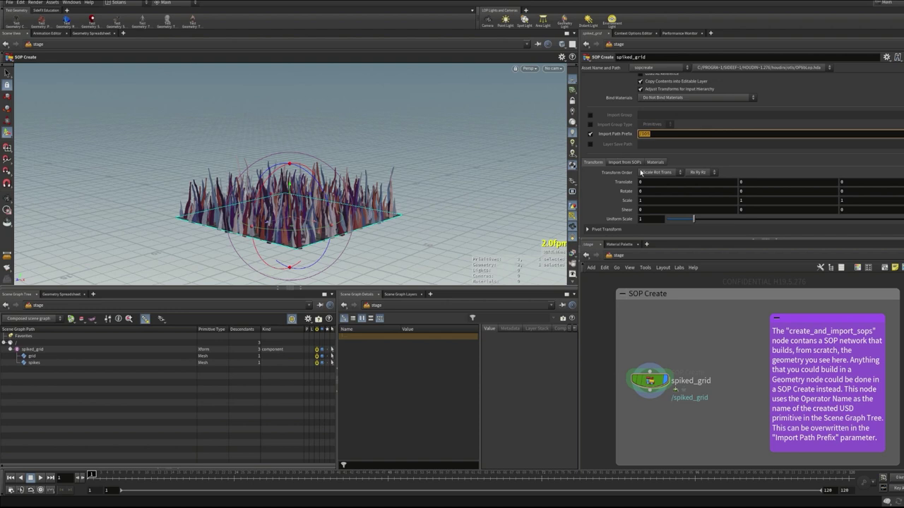
pyautogui.write('/geometry/spi')
pyautogui.write('id')
pyautogui.press('Return')
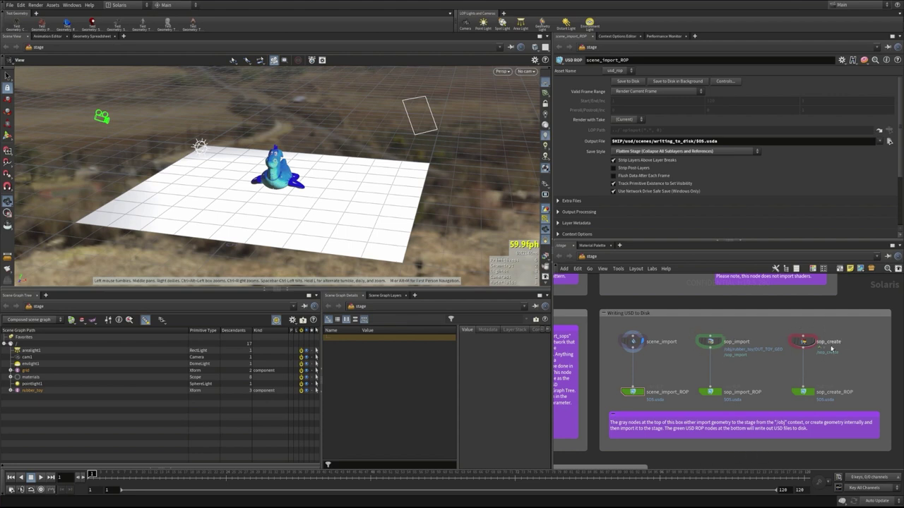
# Display the sop_import, sop_create and scene_import nodes of the Writing USD to Disk section to review each one's geometry
pyautogui.click(715, 344)
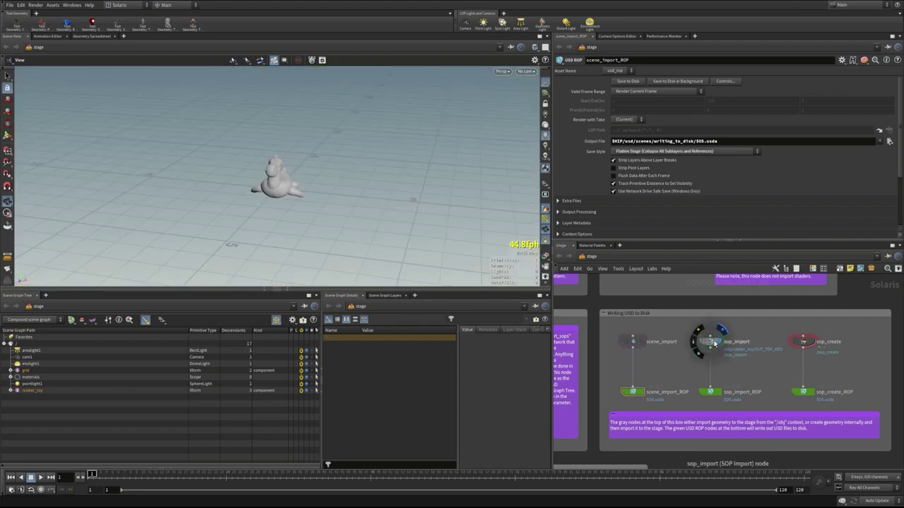
pyautogui.click(813, 343)
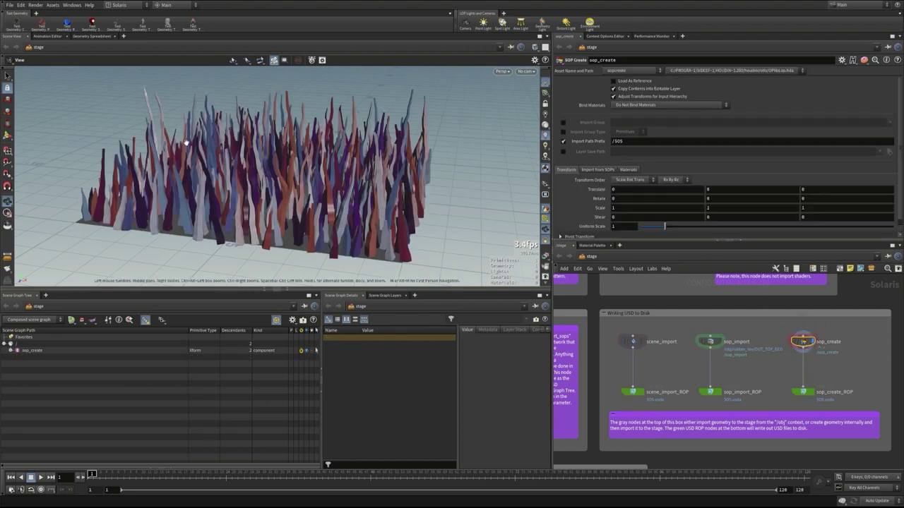
pyautogui.click(633, 342)
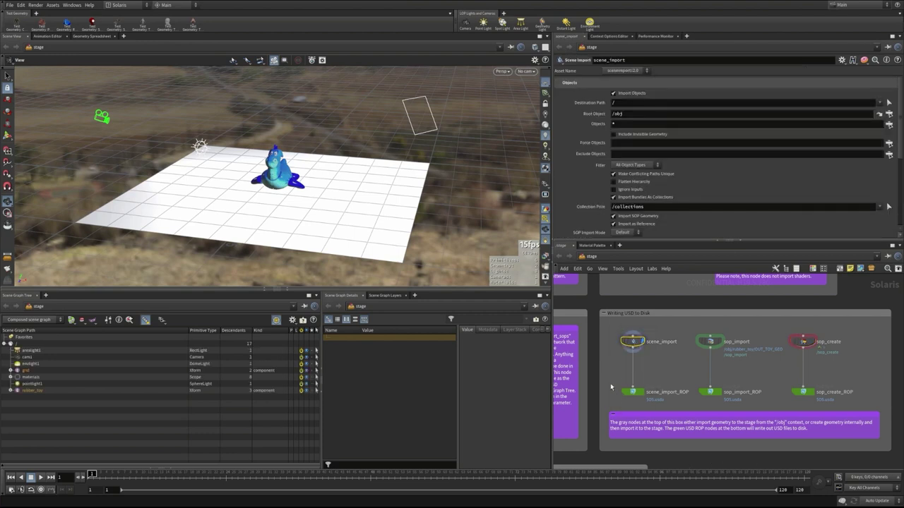
# Review the USD ROP settings, then save scene_import_ROP, sop_import_ROP and sop_create_ROP to disk together as .usda files
pyautogui.click(622, 391)
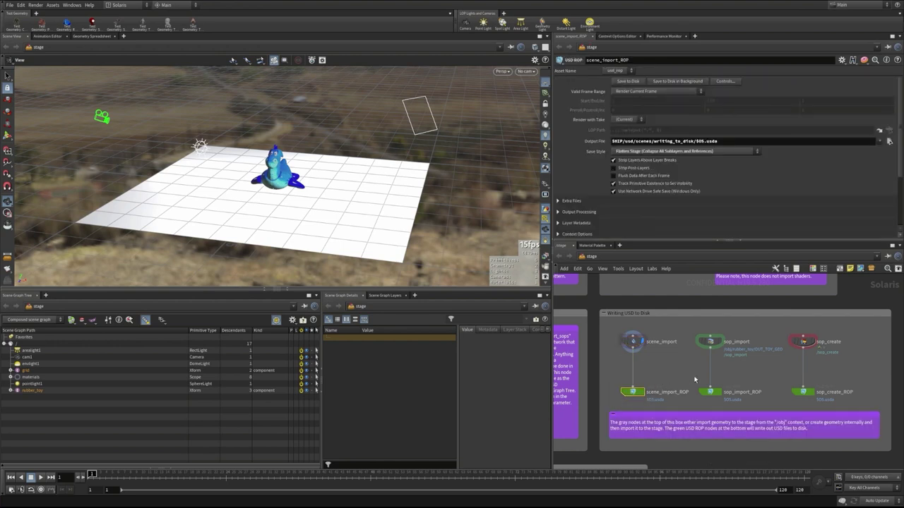
pyautogui.click(711, 393)
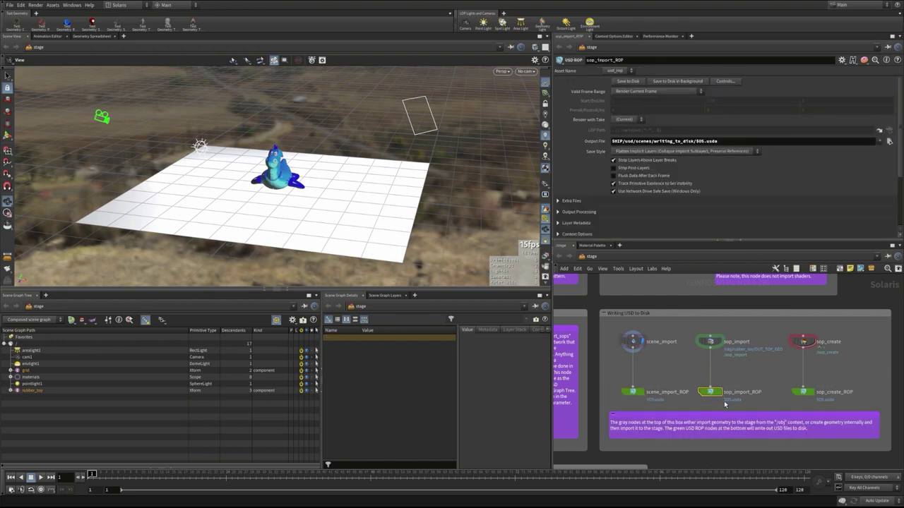
pyautogui.click(642, 396)
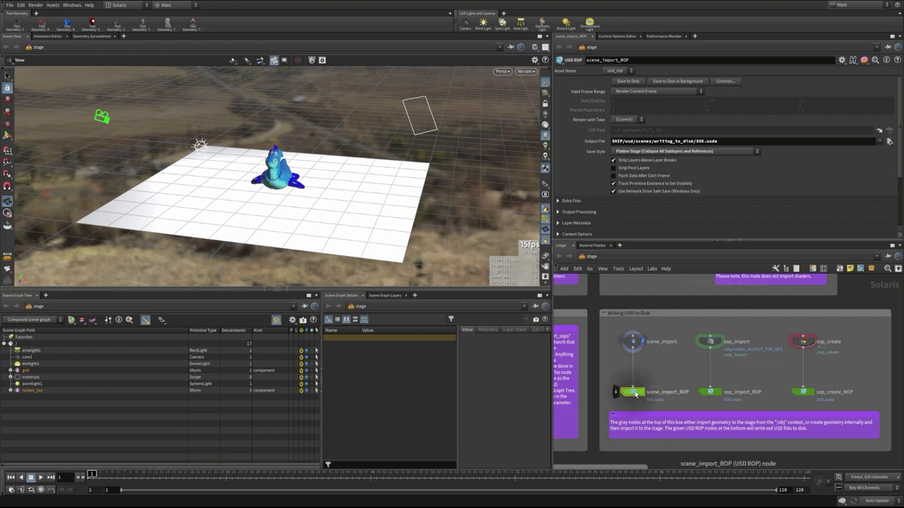
pyautogui.click(710, 394)
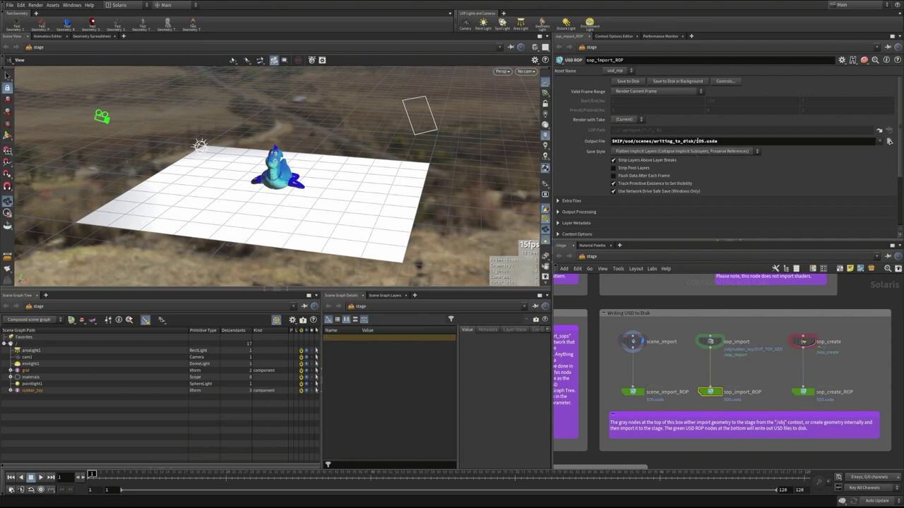
pyautogui.moveTo(611, 382); pyautogui.dragTo(823, 415)
pyautogui.click(628, 81)
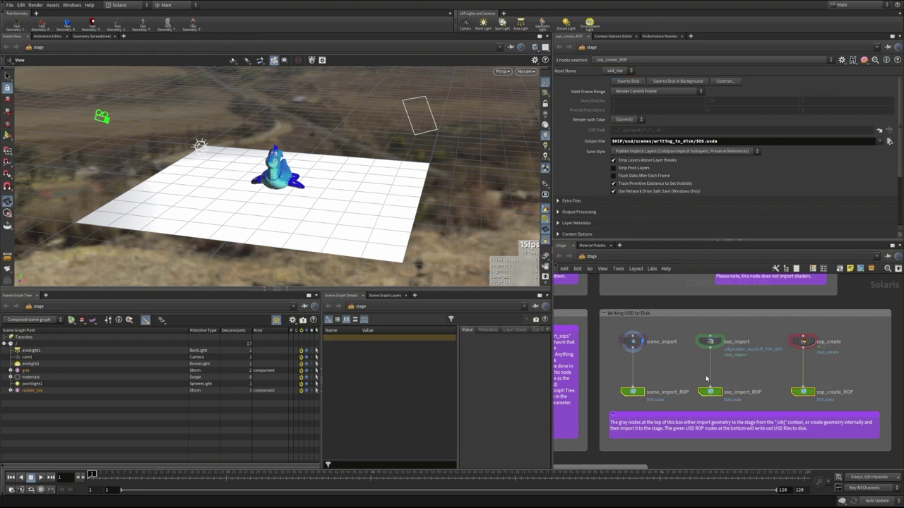
# Switch to File Explorer to check the files in the writing_to_disk folder, and display the sop_create node's geometry for comparison
pyautogui.hotkey('alt', 'Tab')
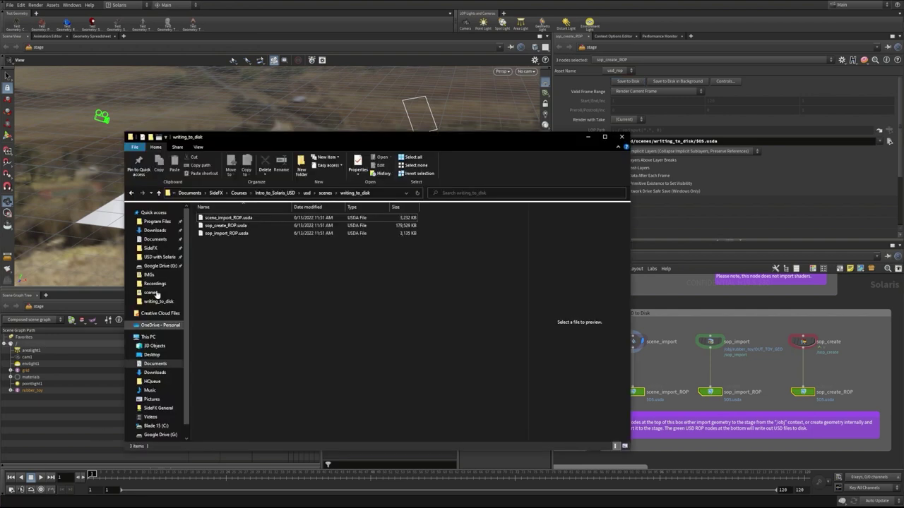
pyautogui.moveTo(261, 131); pyautogui.dragTo(250, 108)
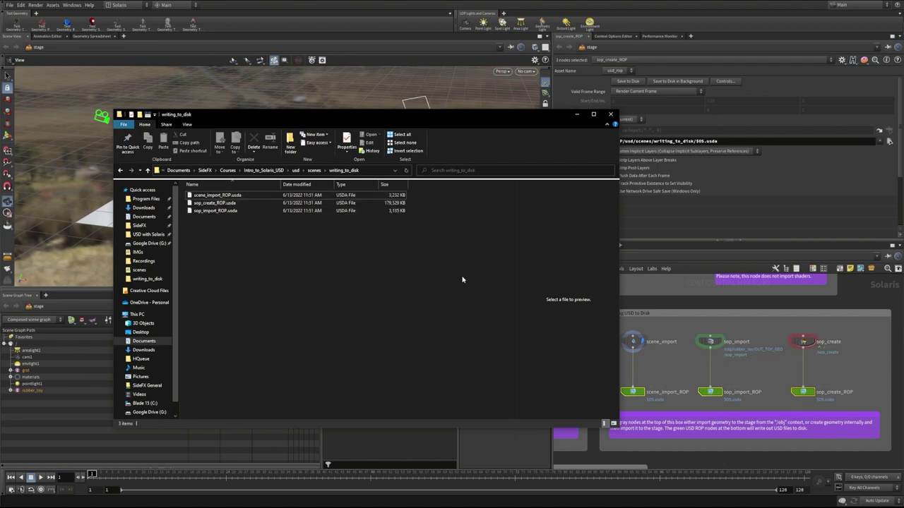
pyautogui.click(817, 338)
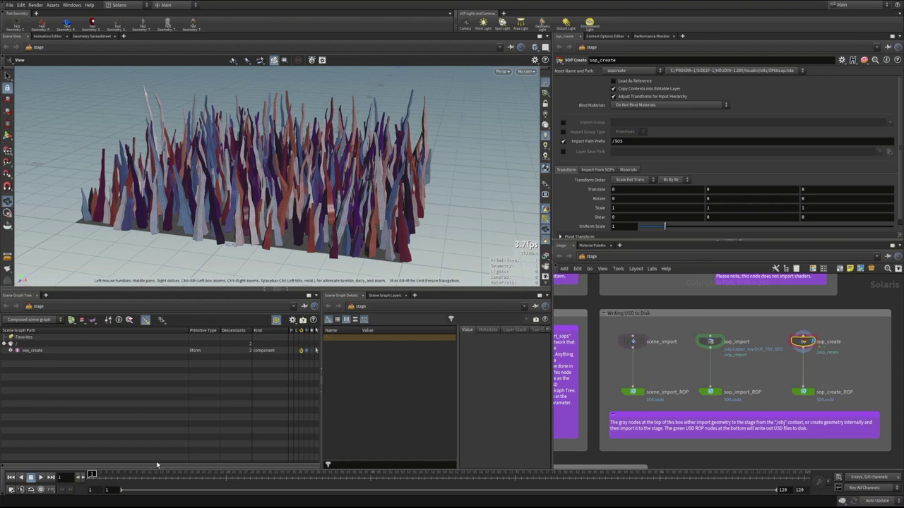
pyautogui.hotkey('alt', 'Tab')
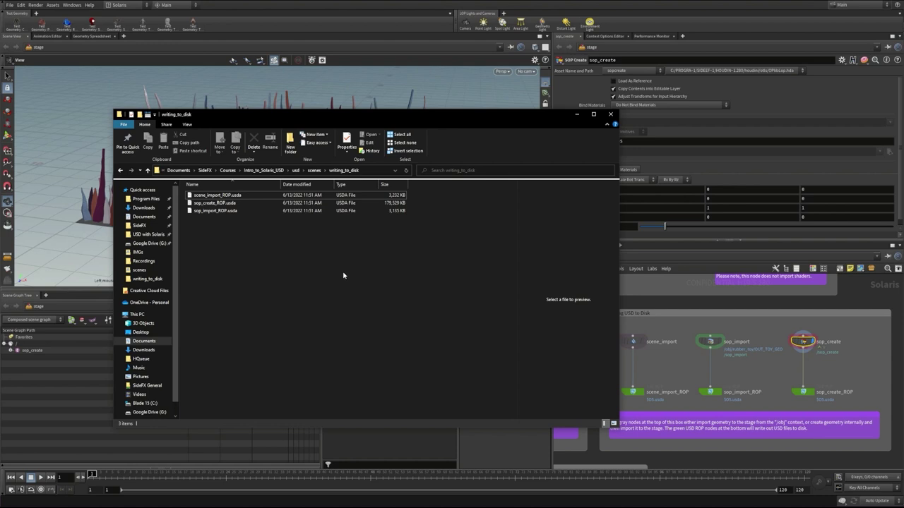
# Set sop_create_ROP's output file to $HIP/usd/scenes/writing_to_disk/$OS.usd and save it to disk
pyautogui.click(802, 391)
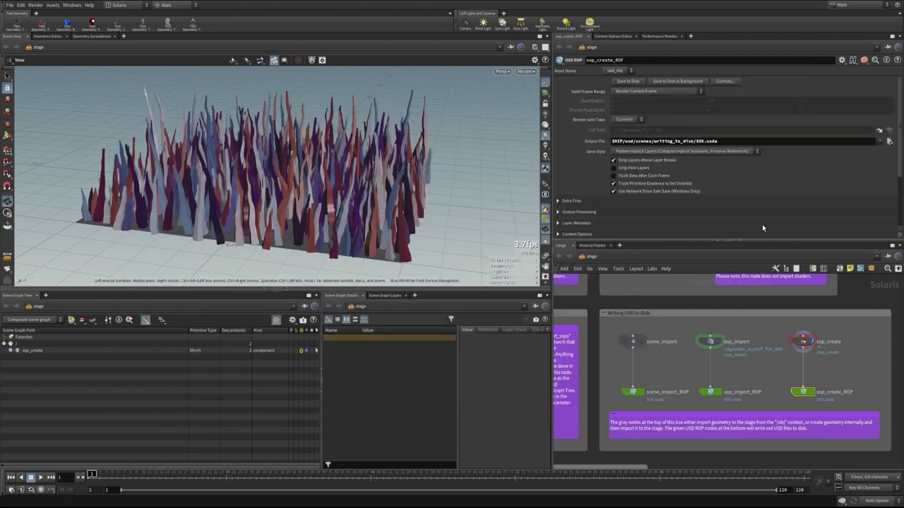
pyautogui.click(721, 140)
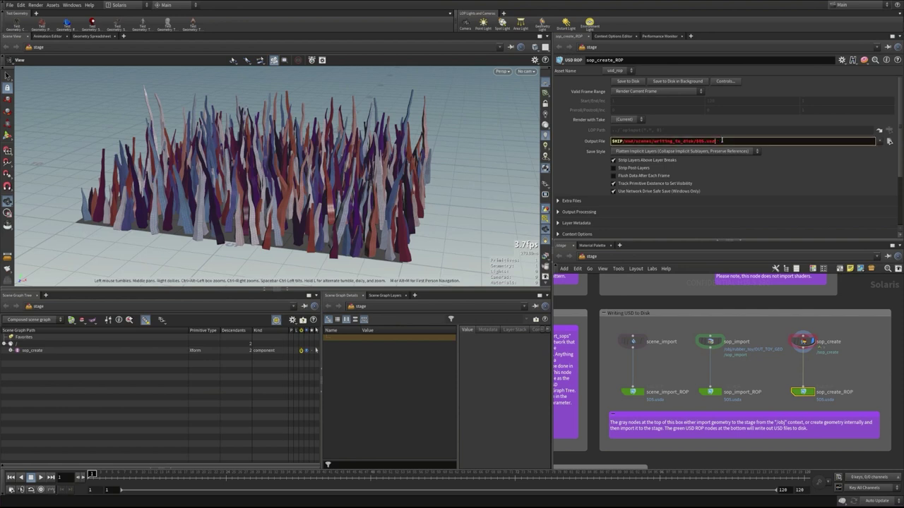
pyautogui.press('Return')
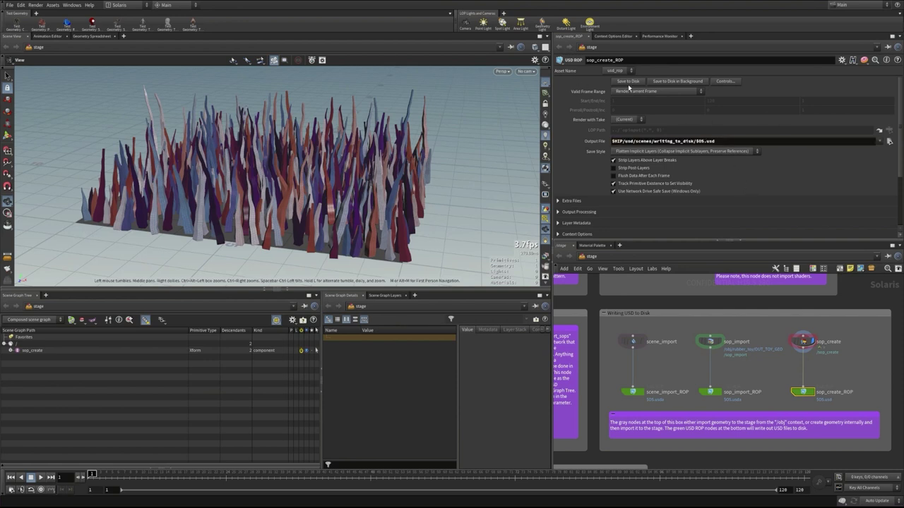
pyautogui.click(629, 83)
# Switch to File Explorer and compare the file sizes of sop_create_ROP.usd and sop_create_ROP.usda in the writing_to_disk folder
pyautogui.hotkey('alt', 'Tab')
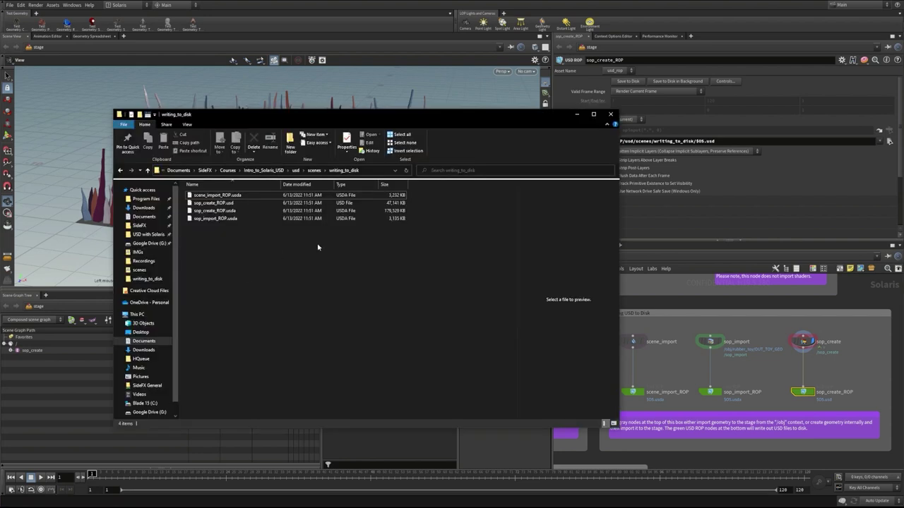
pyautogui.click(378, 204)
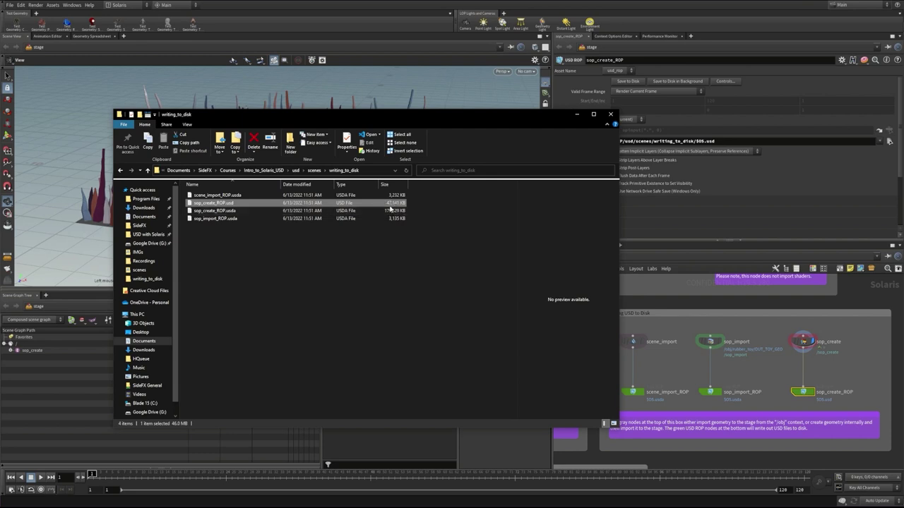
pyautogui.click(385, 266)
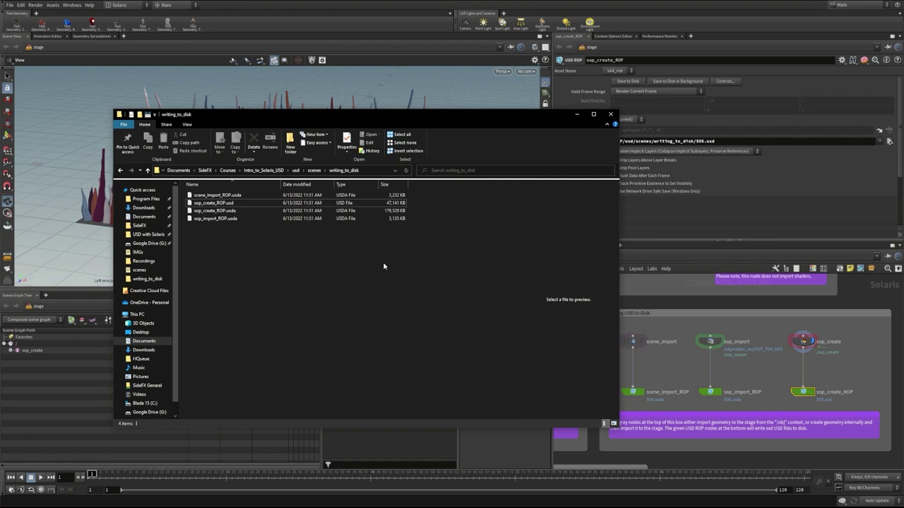
pyautogui.moveTo(369, 120); pyautogui.dragTo(536, 108)
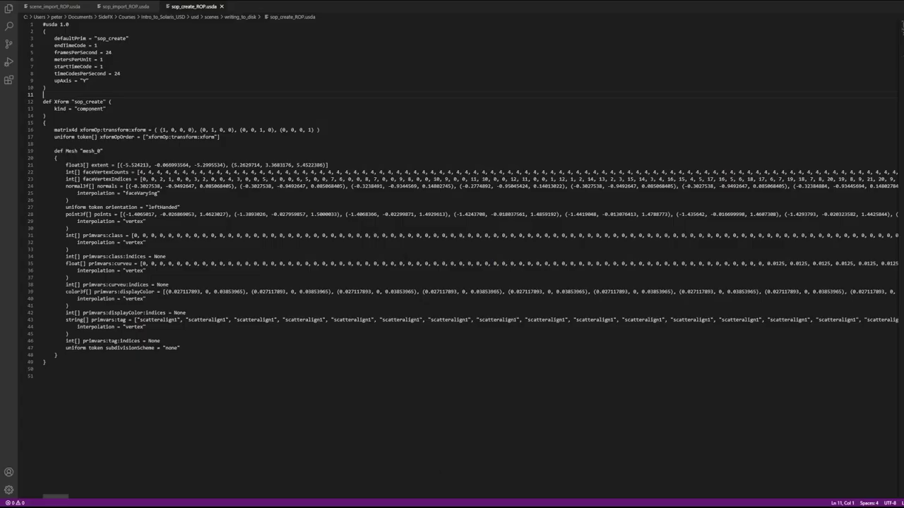
# Read through the contents of scene_import_ROP.usda, sop_import_ROP.usda and sop_create_ROP.usda in the text editor
pyautogui.click(45, 7)
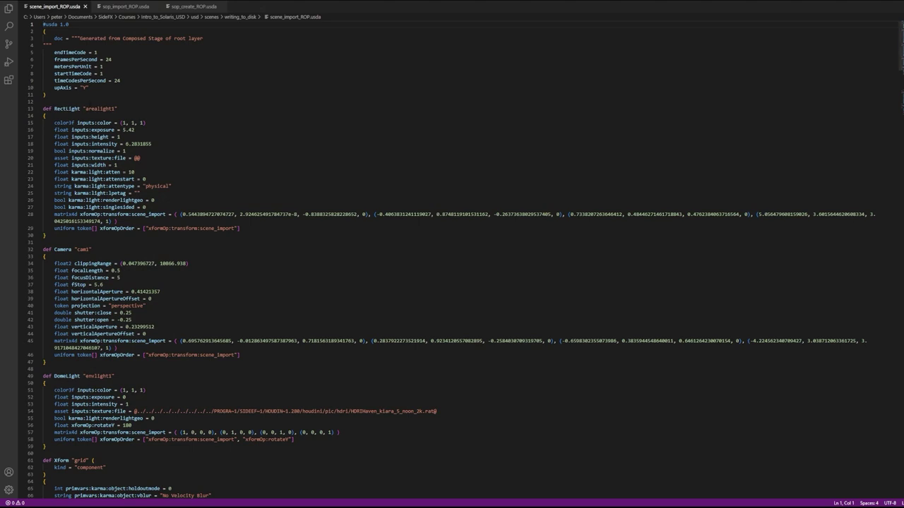
pyautogui.scroll(-10, 413, 282)
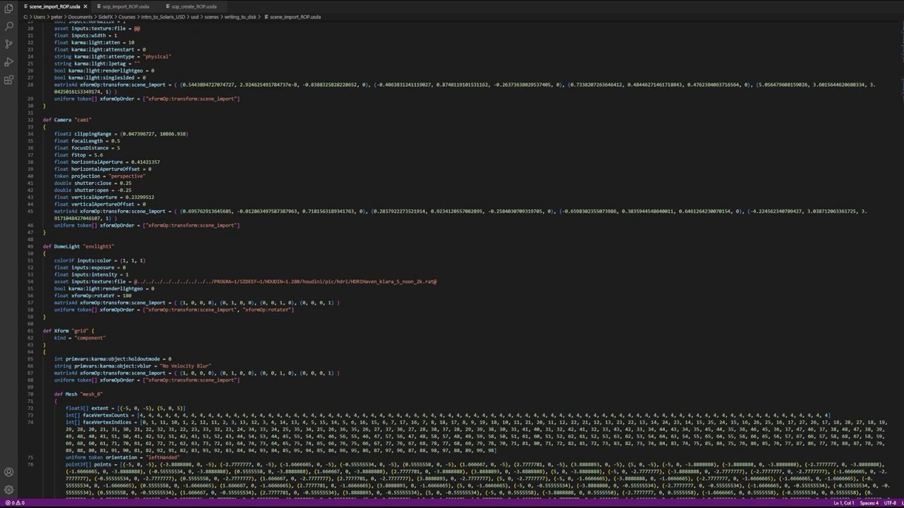
pyautogui.scroll(-14, 413, 283)
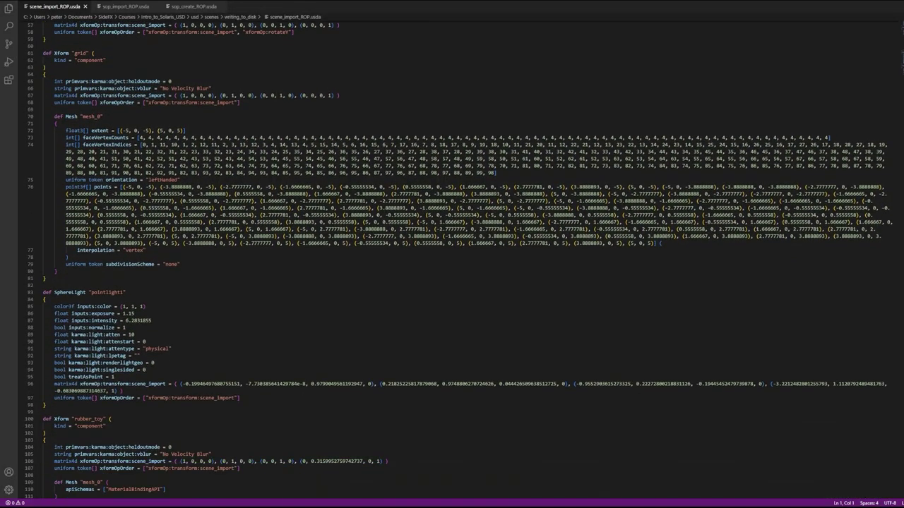
pyautogui.scroll(-2, 457, 260)
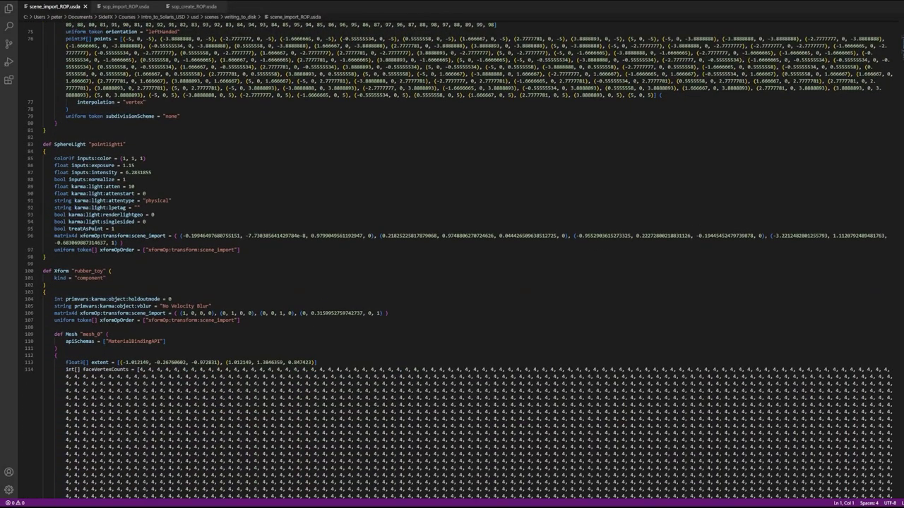
pyautogui.scroll(-7, 458, 260)
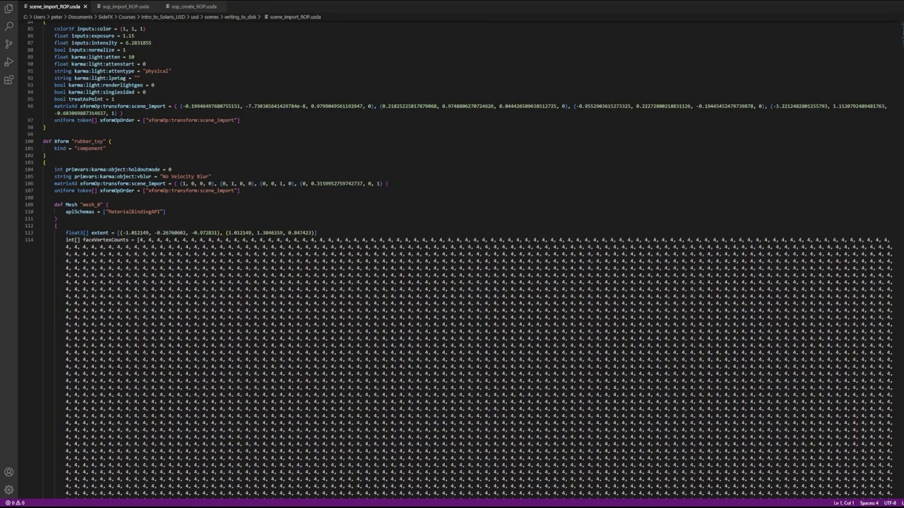
pyautogui.click(117, 8)
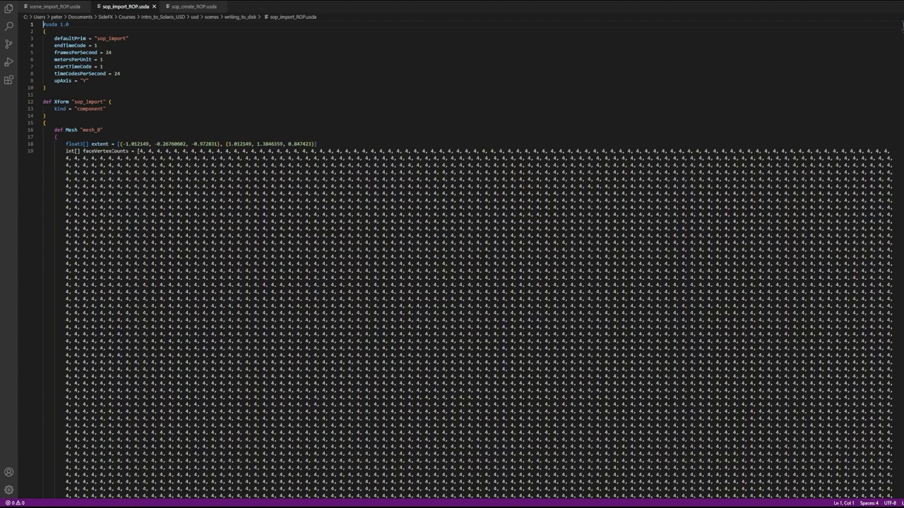
pyautogui.click(183, 9)
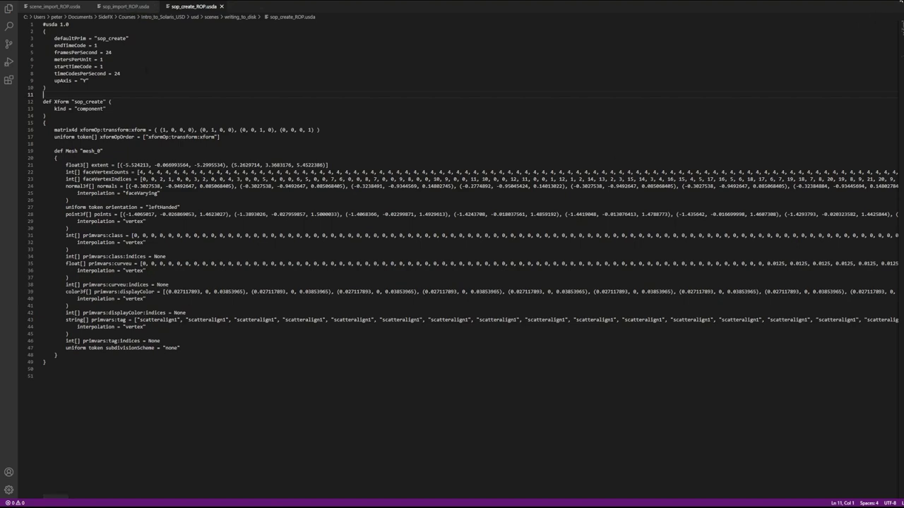
pyautogui.click(877, 8)
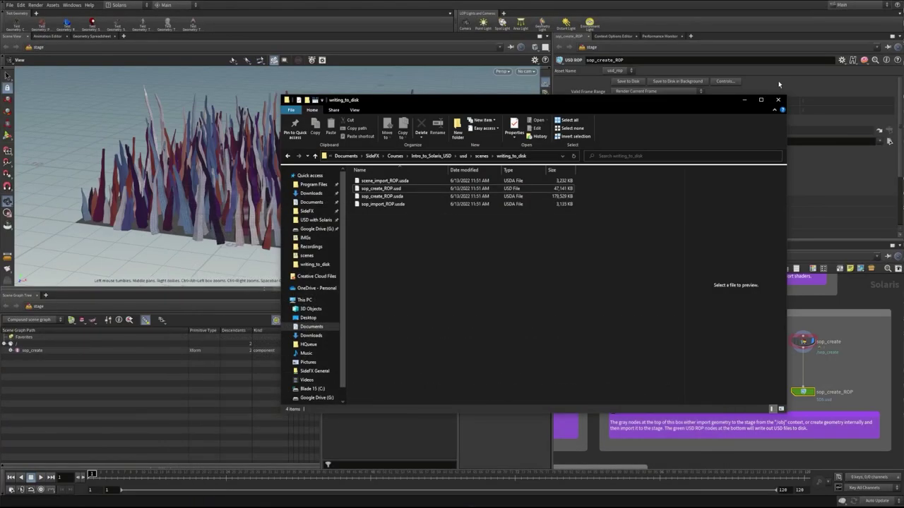
# Return to Houdini and look inside the create_scene_to_render subnetwork of the Import and Render with Karma section
pyautogui.click(746, 102)
pyautogui.click(778, 371)
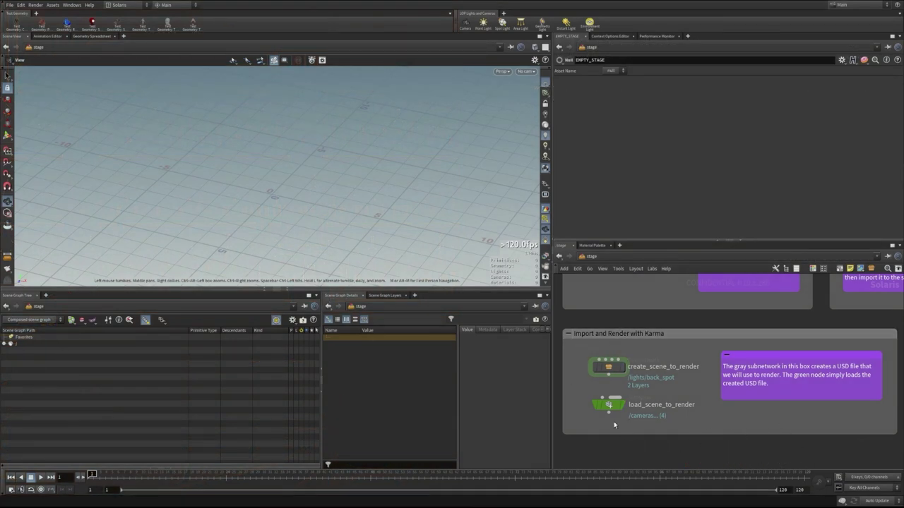
pyautogui.doubleClick(619, 359)
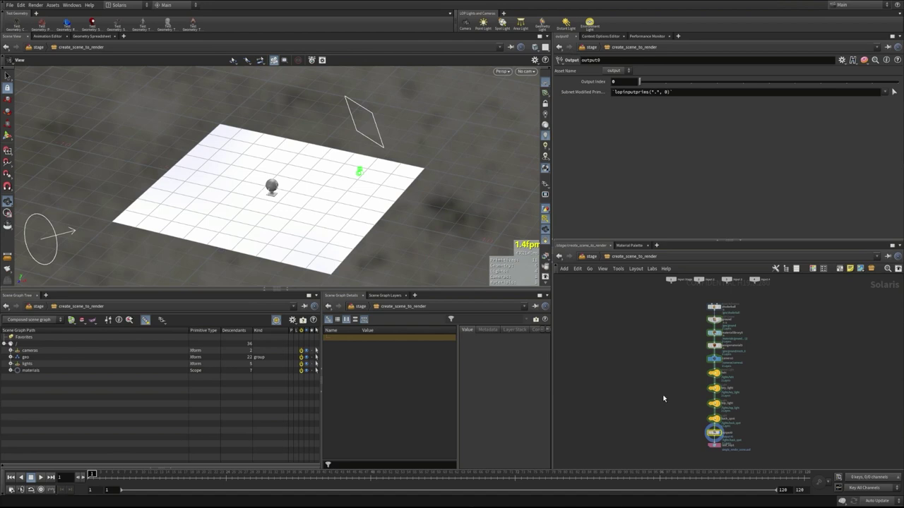
pyautogui.press('u')
# Display the load_scene_to_render node and expand the cameras, geo, lights and materials branches in the scene graph
pyautogui.click(609, 404)
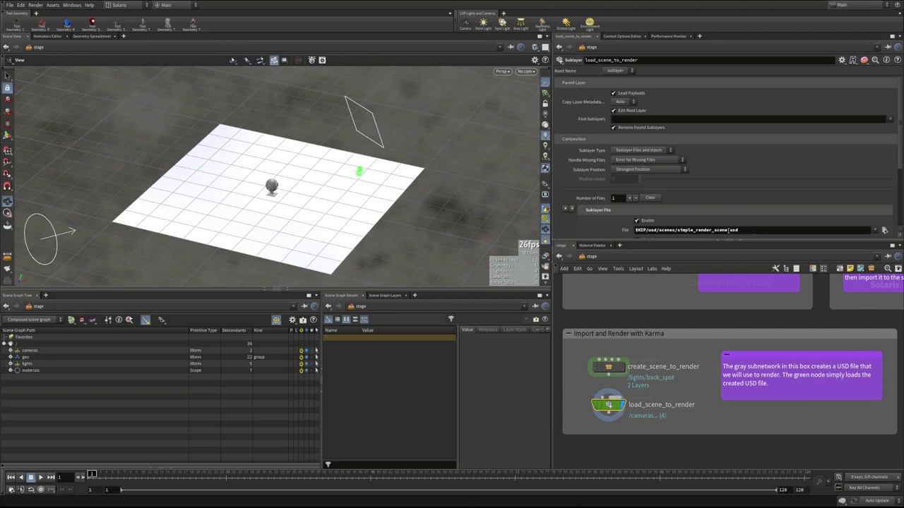
pyautogui.moveTo(598, 446); pyautogui.dragTo(597, 441, button='middle')
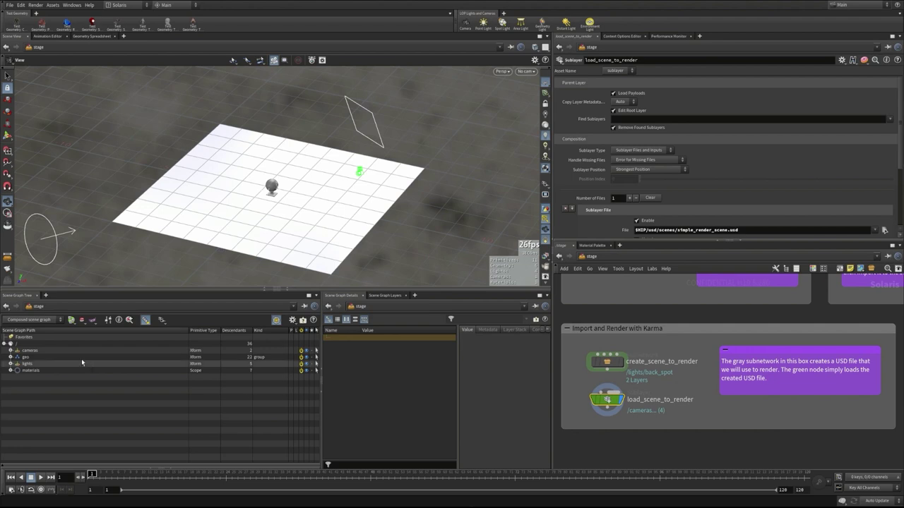
pyautogui.click(10, 350)
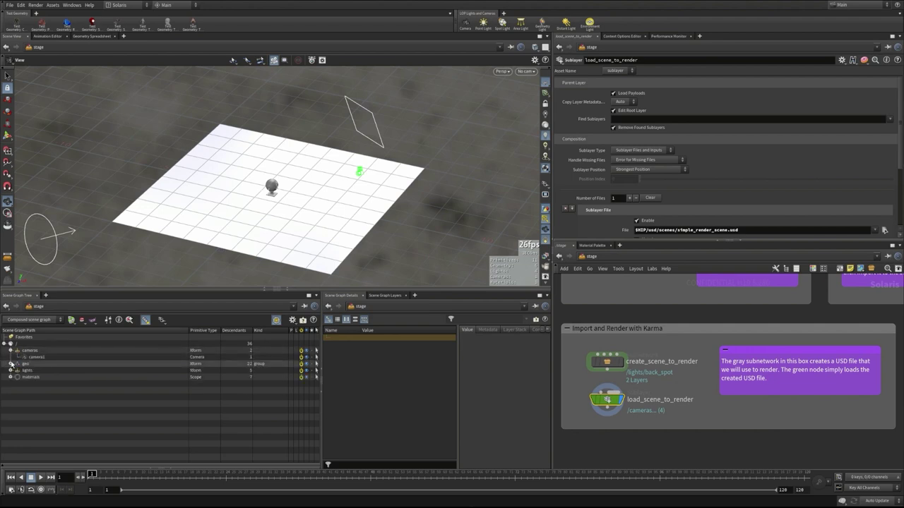
pyautogui.click(10, 364)
pyautogui.click(10, 383)
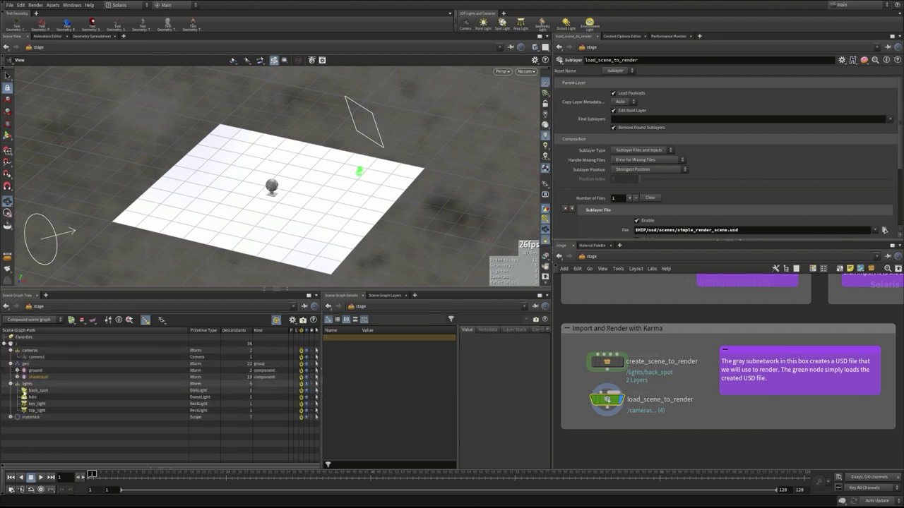
pyautogui.click(10, 417)
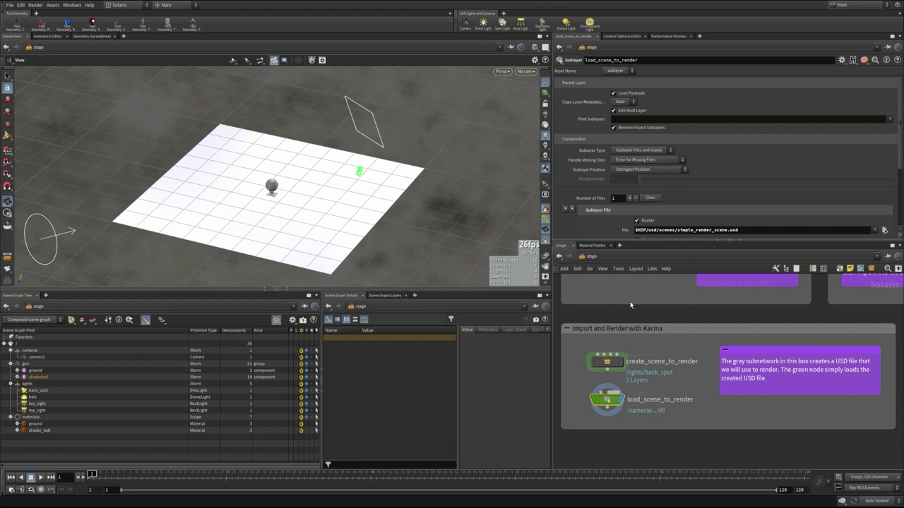
# Switch the viewport renderer to Karma and frame the shader ball more closely
pyautogui.click(502, 71)
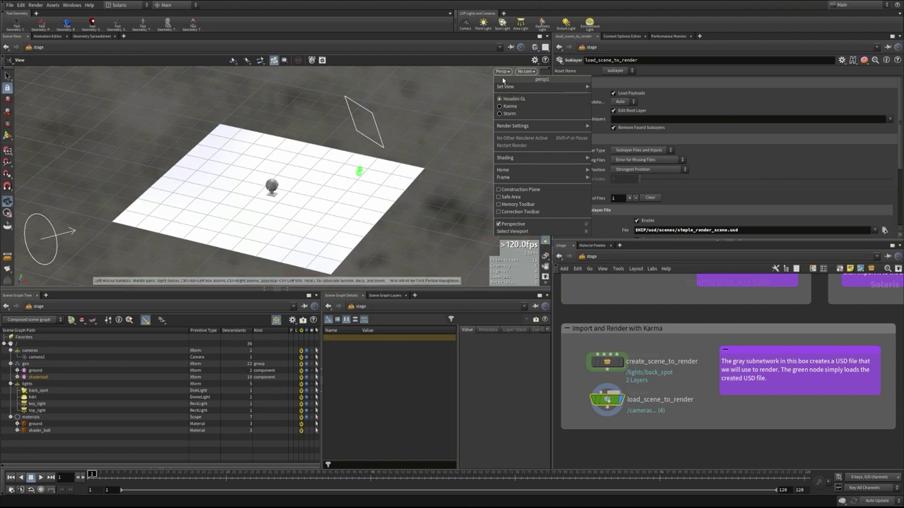
pyautogui.click(510, 108)
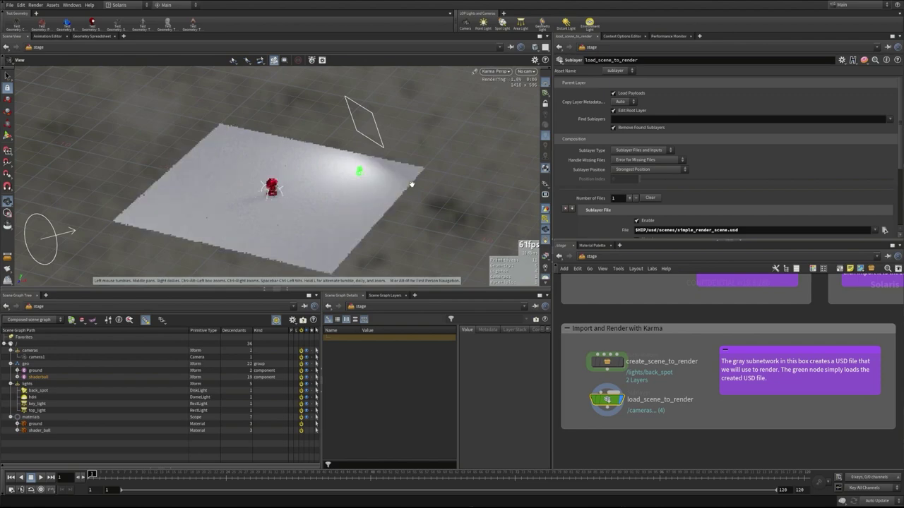
pyautogui.scroll(4, 432, 154)
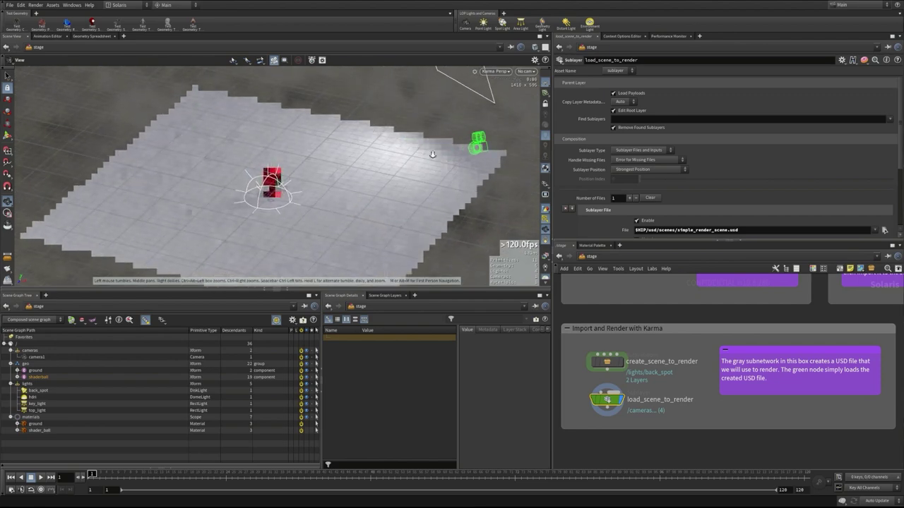
pyautogui.scroll(3, 433, 154)
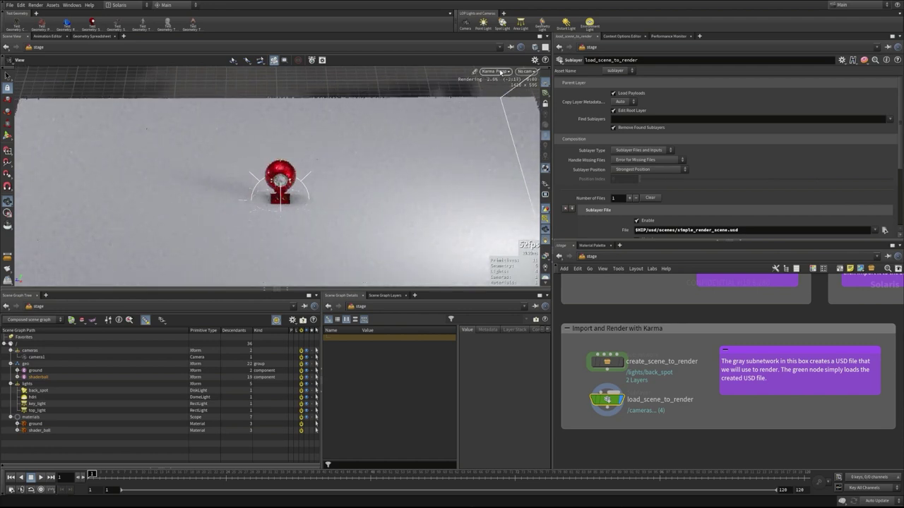
# Look through /cameras/camera1 in the viewport and switch the viewport renderer back to Houdini GL
pyautogui.click(526, 72)
pyautogui.click(554, 84)
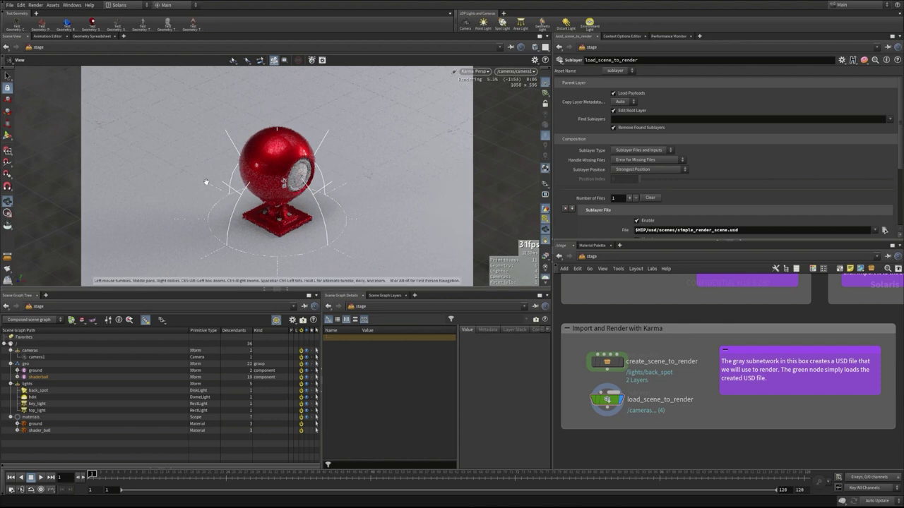
pyautogui.click(473, 72)
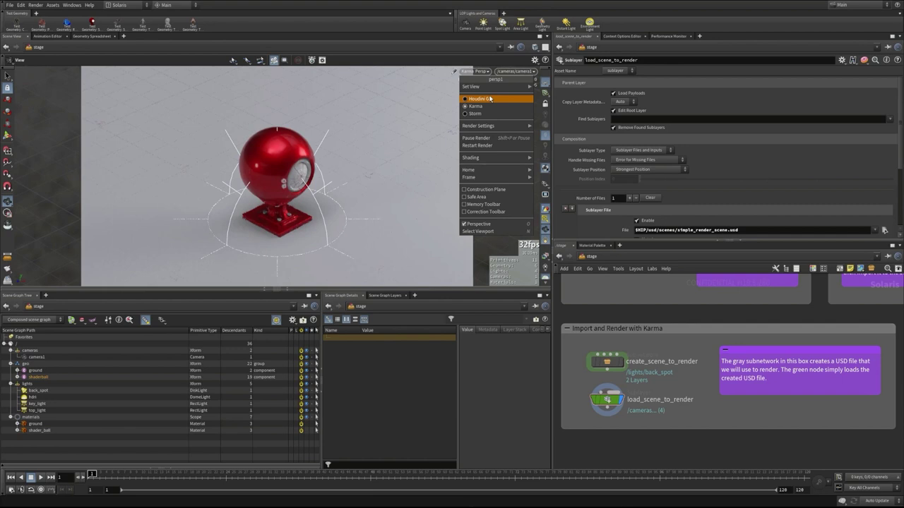
pyautogui.click(489, 98)
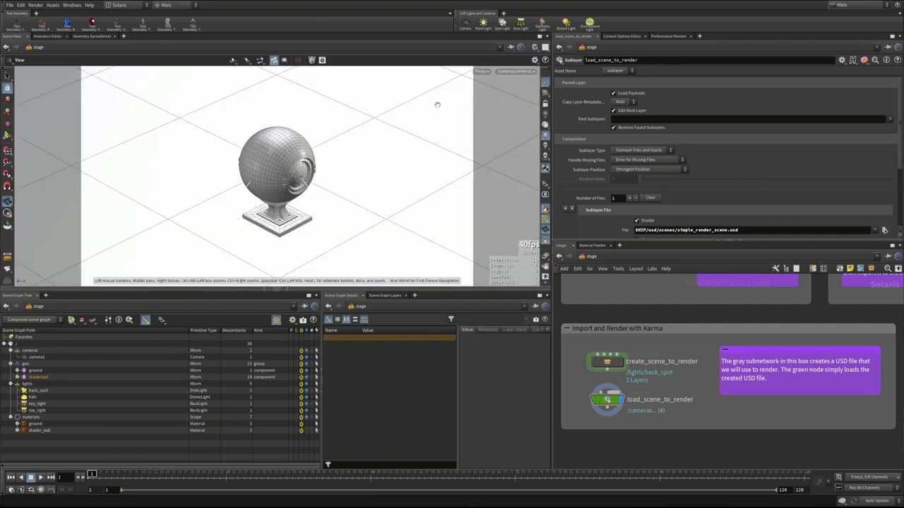
pyautogui.click(482, 72)
pyautogui.click(395, 157)
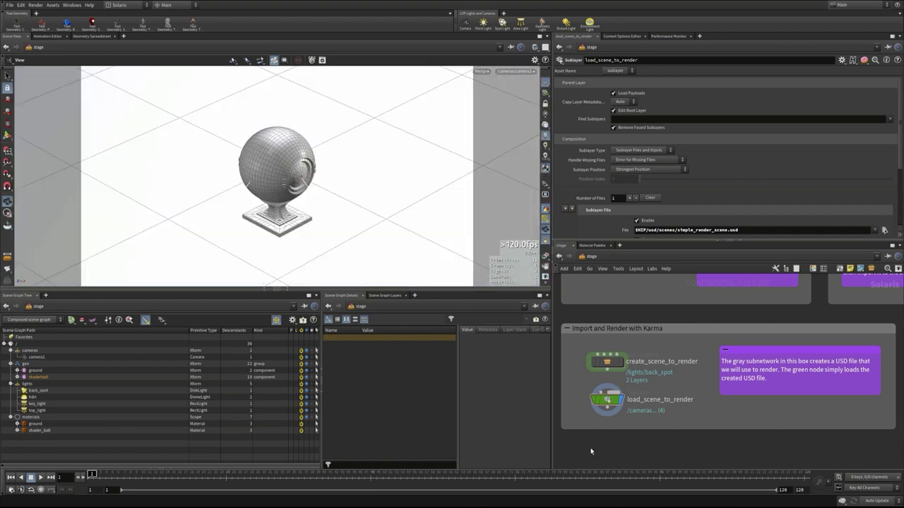
# Add a Karma node setup below load_scene_to_render in the stage network
pyautogui.moveTo(590, 451); pyautogui.dragTo(595, 448, button='middle')
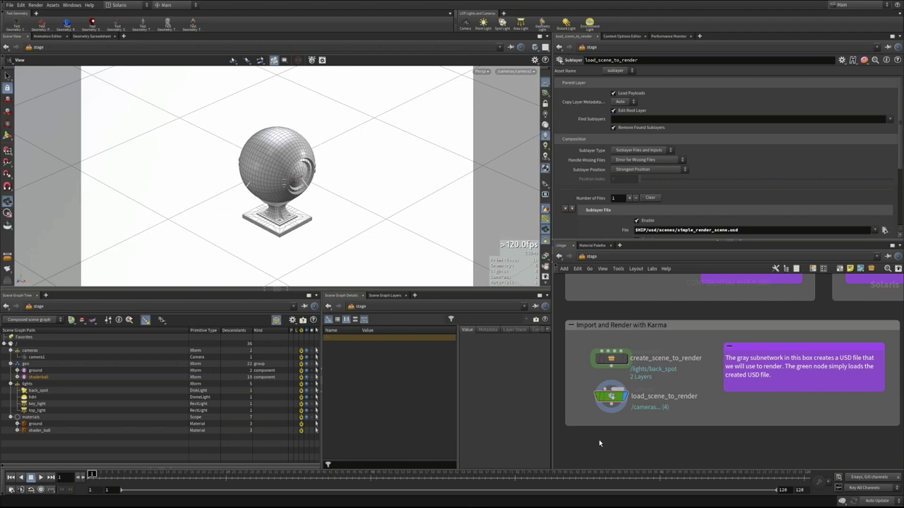
pyautogui.press('Tab')
pyautogui.write('karma')
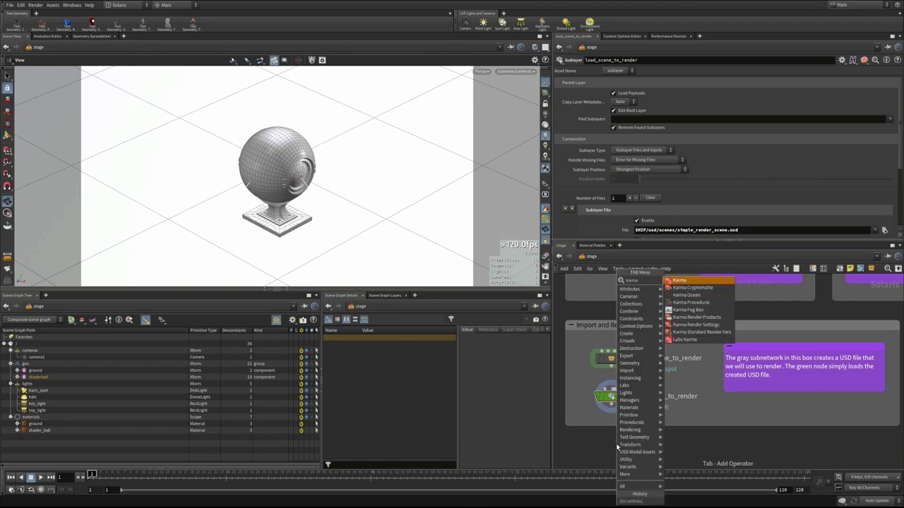
pyautogui.press('Return')
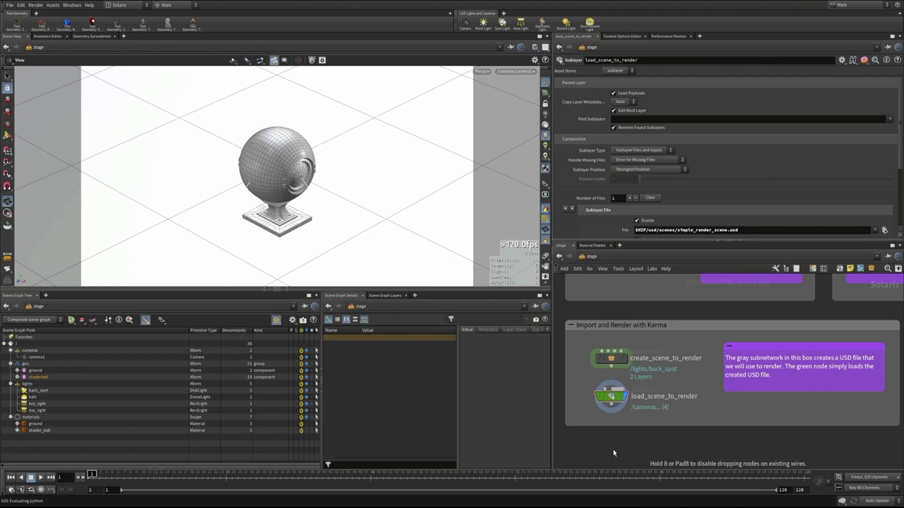
pyautogui.click(616, 445)
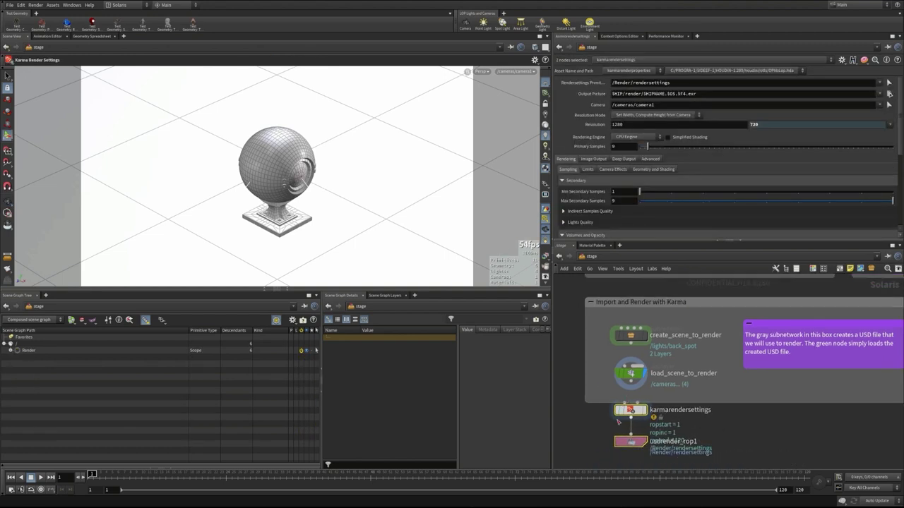
# Connect load_scene_to_render to karmarendersettings and space the karmarendersettings and usdrender_rop1 nodes further apart
pyautogui.moveTo(629, 411); pyautogui.dragTo(632, 428)
pyautogui.scroll(2, 575, 412)
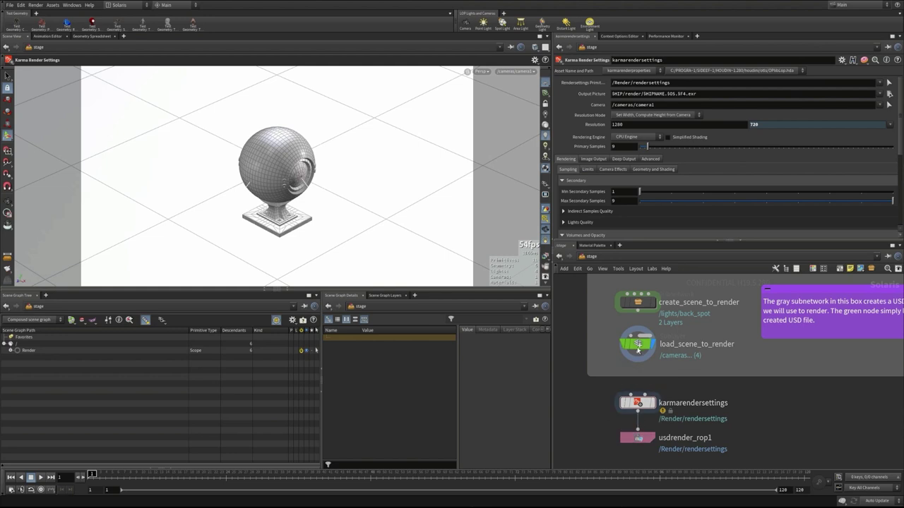
pyautogui.moveTo(637, 360); pyautogui.dragTo(637, 396)
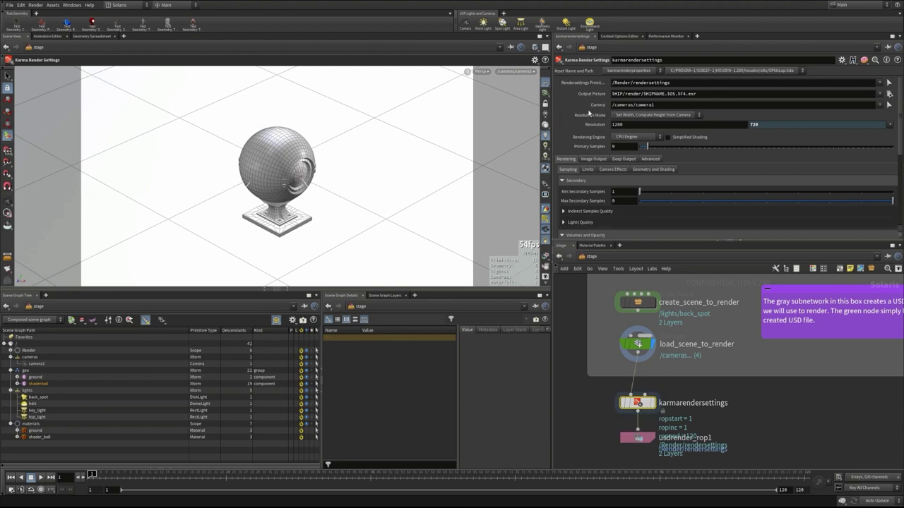
pyautogui.click(639, 439)
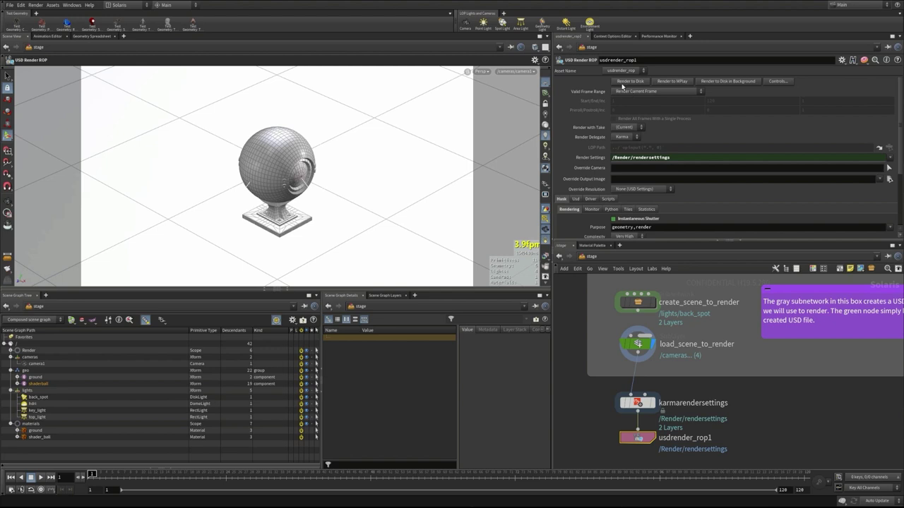
pyautogui.click(637, 403)
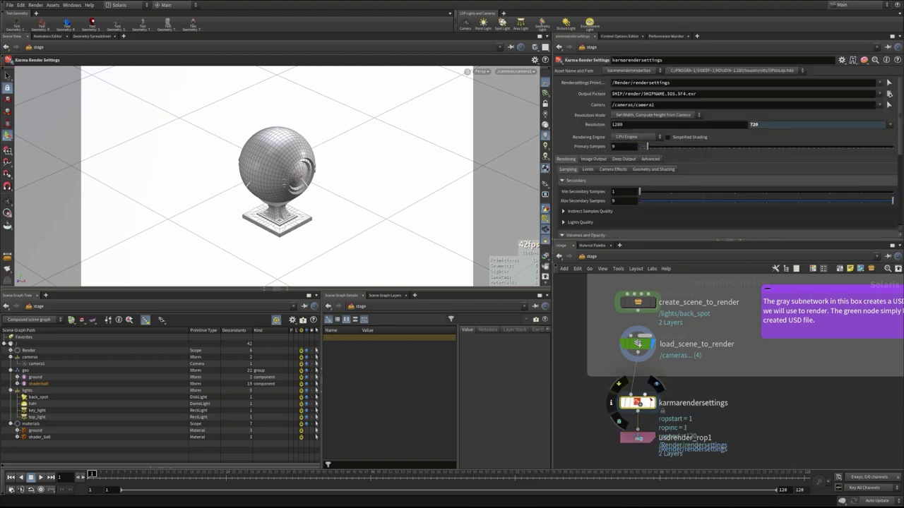
pyautogui.moveTo(647, 441); pyautogui.dragTo(641, 418)
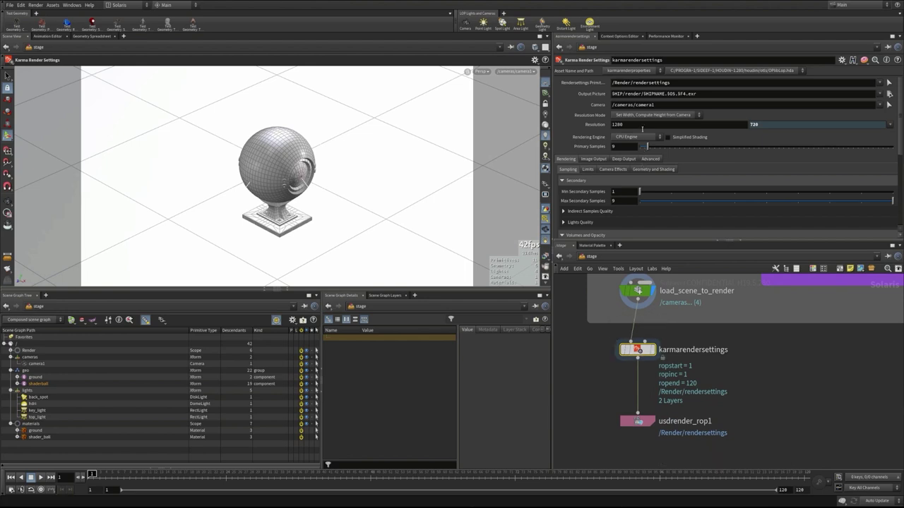
# Set the resolution on karmarendersettings to the 1920 x 1080 preset
pyautogui.moveTo(641, 129); pyautogui.dragTo(636, 128, button='middle')
pyautogui.click(890, 124)
pyautogui.click(894, 149)
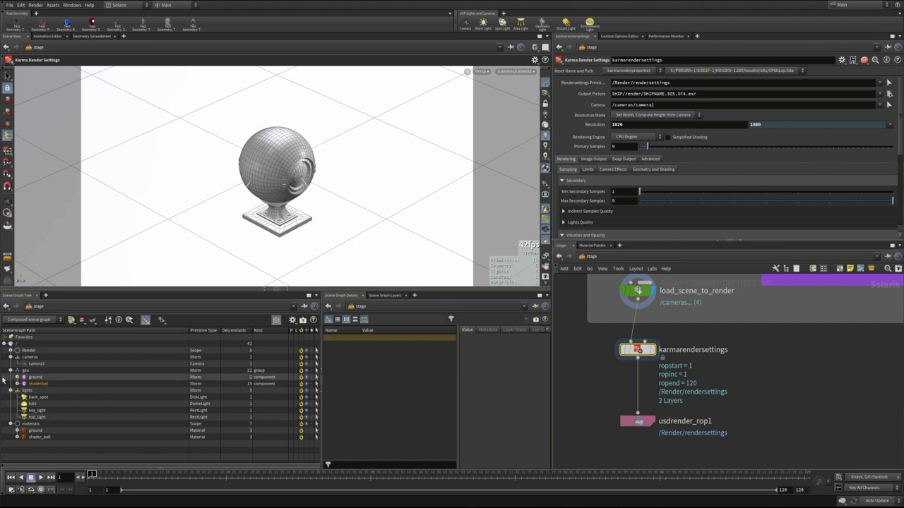
# Expand the Render branch in the scene graph and look through the sampling settings of karmarendersettings
pyautogui.click(11, 350)
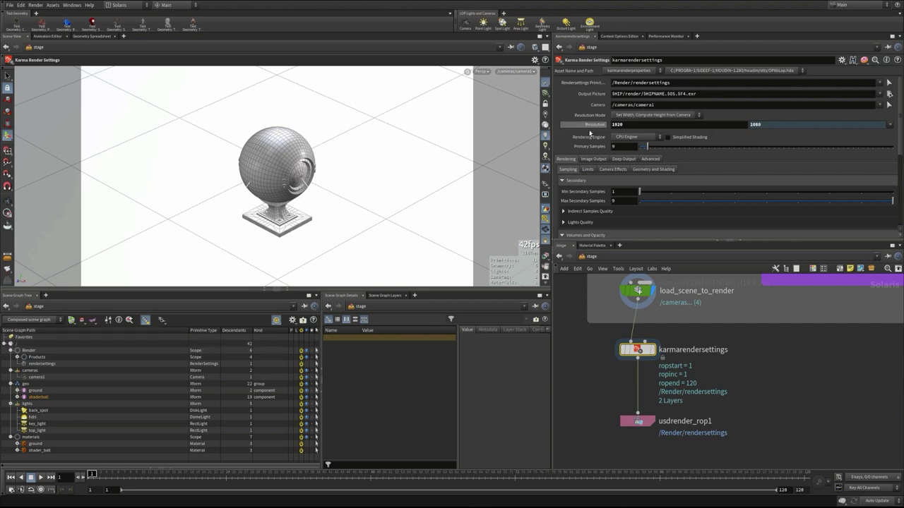
pyautogui.click(580, 235)
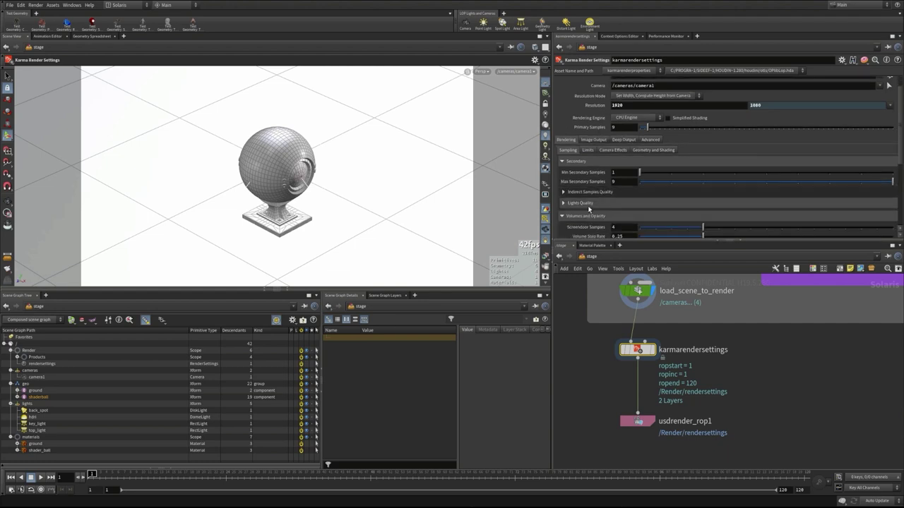
pyautogui.scroll(-2, 586, 205)
pyautogui.scroll(1, 595, 167)
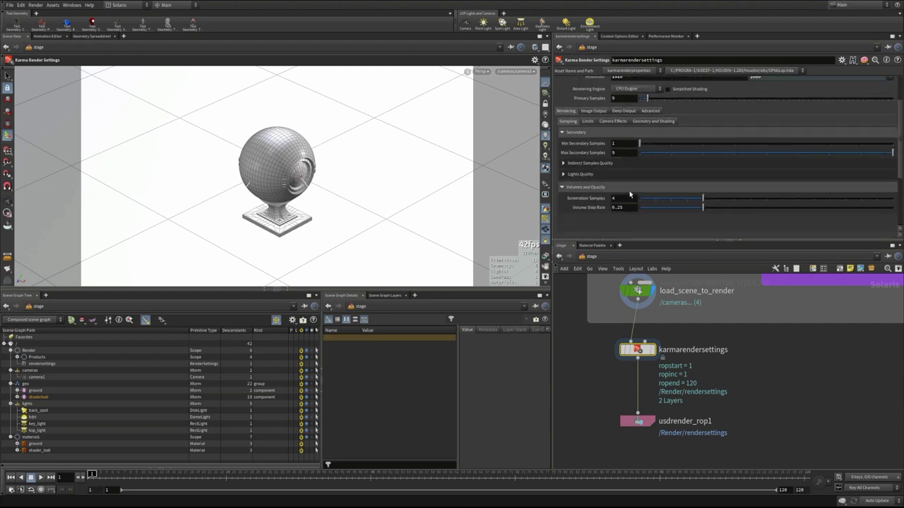
pyautogui.scroll(1, 602, 165)
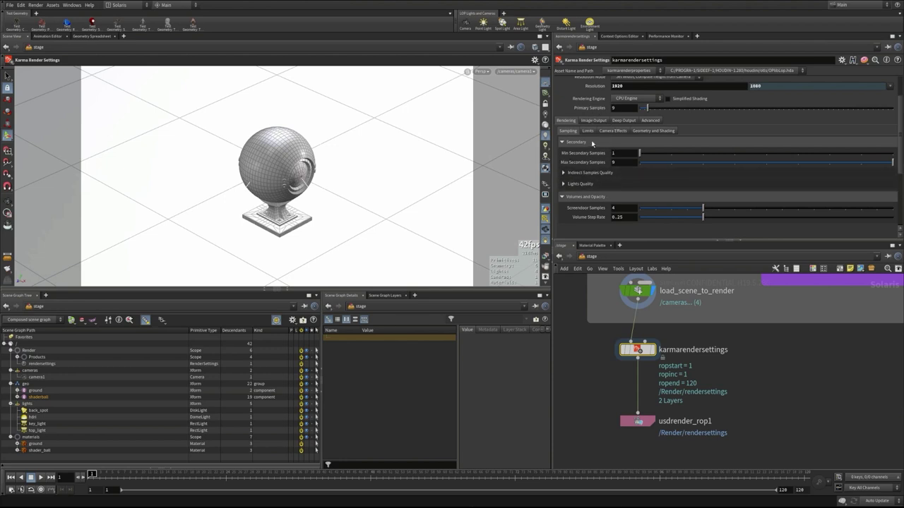
pyautogui.scroll(3, 597, 188)
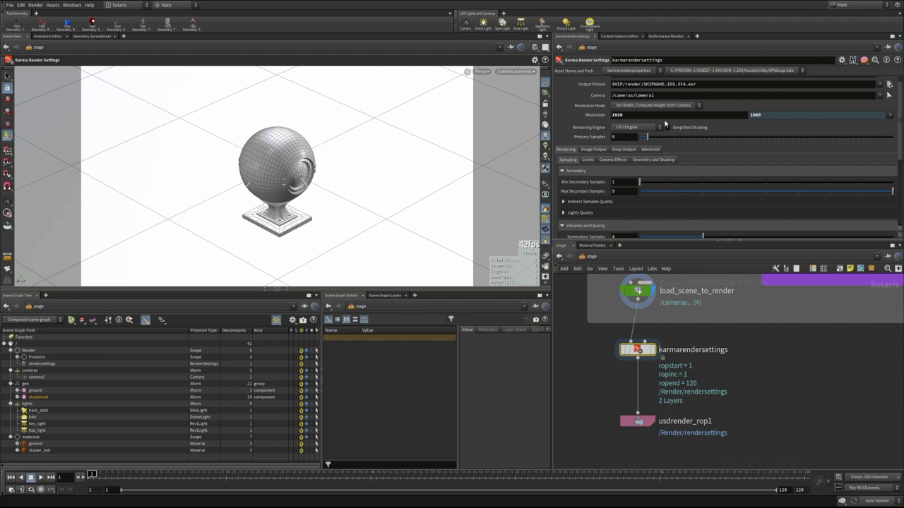
# Set the render resolution to the 1280 x 720 preset and display the karmarendersettings node
pyautogui.click(889, 115)
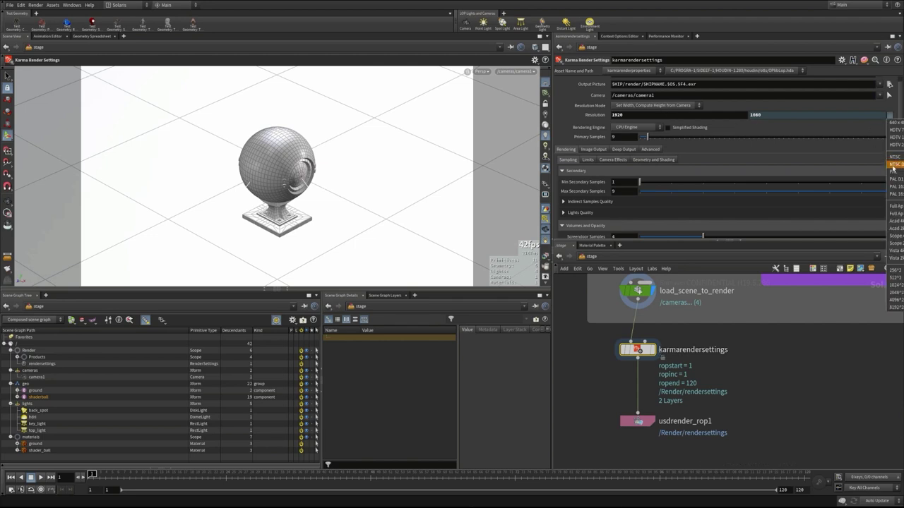
pyautogui.click(893, 133)
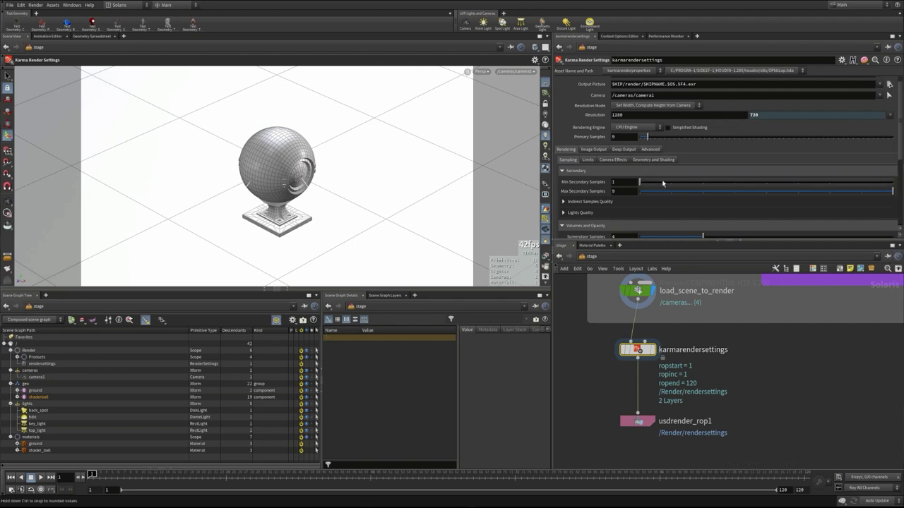
pyautogui.click(645, 351)
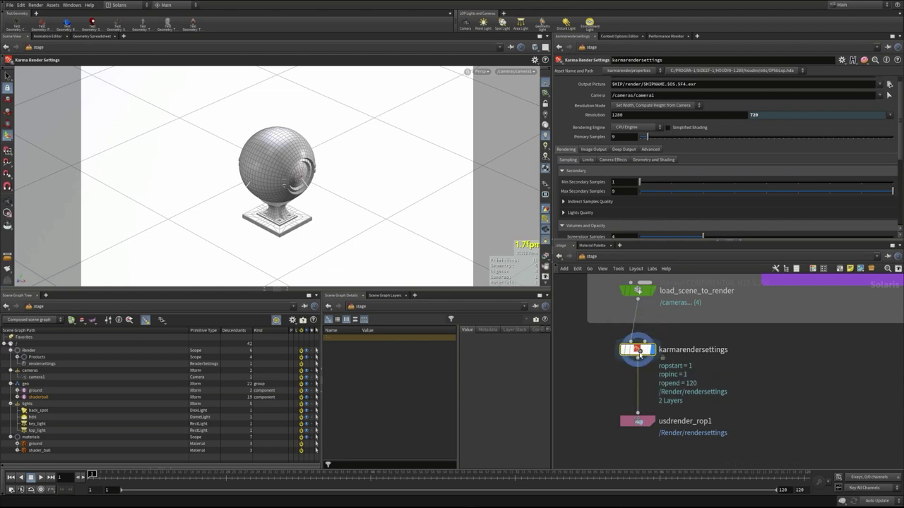
# Make the viewport use /Render/rendersettings as its render settings and switch its renderer to Karma
pyautogui.click(482, 71)
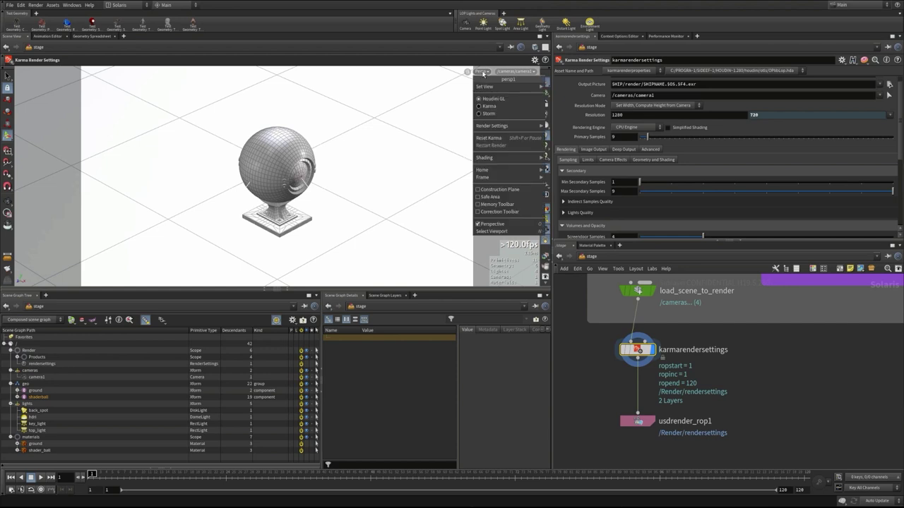
pyautogui.moveTo(492, 127)
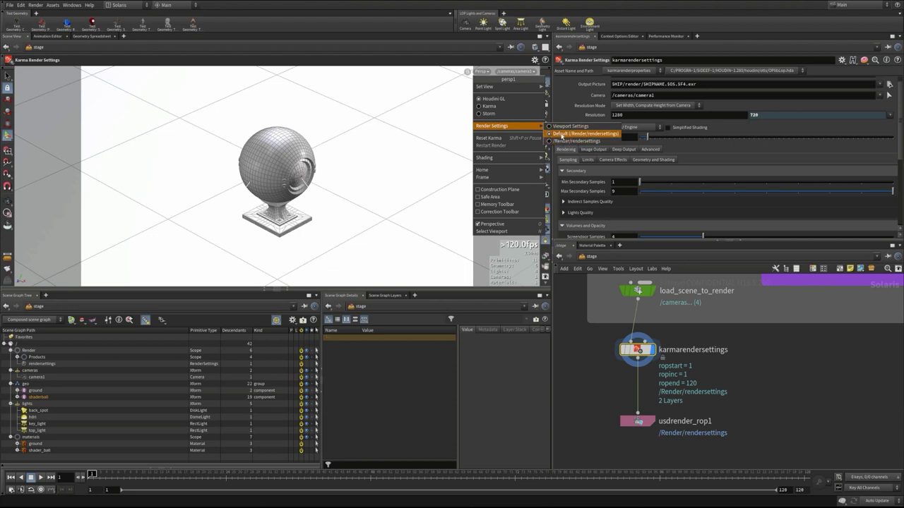
pyautogui.click(570, 141)
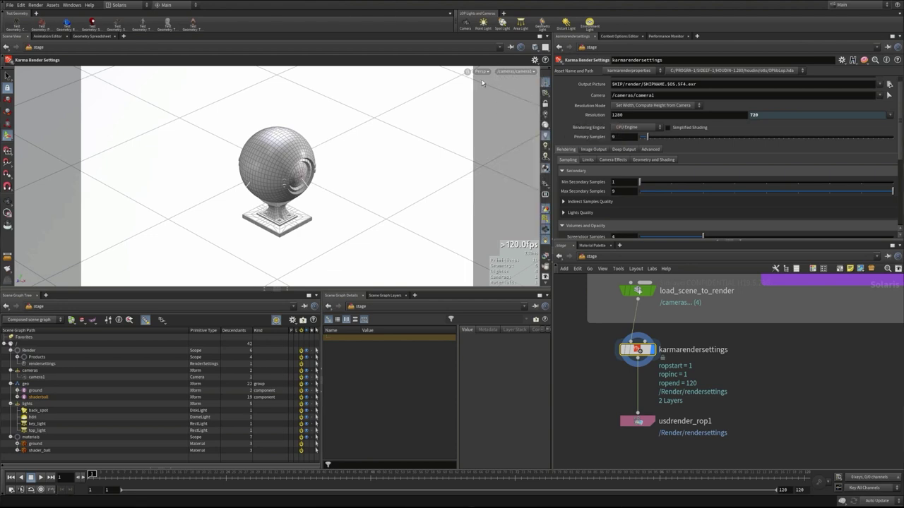
pyautogui.click(483, 72)
pyautogui.click(491, 106)
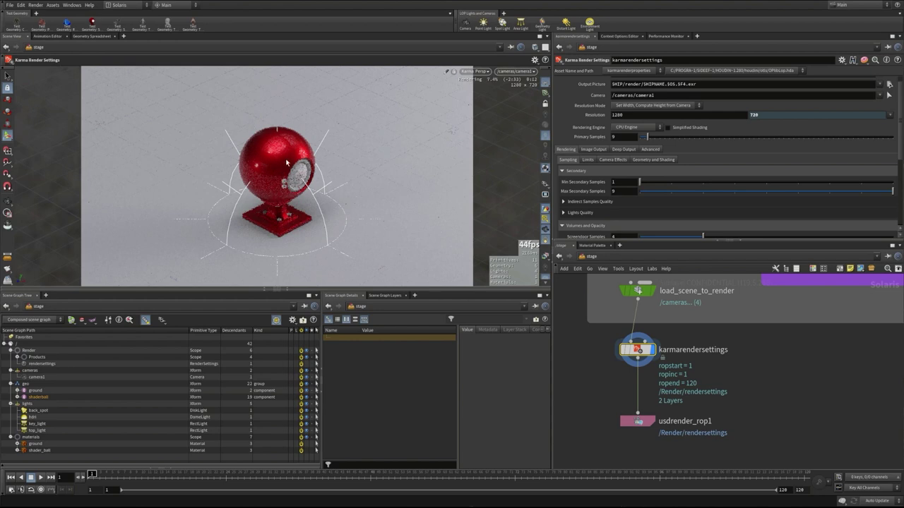
# Select the usdrender_rop1 node and switch the viewport renderer to Houdini GL
pyautogui.click(642, 423)
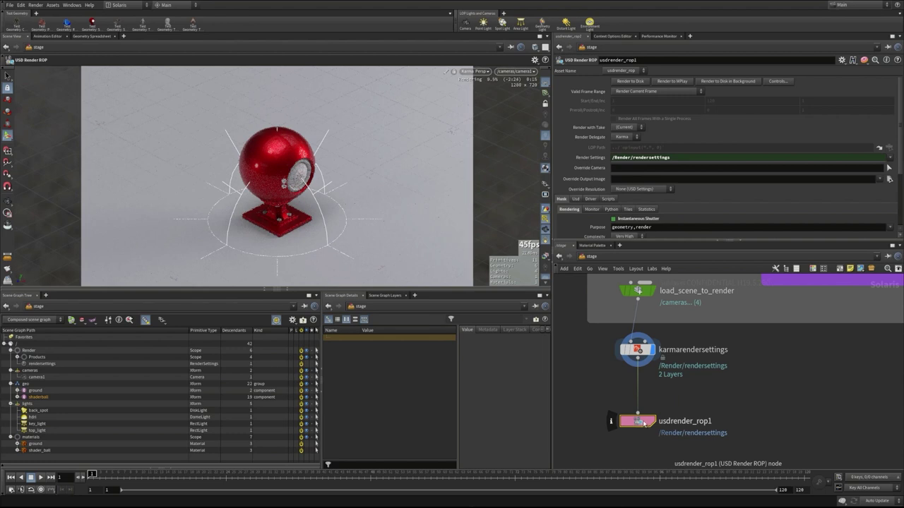
pyautogui.click(475, 72)
pyautogui.click(477, 98)
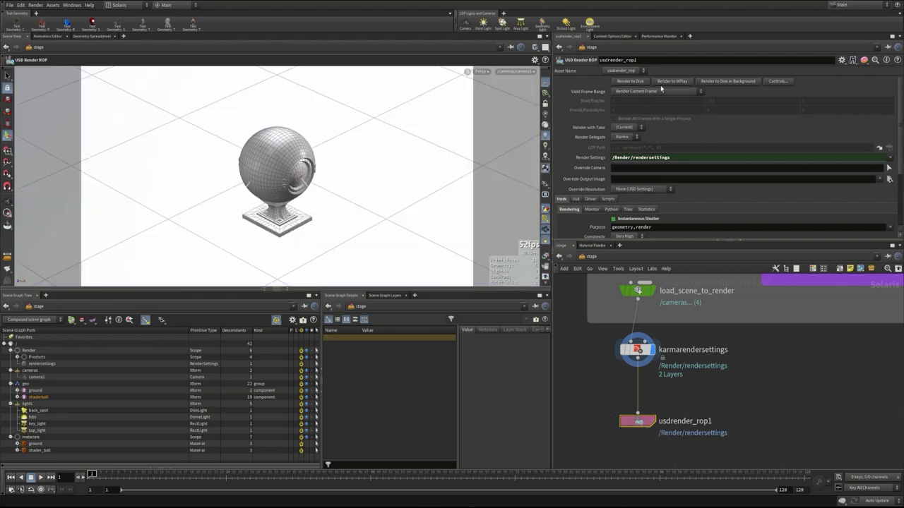
# Render the current frame to MPlay, allowing it through the firewall on private networks, and close the render window
pyautogui.click(669, 83)
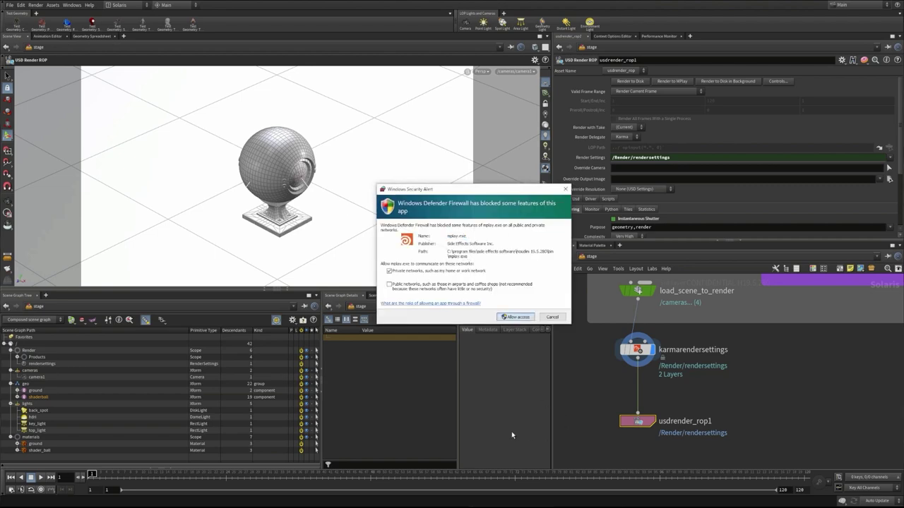
pyautogui.click(515, 316)
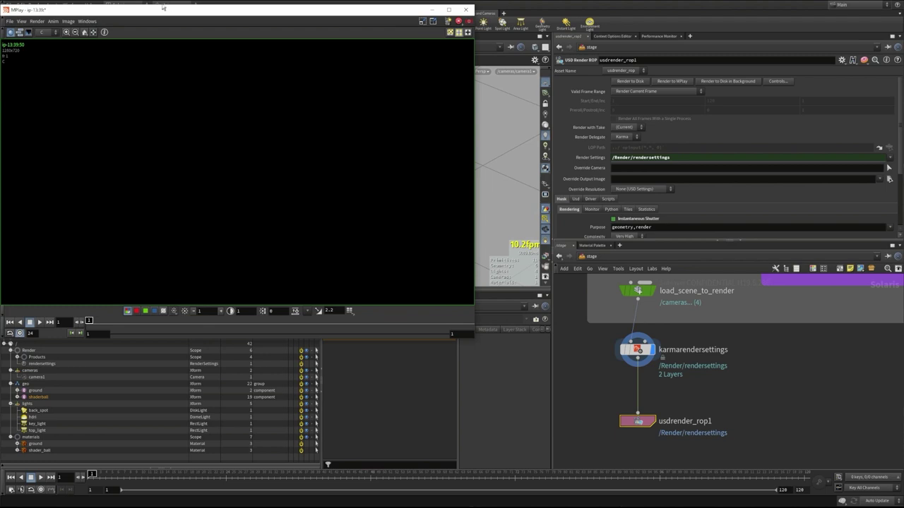
pyautogui.moveTo(162, 7); pyautogui.dragTo(265, 20)
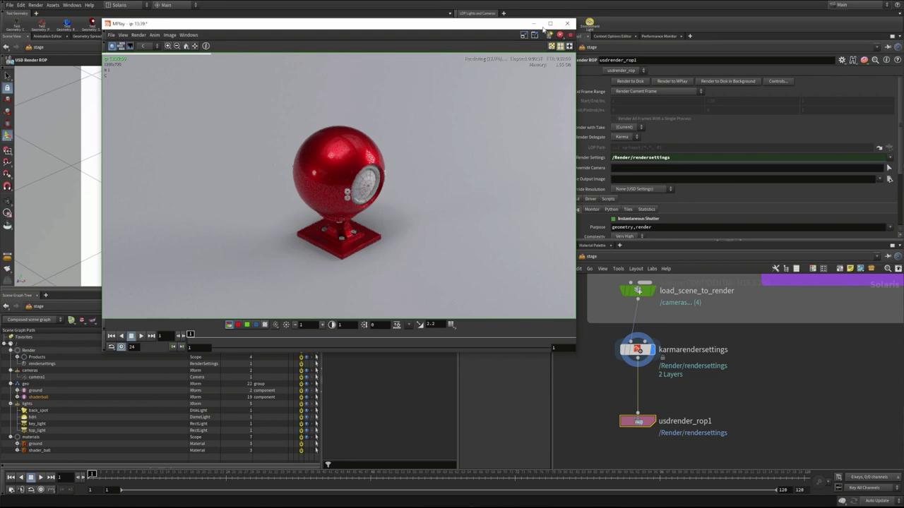
pyautogui.click(566, 24)
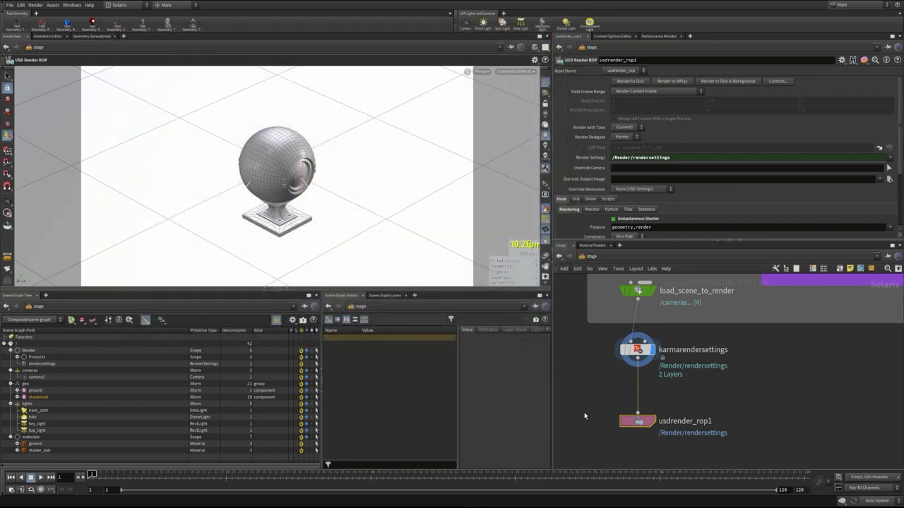
# Switch the viewport to Karma, tumble around the shader ball, and return to the /cameras/camera1 view
pyautogui.click(482, 70)
pyautogui.click(494, 103)
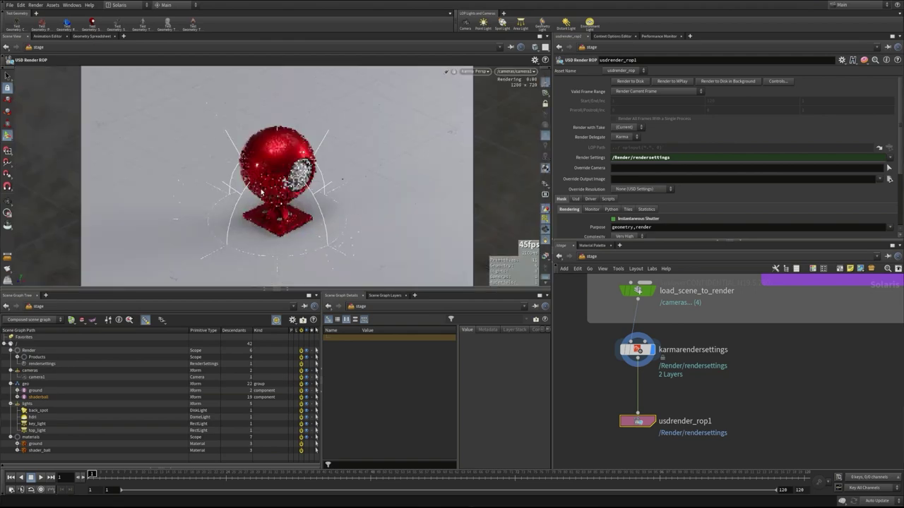
pyautogui.press('Escape')
pyautogui.moveTo(262, 191); pyautogui.dragTo(424, 176)
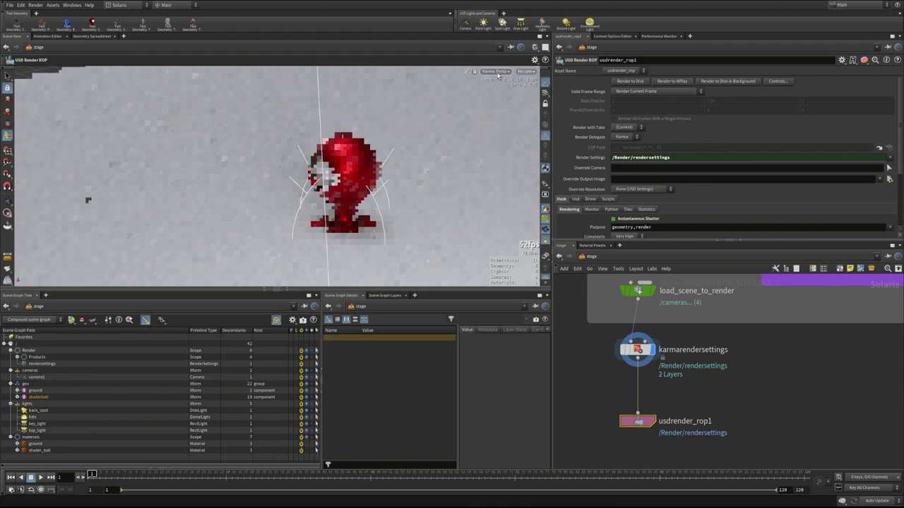
pyautogui.click(525, 71)
pyautogui.click(523, 87)
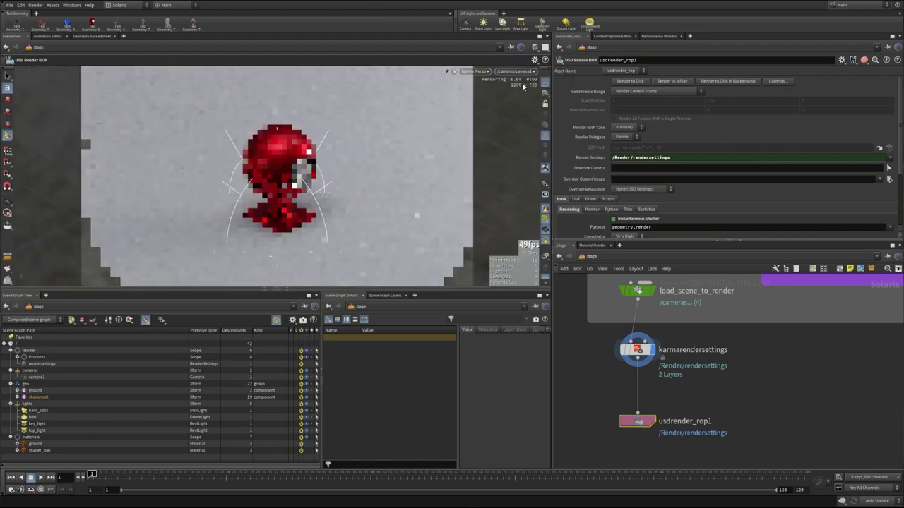
# Lock the viewport to /cameras/camera1 and tumble around the shader ball to reposition the camera
pyautogui.press('Escape')
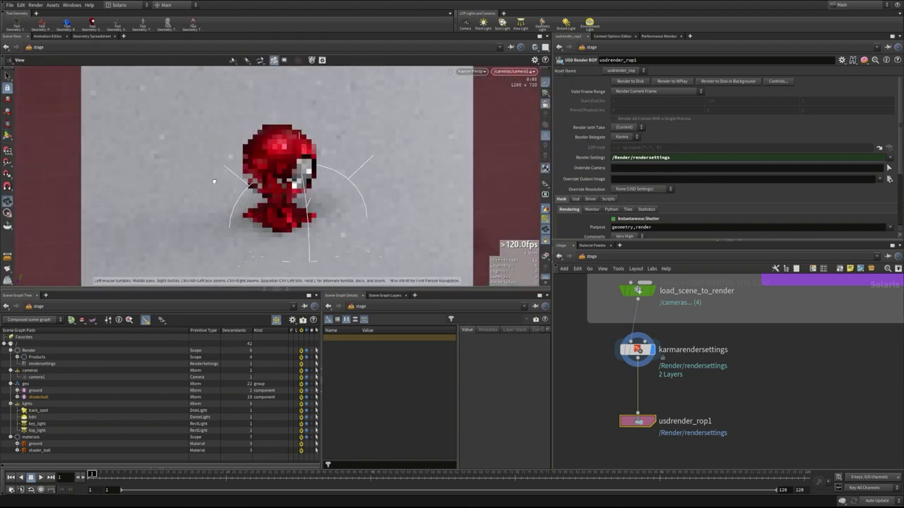
pyautogui.moveTo(213, 181); pyautogui.dragTo(296, 177)
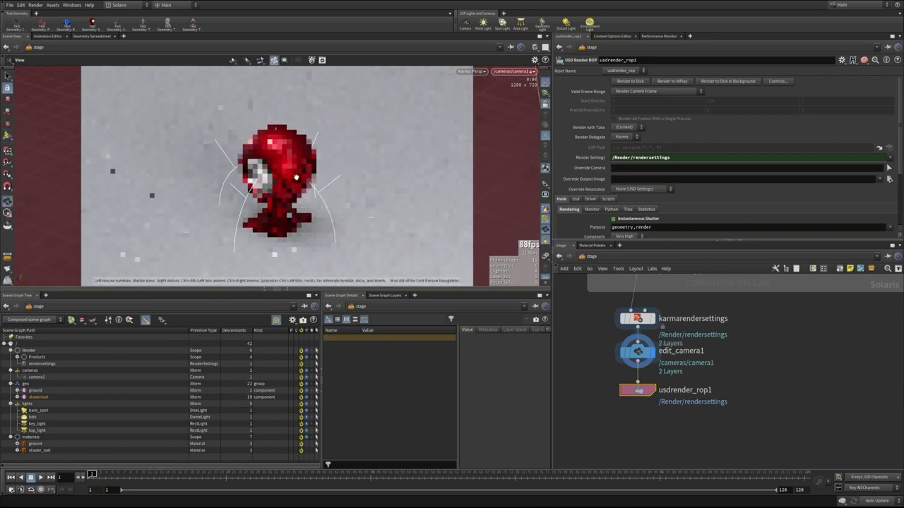
pyautogui.press('Return')
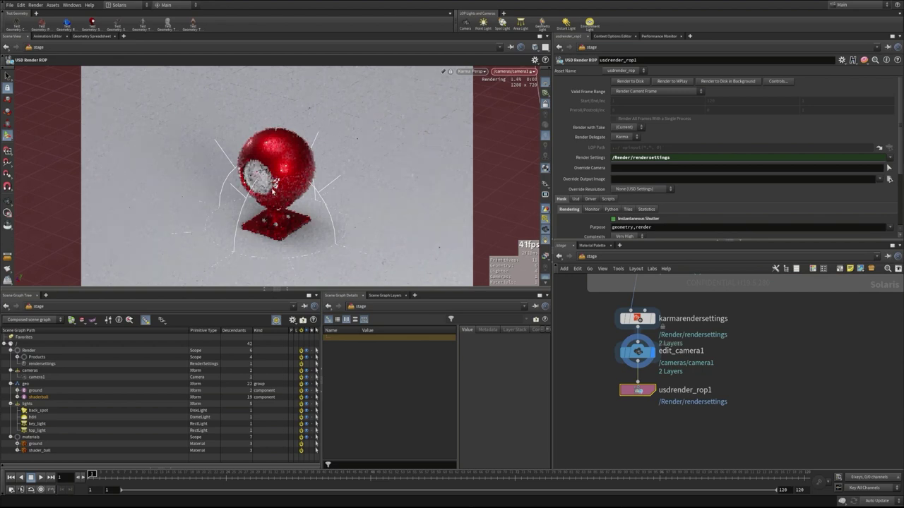
# Select the karmarendersettings node and examine its rendering engine options, keeping CPU Engine
pyautogui.moveTo(638, 326)
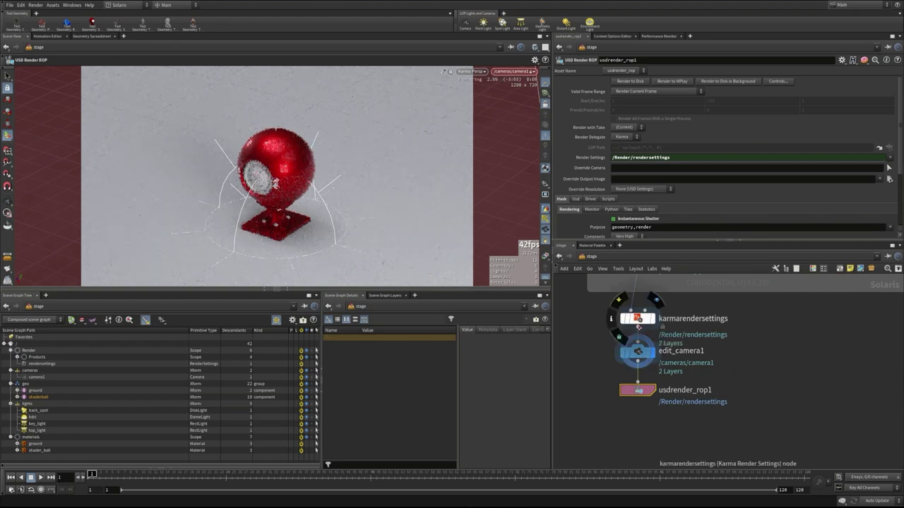
pyautogui.moveTo(654, 359)
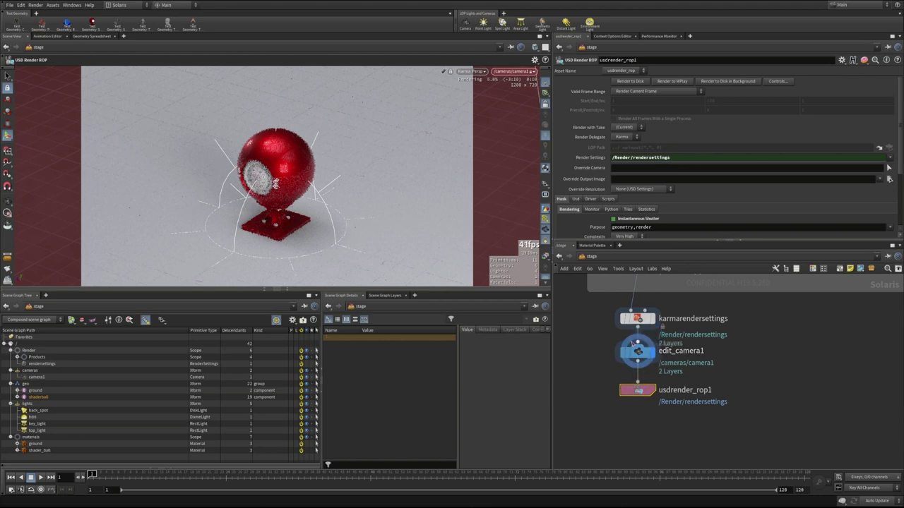
pyautogui.click(638, 318)
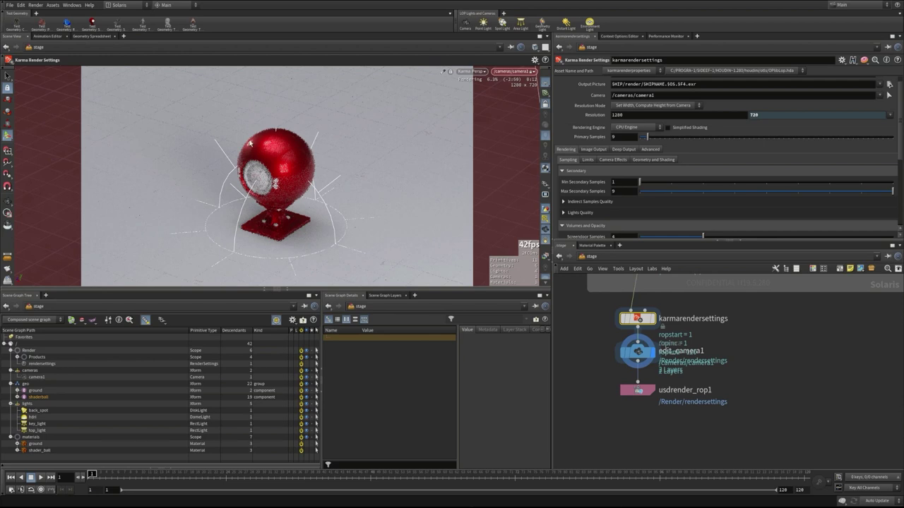
pyautogui.click(625, 132)
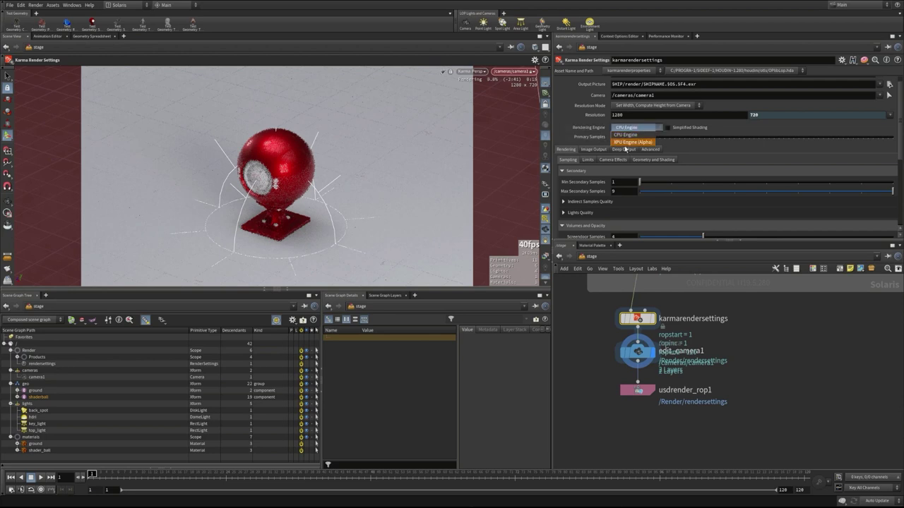
pyautogui.click(617, 135)
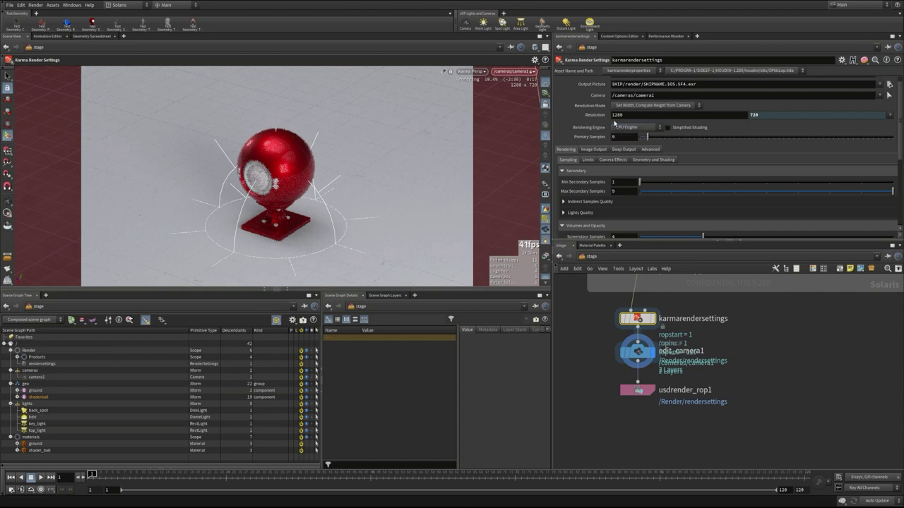